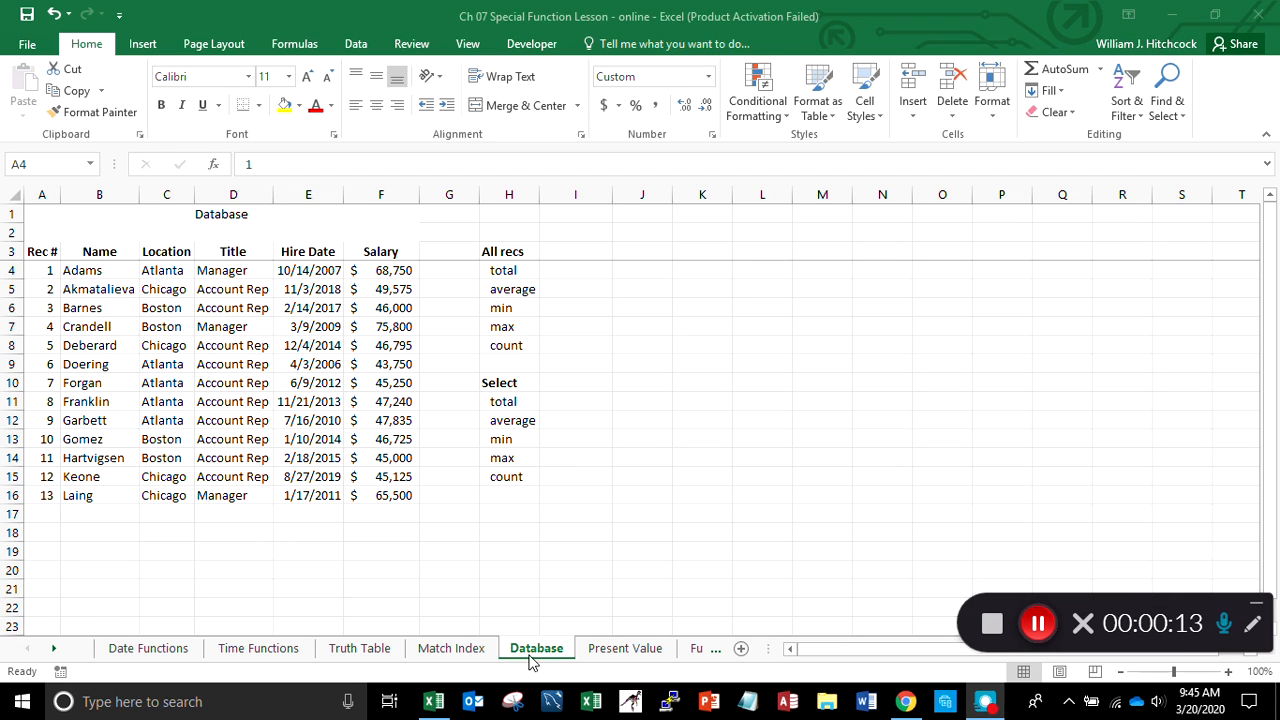
Step: Enter a SUM formula over F3:F17 in cell I4 to total the salaries of all records
left_click(46, 250)
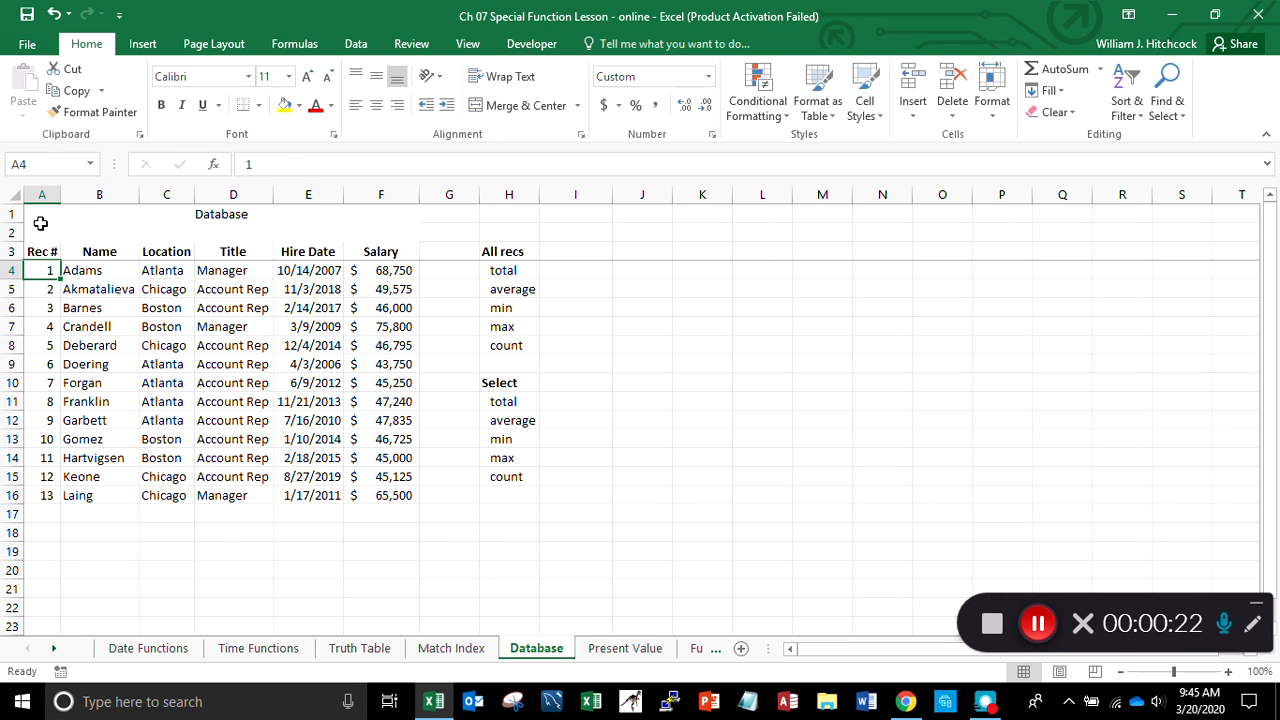
key("Right")
key("Right")
key("Right")
key("Right")
key("Right")
key("Right")
key("Right")
key("Right")
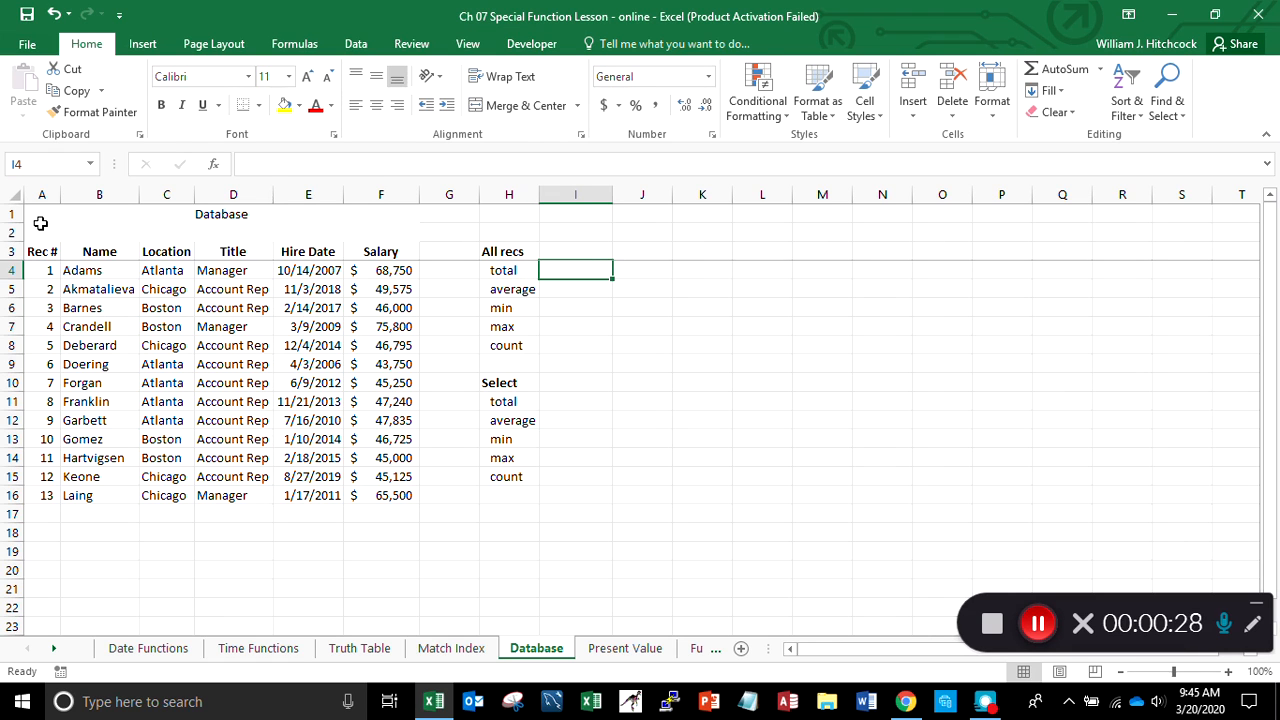
key("Down")
key("Down")
key("Down")
key("Down")
key("Up")
key("Up")
key("Up")
key("Up")
type("=s")
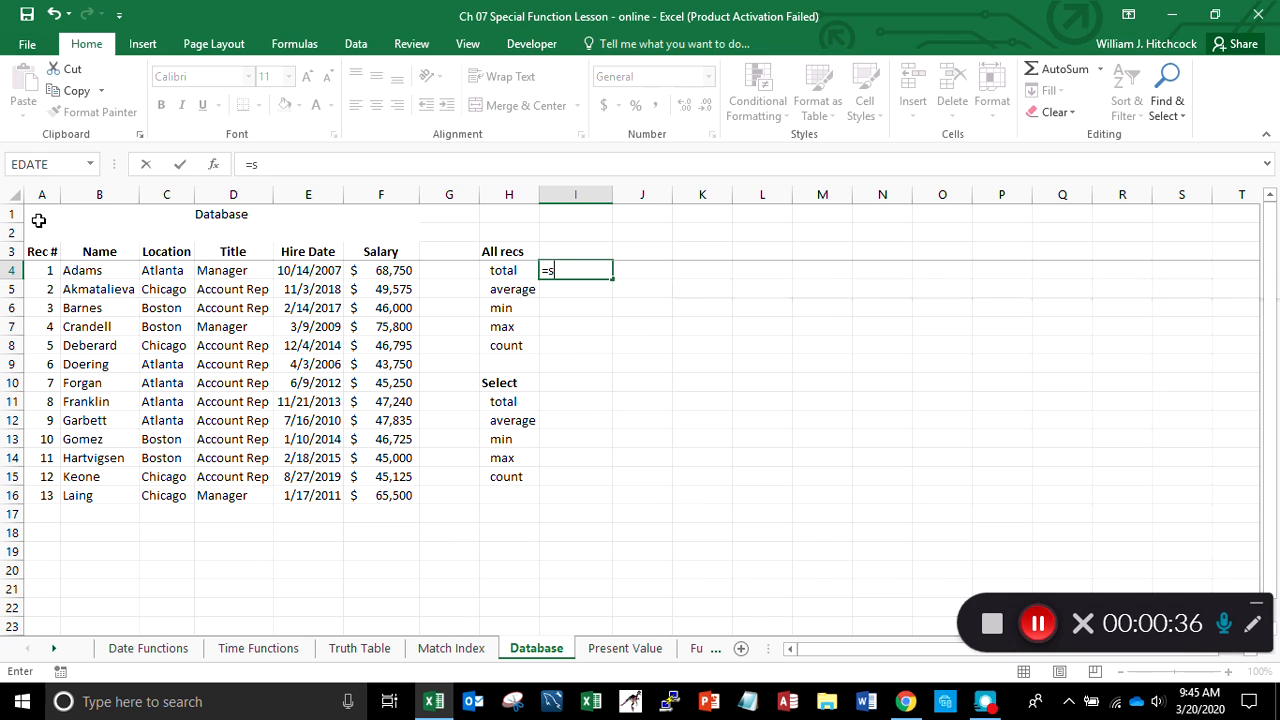
type("um(")
key("Left")
key("Left")
key("Left")
key("Up")
key("shift+Down")
key("shift+Down")
key("shift+Down")
key("shift+Down")
key("shift+Down")
key("shift+Down")
key("shift+Down")
key("shift+Down")
key("shift+Down")
key("shift+Down")
key("shift+Down")
key("shift+Down")
key("shift+Down")
key("shift+Down")
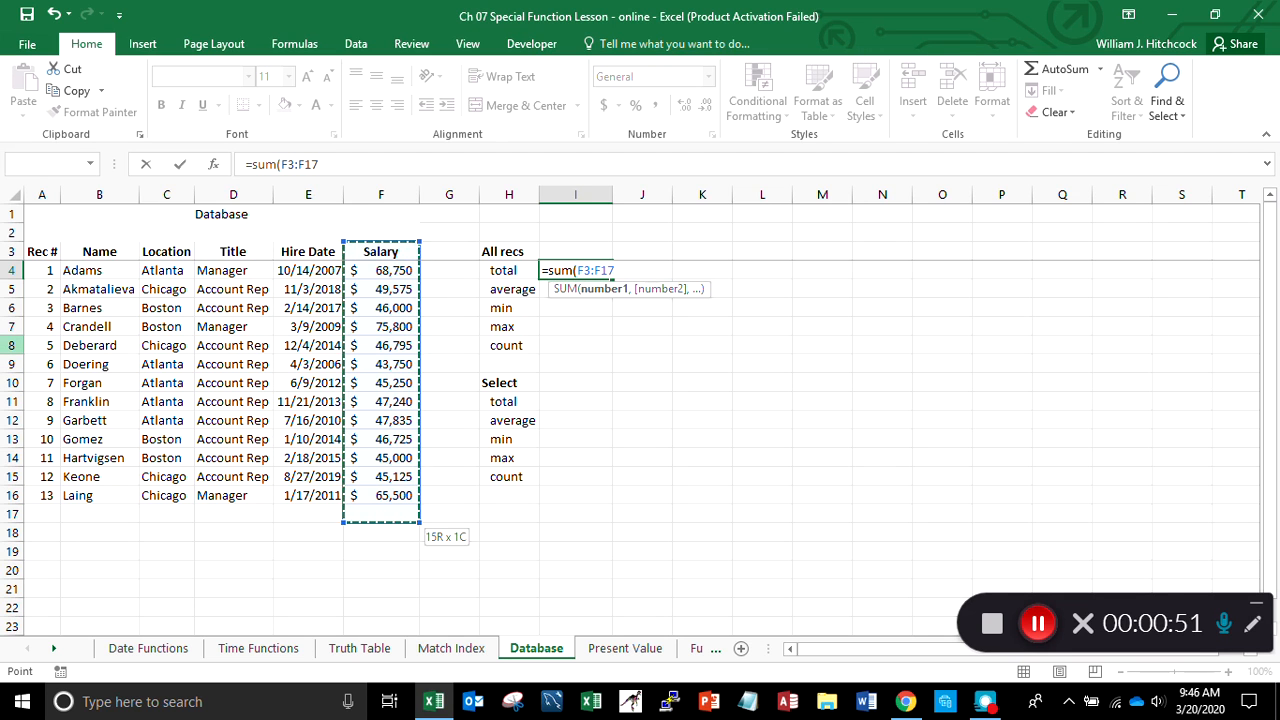
key("Return")
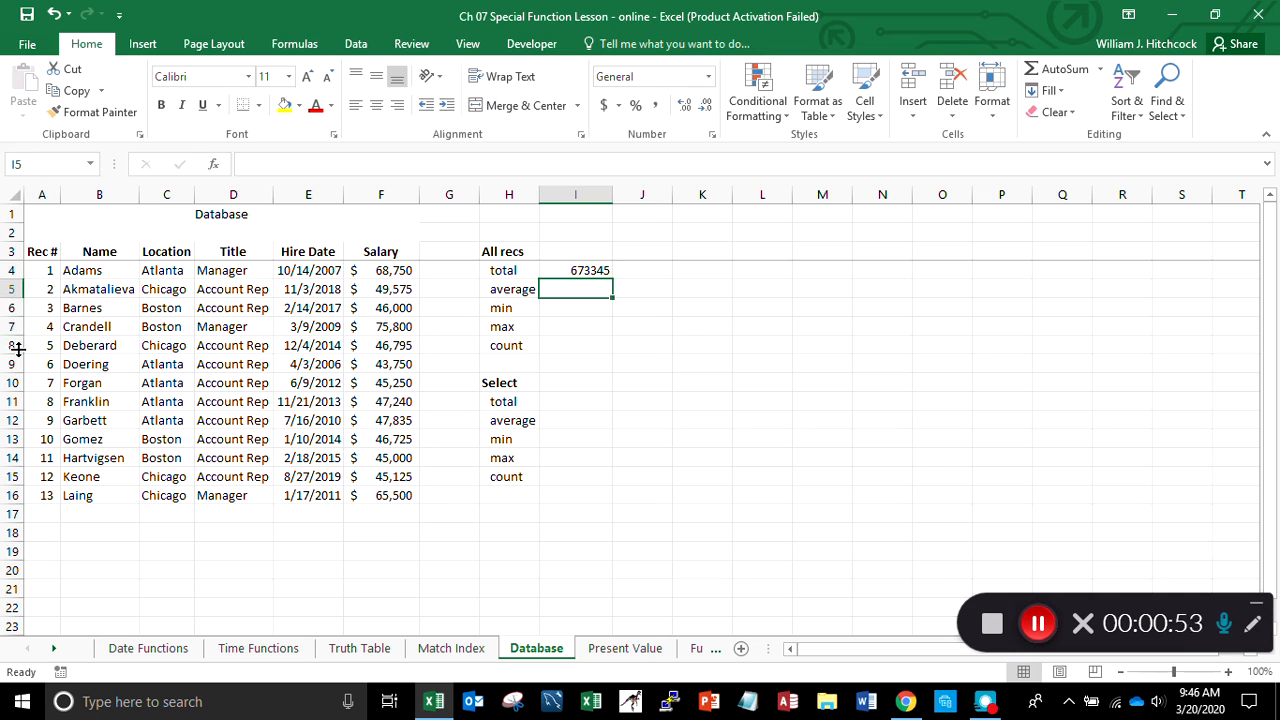
key("Up")
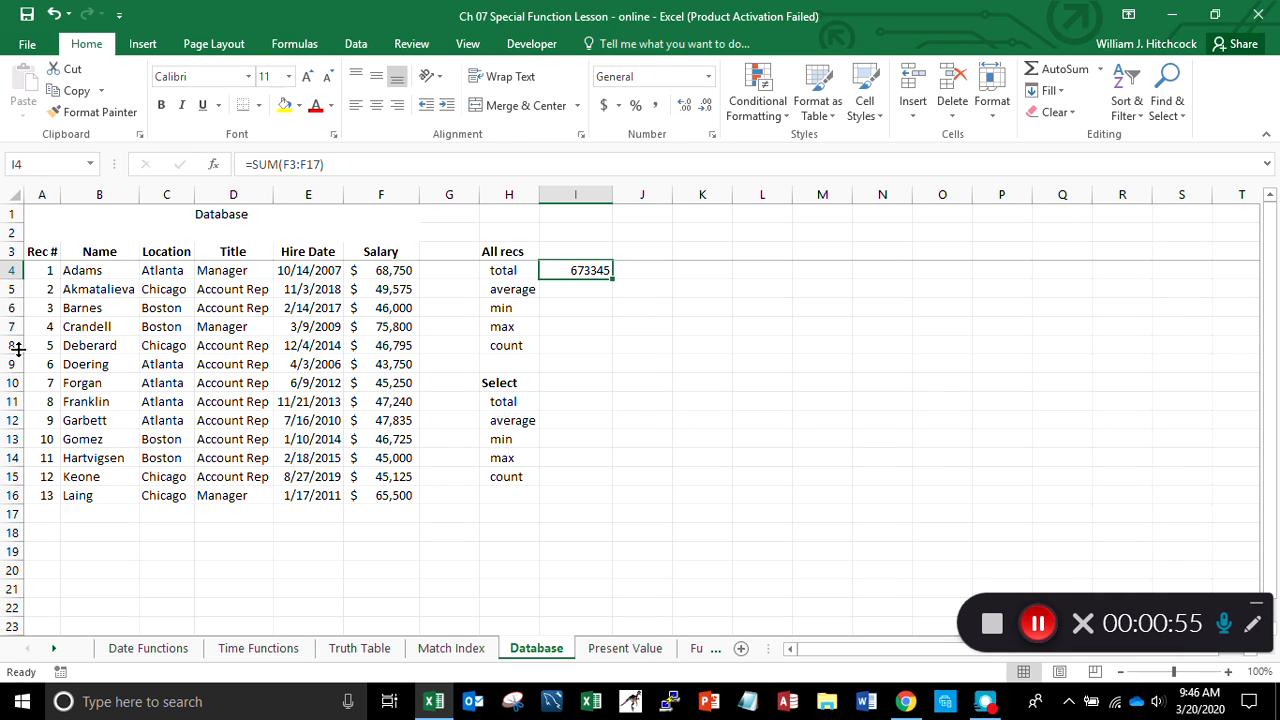
key("Down")
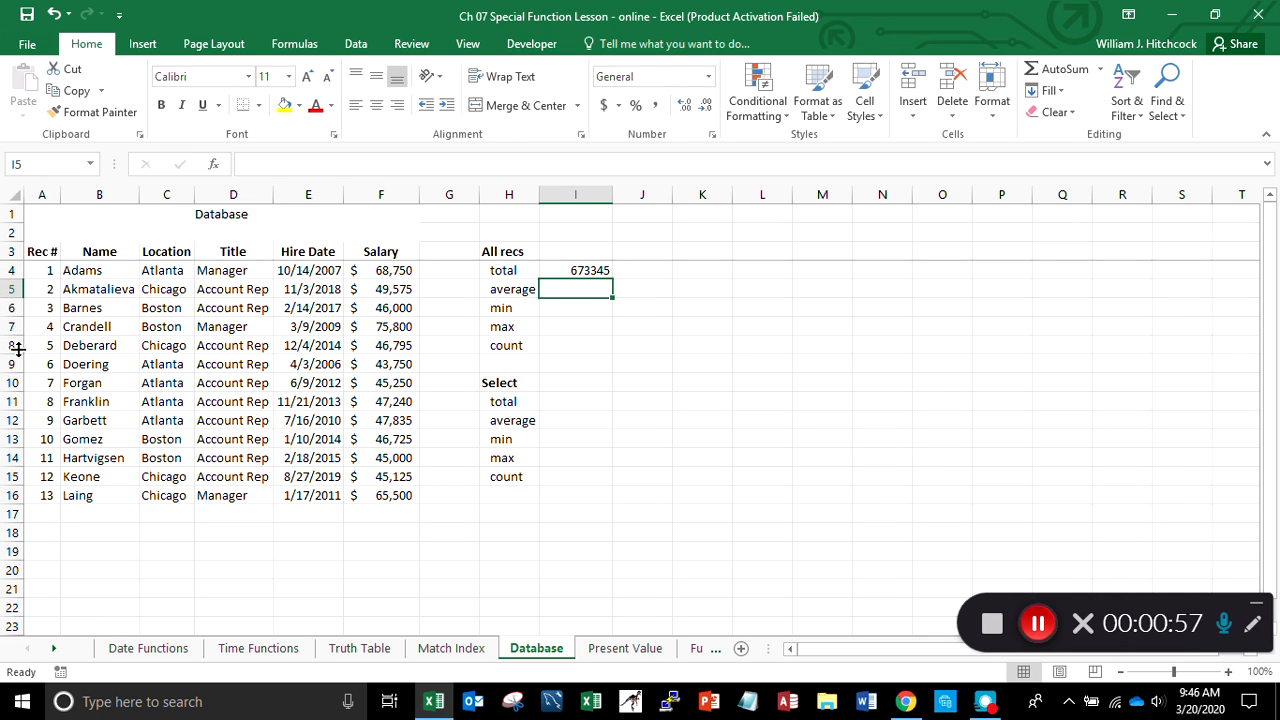
Step: Enter an AVERAGE formula over F3:F17 in cell I5 for the average salary of all records
type("=")
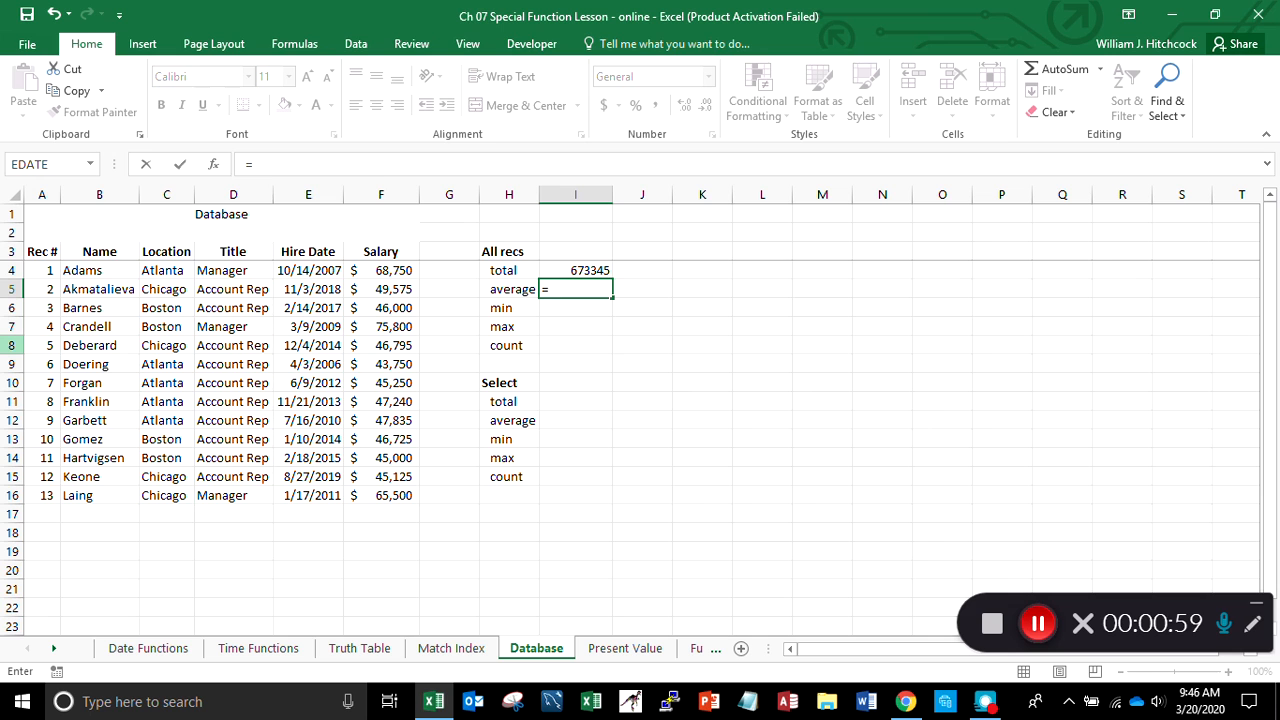
type("average(")
key("Left")
key("Left")
key("Left")
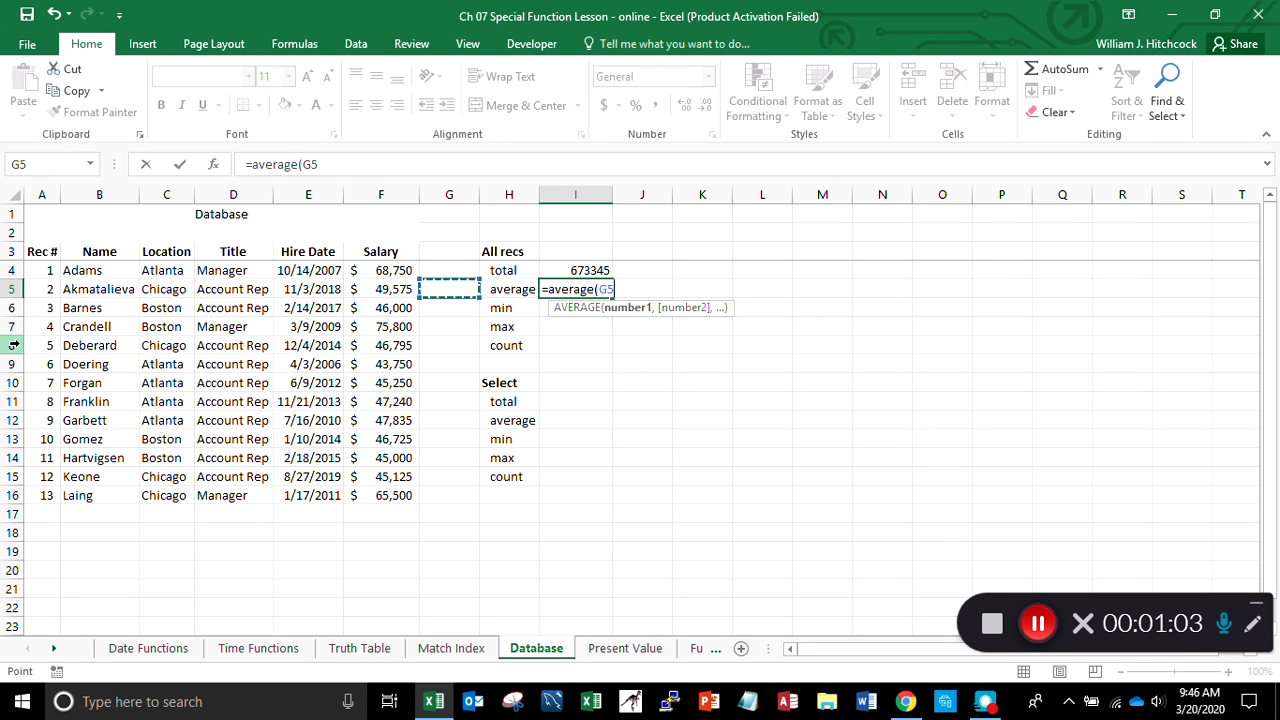
key("Up")
key("Up")
key("shift+Down")
key("shift+Down")
key("shift+Down")
key("shift+Down")
key("shift+Down")
key("shift+Down")
key("shift+Down")
key("shift+Down")
key("shift+Down")
key("shift+Down")
key("shift+Down")
key("shift+Down")
key("shift+Down")
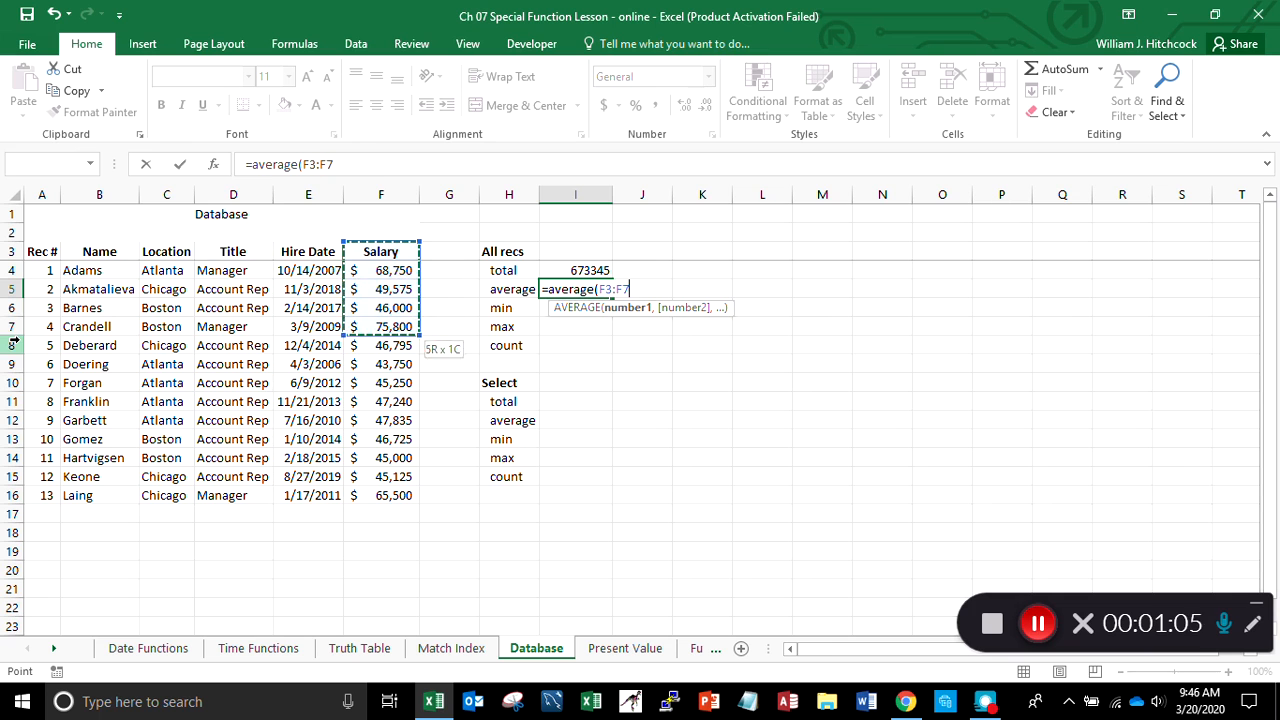
key("shift+Down")
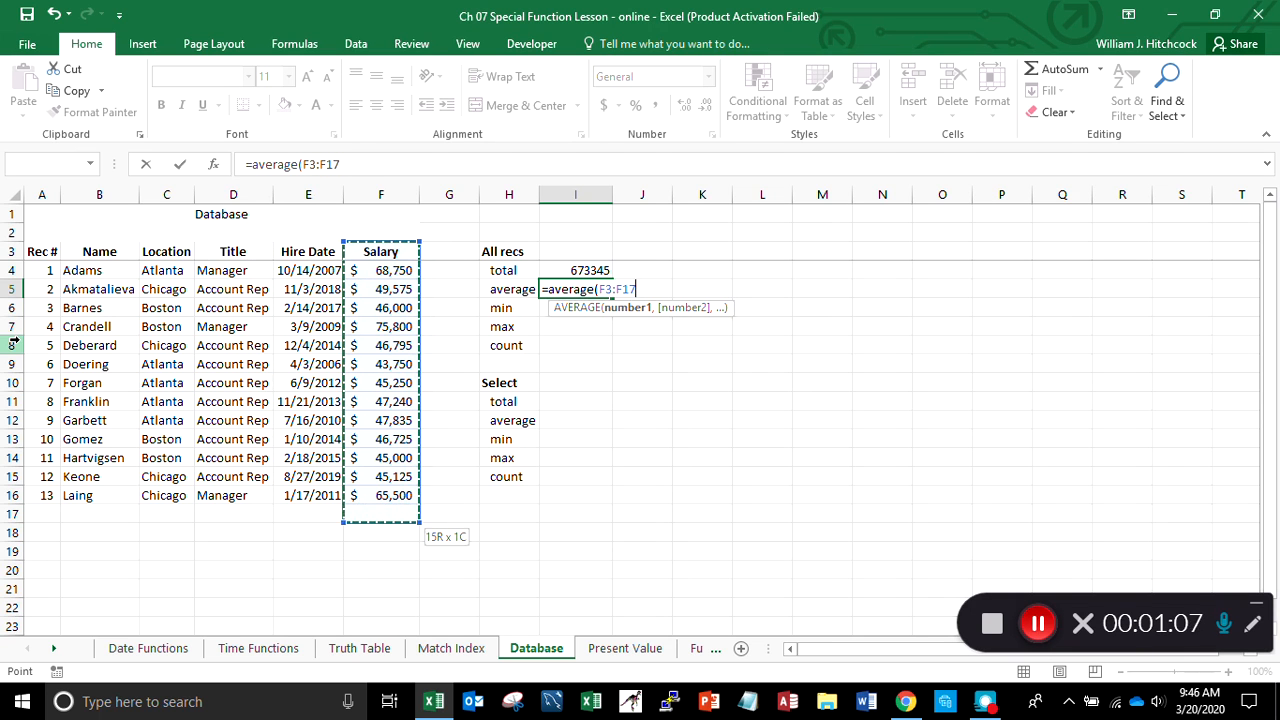
key("Return")
Step: Enter a MAX formula over the salary range F3:F17 in cell I6, beside the min label
type("=")
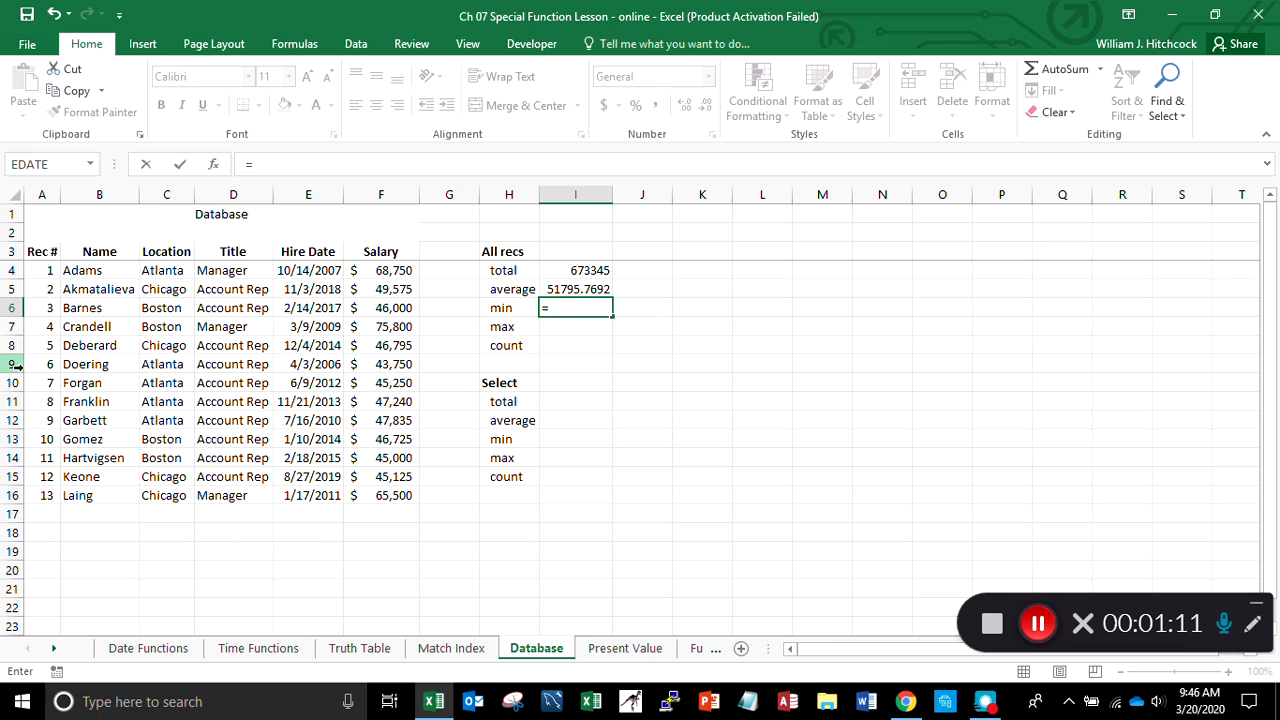
type("max(")
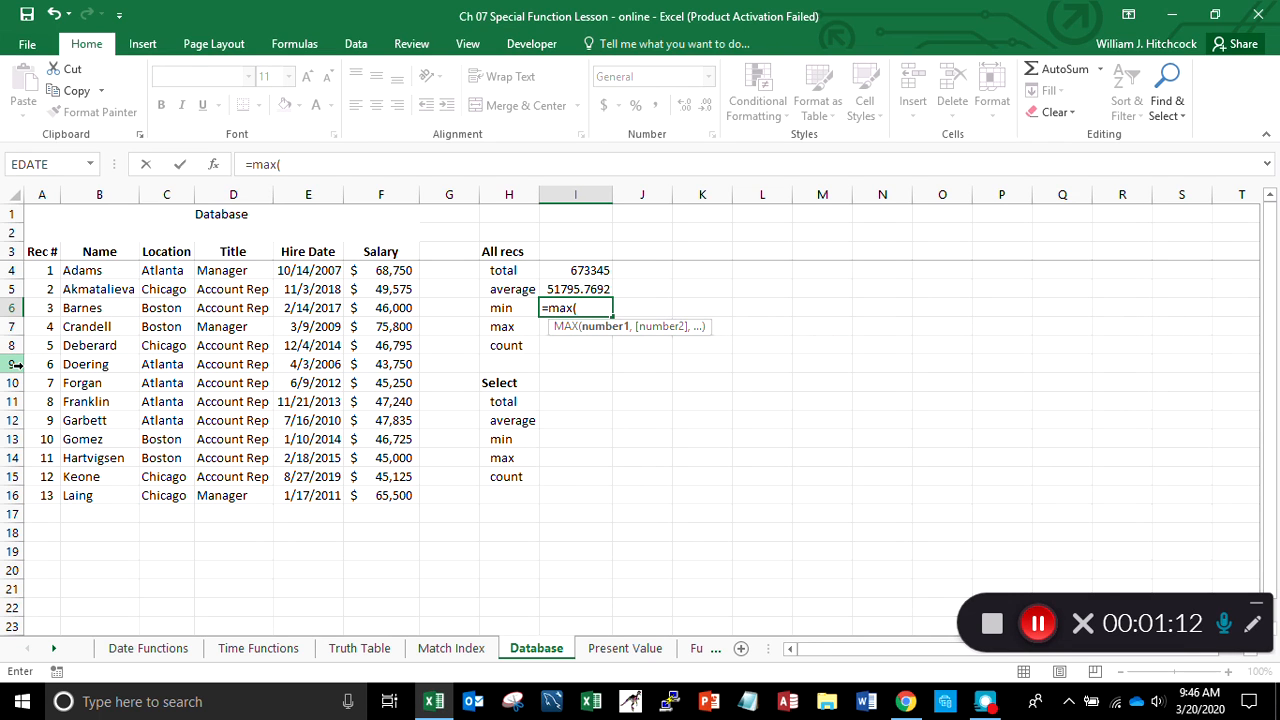
key("Left")
key("Left")
key("Left")
key("Up")
key("Up")
key("Up")
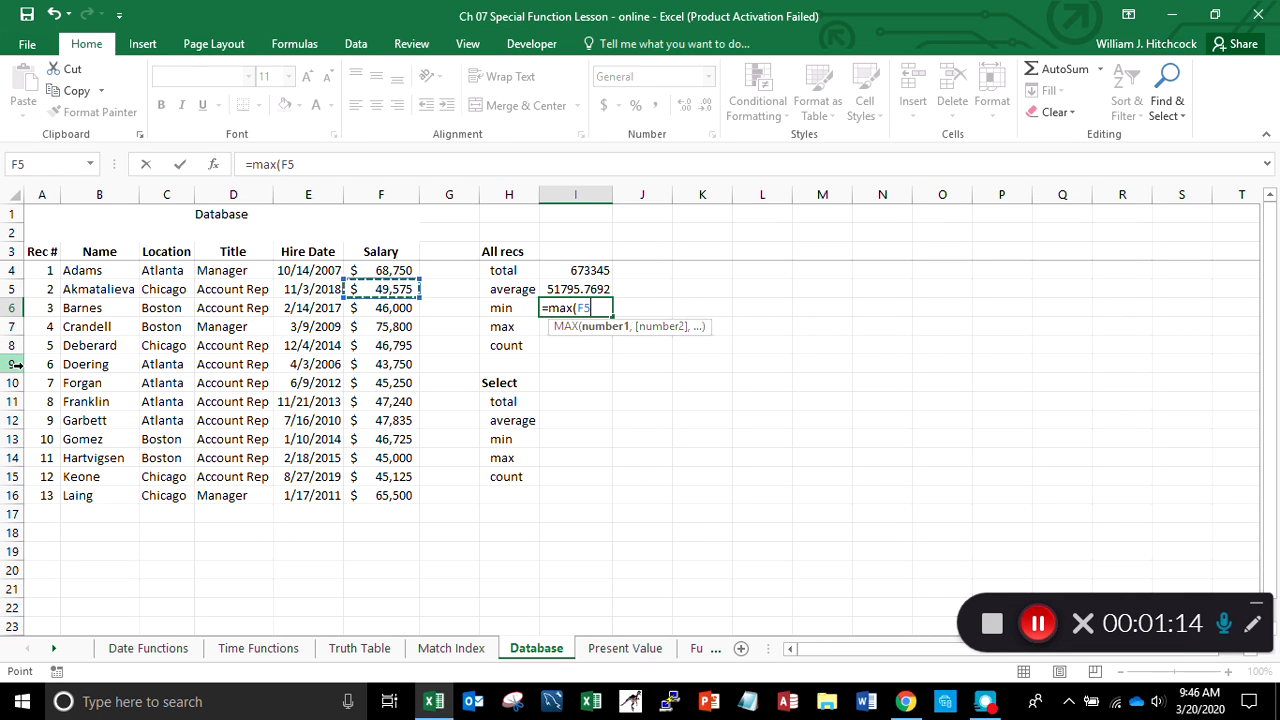
key("shift+Down")
key("shift+Down")
key("shift+Down")
key("shift+Down")
key("shift+Down")
key("shift+Down")
key("shift+Down")
key("shift+Down")
key("shift+Down")
key("shift+Down")
key("shift+Down")
key("shift+Down")
key("shift+Down")
key("shift+Down")
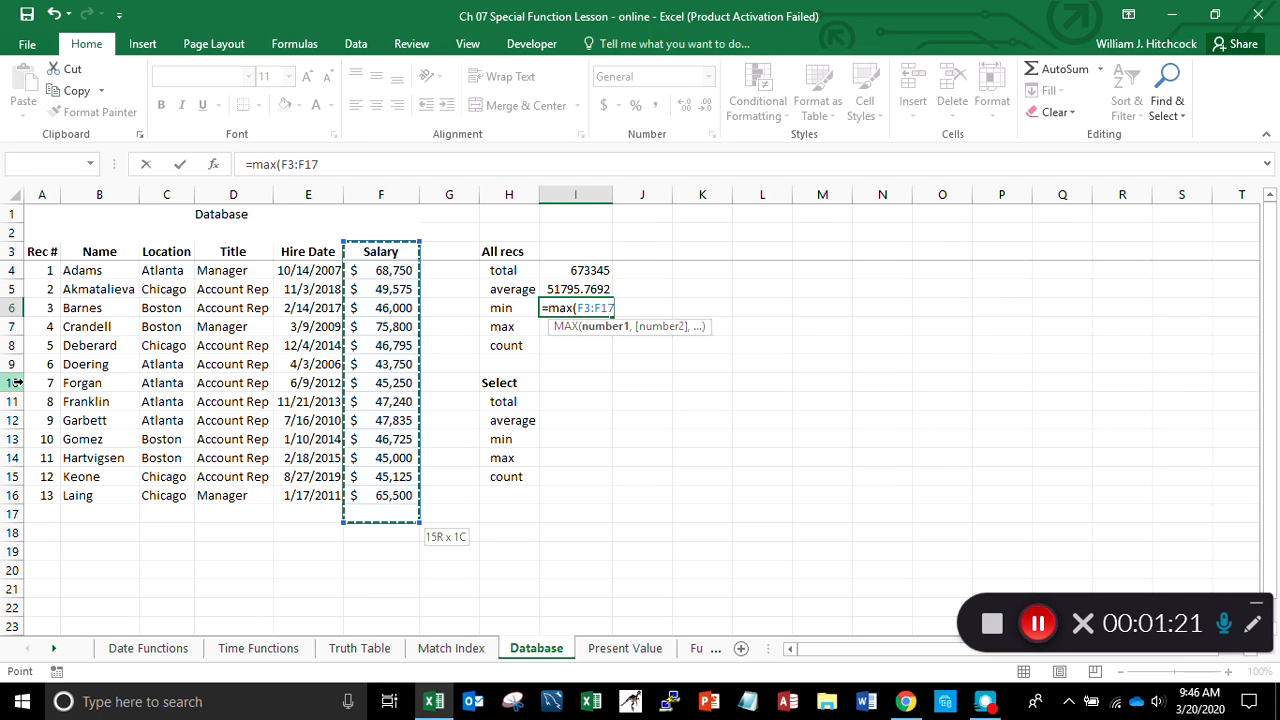
key("Return")
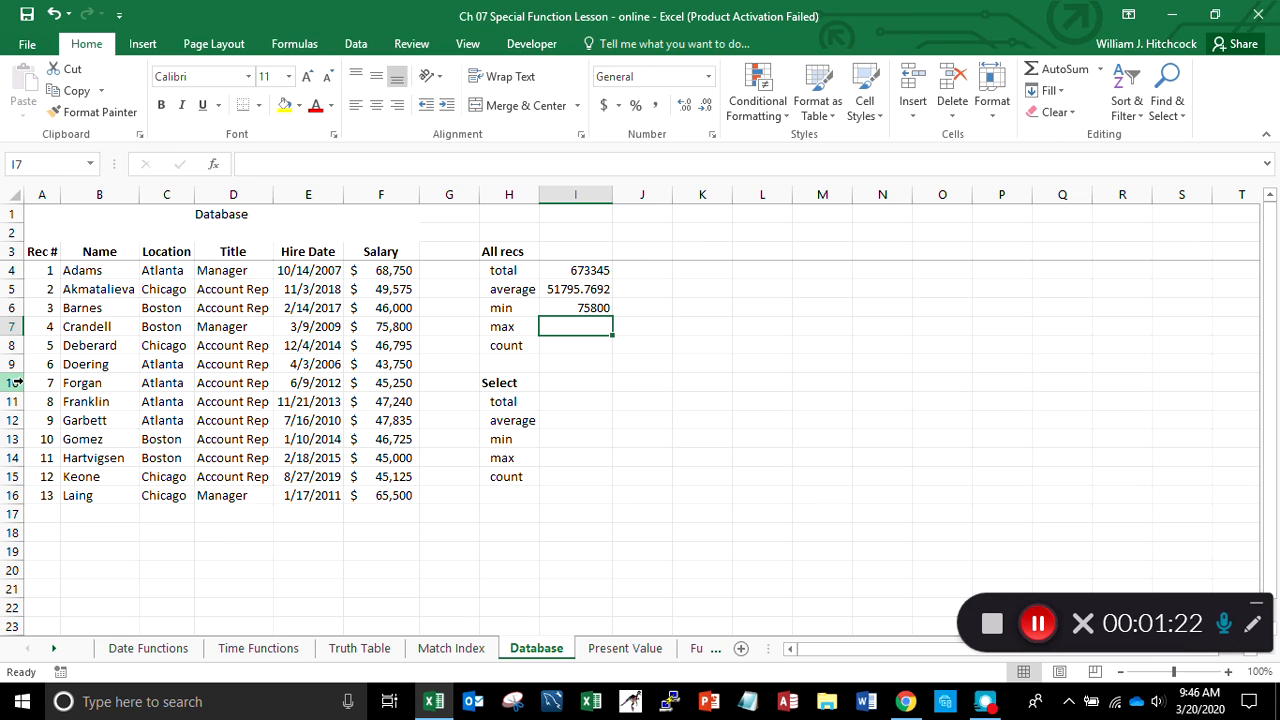
Step: Change the function in cell I6 to MIN, keeping the range F3:F17
key("Up")
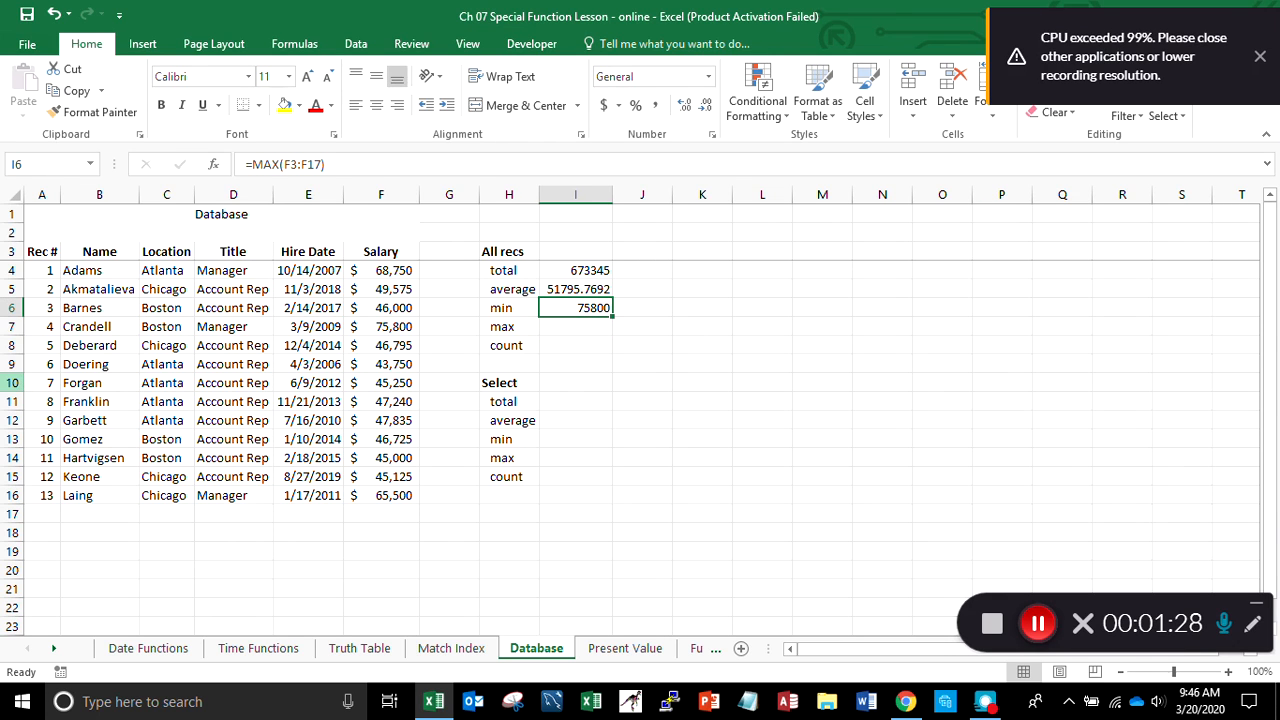
left_click(279, 164)
key("BackSpace")
key("BackSpace")
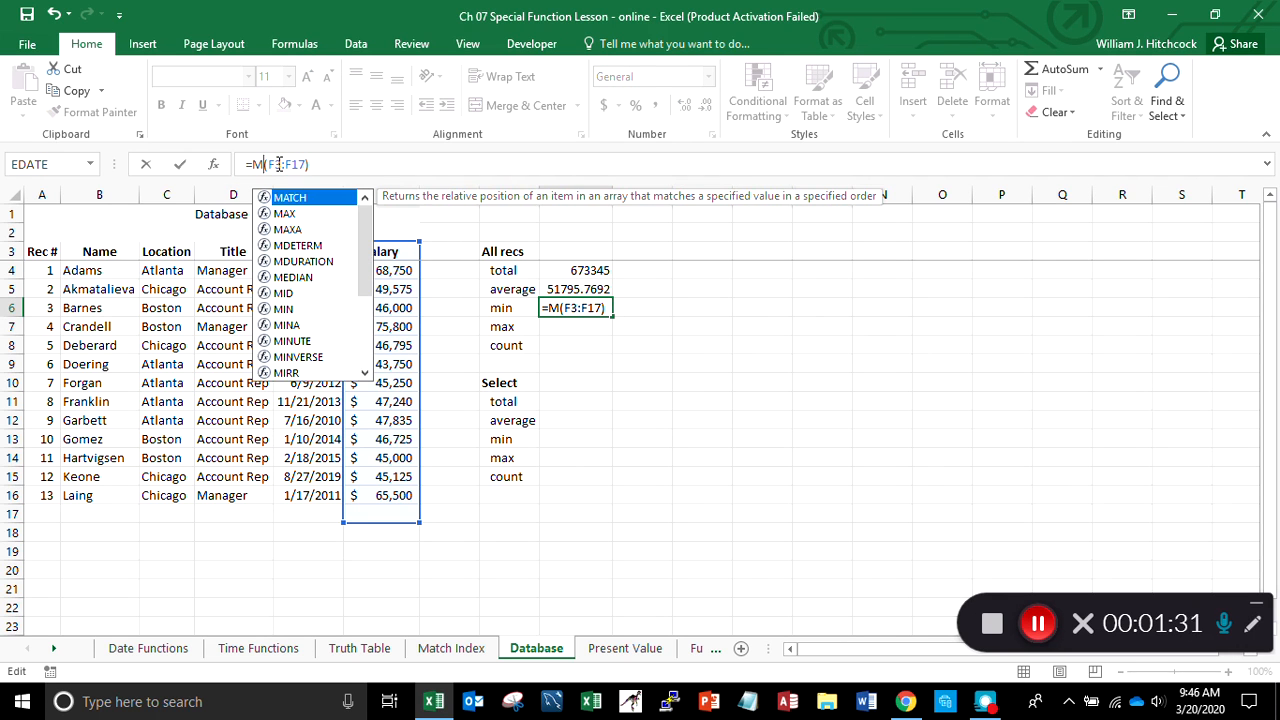
type("in")
key("Return")
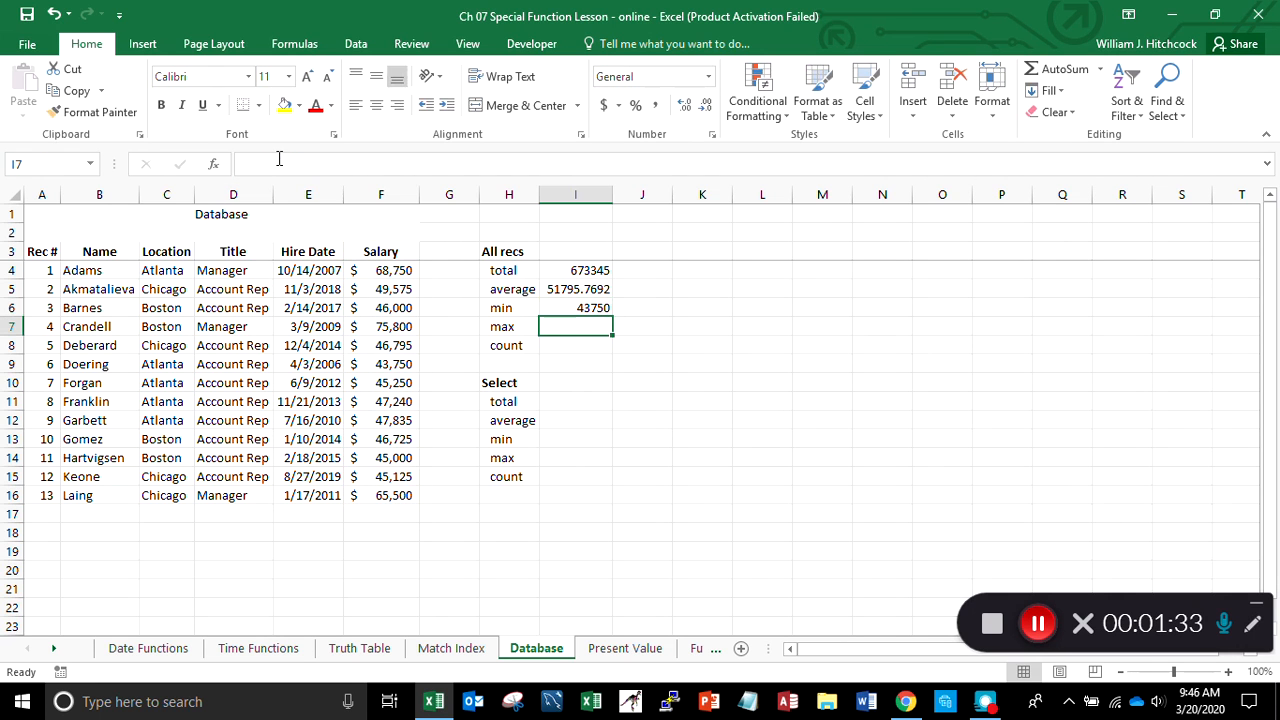
Step: Enter a MAX formula in cell I7 covering the Salary column from F3 down through the last record
type("=max(")
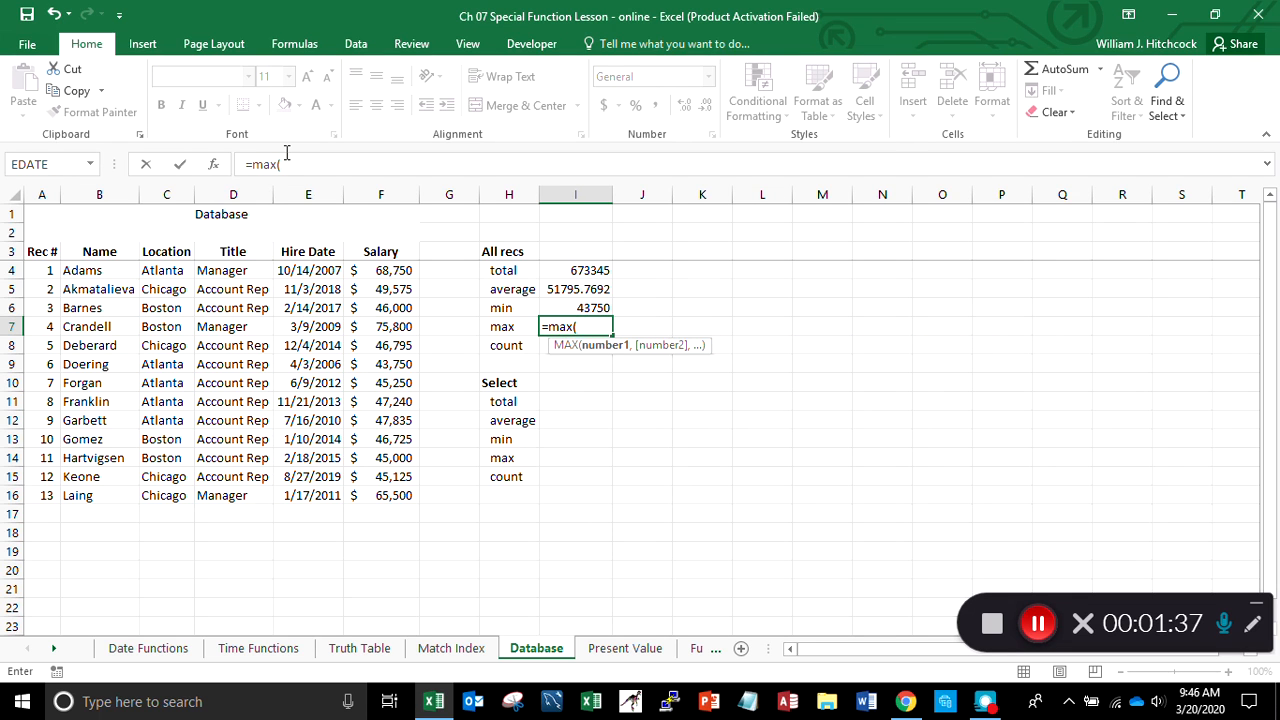
key("Left")
key("Left")
key("Left")
key("Left")
key("Right")
key("Up")
key("Up")
key("Up")
key("Up")
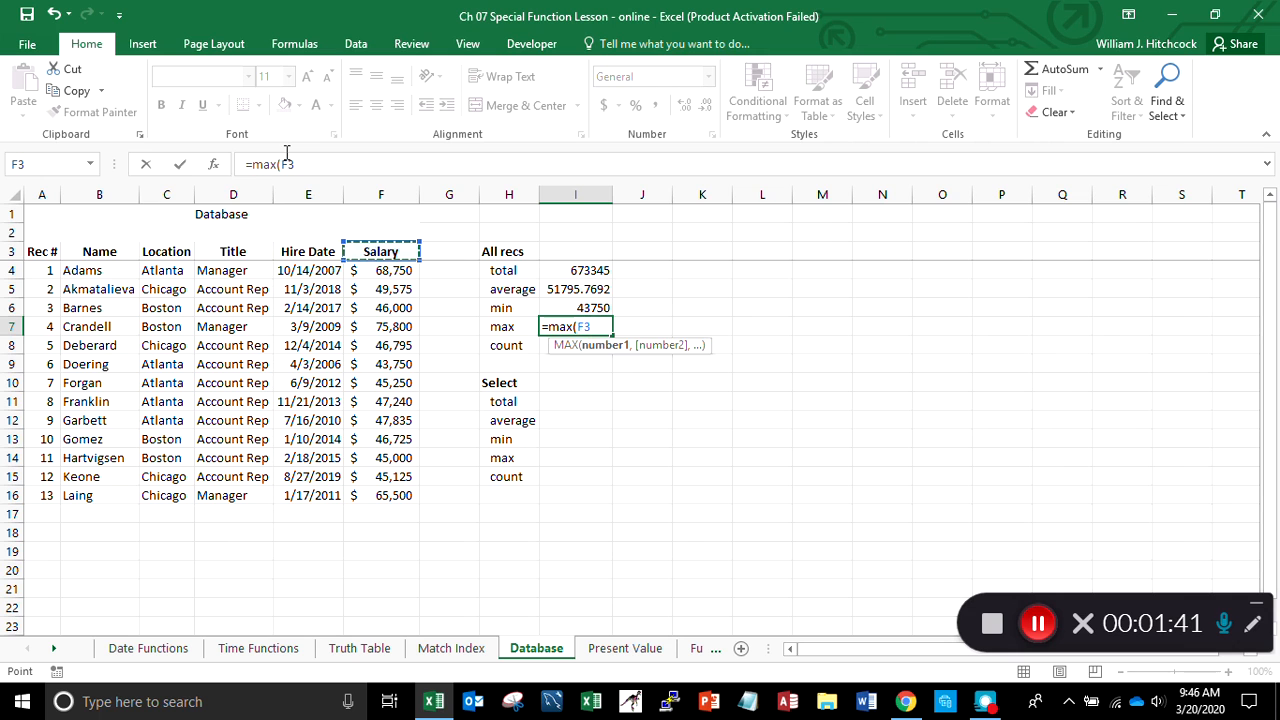
key("shift+Down")
key("shift+Down")
key("shift+Down")
key("shift+Down")
key("shift+Down")
key("shift+Down")
key("shift+Down")
key("shift+Down")
key("shift+Down")
key("shift+Down")
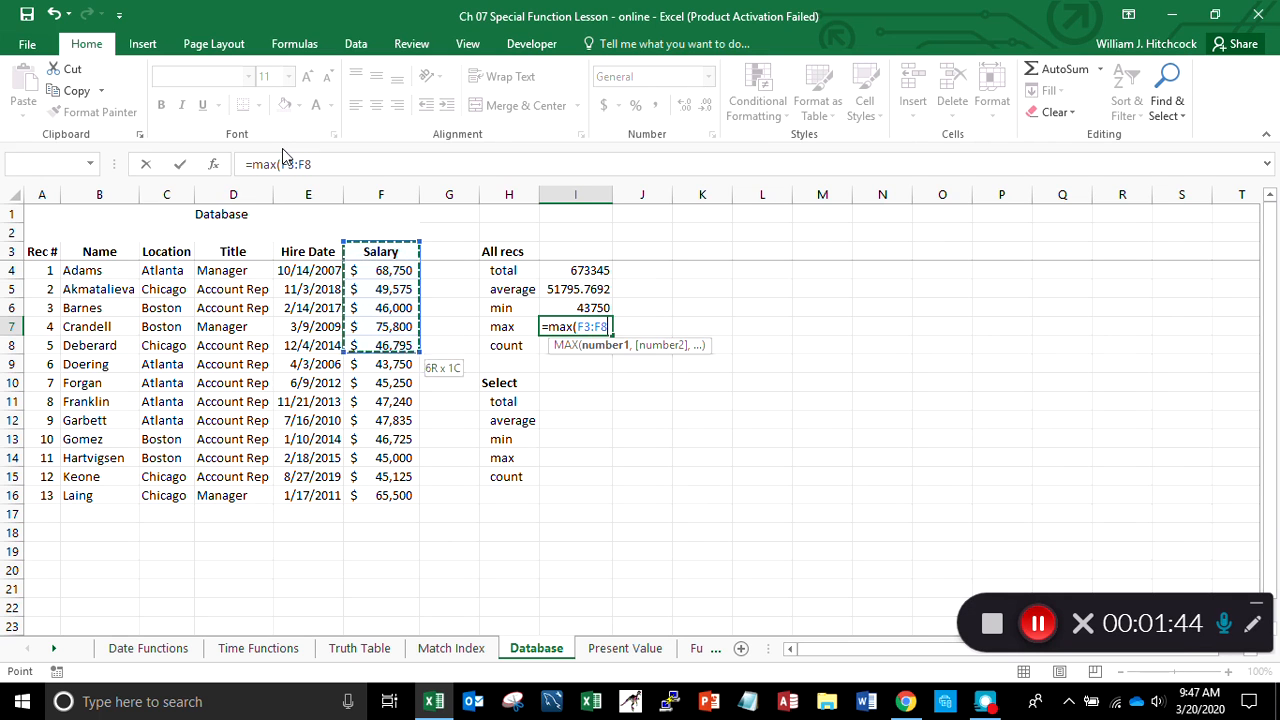
key("shift+Down")
key("shift+Down")
key("shift+Down")
type(")")
key("Return")
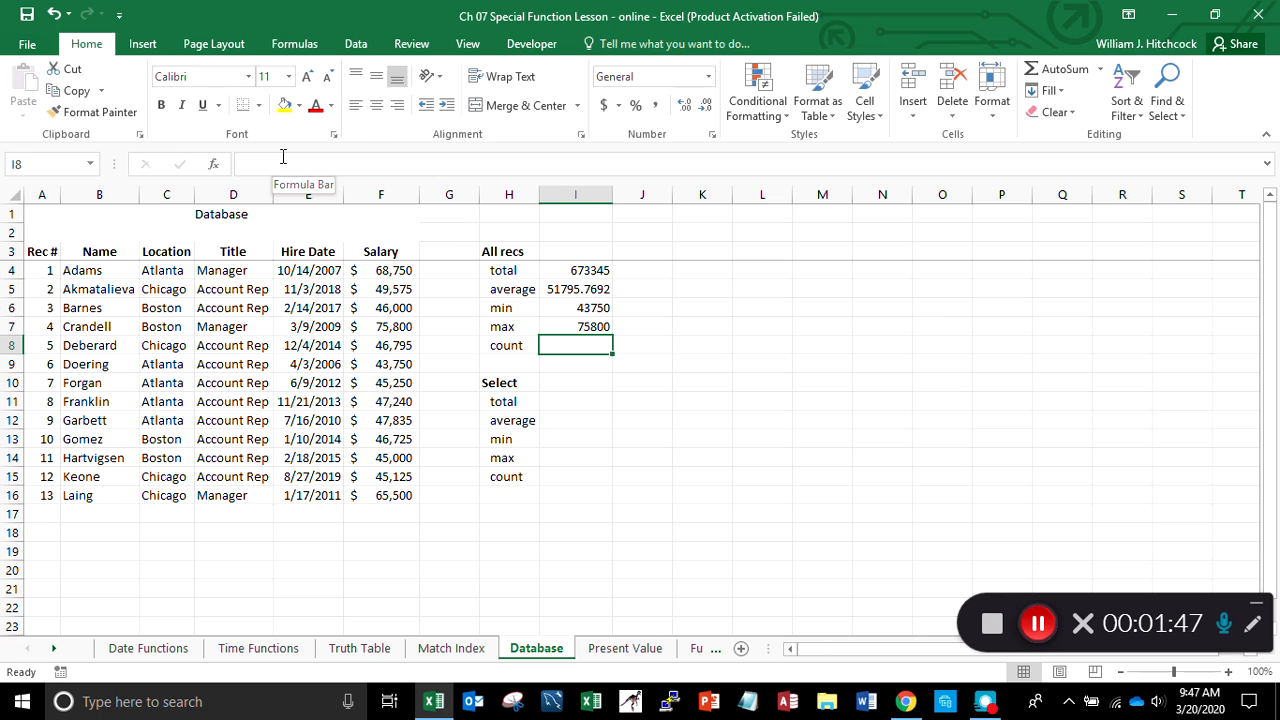
Step: Enter a COUNT formula in cell I8 over the Salary column from F3 through the last record, and check it against the last record number
type("=")
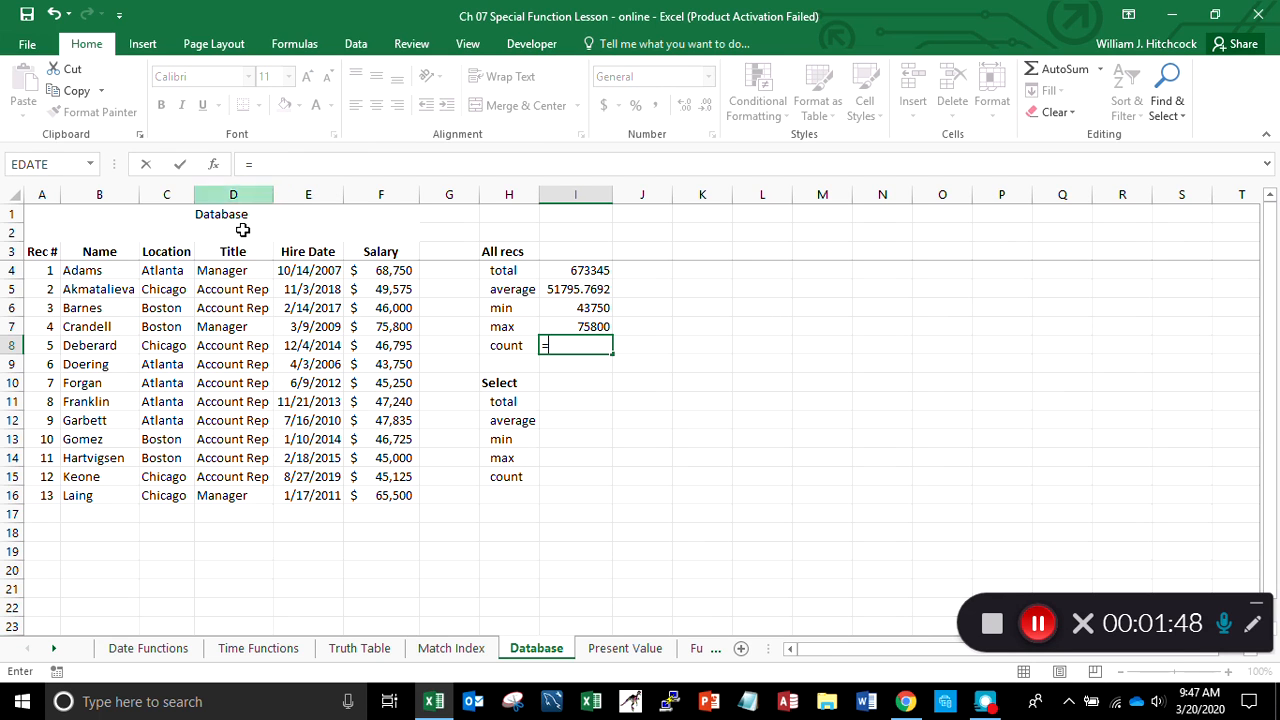
type("count(")
key("Left")
key("Left")
key("Left")
key("Left")
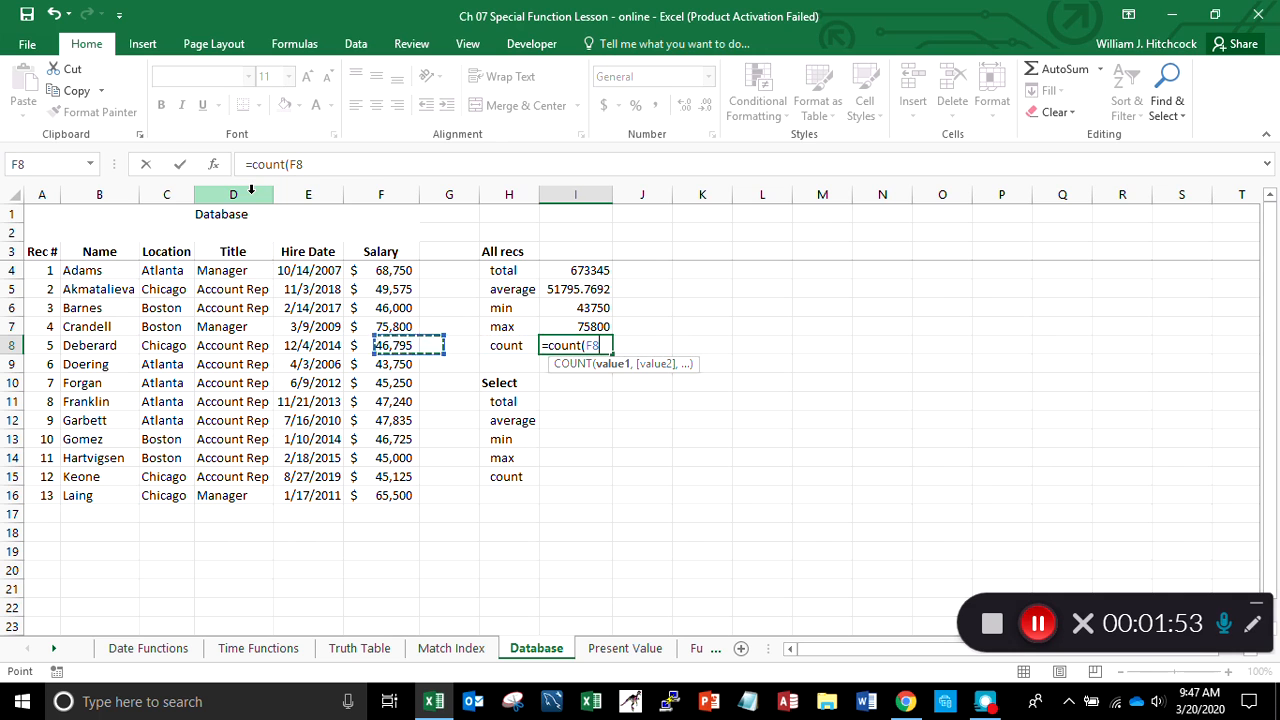
key("Right")
key("Up")
key("Up")
key("Up")
key("Up")
key("Up")
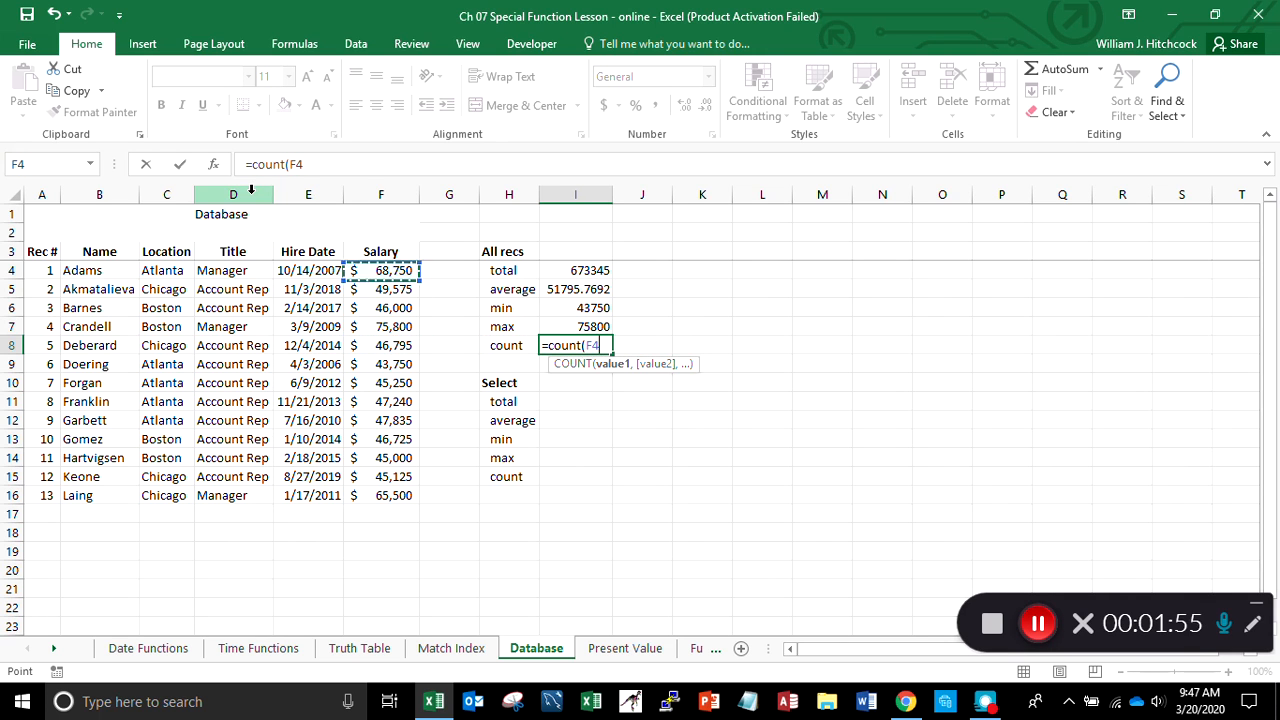
key("shift+Down")
key("shift+Down")
key("shift+Down")
key("shift+Down")
key("shift+Down")
key("shift+Down")
key("shift+Down")
key("shift+Down")
key("shift+Down")
key("shift+Down")
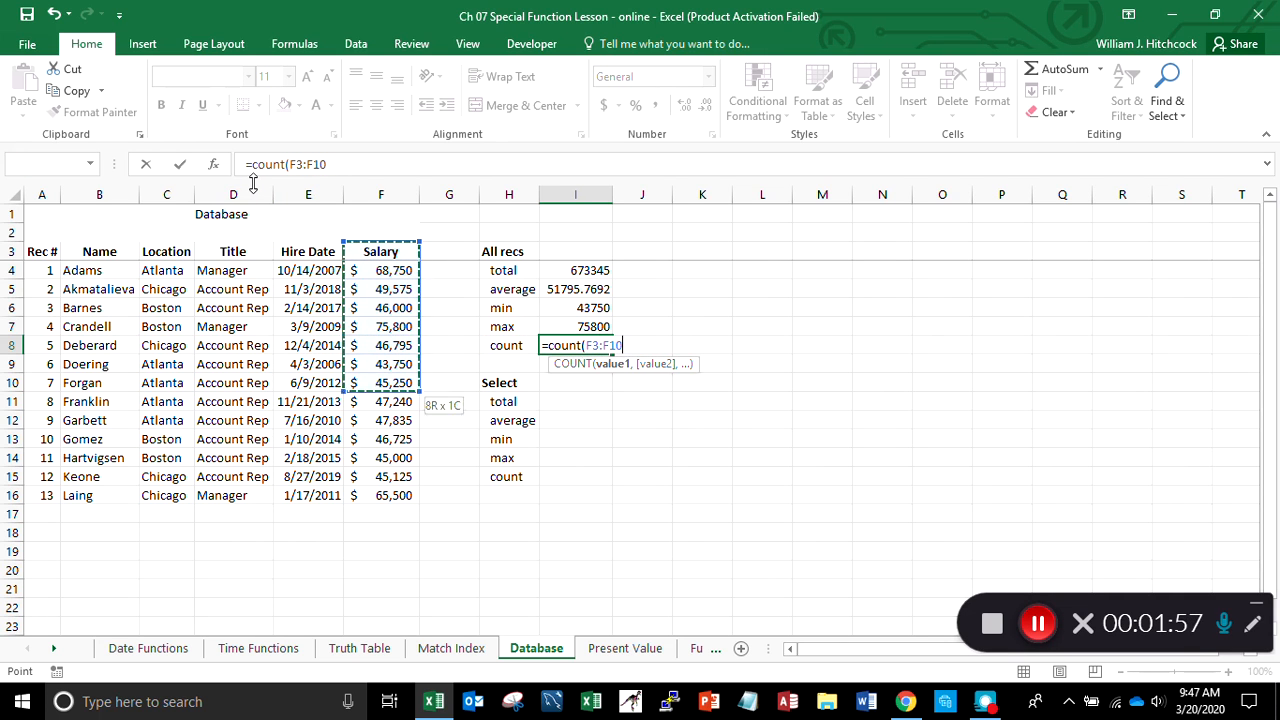
key("shift+Down")
key("shift+Down")
key("shift+Down")
key("Return")
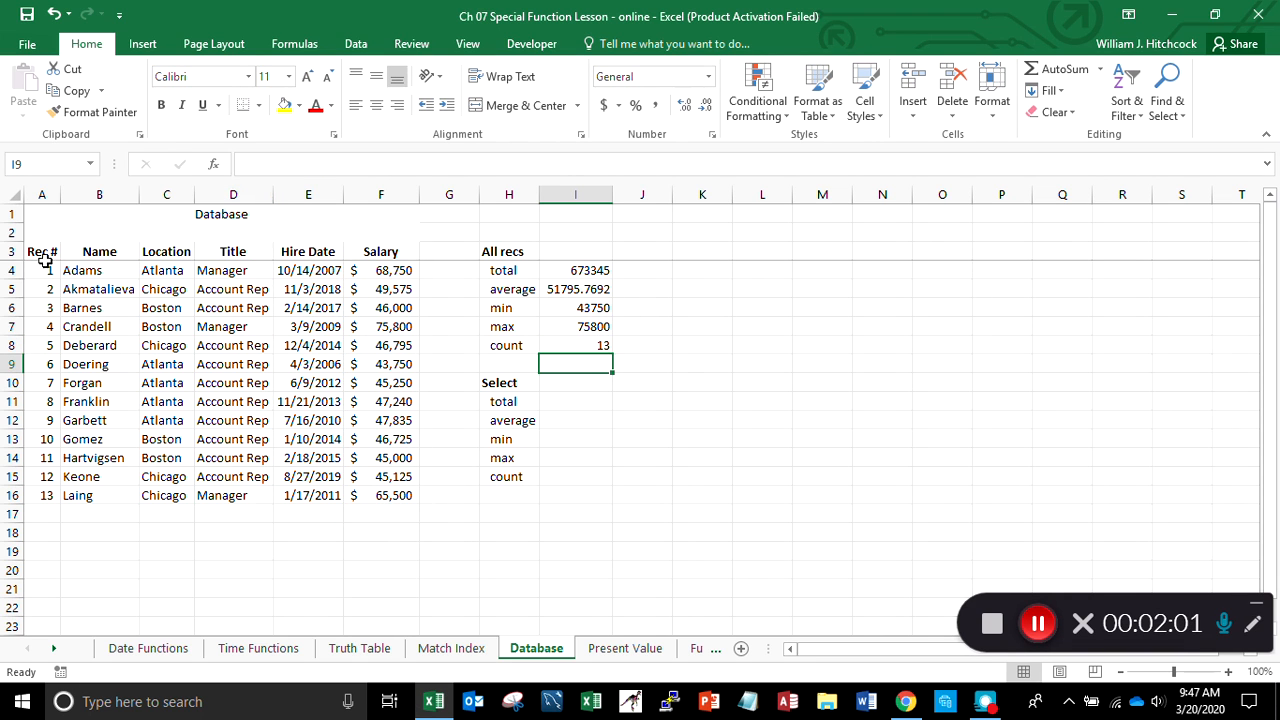
left_click(40, 495)
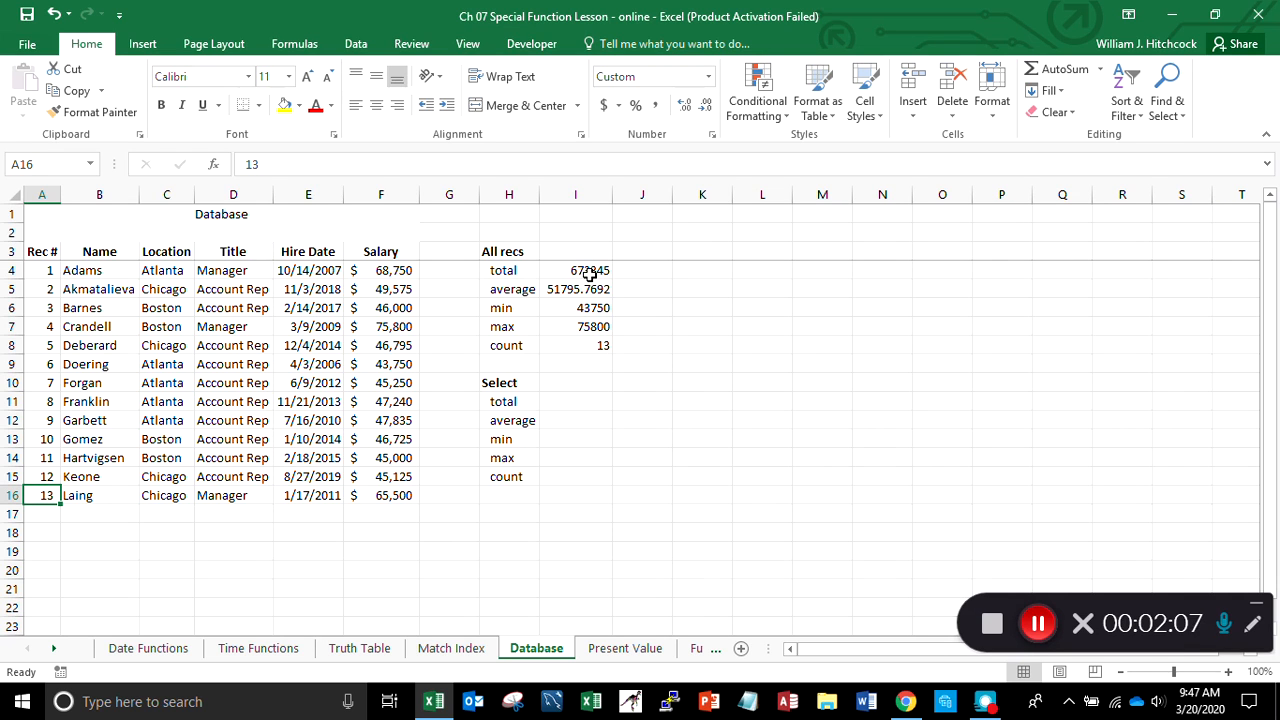
Step: Format the total, average, min and max results in I4:I7 as Accounting currency with no decimal places
left_click_drag(593, 273, 591, 323)
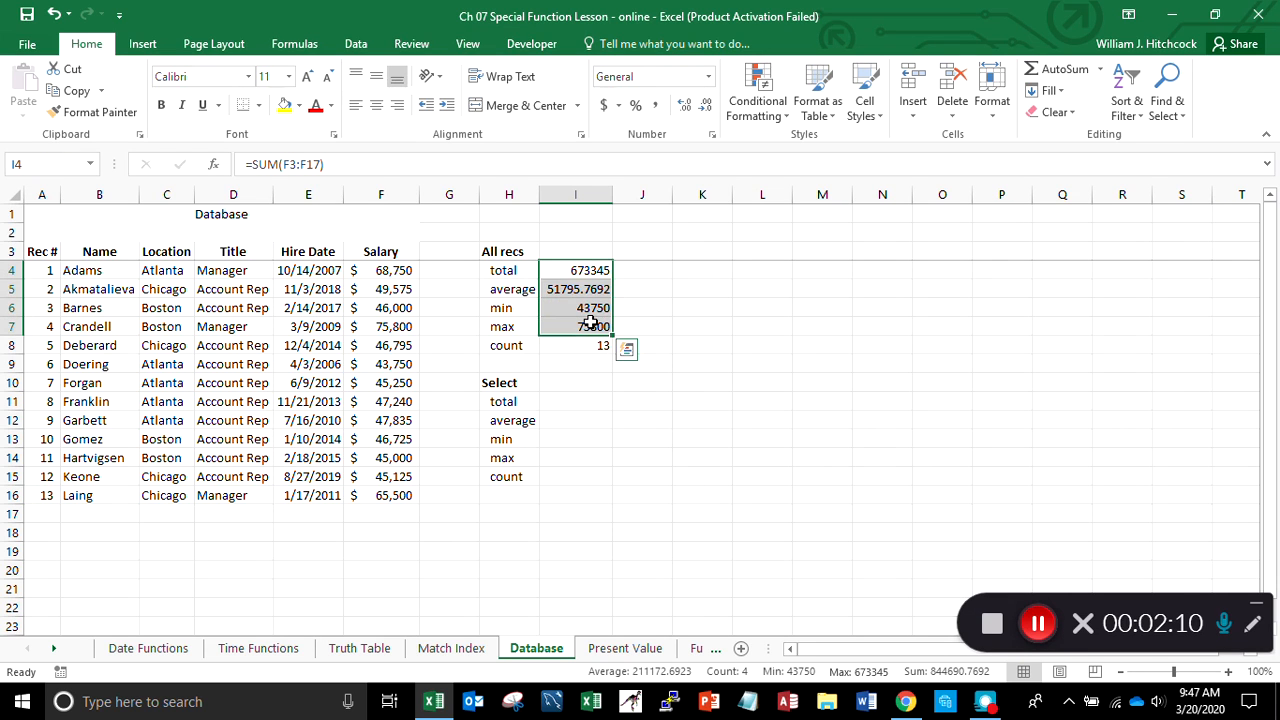
left_click(604, 106)
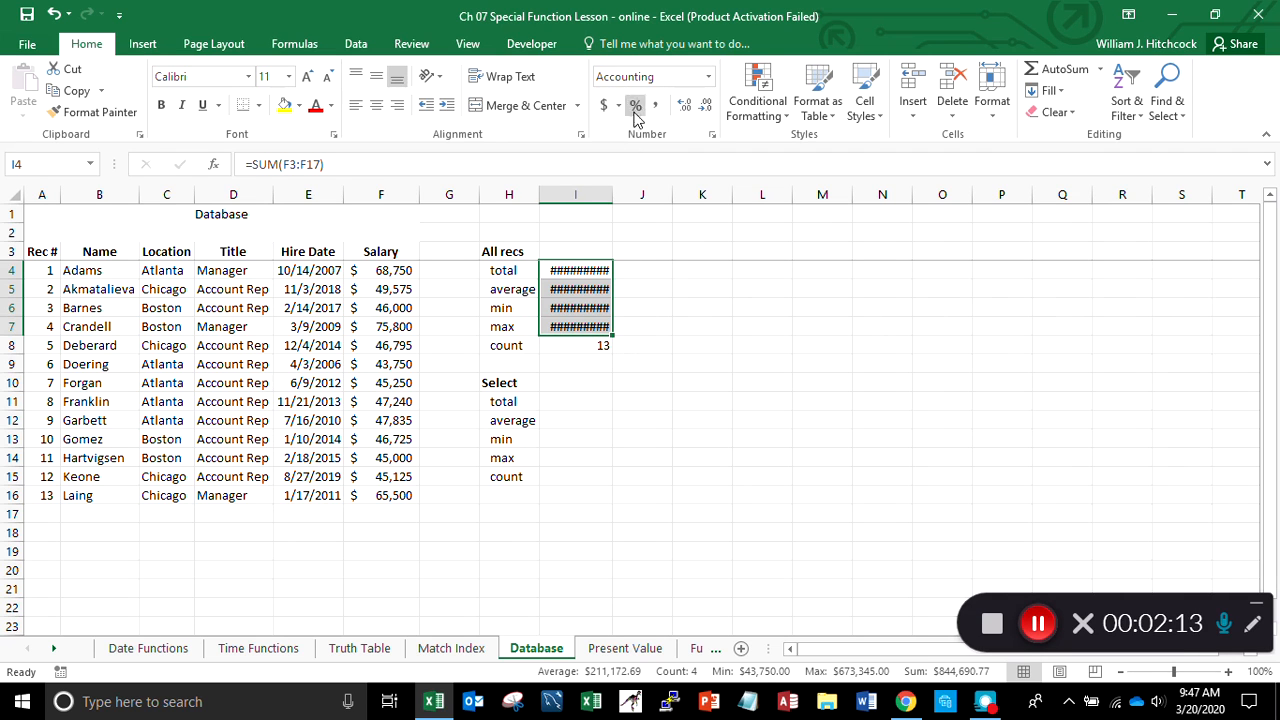
left_click(707, 106)
left_click(707, 106)
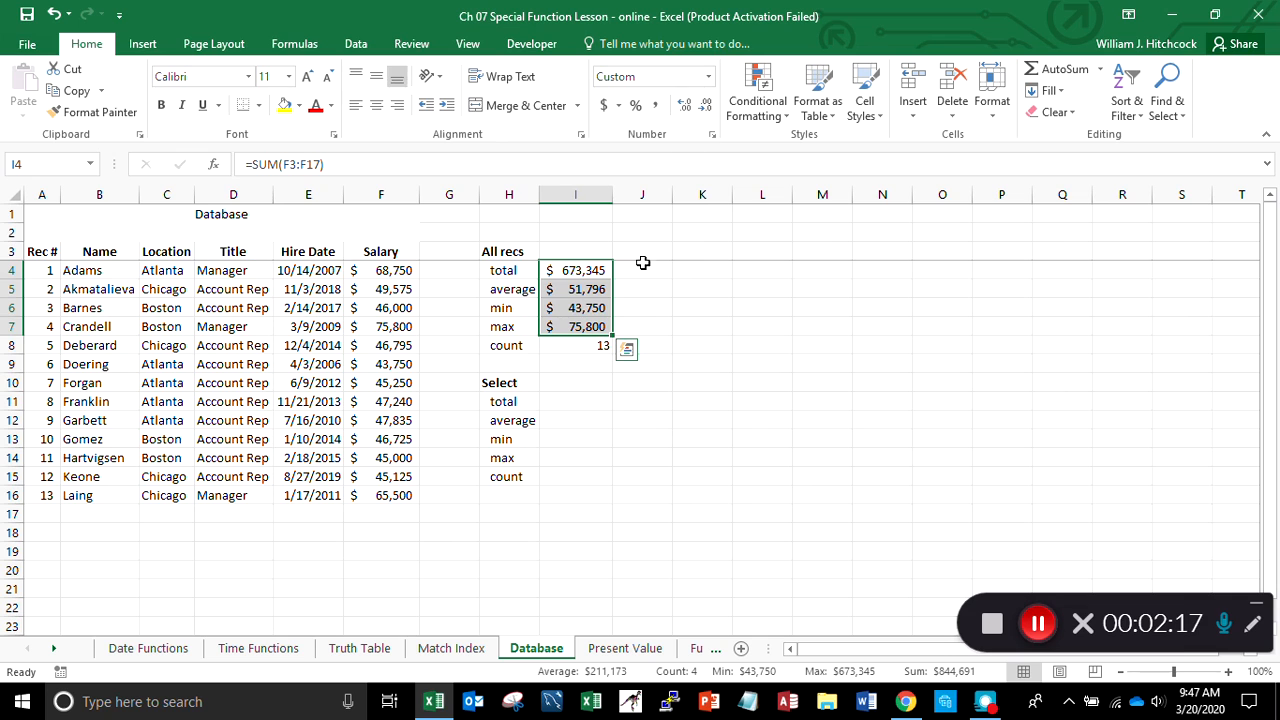
Step: Review the formulas in I4 through I8, and format the count in I8 in comma style with no decimal places
left_click(585, 271)
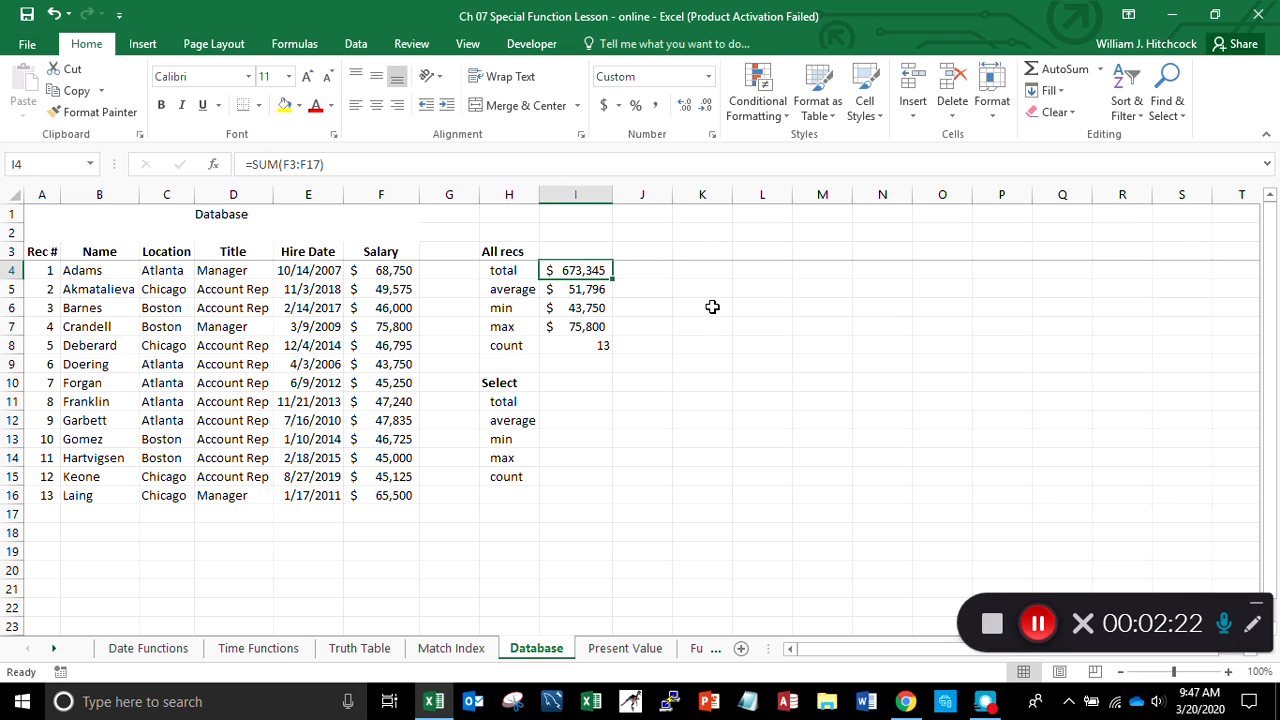
key("Down")
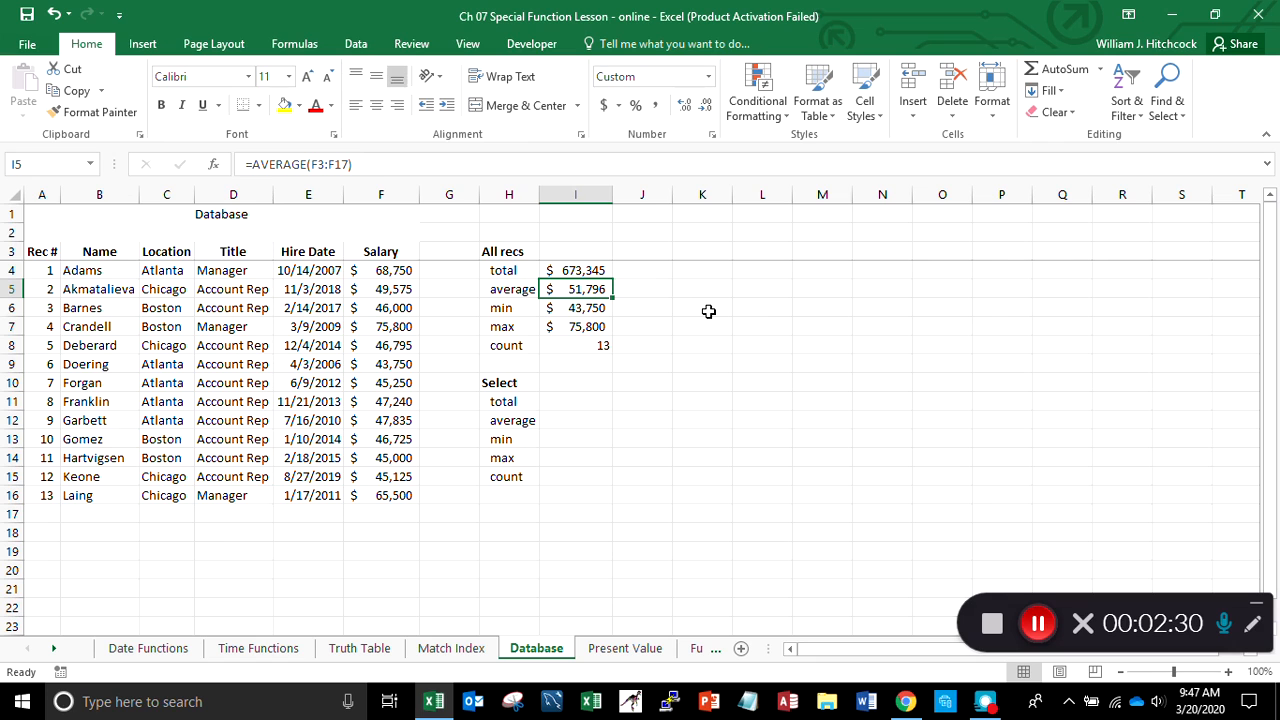
key("Down")
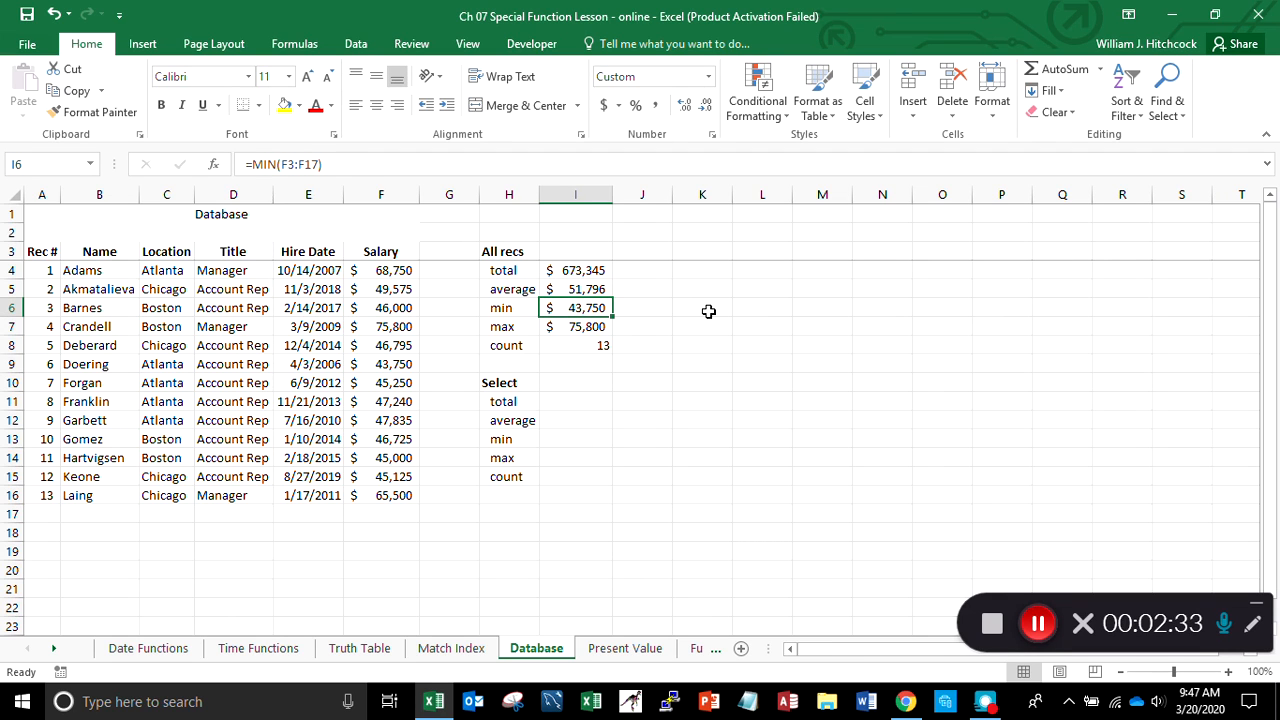
key("Down")
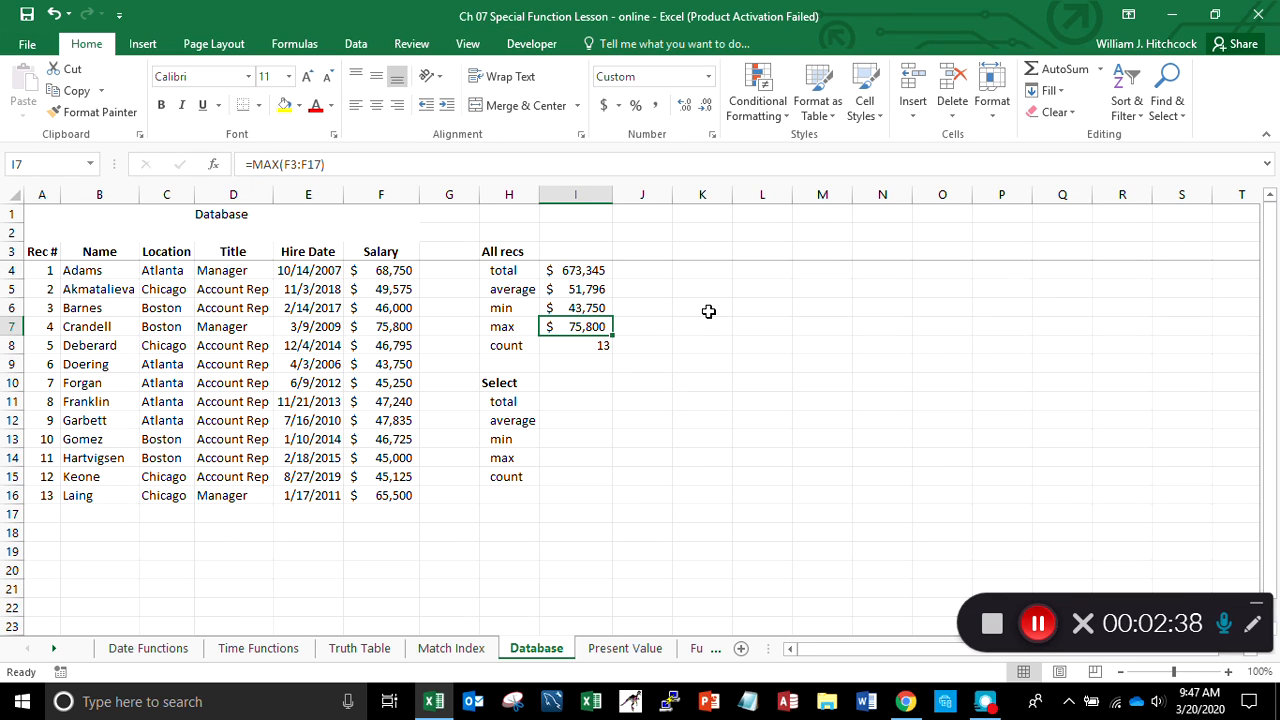
key("Down")
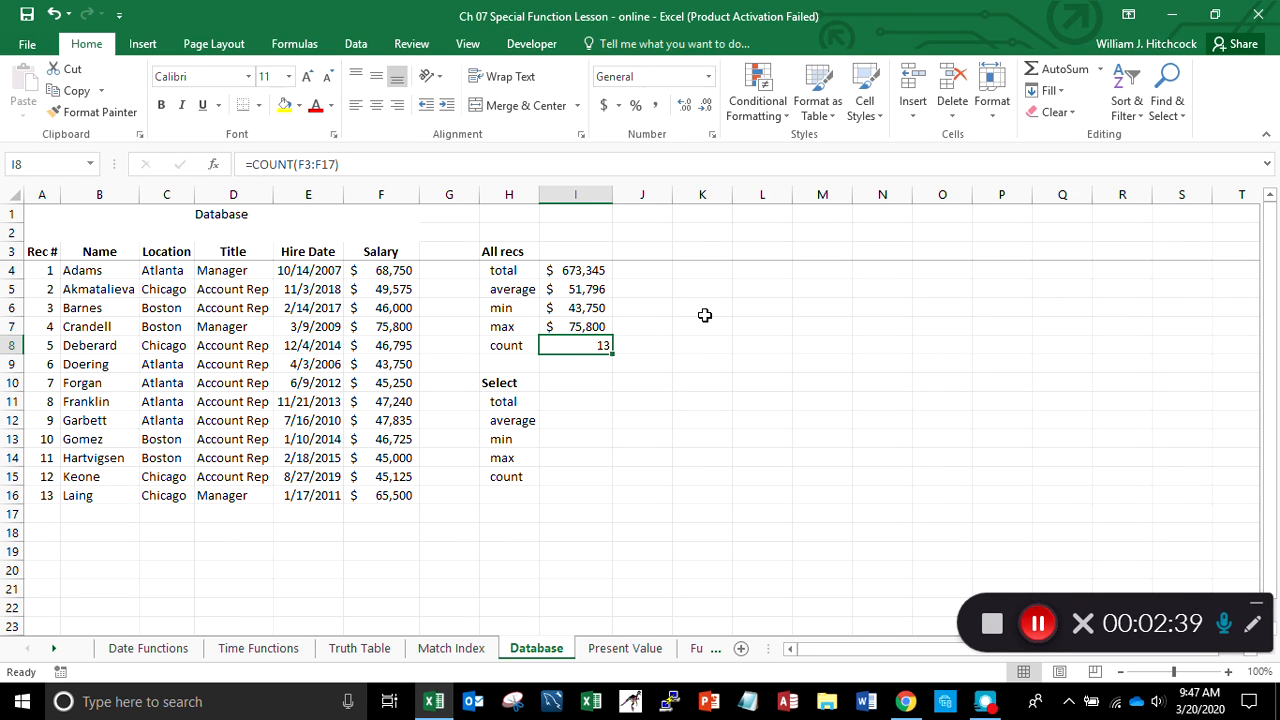
left_click(655, 105)
left_click(705, 105)
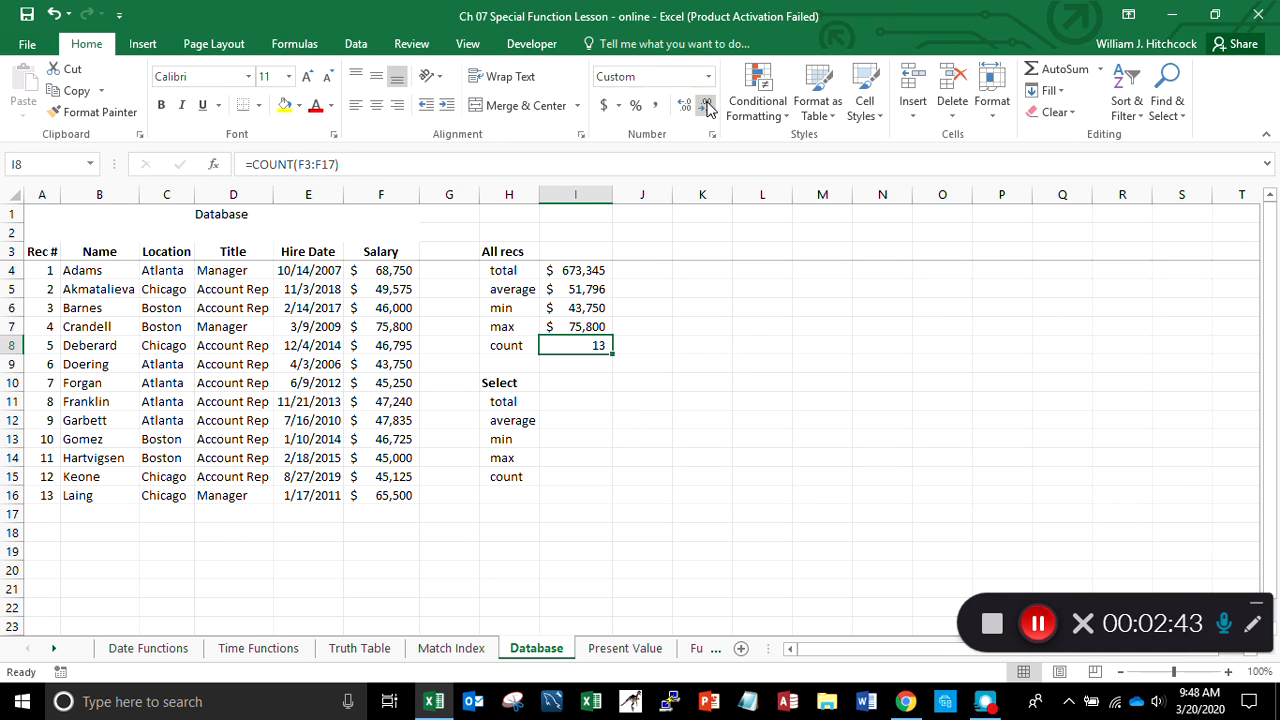
Step: Copy the all-records results in I4:I8 into the Select section at I11:I15
key("Up")
key("Up")
key("Up")
key("Up")
key("shift+Down")
key("shift+Down")
key("shift+Down")
key("shift+Down")
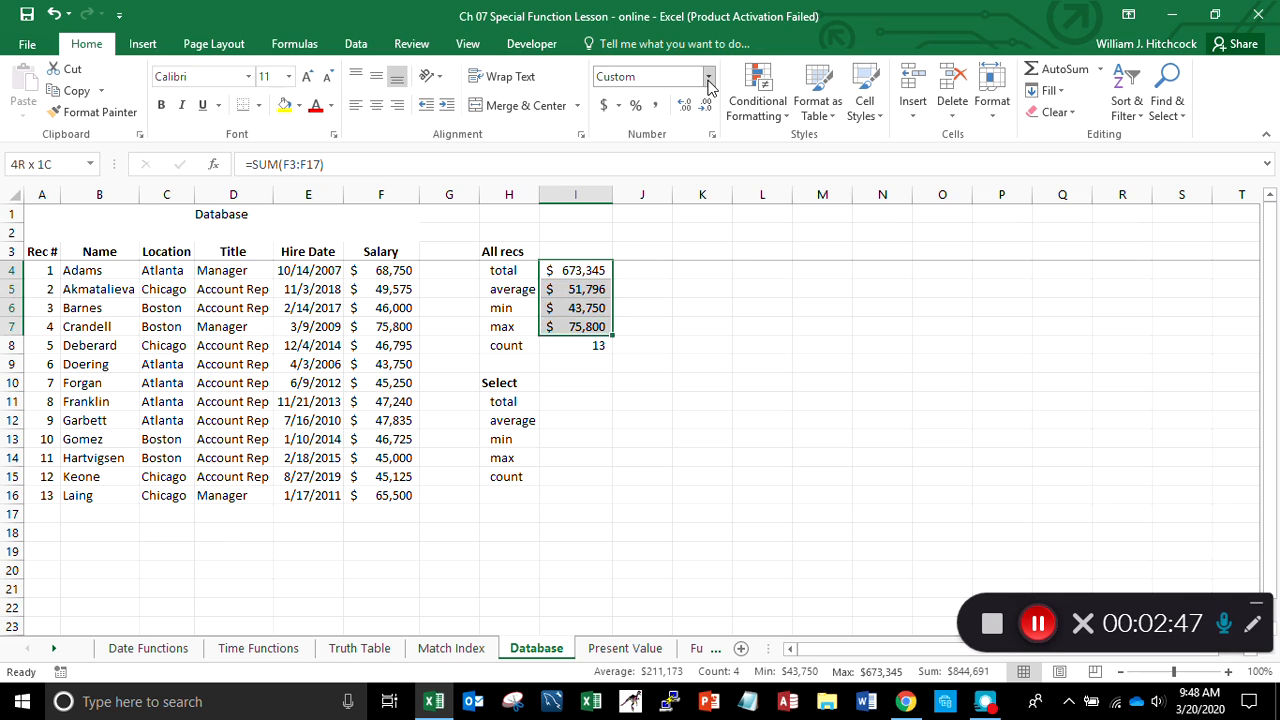
key("ctrl+c")
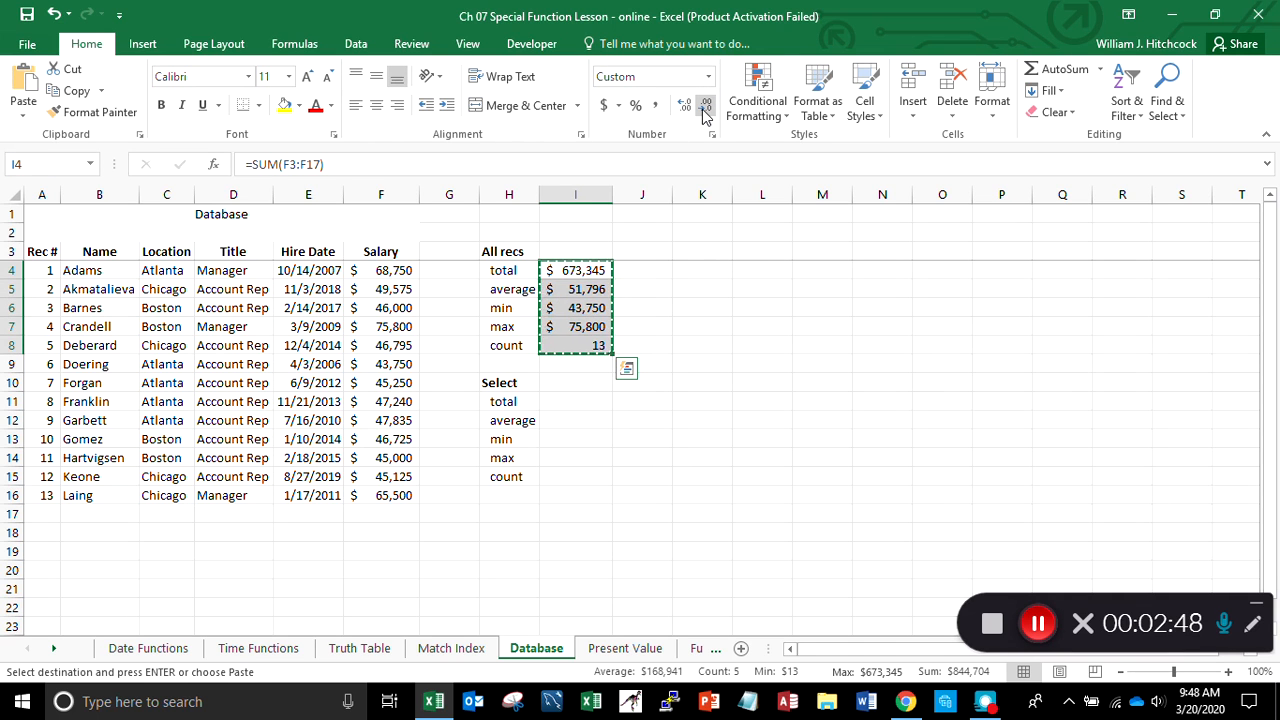
key("Down")
key("Down")
key("Down")
key("Down")
key("Down")
key("Down")
key("Down")
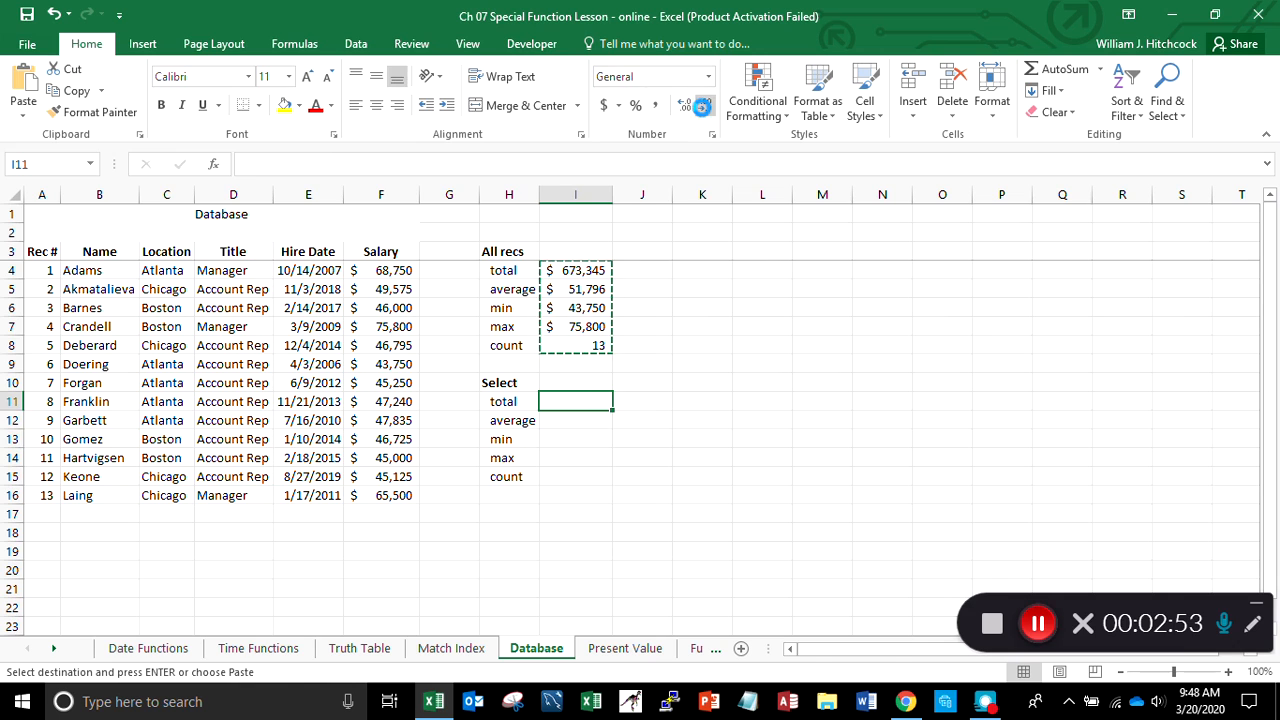
key("ctrl+v")
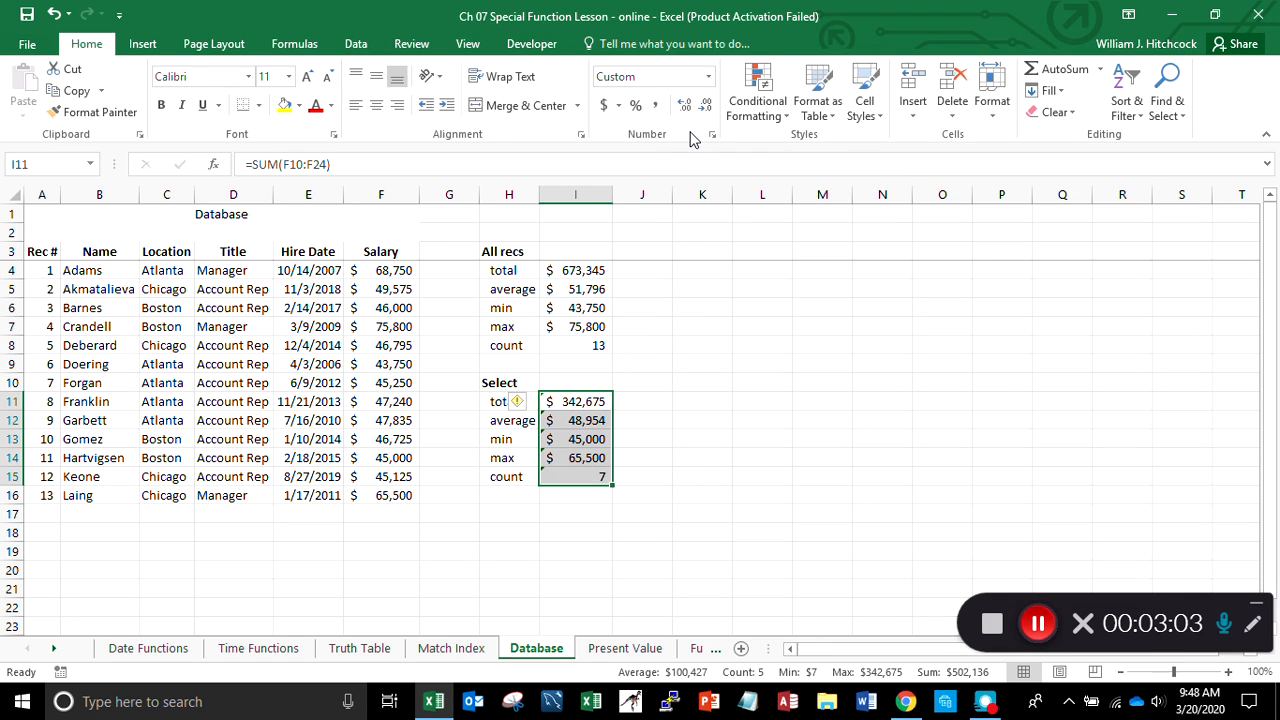
Step: Clear the pasted formulas from I11:I15, keeping the cell formatting, and save the workbook
key("Delete")
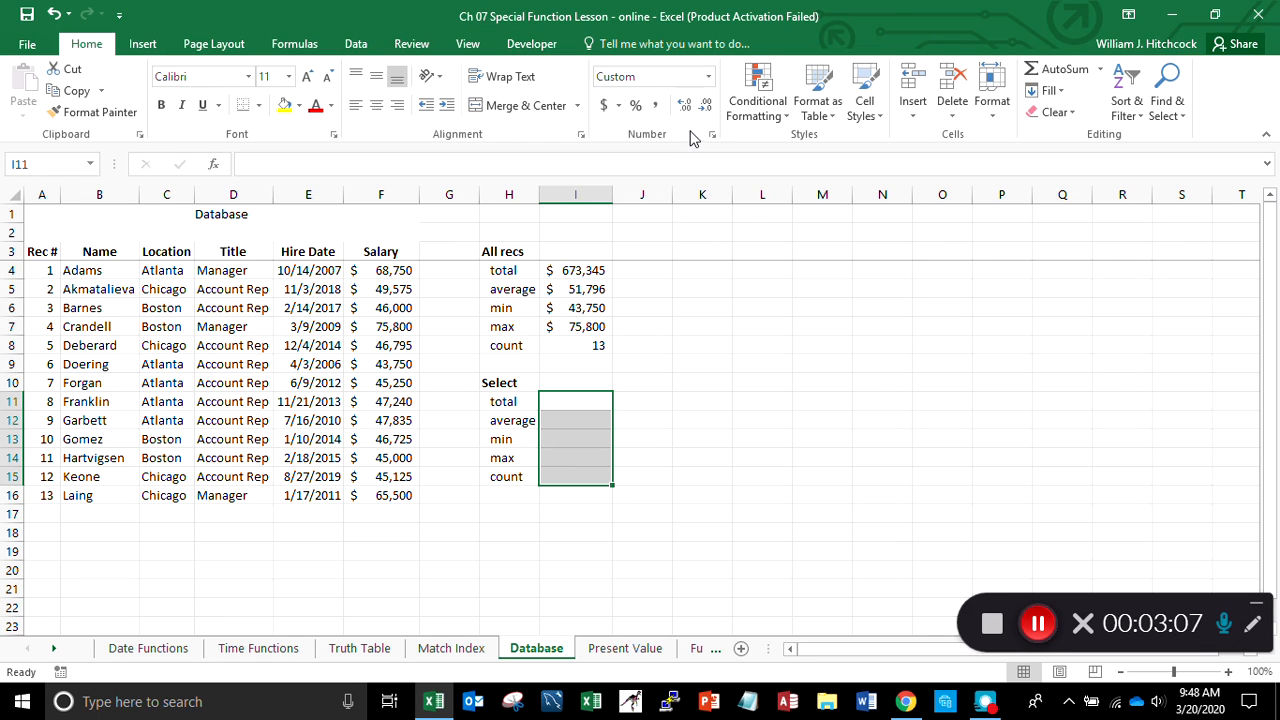
left_click(27, 14)
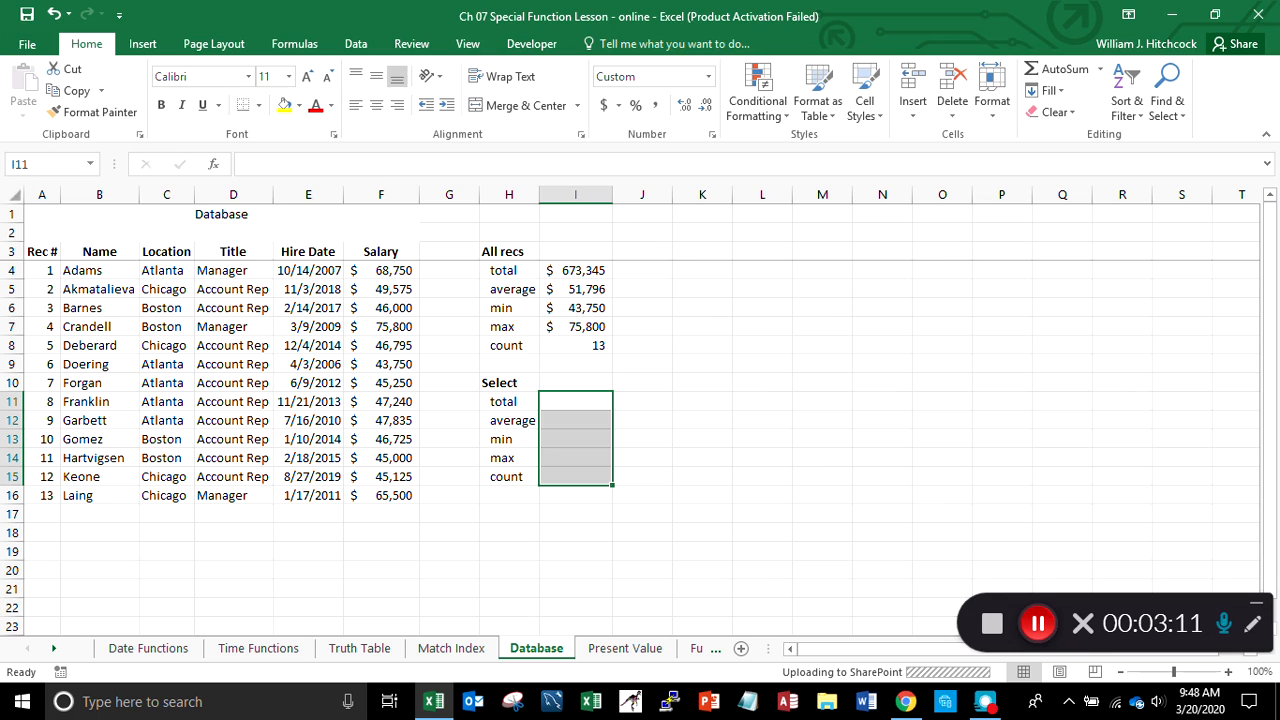
Step: Copy the database title and column headings in A1:F3 to the area below the records, starting at A19
left_click(40, 252)
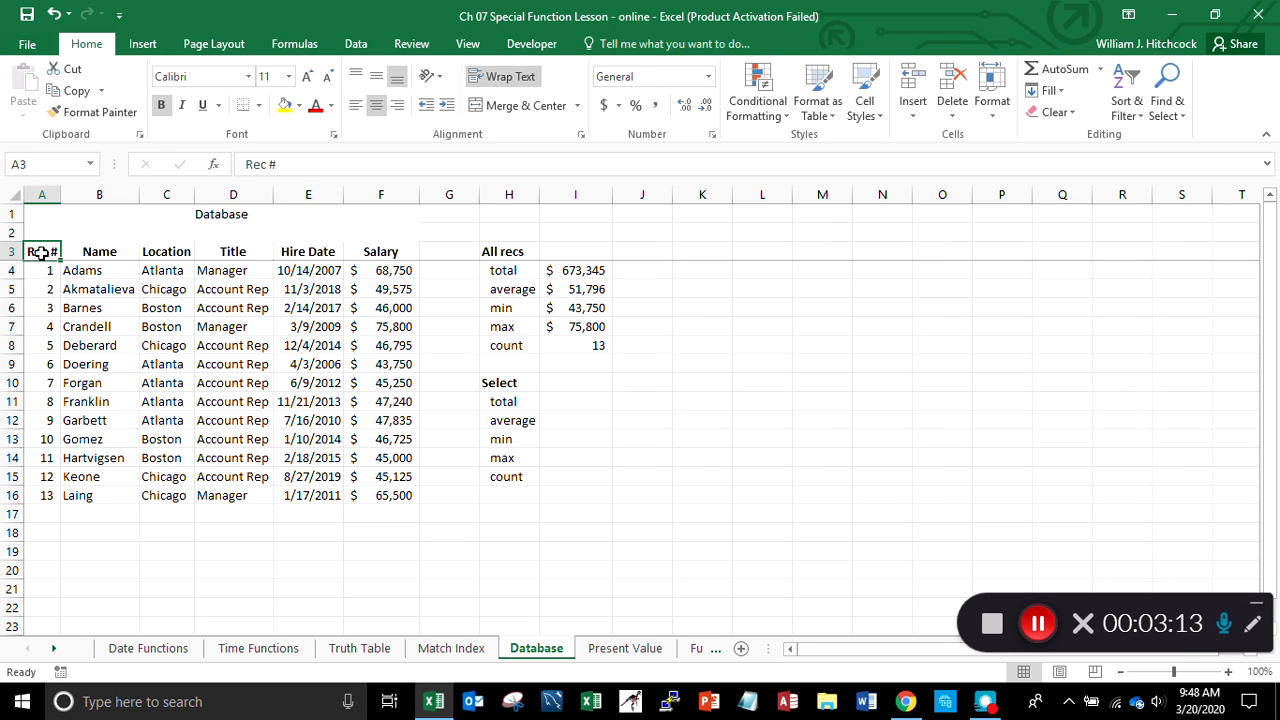
key("shift+Right")
key("shift+Right")
key("shift+Right")
key("shift+Right")
key("shift+Right")
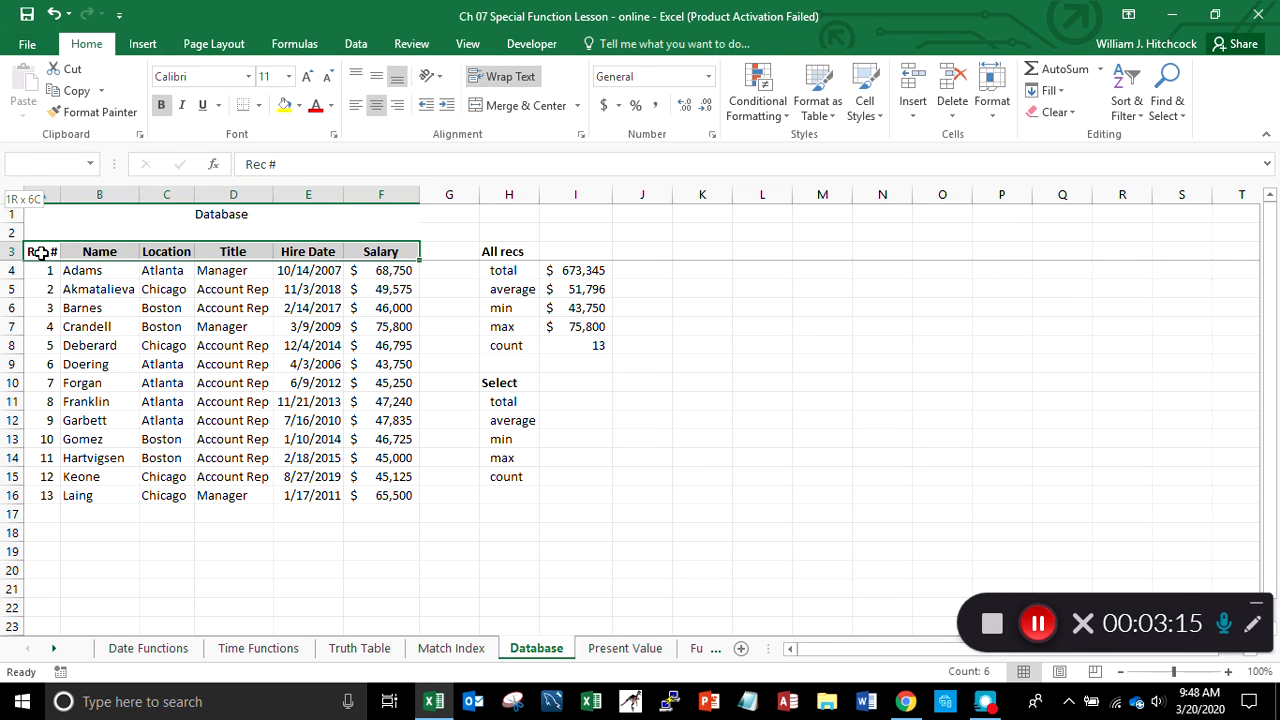
key("Up")
key("Up")
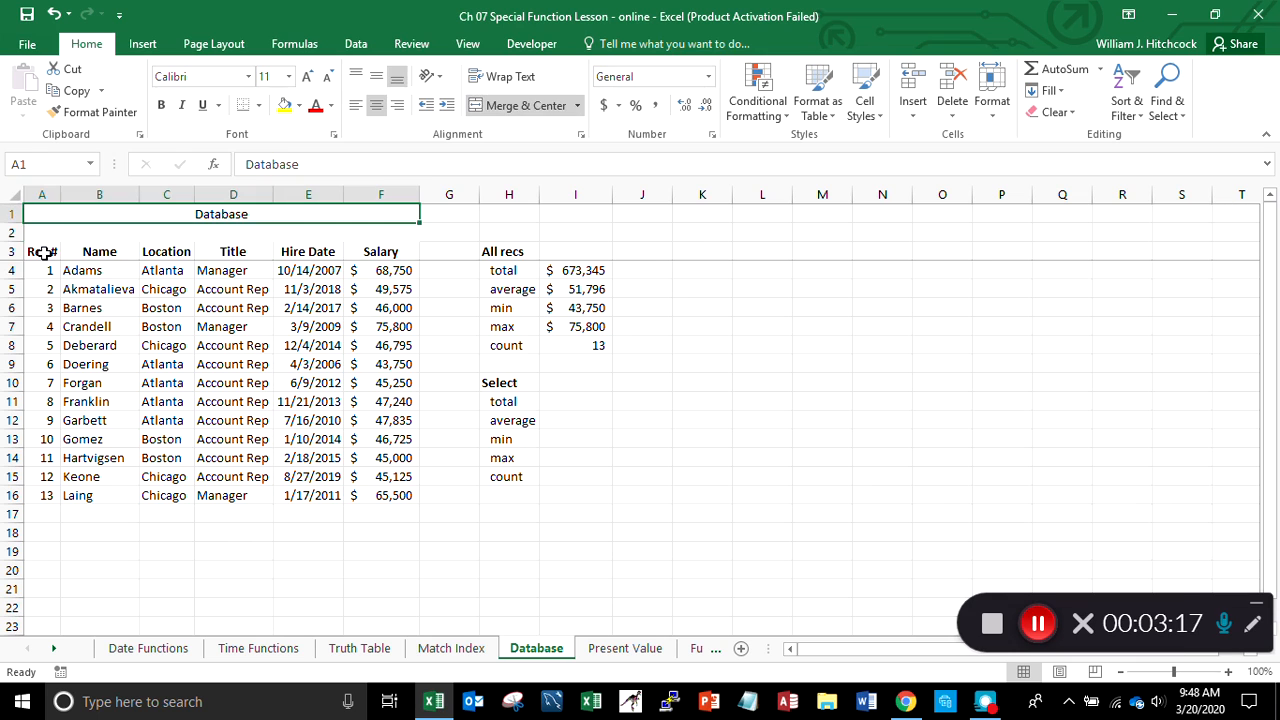
key("shift+Down")
key("shift+Down")
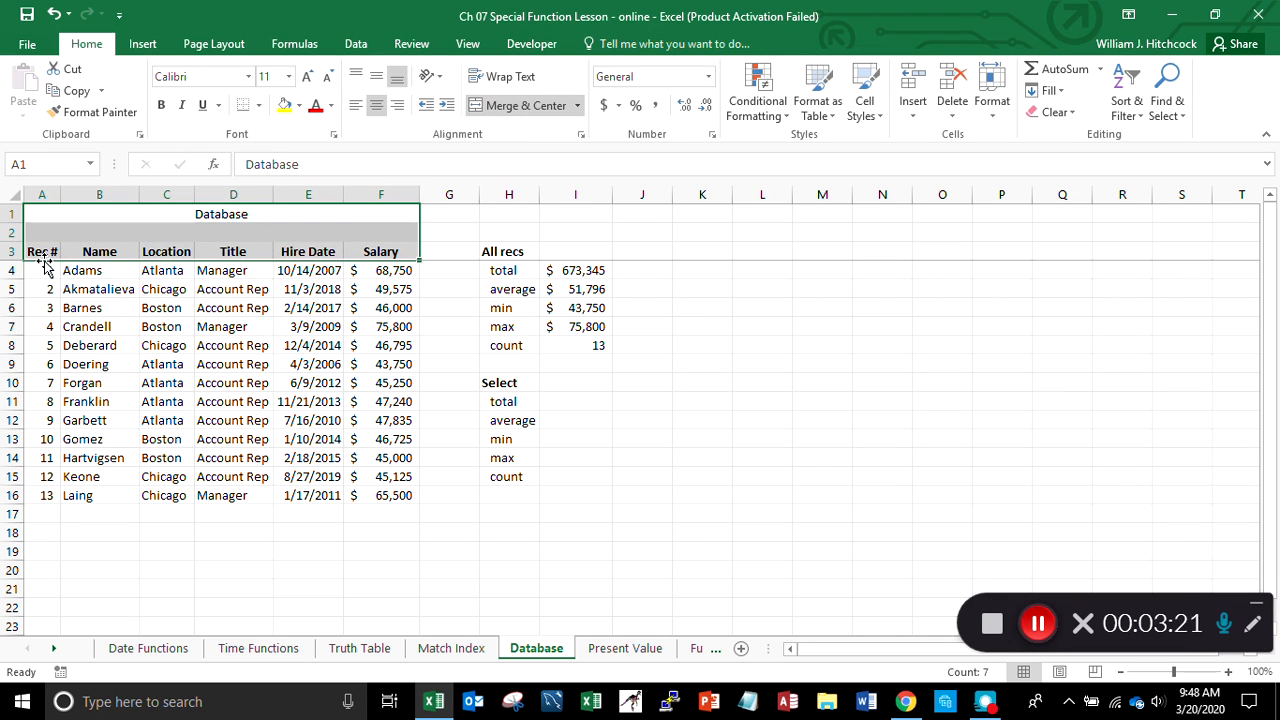
key("ctrl+c")
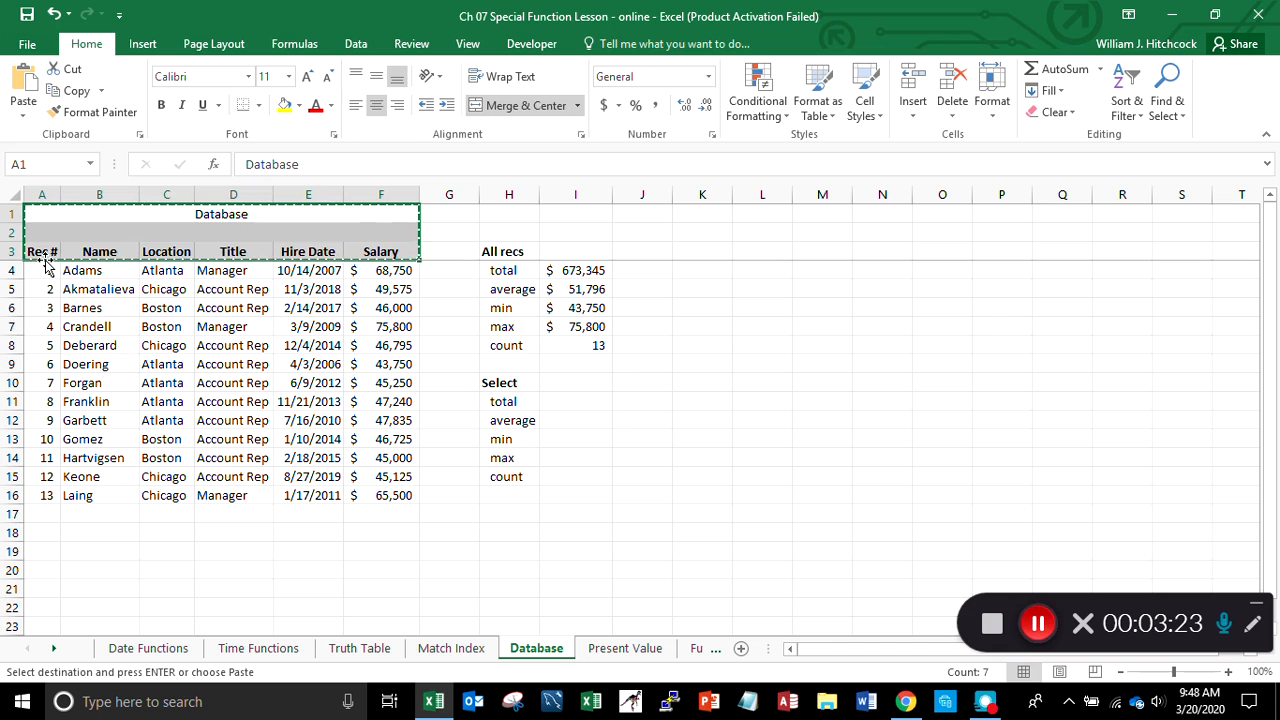
key("Down")
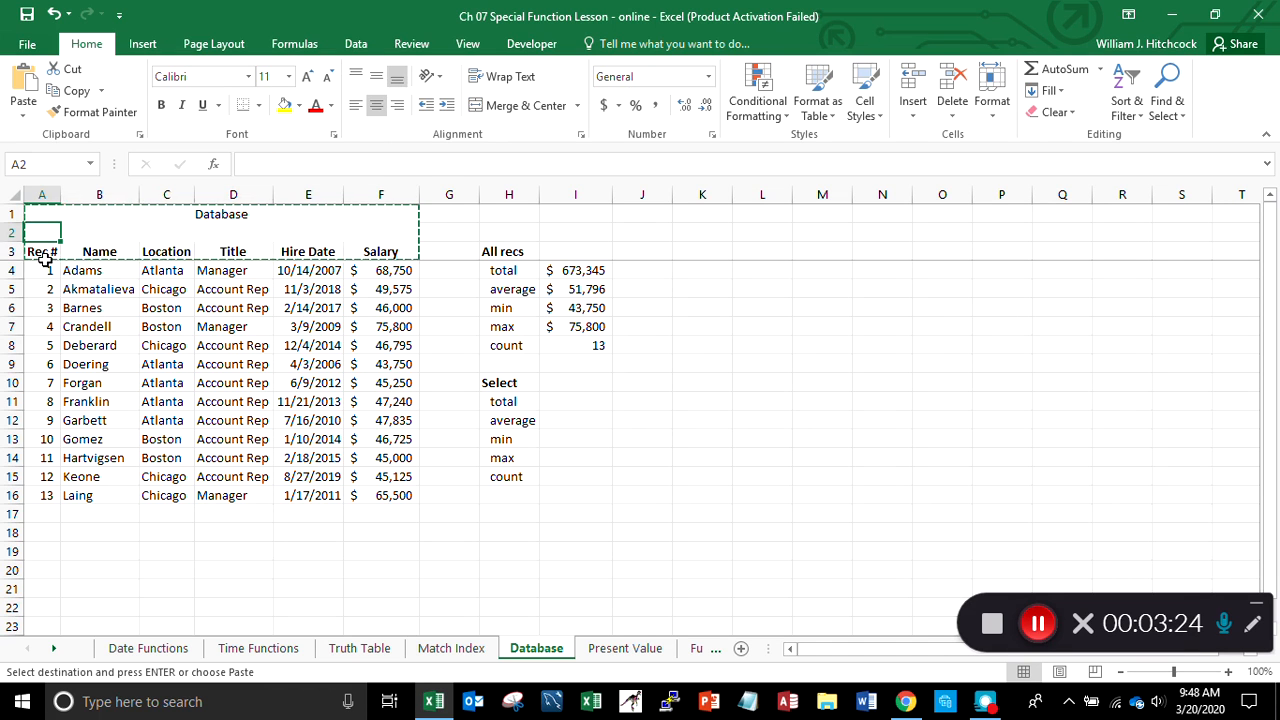
key("Down")
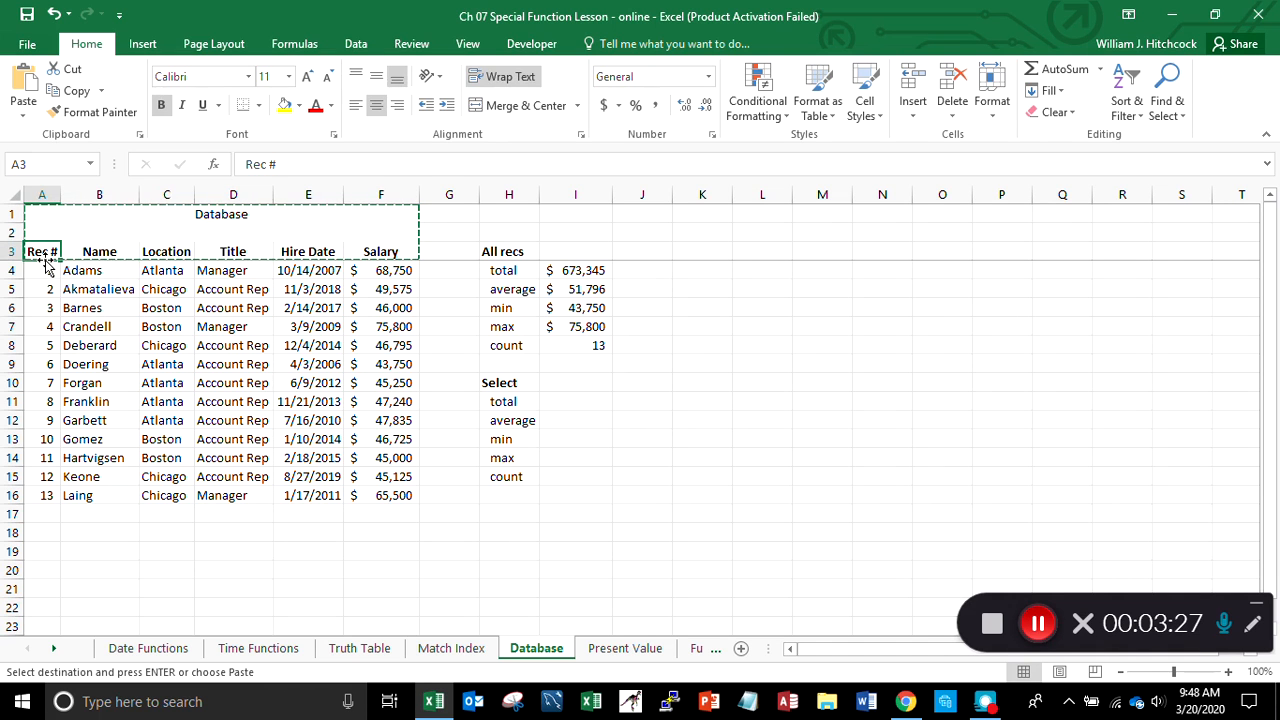
key("Down")
key("Down")
key("Down")
key("Down")
key("Down")
key("Down")
key("Down")
key("Down")
key("Down")
key("Down")
key("Down")
key("Down")
key("Down")
key("Down")
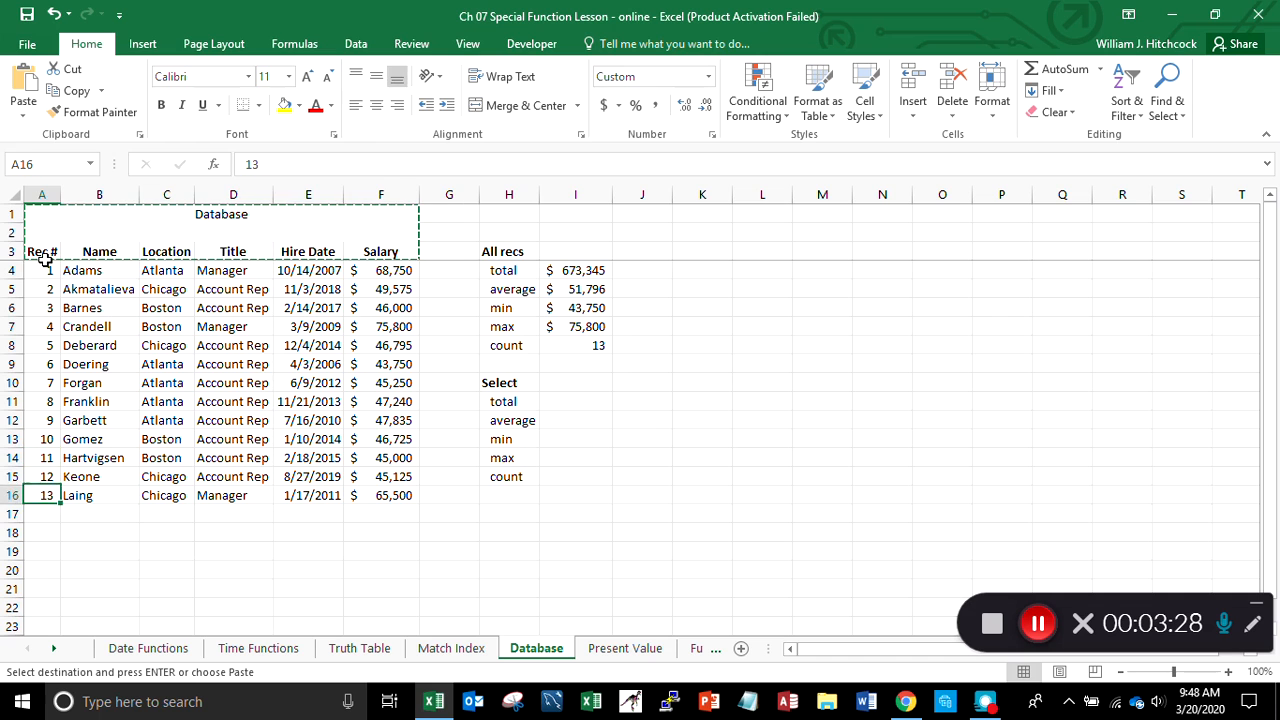
key("Down")
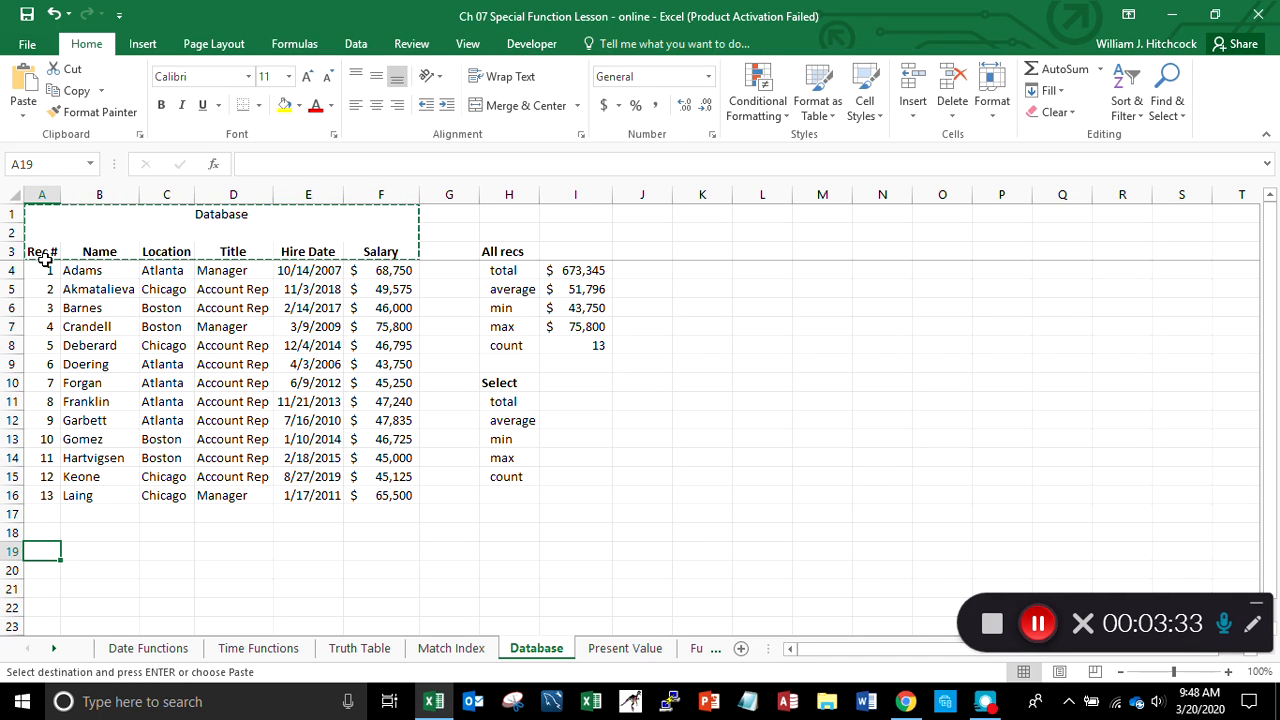
key("Return")
key("Down")
key("Up")
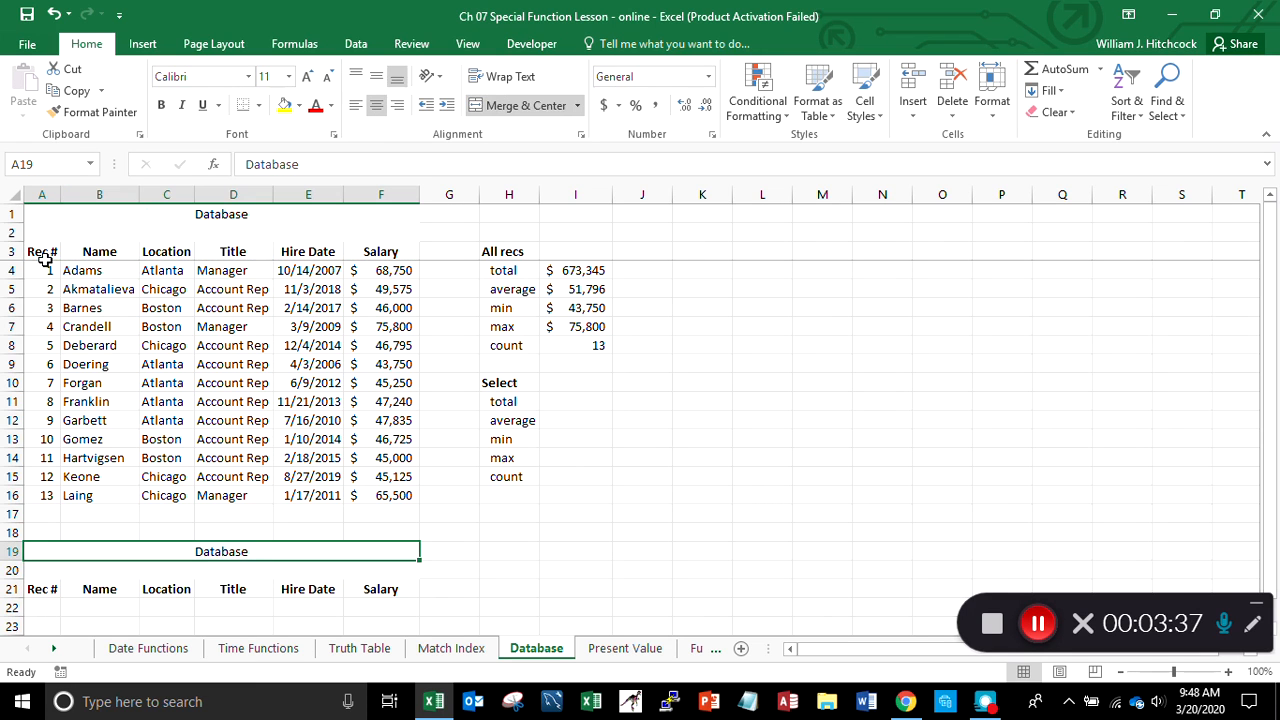
Step: Replace the copied title in A19 with "Criteria"
type("Cr")
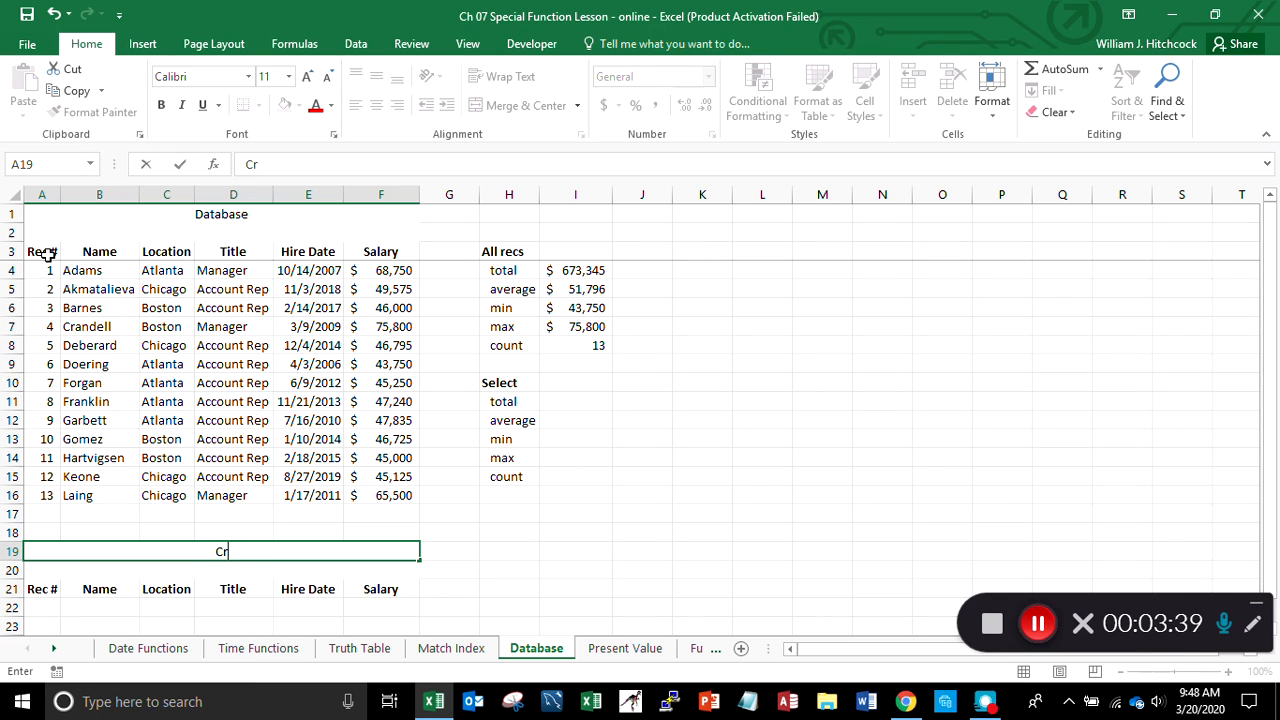
type("iteria")
key("Return")
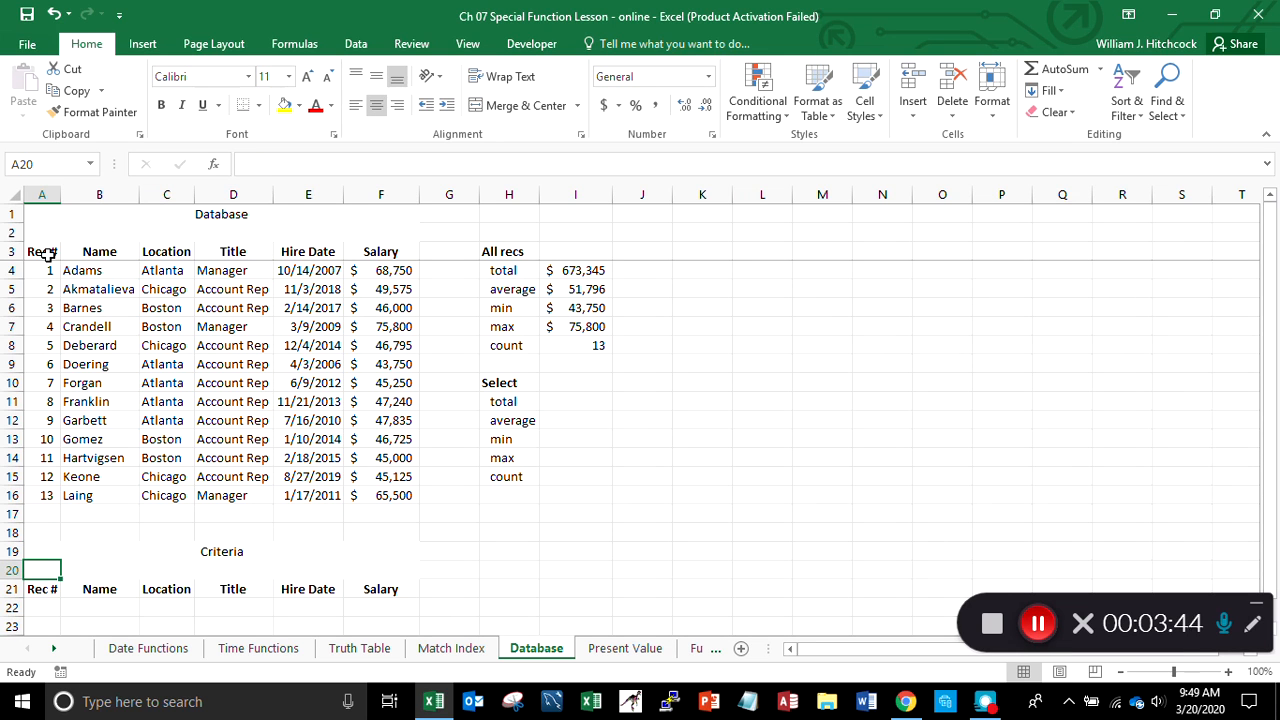
Step: Copy the location Chicago from the last record in C16 to C22, under the criteria block's Location heading
key("Down")
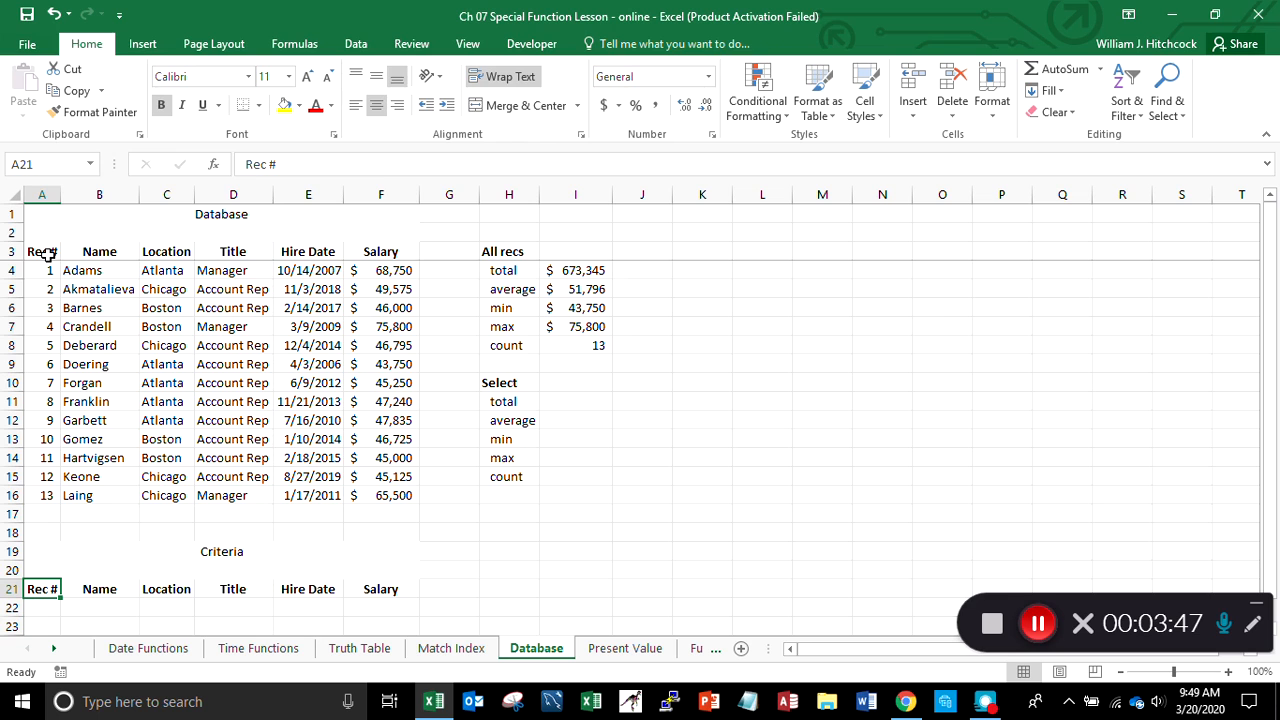
key("Up")
key("Up")
key("Up")
key("Up")
key("Up")
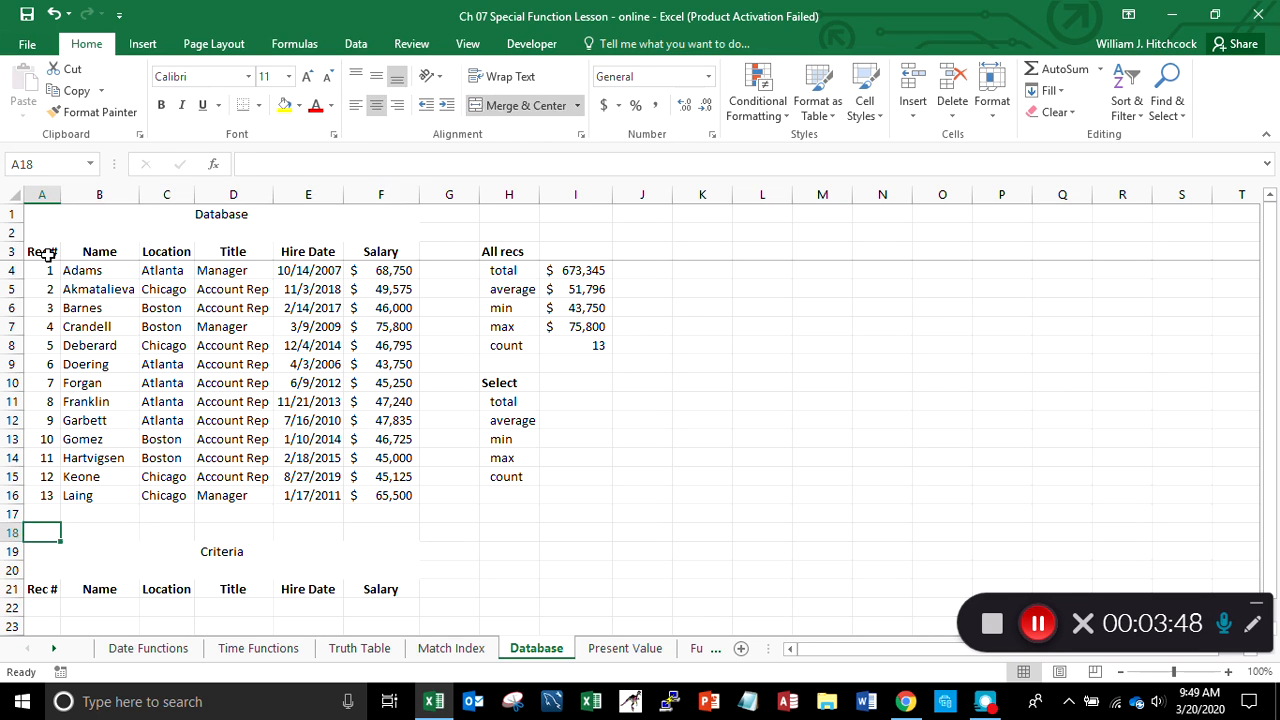
key("Right")
key("Right")
key("ctrl+c")
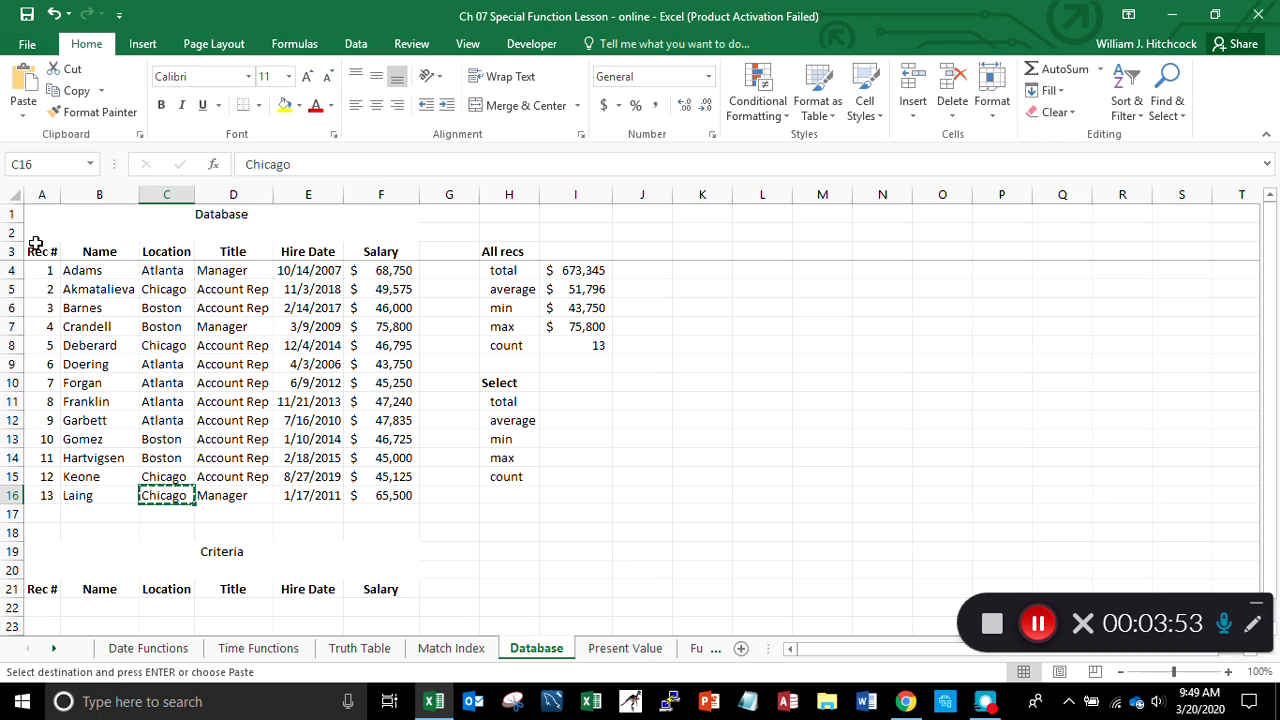
key("Down")
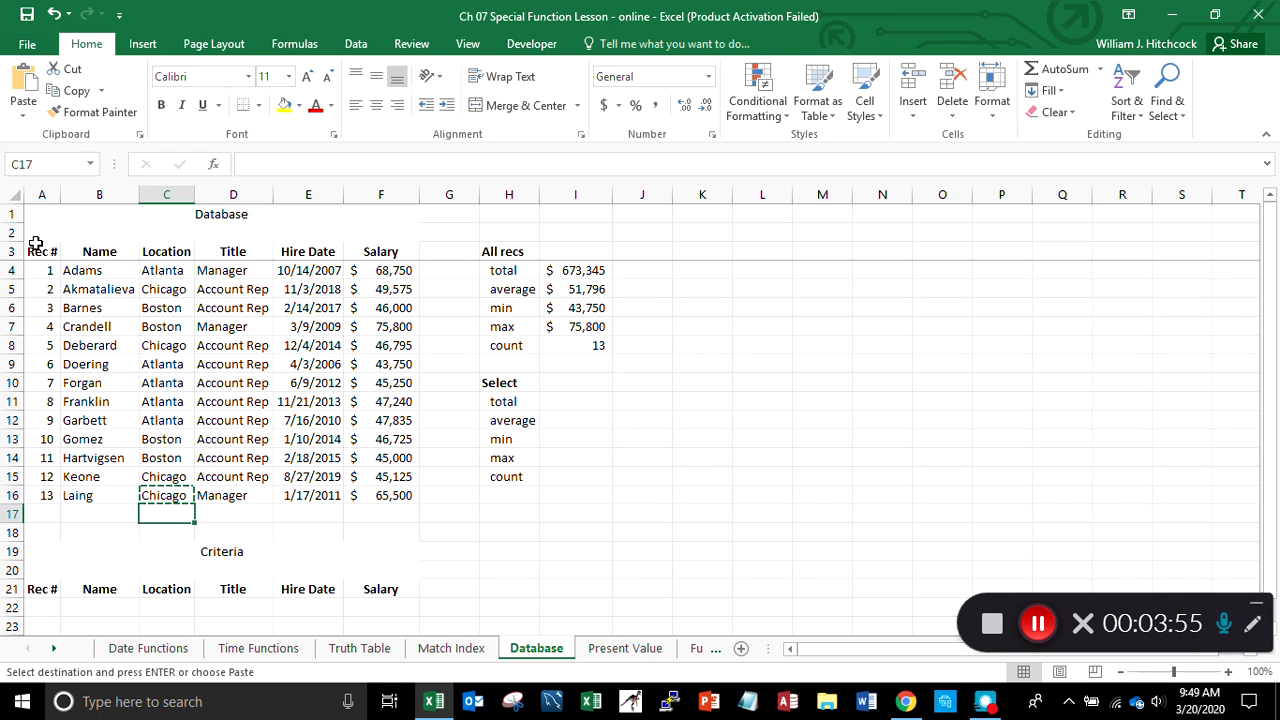
key("Down")
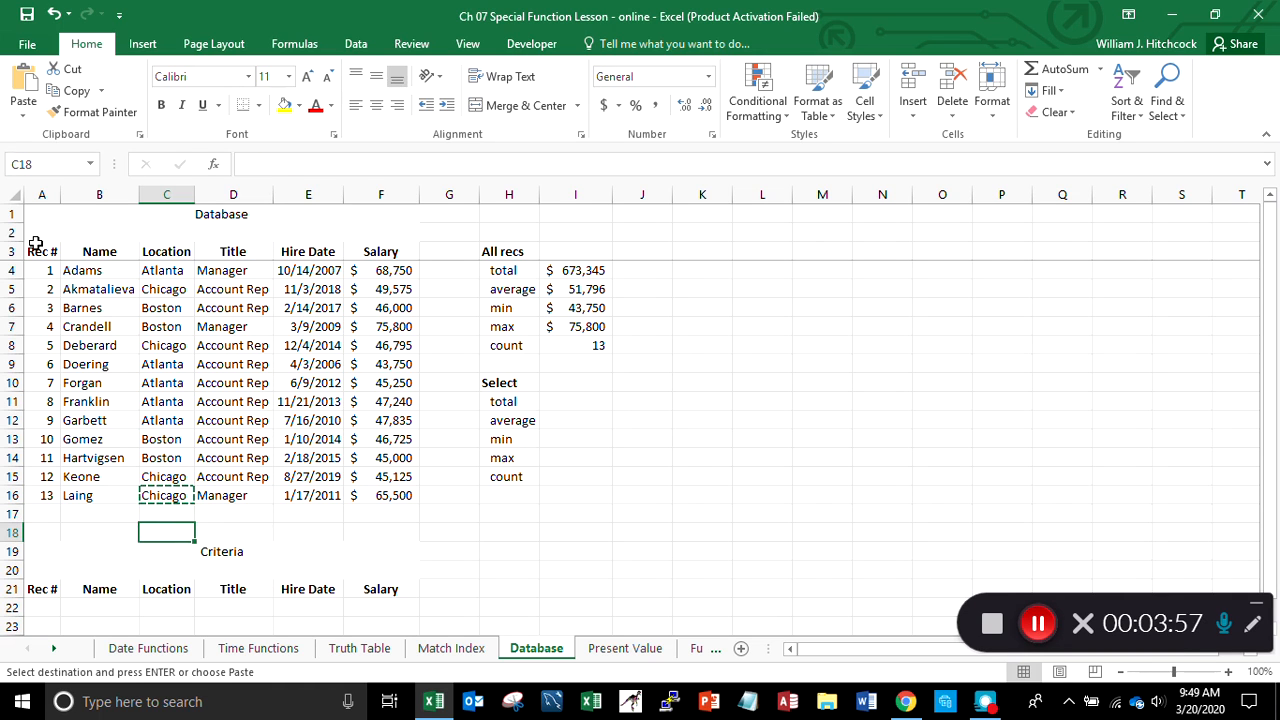
key("Down")
key("Down")
key("Down")
key("Down")
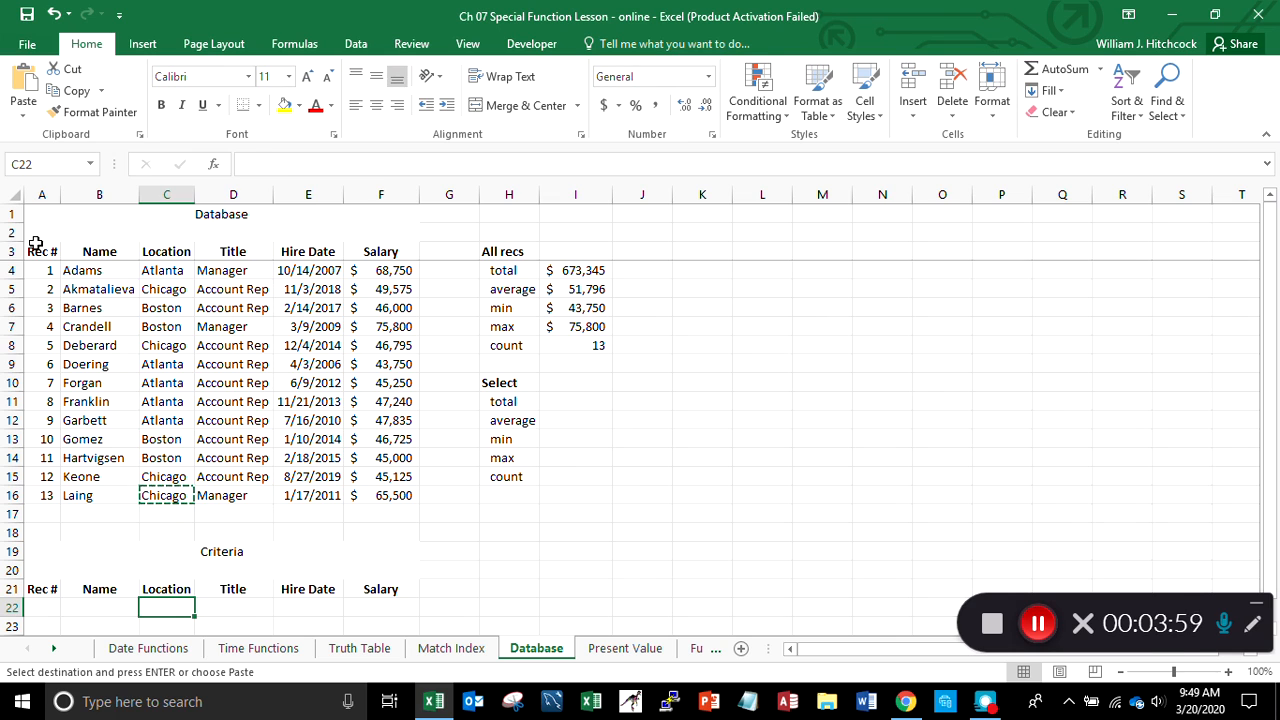
key("Return")
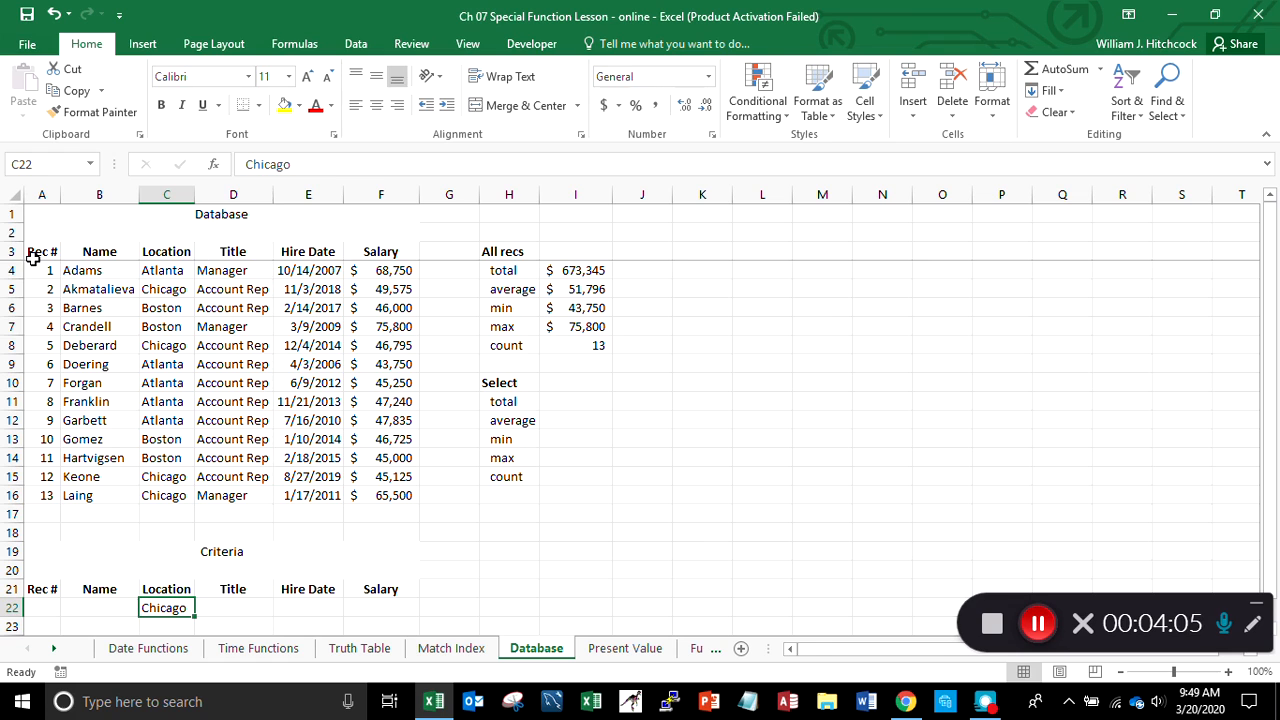
Step: Sort the database records by Location from A to Z
left_click(33, 266)
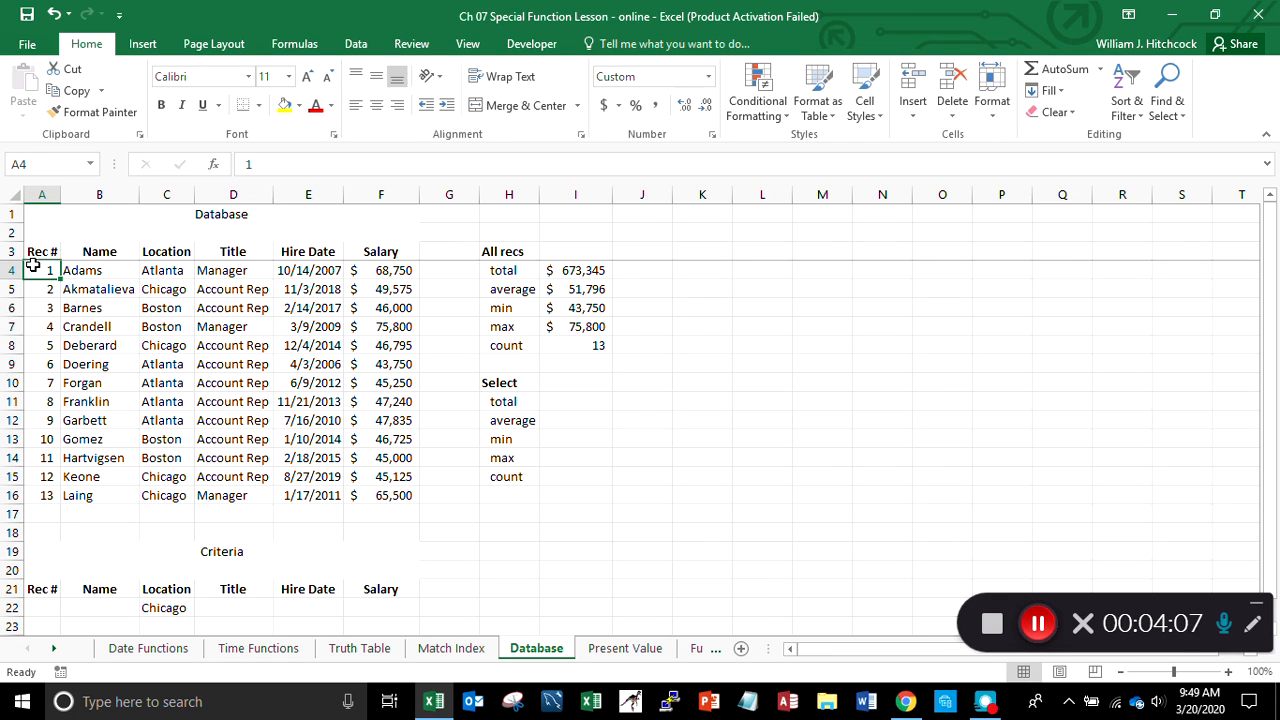
key("Right")
key("Right")
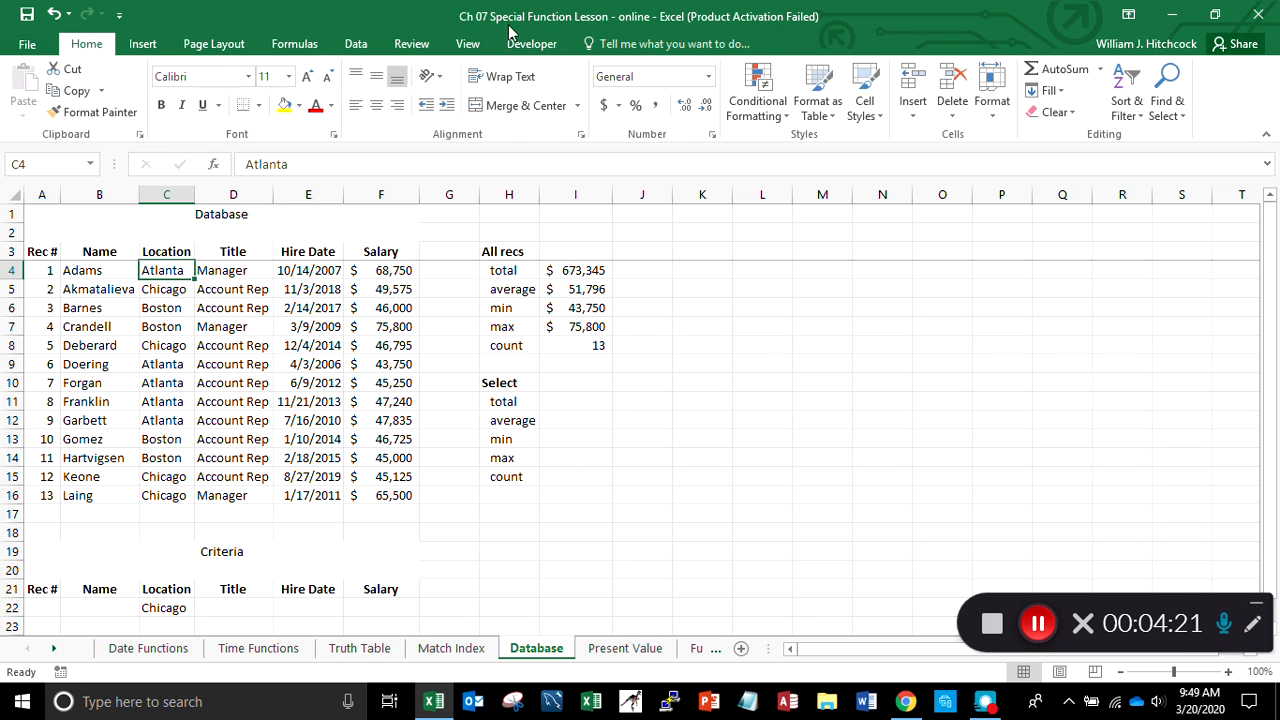
left_click(358, 44)
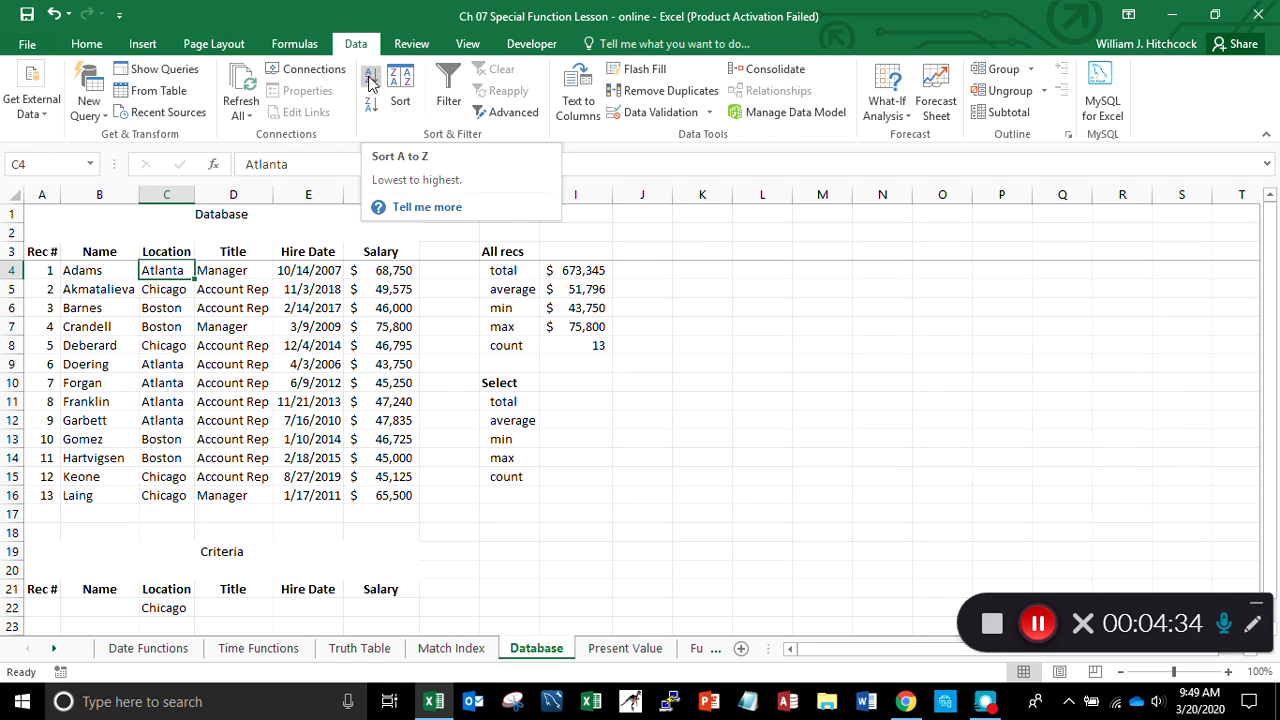
left_click(369, 80)
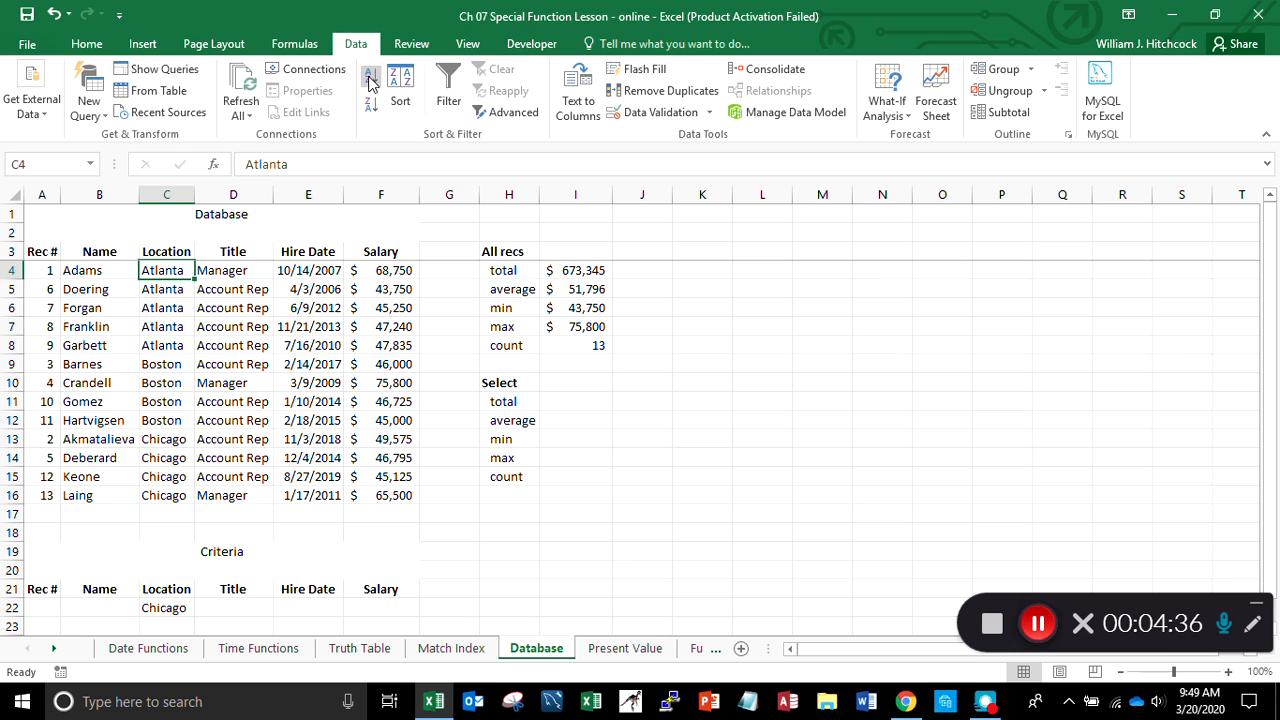
Step: Examine the sorted Location column group by group, highlighting the Atlanta, Boston and Chicago records in turn
key("shift+Down")
key("shift+Down")
key("shift+Down")
key("shift+Down")
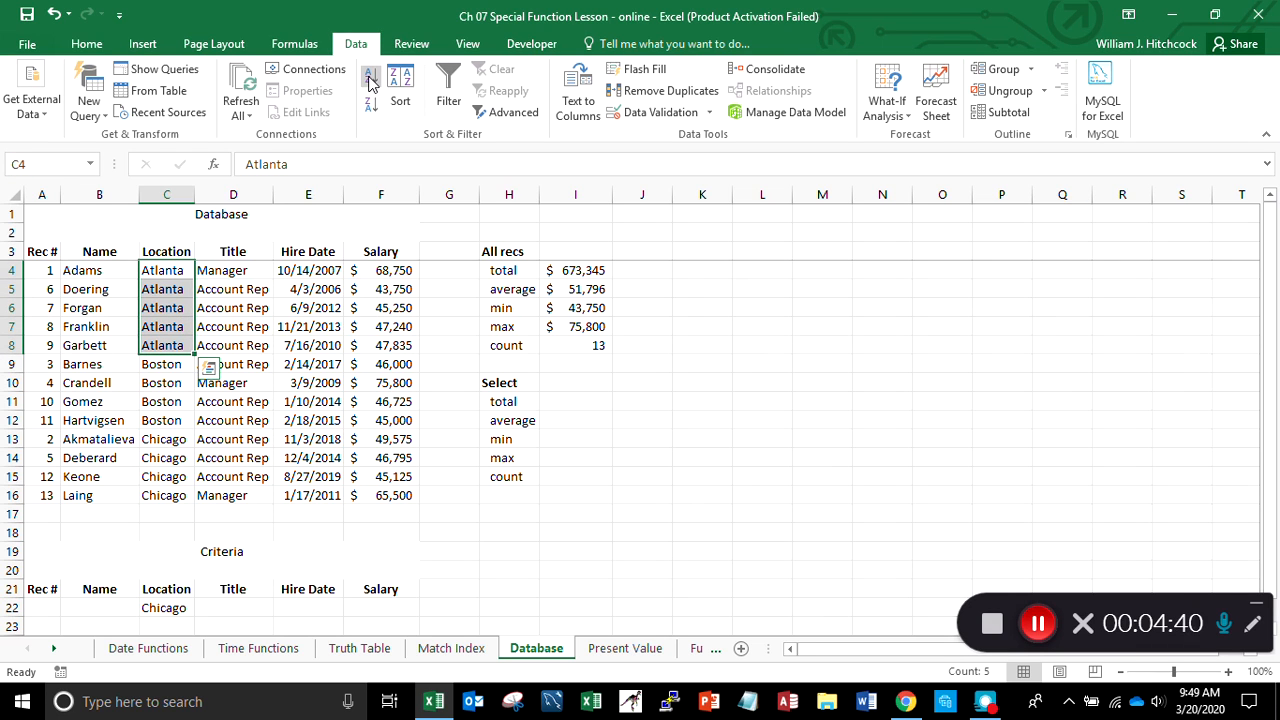
key("Down")
key("Down")
key("Down")
key("Down")
key("Down")
key("shift+Down")
key("shift+Down")
key("shift+Down")
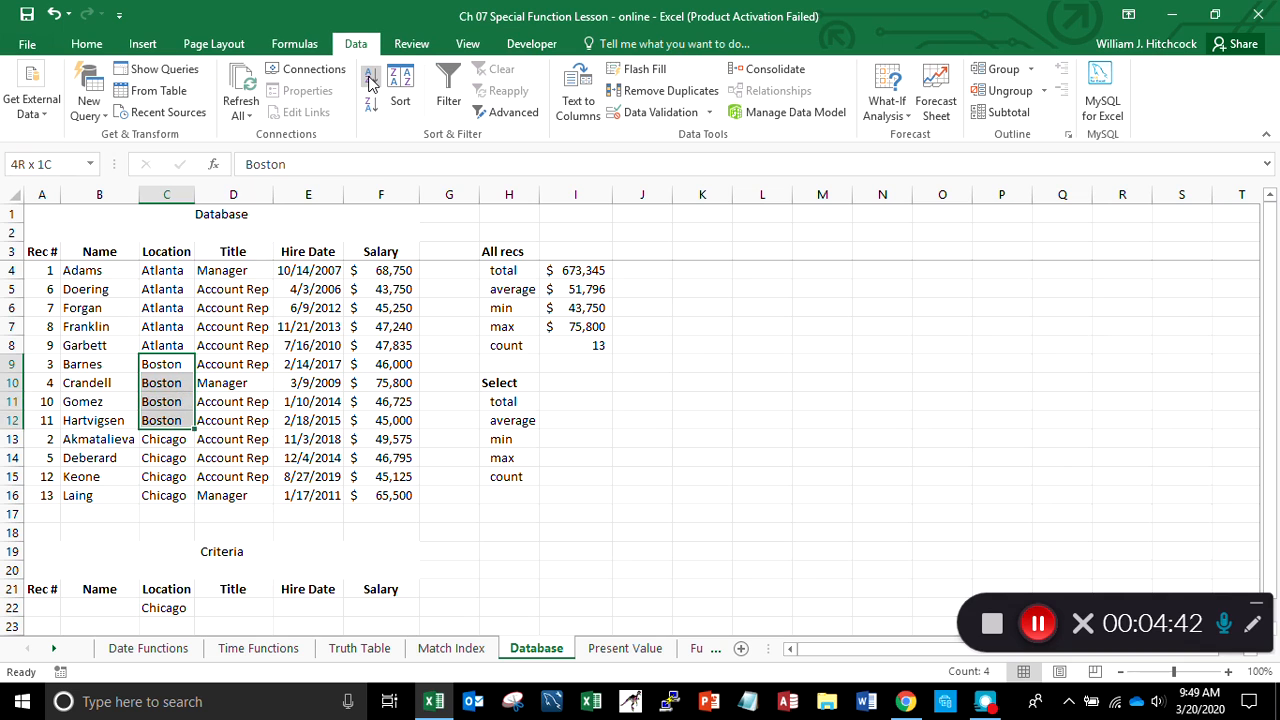
key("Down")
key("Down")
key("Down")
key("Down")
key("shift+Down")
key("shift+Down")
key("shift+Down")
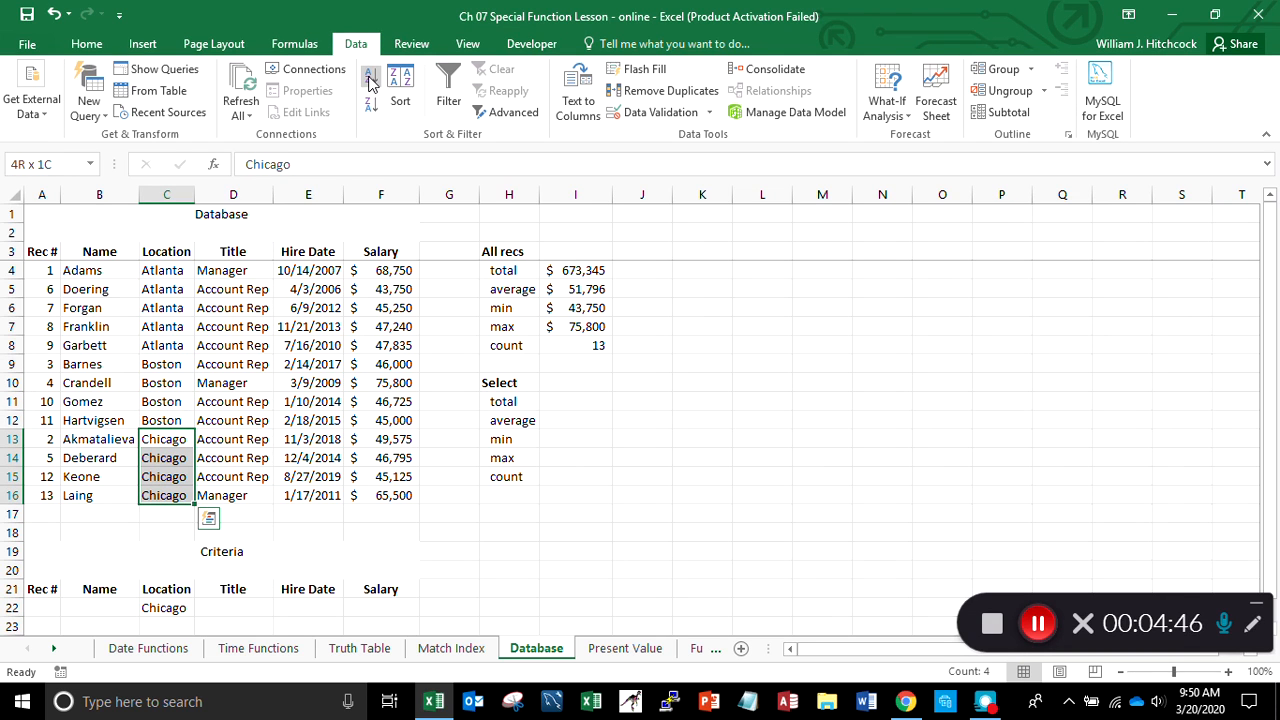
key("Right")
key("Right")
key("Right")
key("Right")
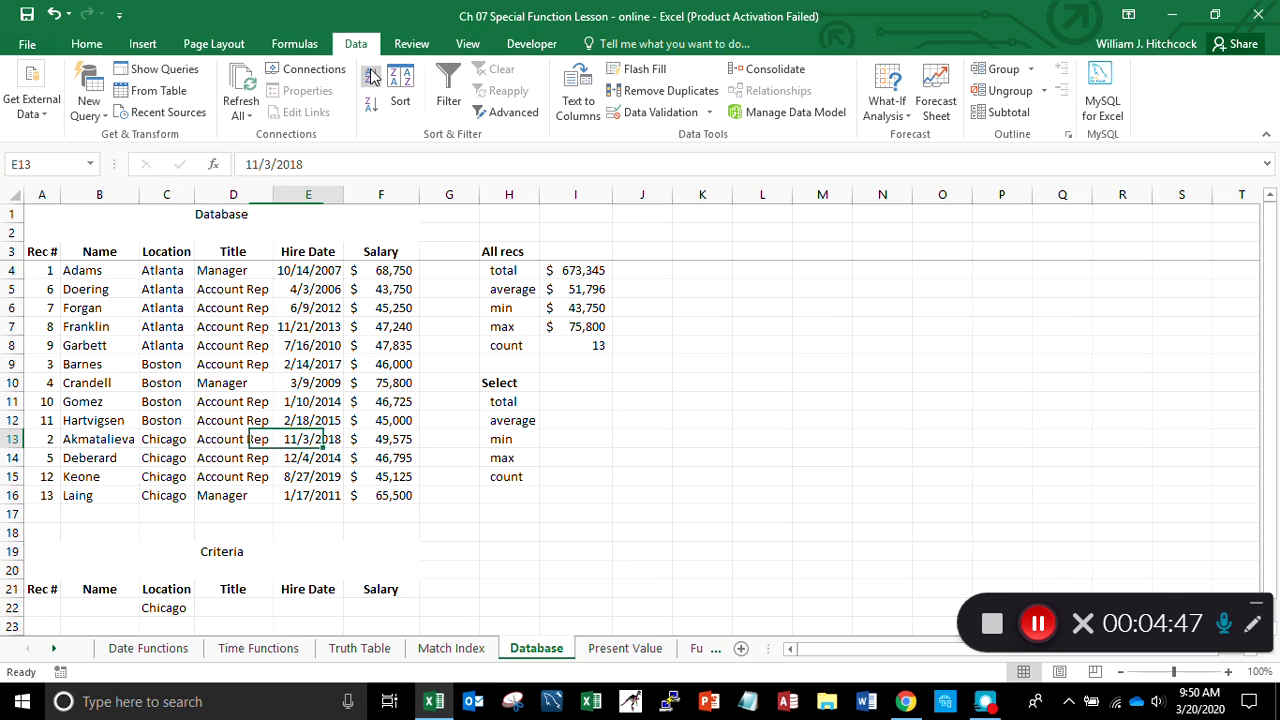
key("Right")
key("Down")
key("Down")
key("Right")
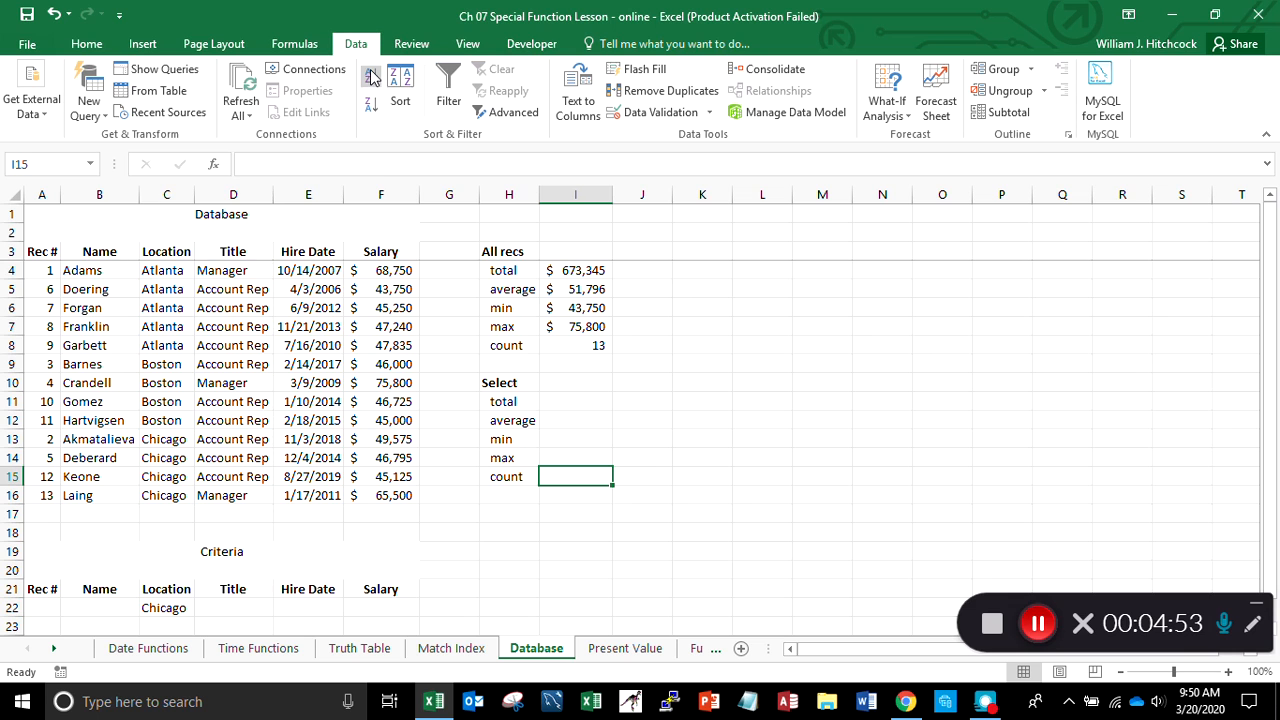
type("=")
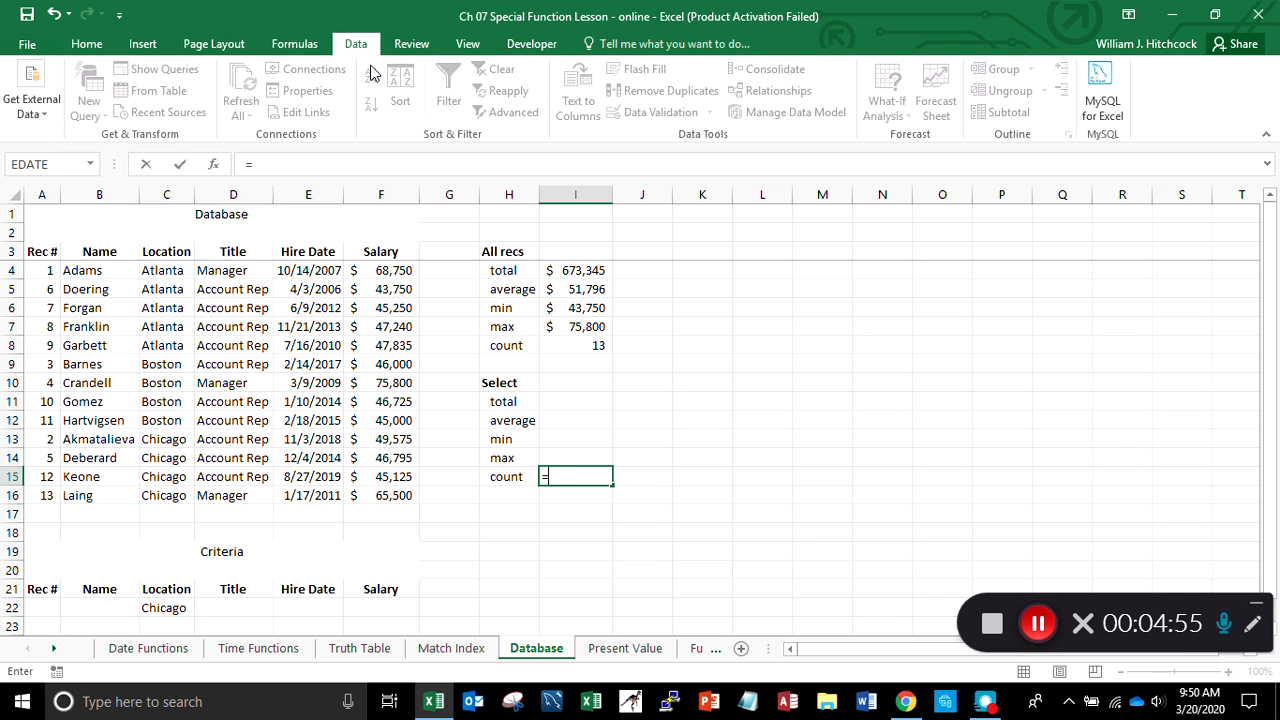
type("dcount")
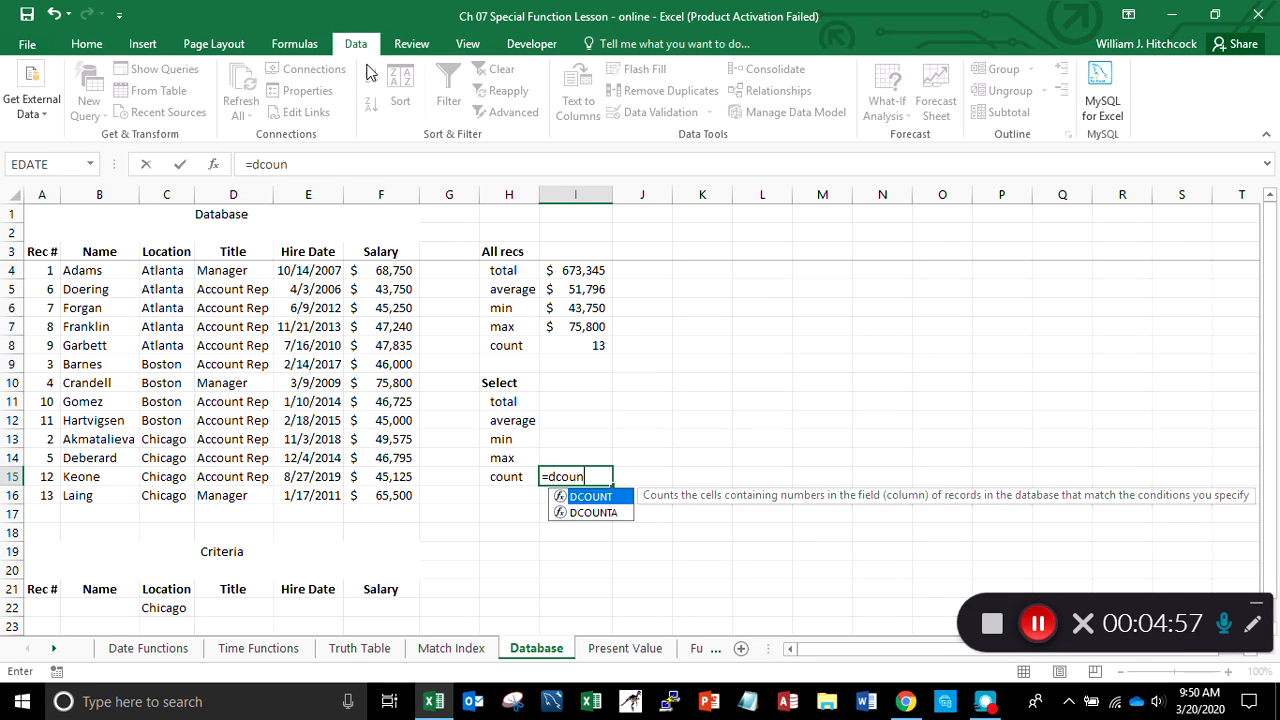
scroll(367, 64, "up", 2)
key("Escape")
key("Escape")
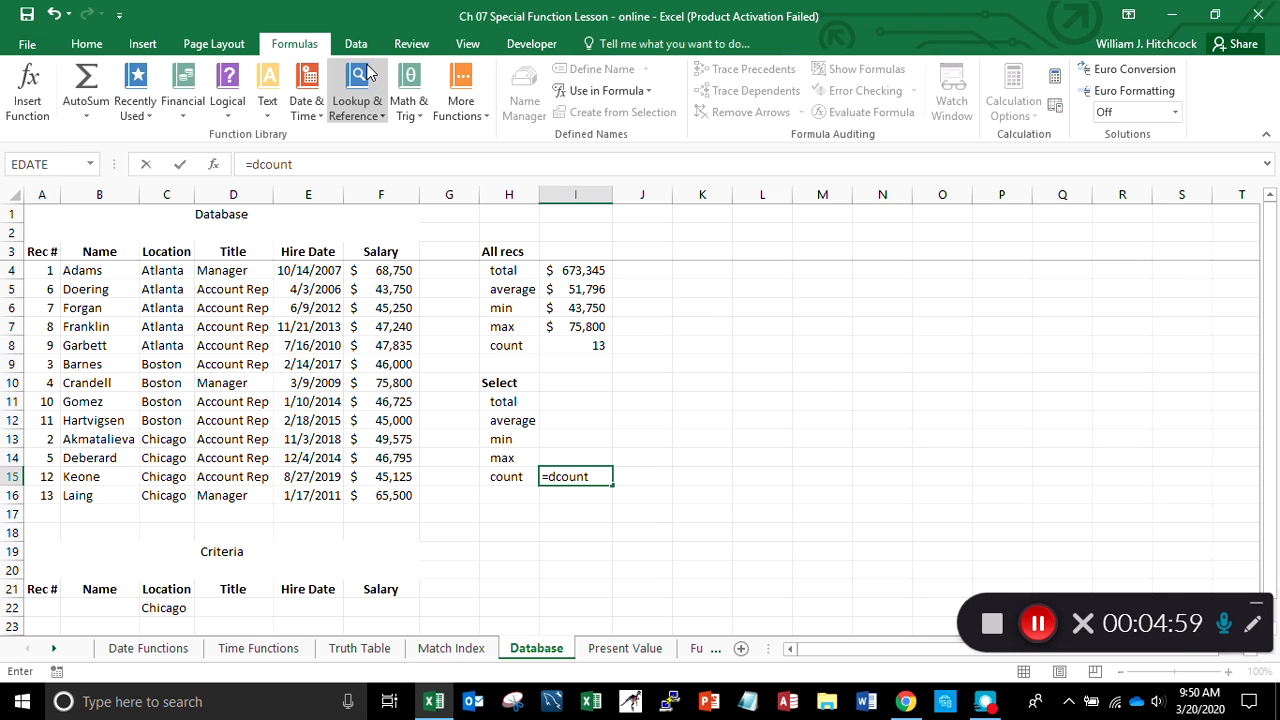
Step: Examine the count formula for all records in I8
key("Up")
key("Up")
key("Up")
key("Up")
key("Up")
key("Up")
key("Up")
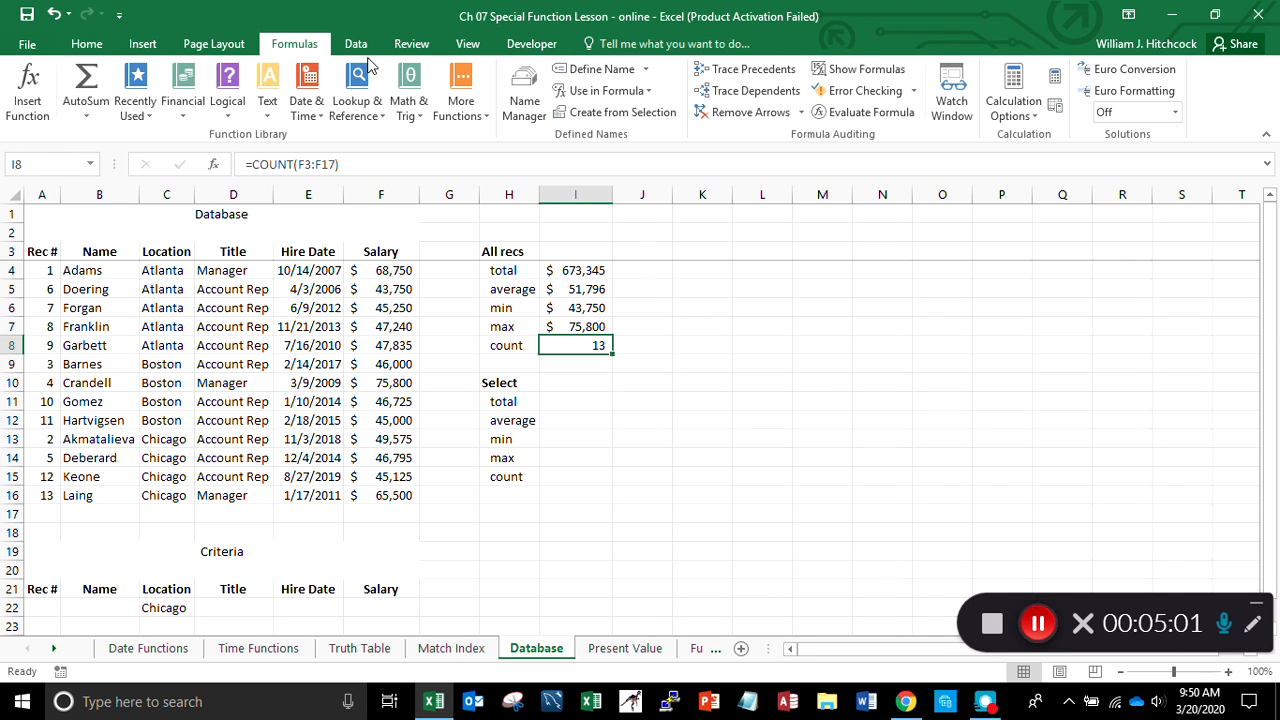
key("XF86AudioLowerVolume")
key("XF86AudioLowerVolume")
Step: Begin a DCOUNT formula in I15, next to the count label of the Select block
key("Down")
key("Down")
key("Down")
key("Down")
key("Down")
key("Down")
key("Down")
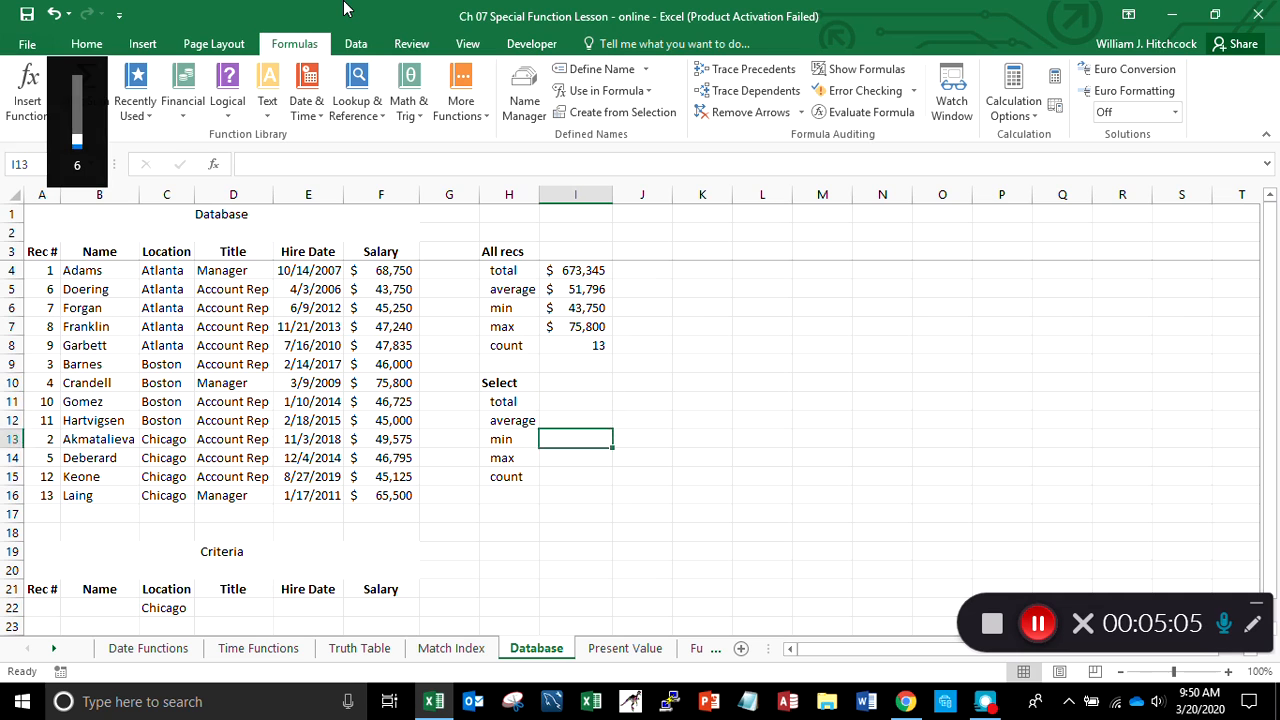
type("=")
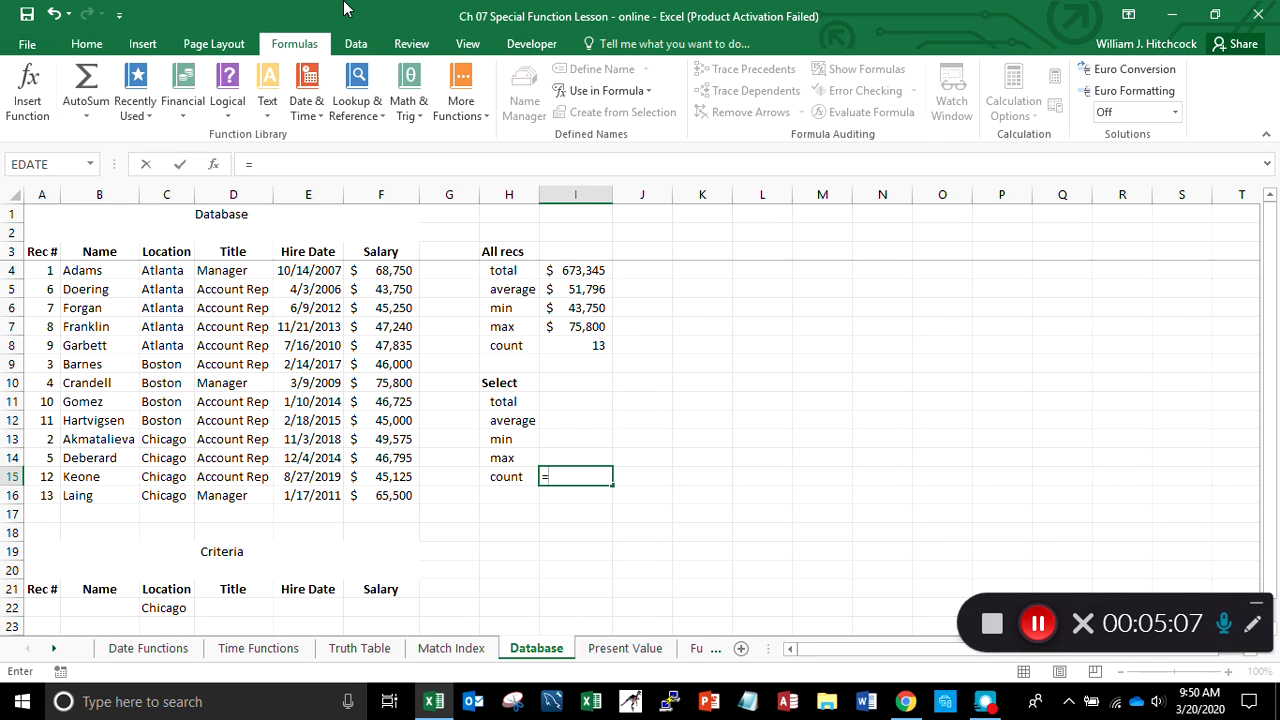
type("dcount(")
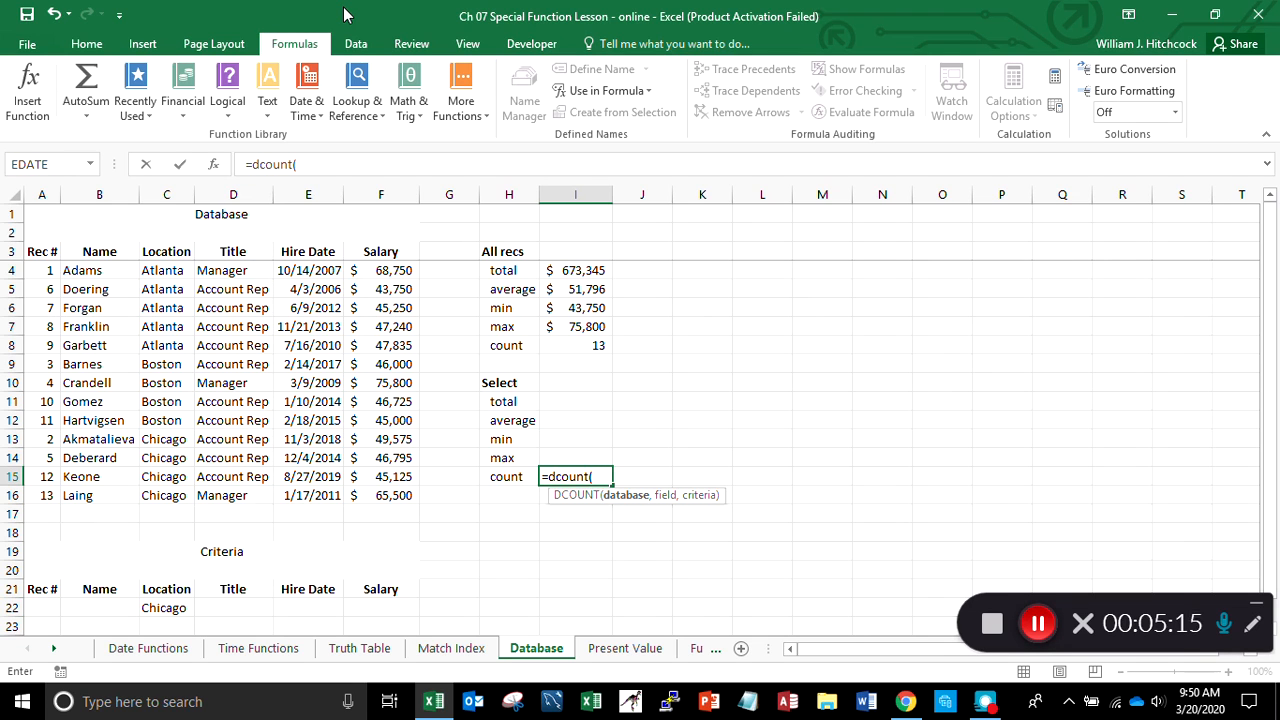
Step: Set the DCOUNT database argument to A3:F17, covering the column headings, all records and the blank row below them
key("Left")
key("Left")
key("Left")
key("Left")
key("Left")
key("Left")
key("Left")
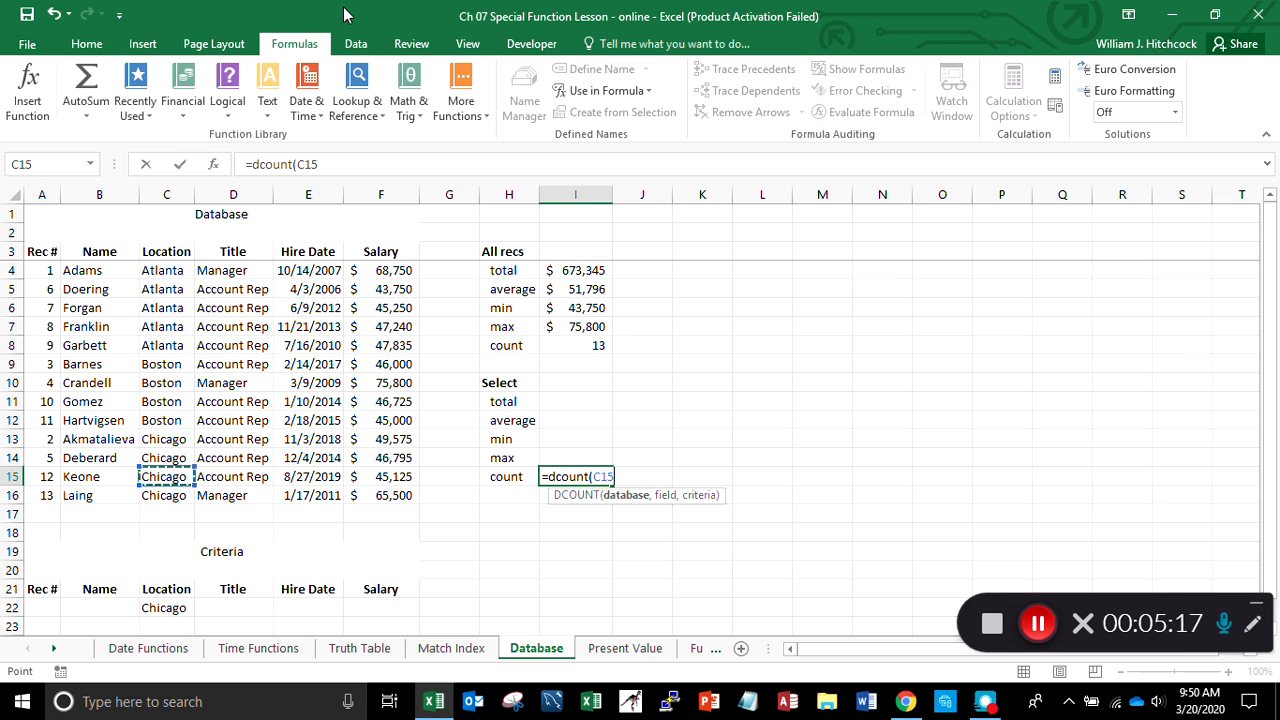
key("Left")
key("Up")
key("Up")
key("Up")
key("Up")
key("Up")
key("Up")
key("Up")
key("Up")
key("Up")
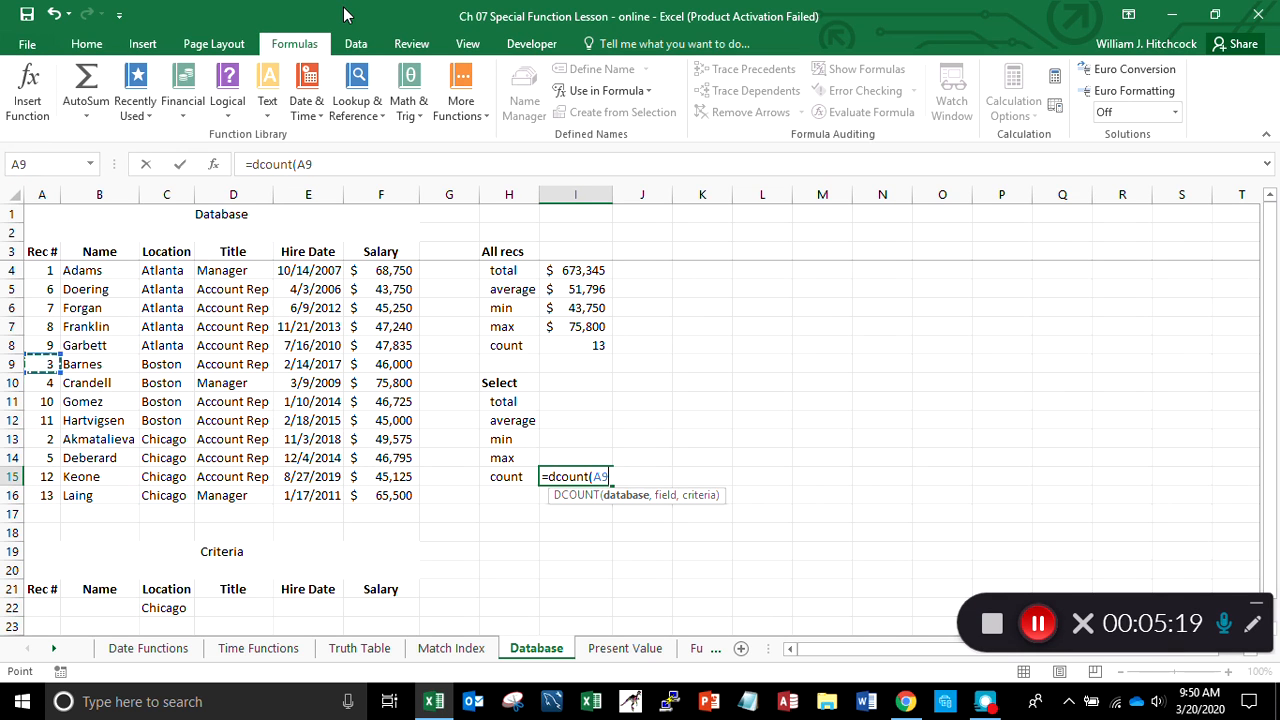
key("Up")
key("Up")
key("Up")
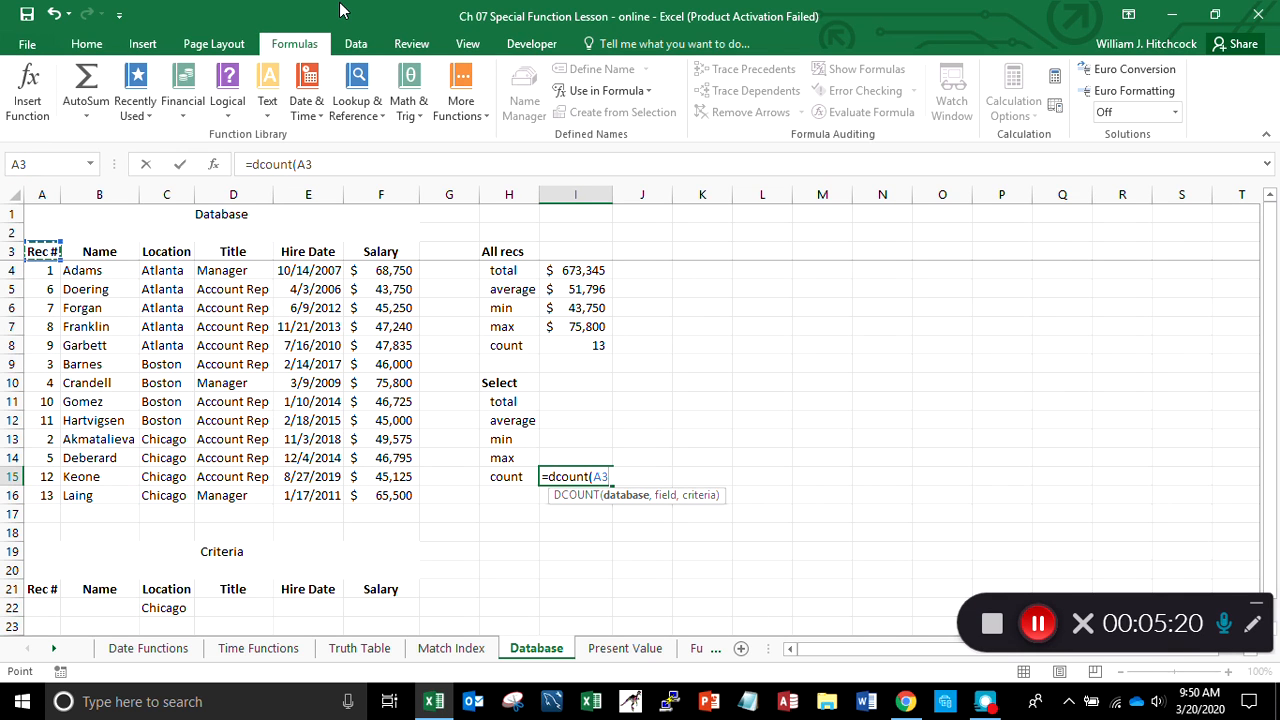
key("shift+Right")
key("shift+Right")
key("shift+Right")
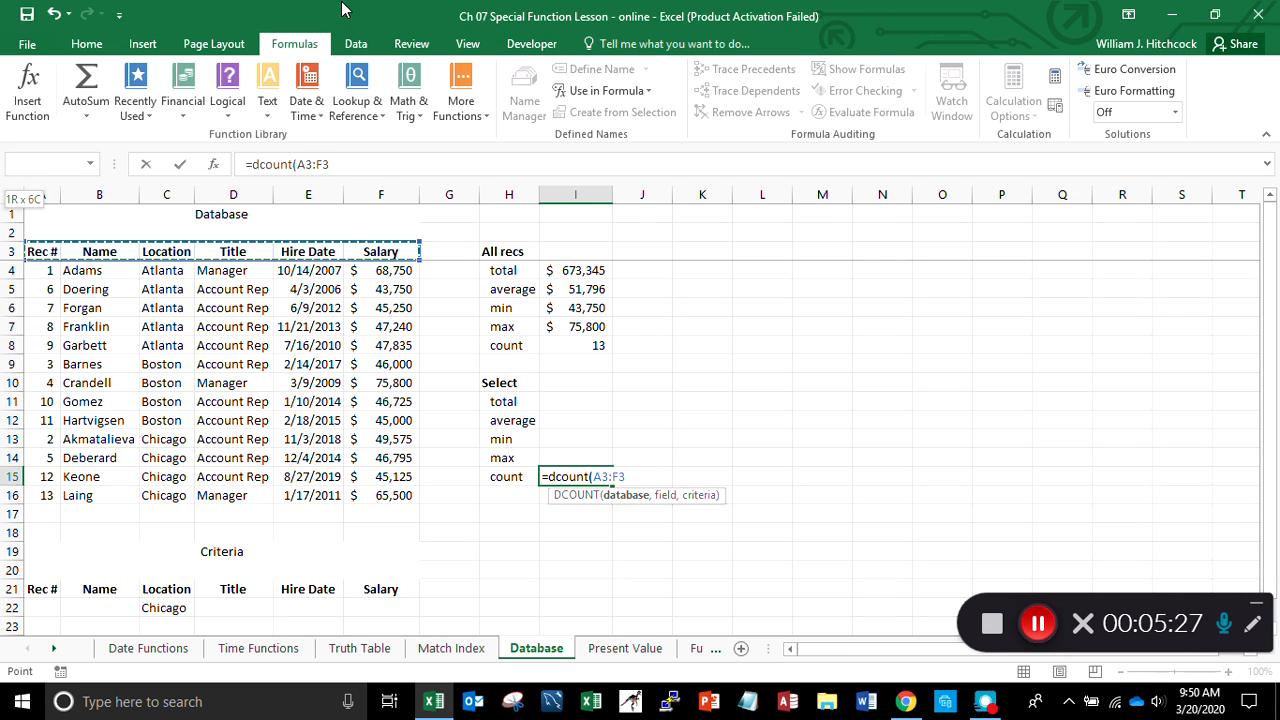
key("End")
key("shift+Down")
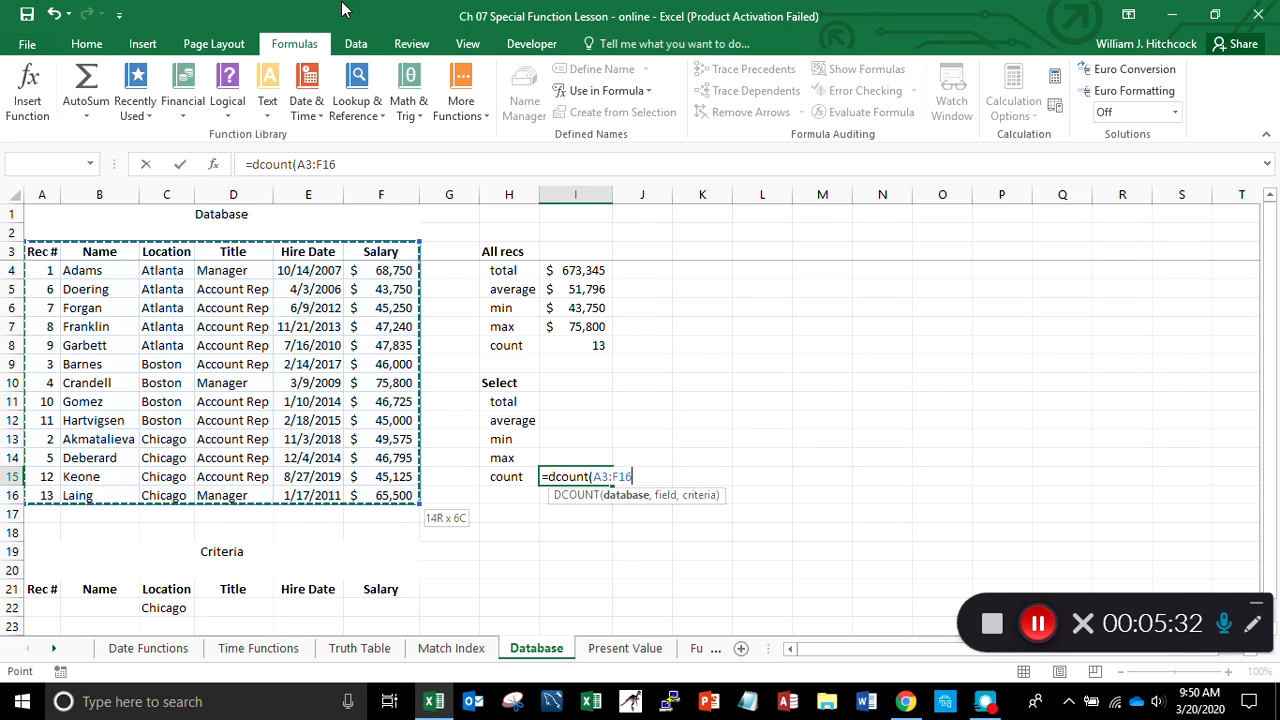
key("shift+Down")
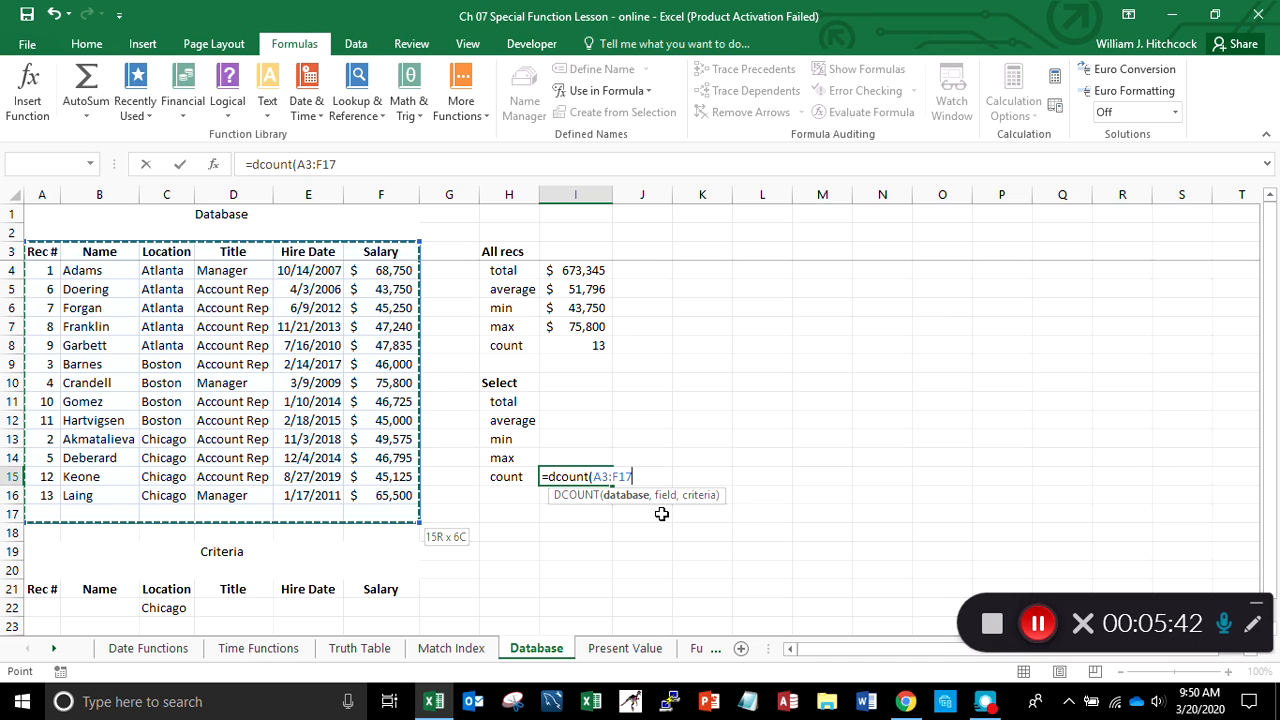
type(",")
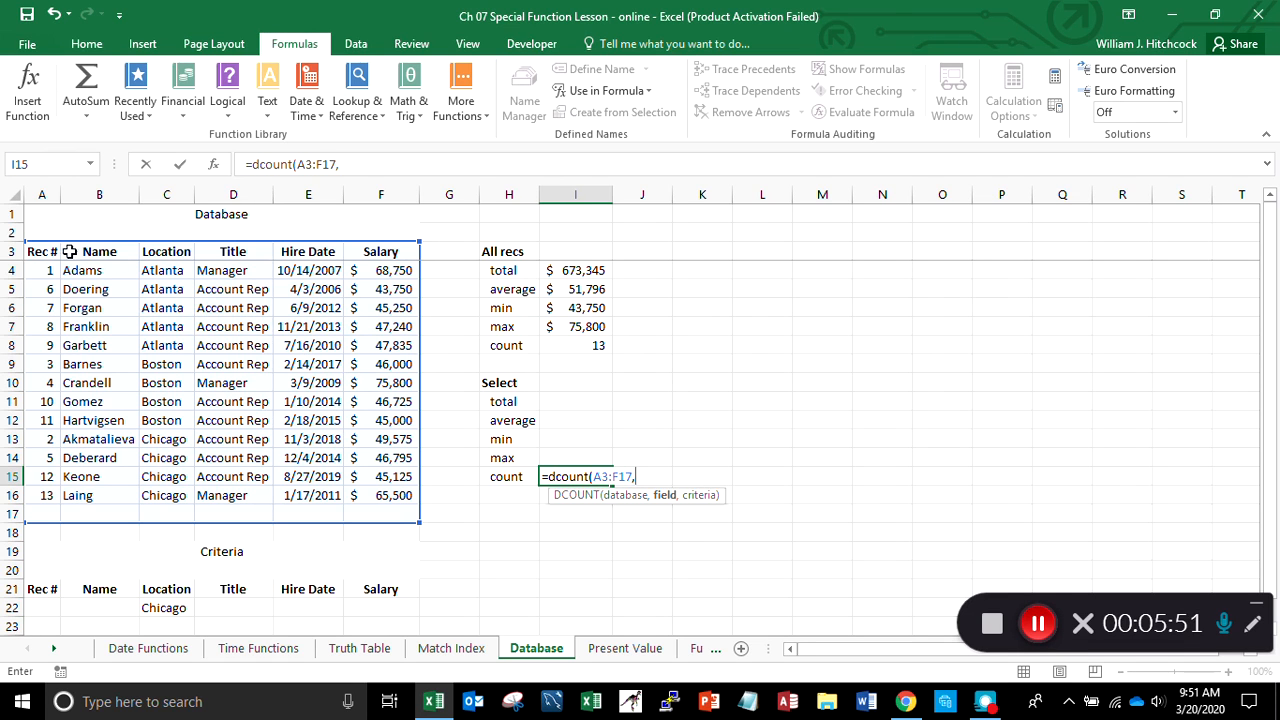
Step: Complete the DCOUNT formula with the Rec # heading A3 as the field and A21:F22 as the criteria
left_click(35, 252)
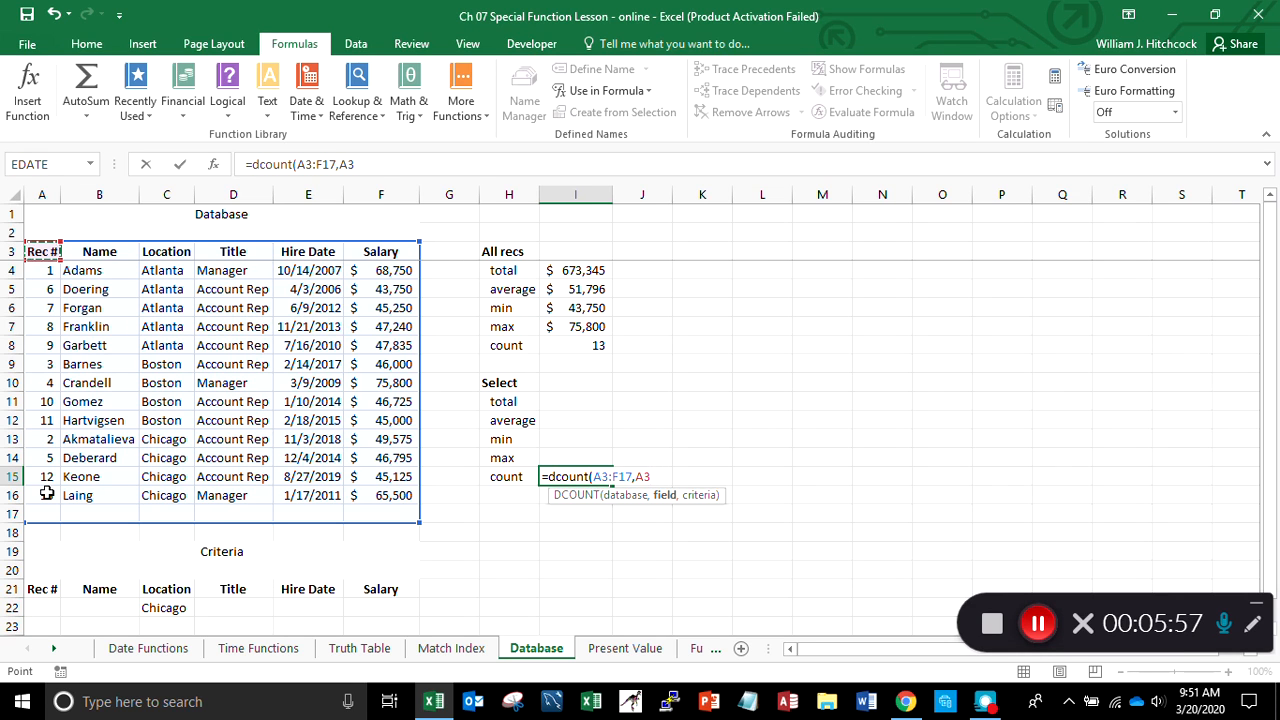
type(",")
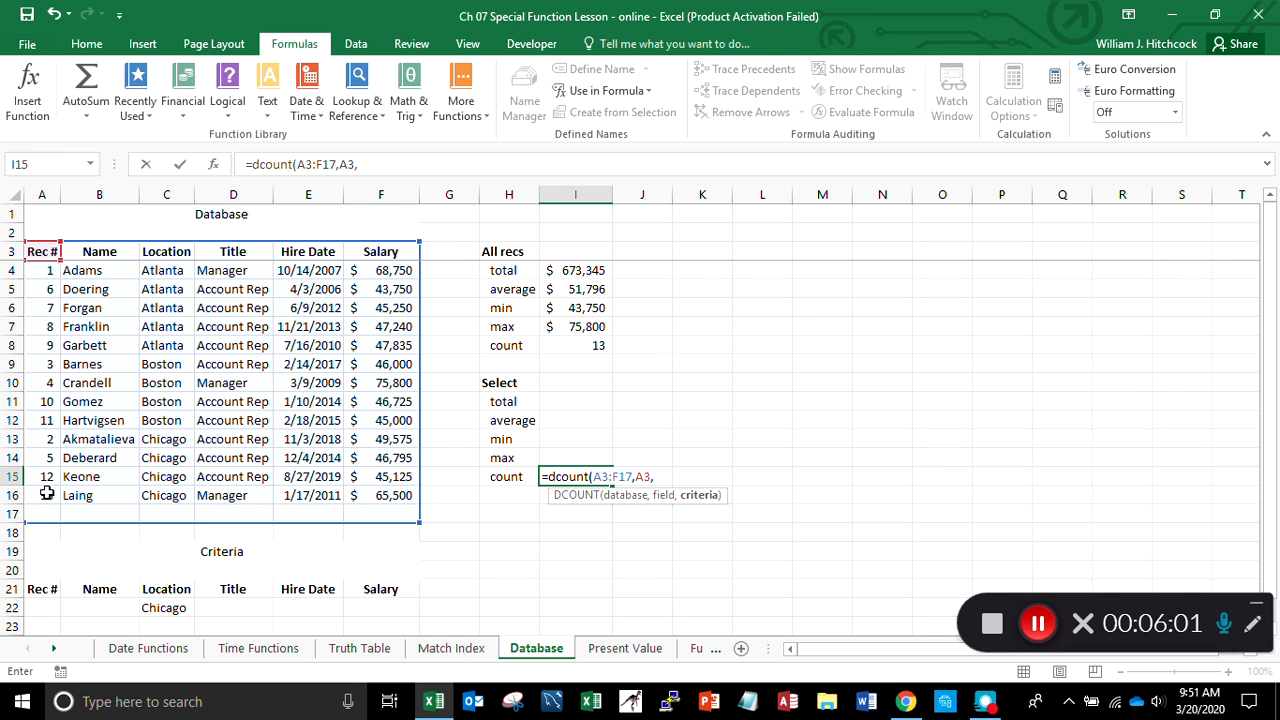
left_click(42, 590)
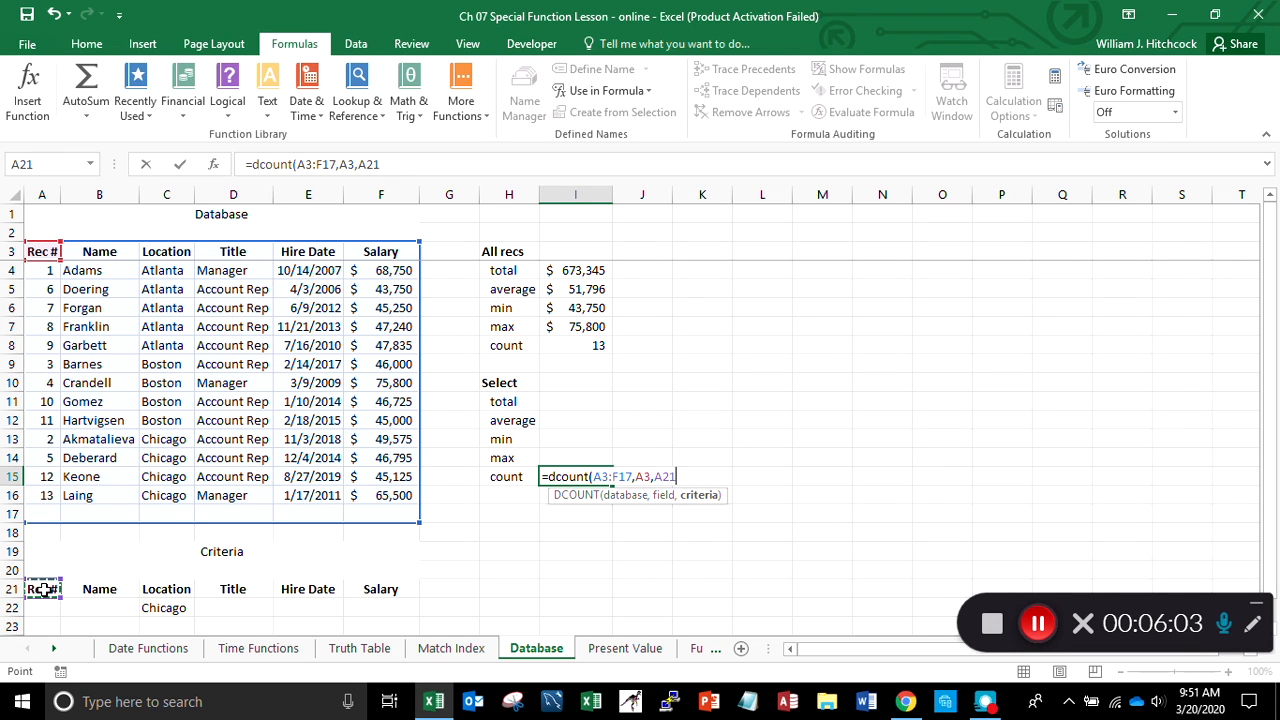
key("shift+Right")
key("shift+Right")
key("shift+Right")
key("shift+Right")
key("shift+Right")
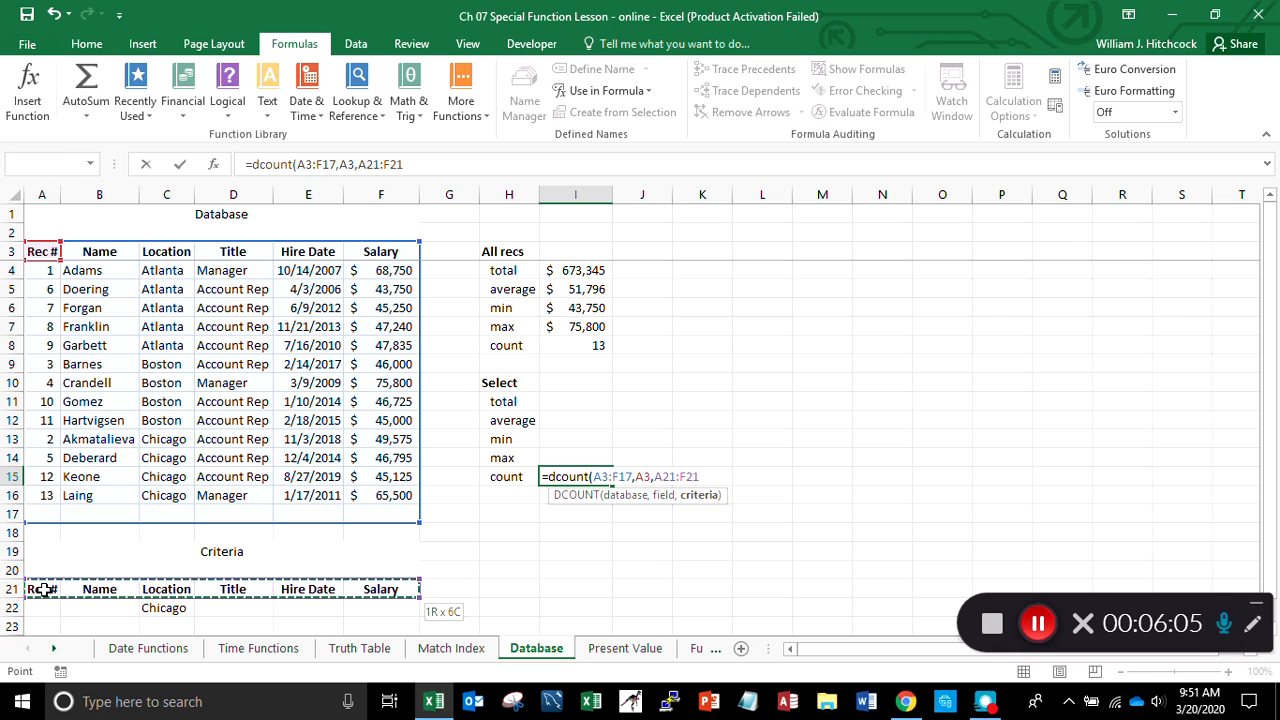
key("shift+Down")
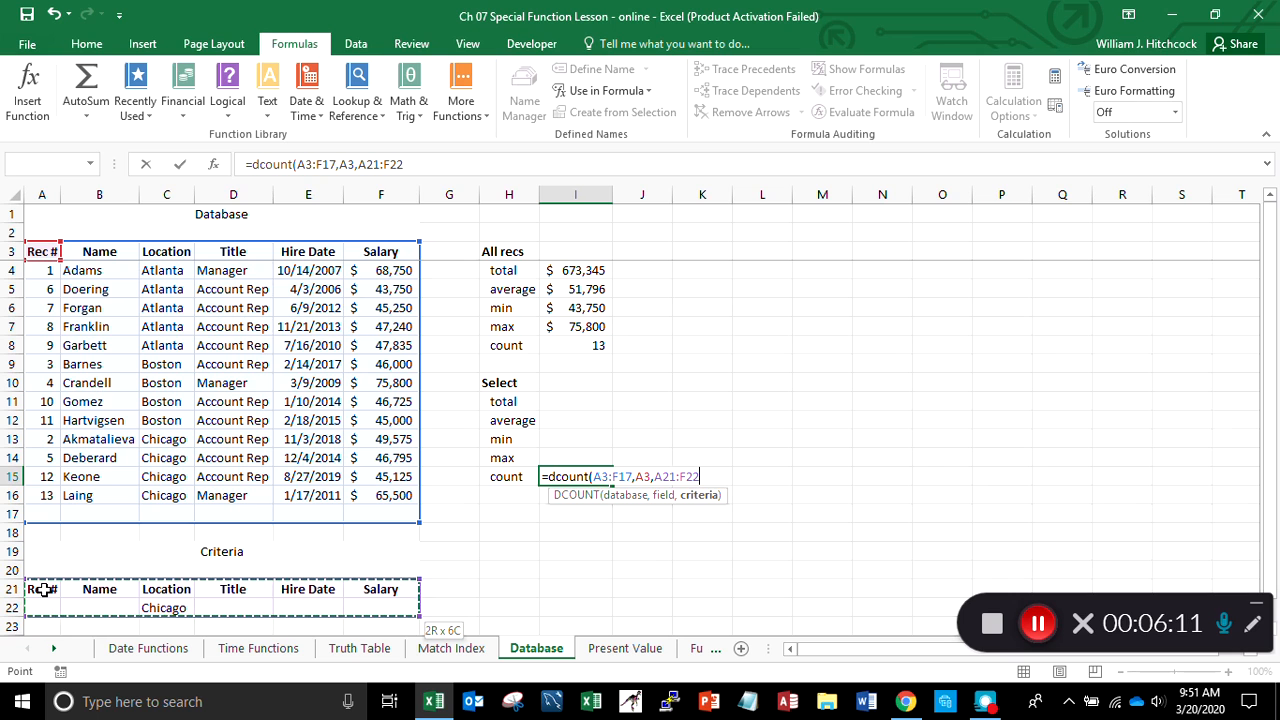
type(")")
key("Return")
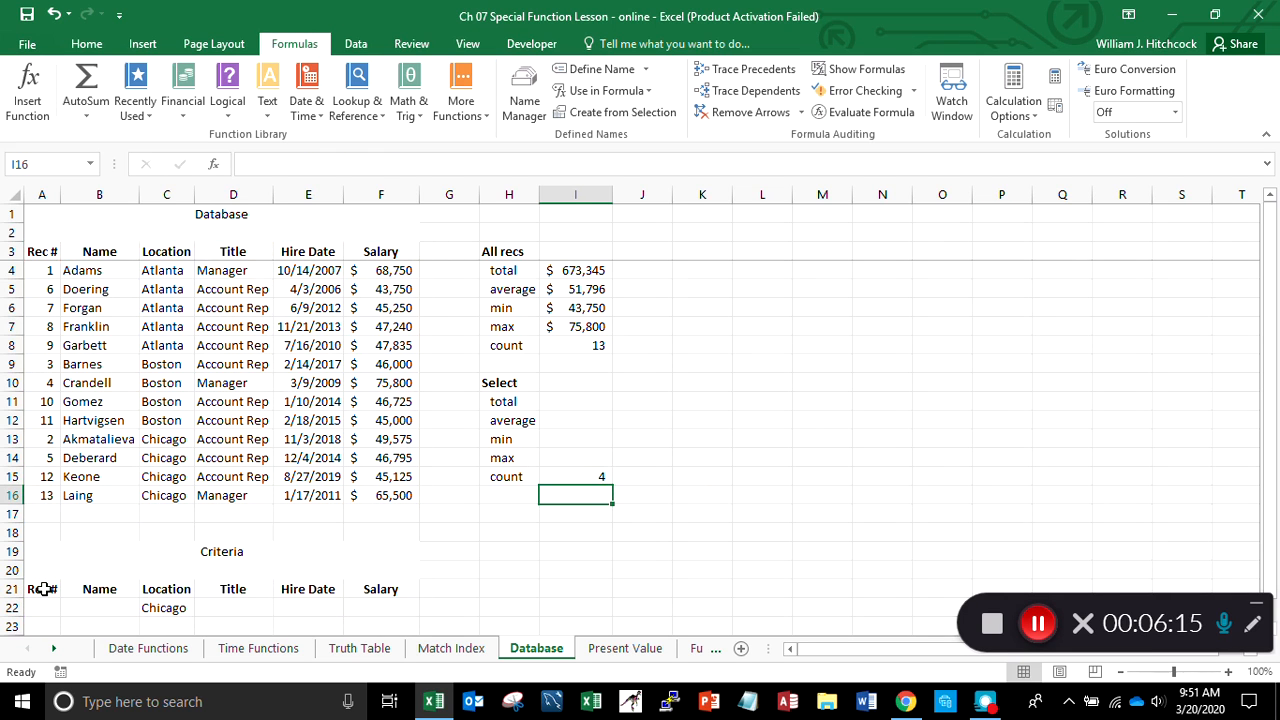
Step: Clear the Chicago location from C22 in the criteria block
key("Down")
key("Down")
key("Down")
key("Down")
key("Down")
key("Down")
key("Left")
key("Left")
key("Left")
key("Left")
key("Left")
key("Left")
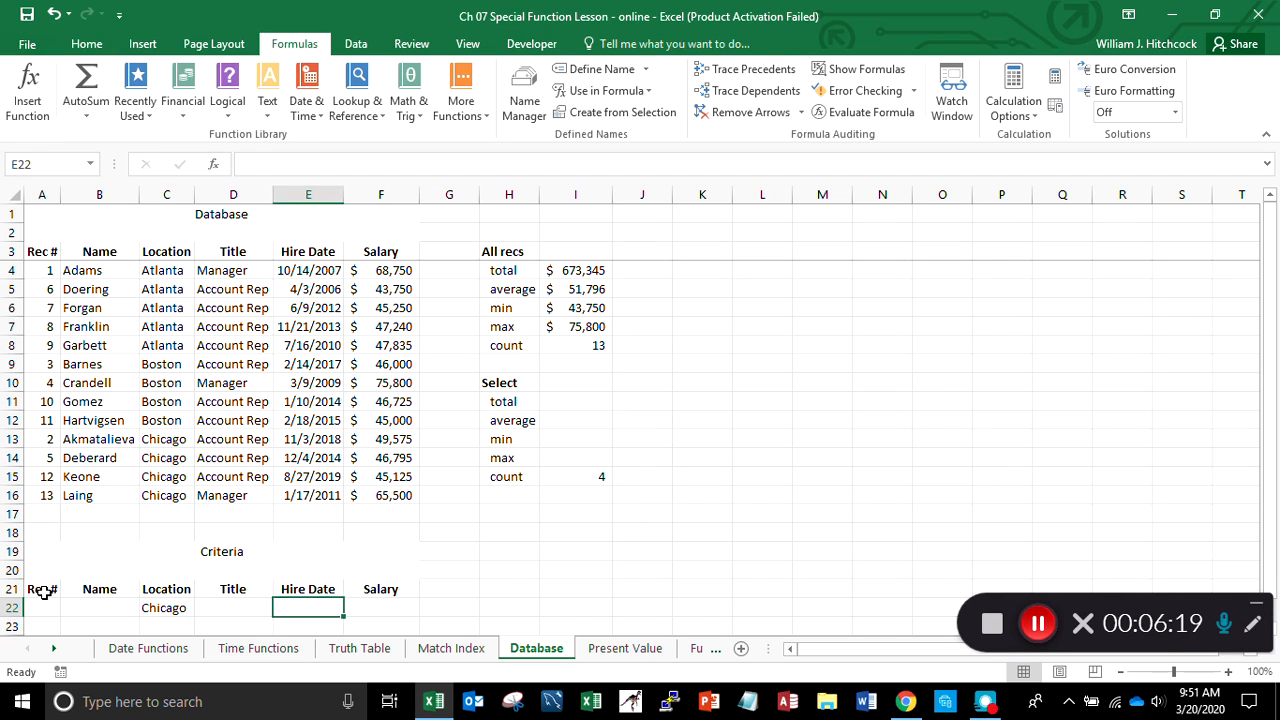
key("Delete")
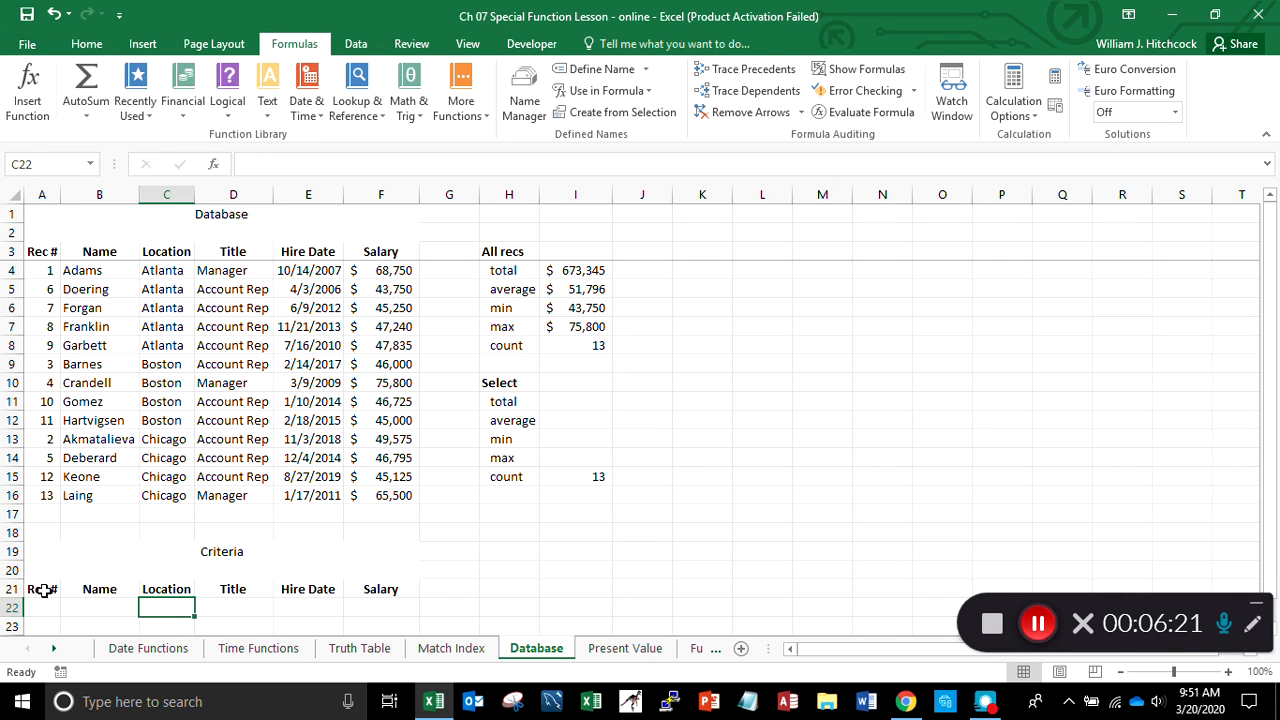
key("Left")
key("Left")
key("Right")
key("Right")
key("Right")
key("Right")
key("Right")
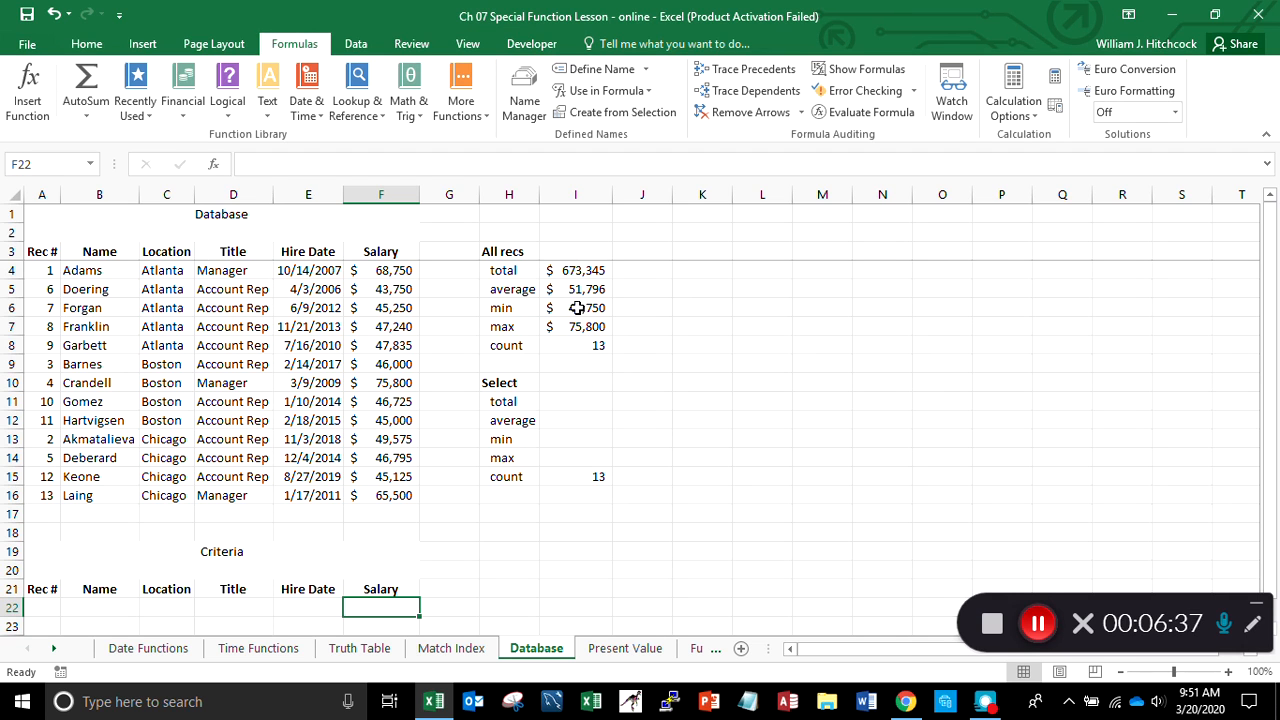
Step: Begin a DSUM formula in I11, the total of the Select block, with A3:F17 as the database argument
left_click(571, 402)
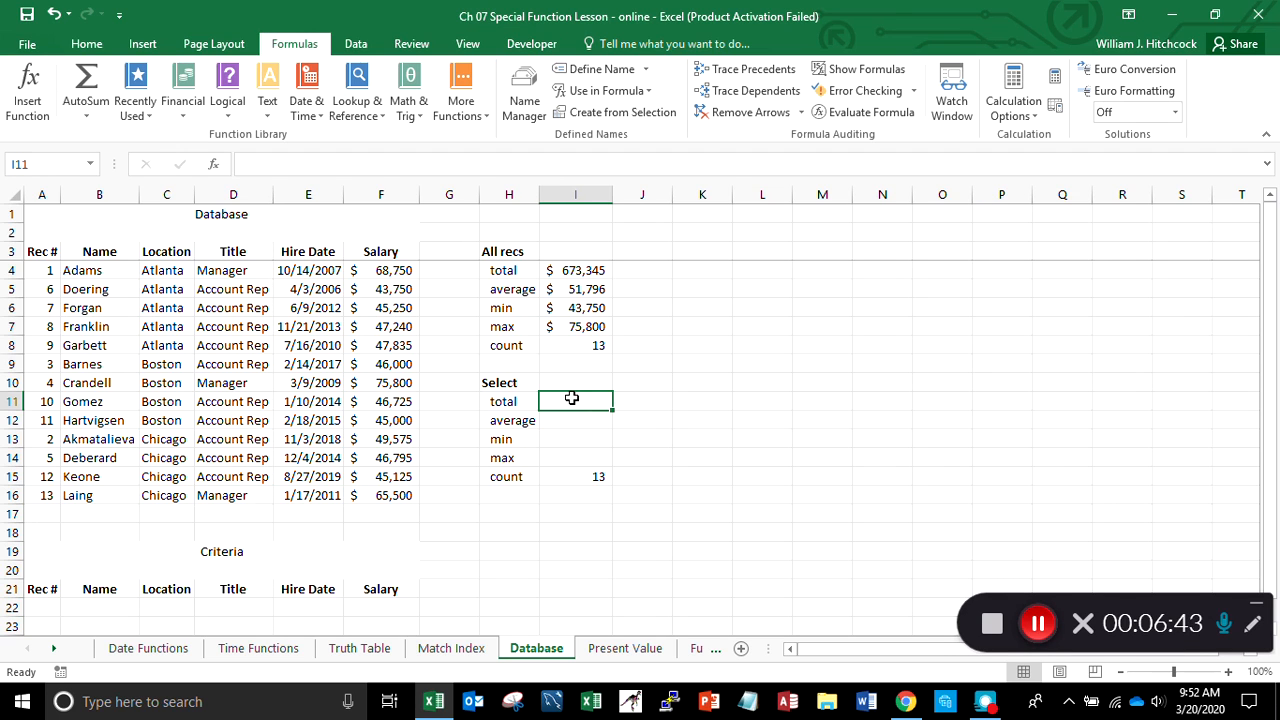
type("=")
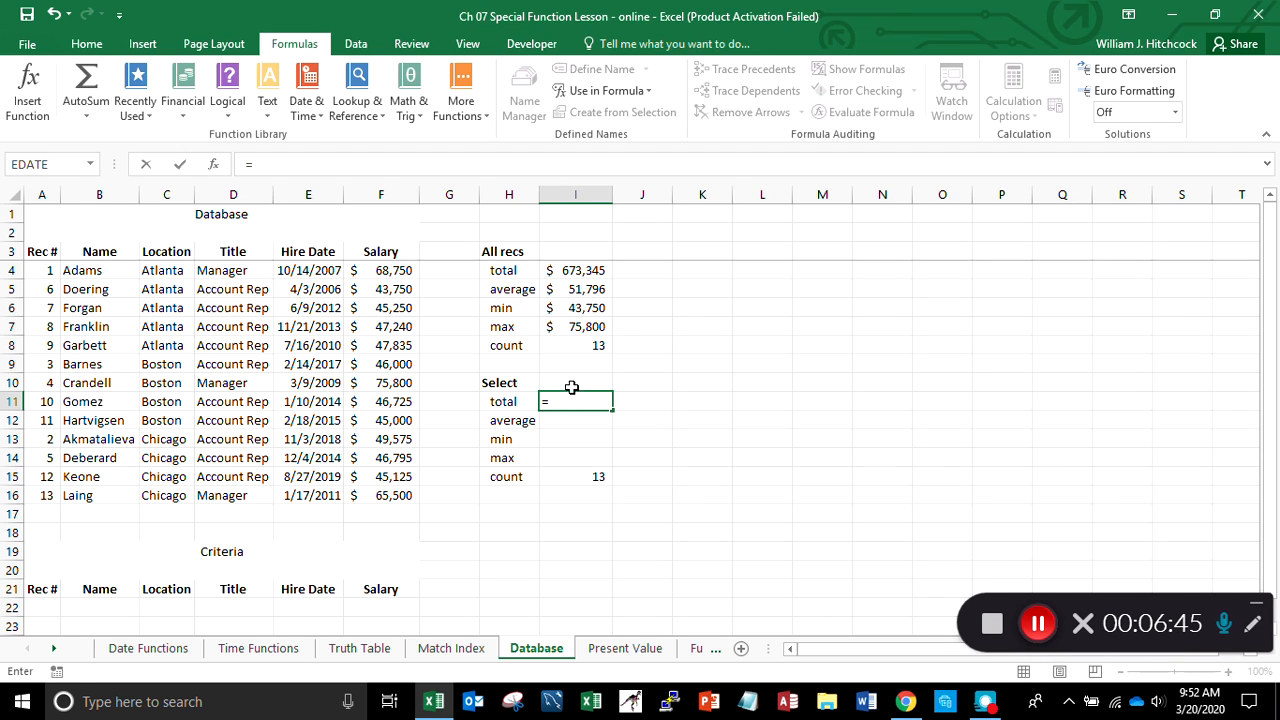
type("ds")
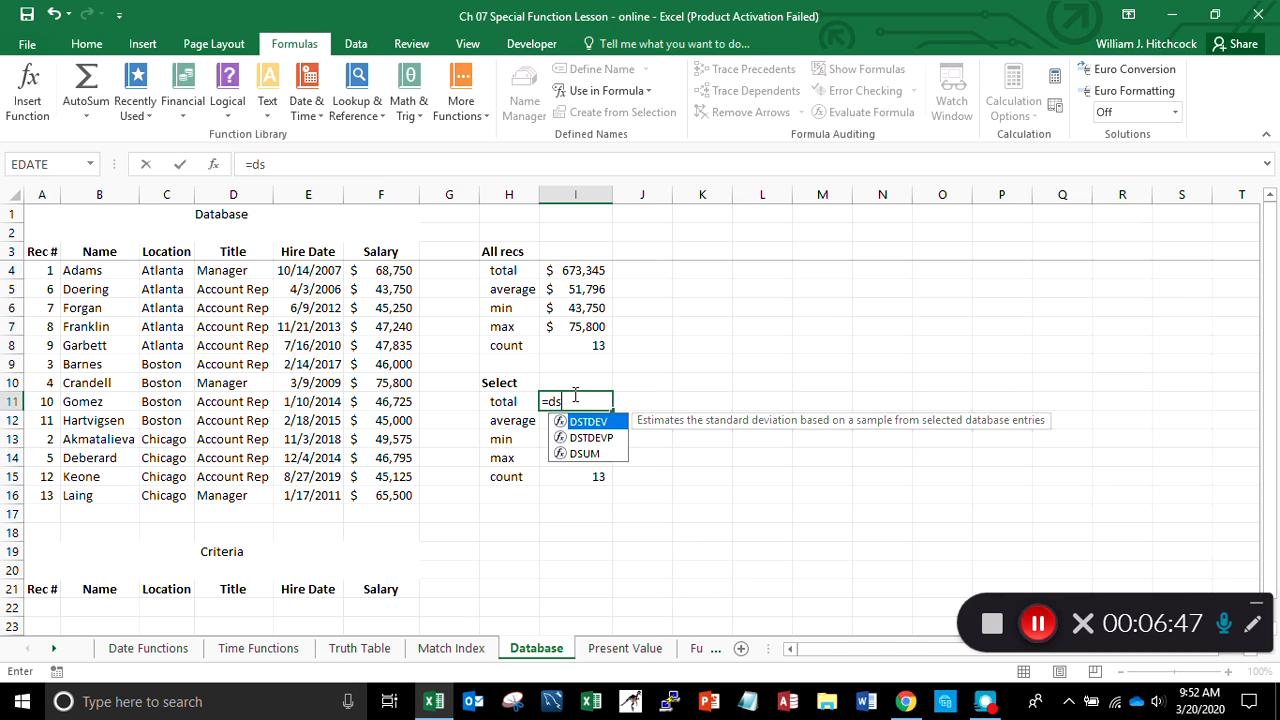
type("um(")
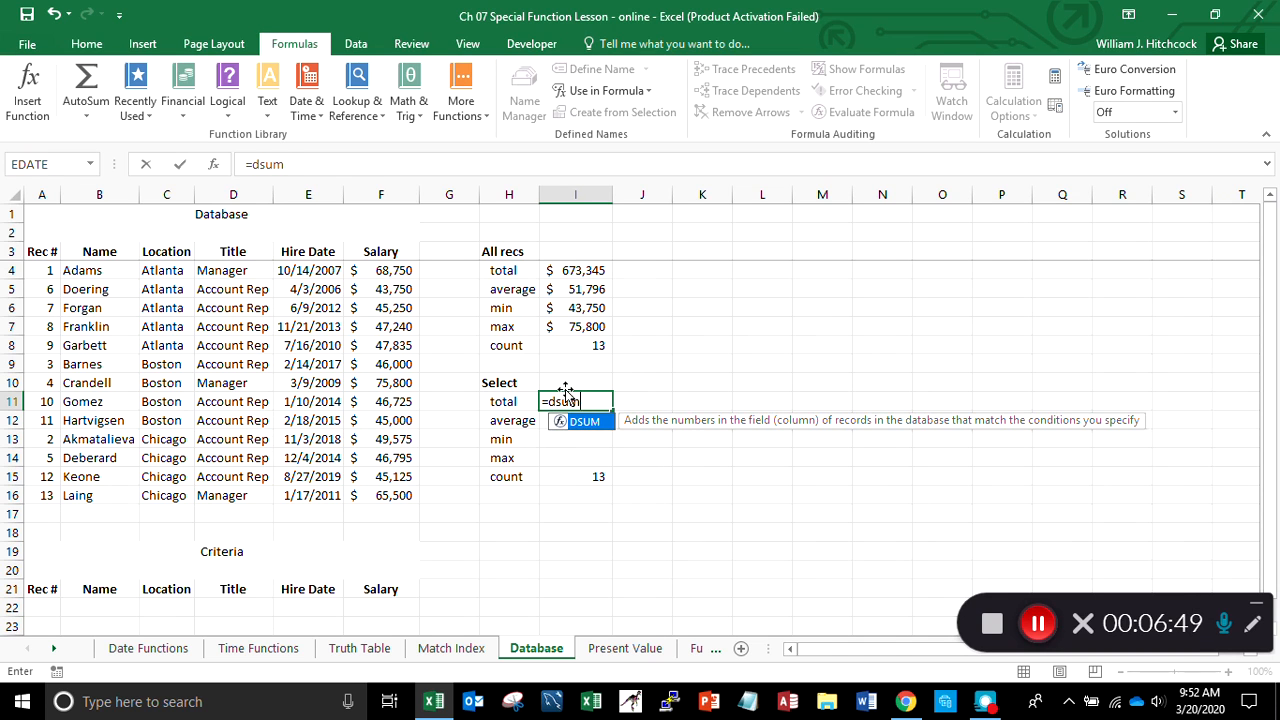
left_click(37, 252)
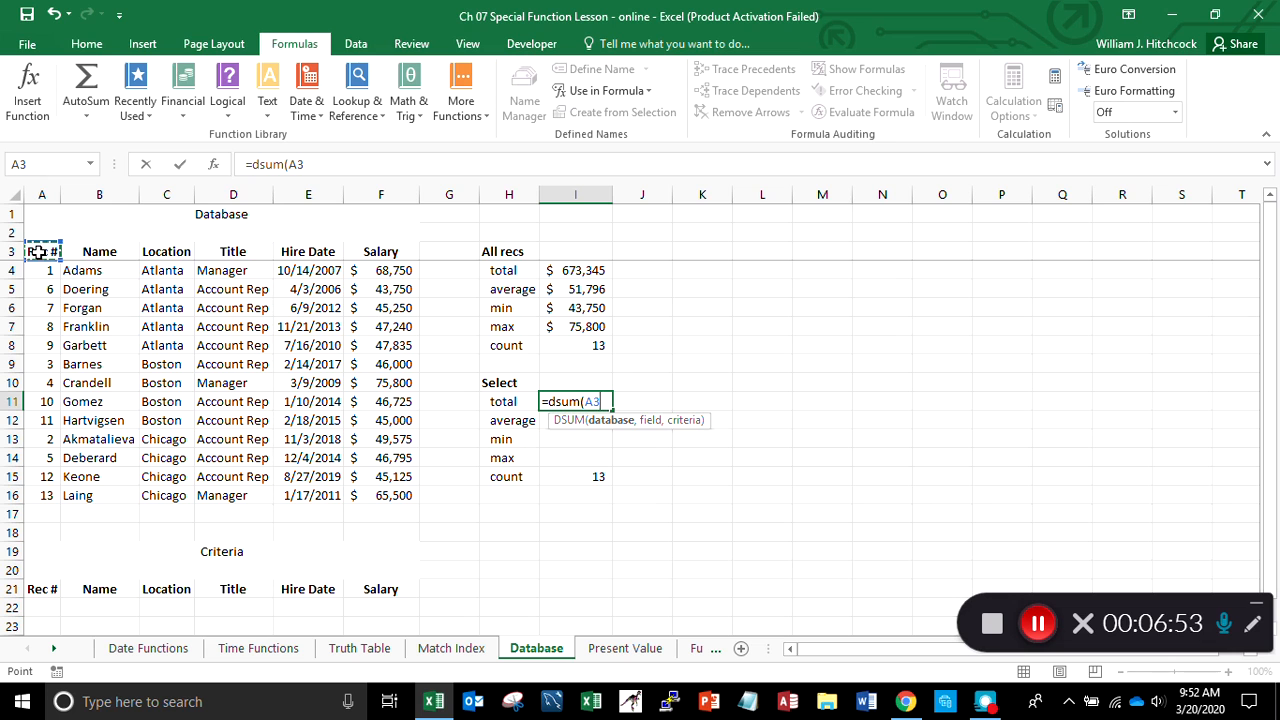
left_click(372, 514, "shift")
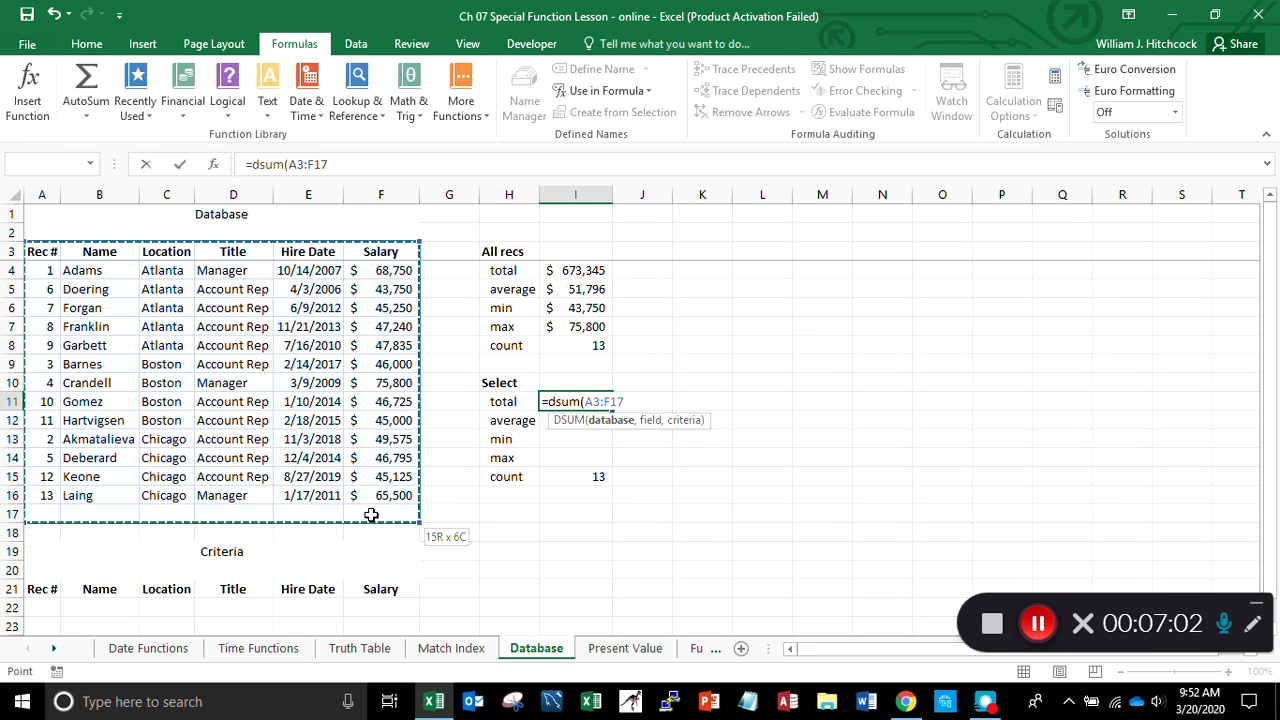
type(",")
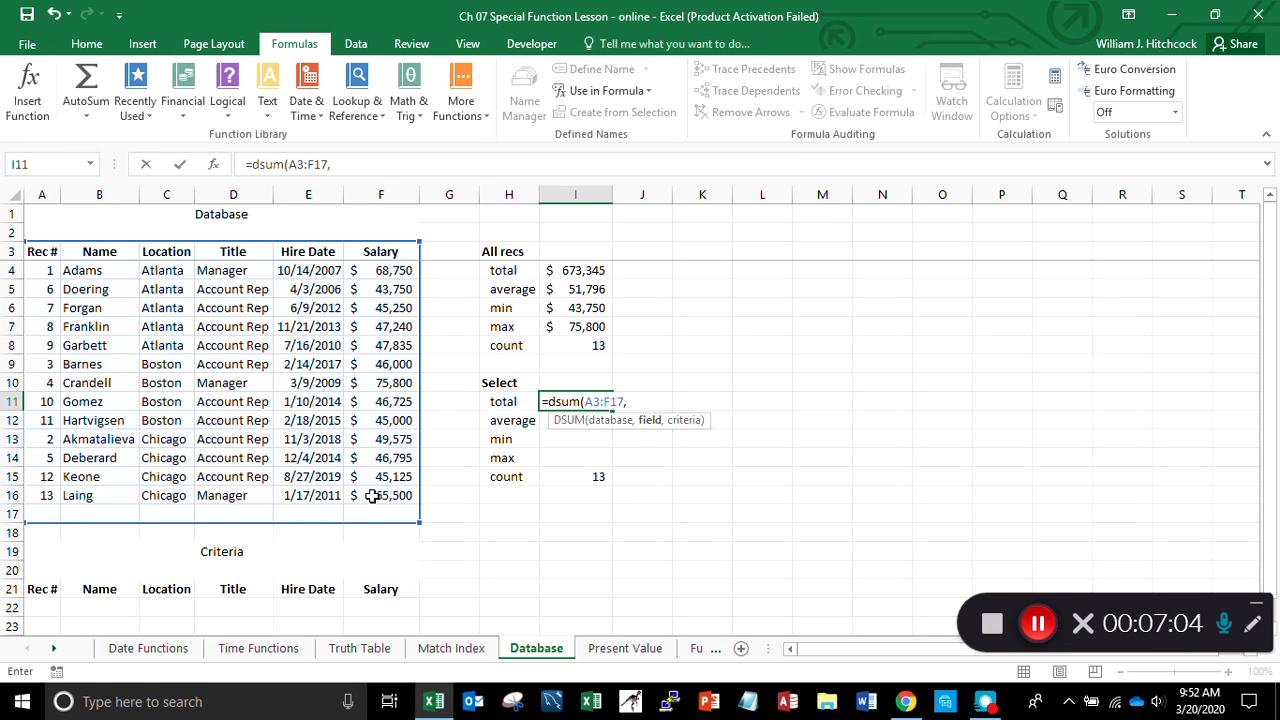
Step: Complete the DSUM formula with the Salary heading F3 as the field and A21:F22 as the criteria
left_click(389, 251)
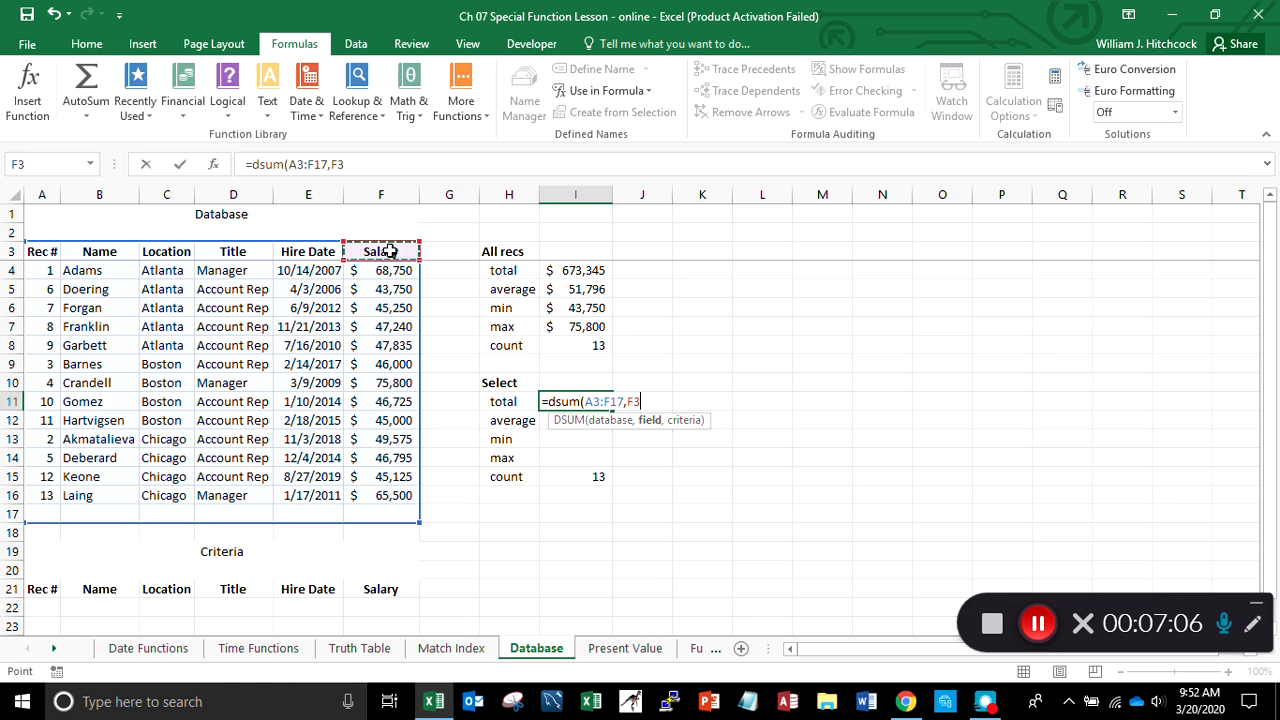
type(",")
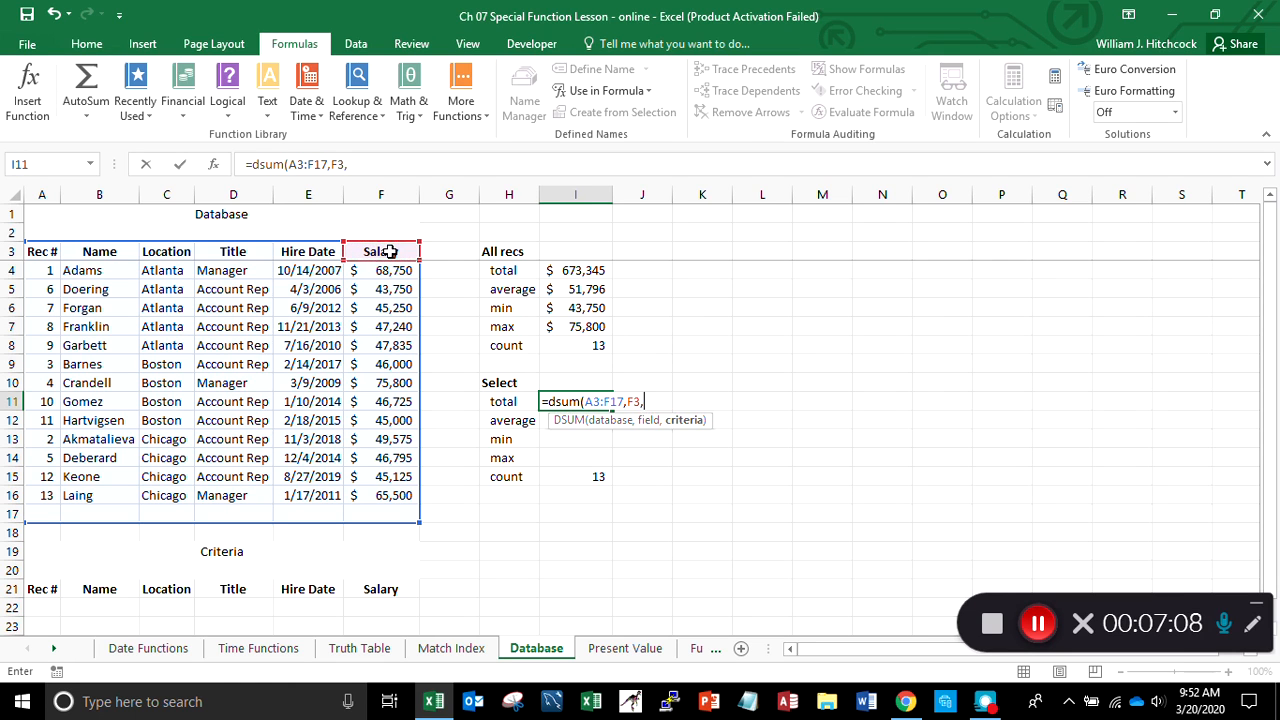
left_click(40, 590)
left_click_drag(40, 590, 408, 590)
key("shift+Down")
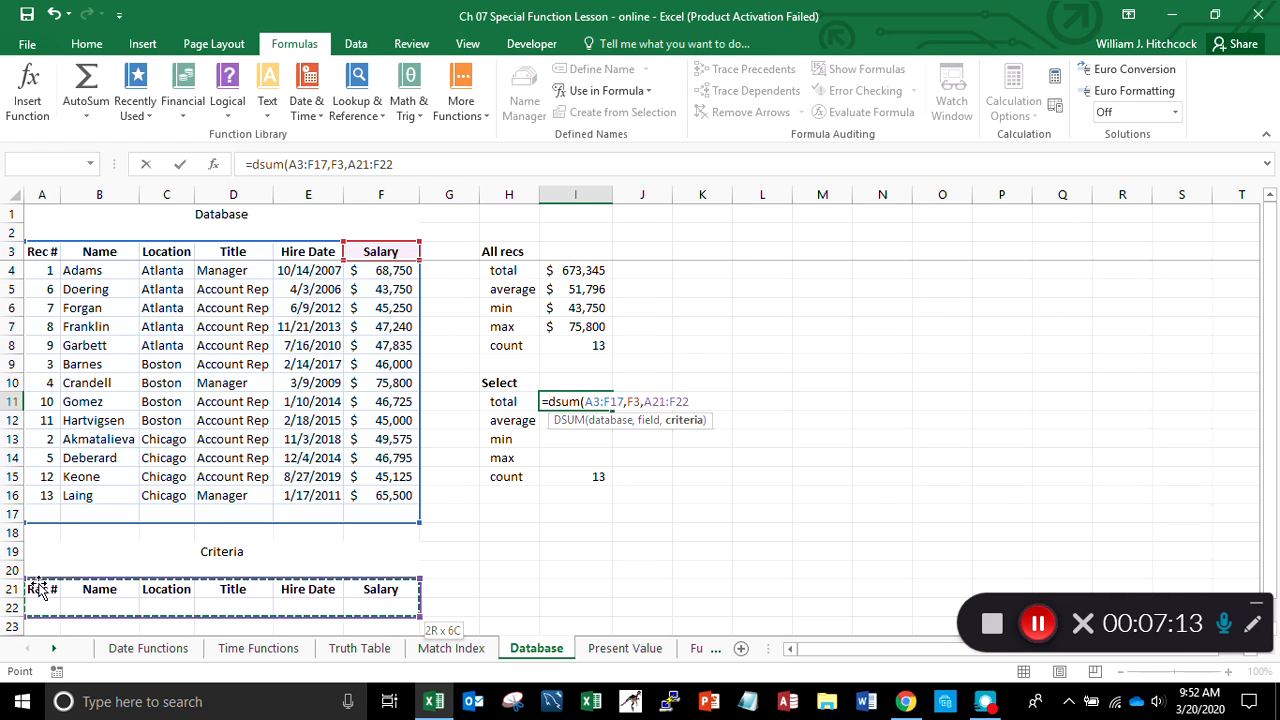
key("Return")
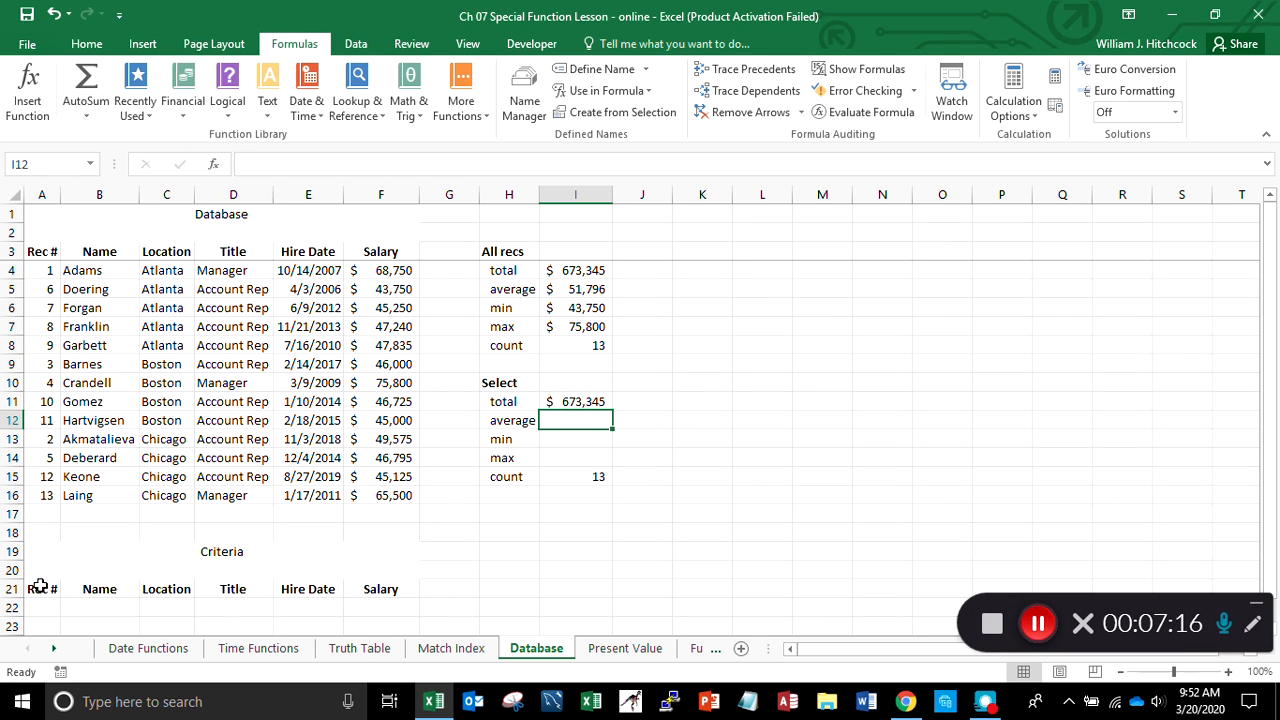
left_click(573, 272)
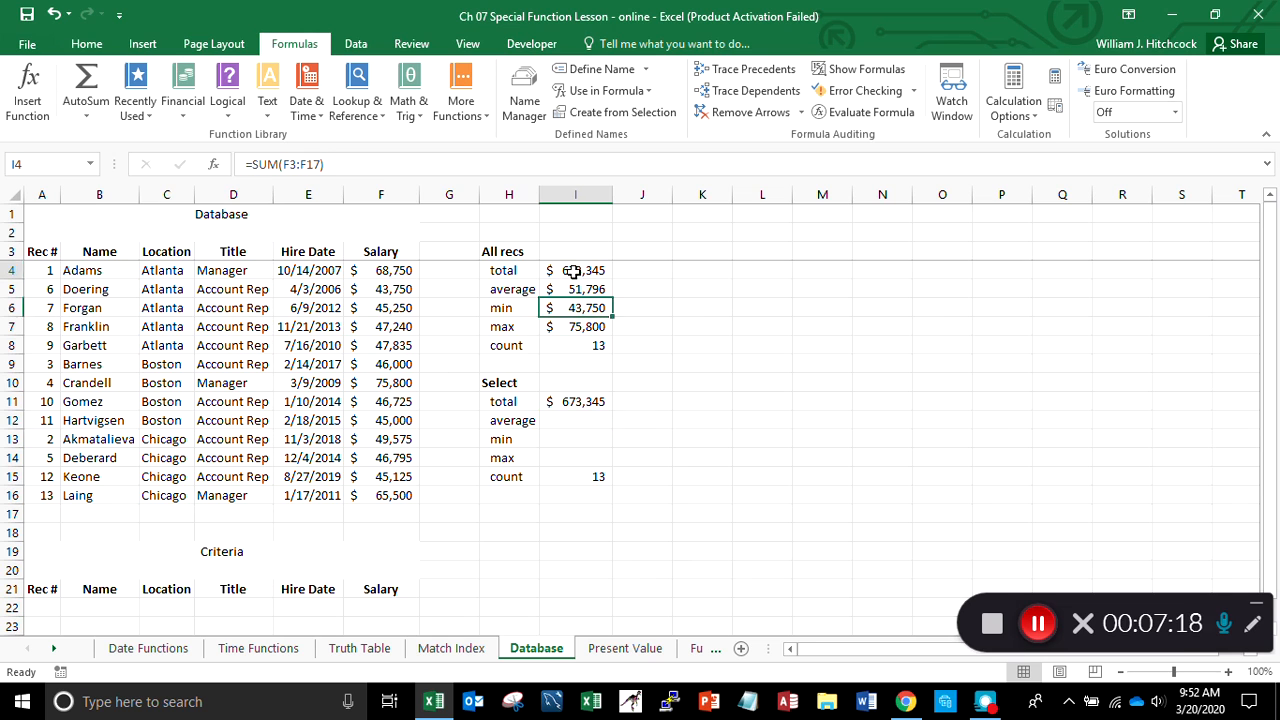
Step: Begin a DAVERAGE formula in I12, next to the average label of the Select block
left_click(572, 424)
type("=")
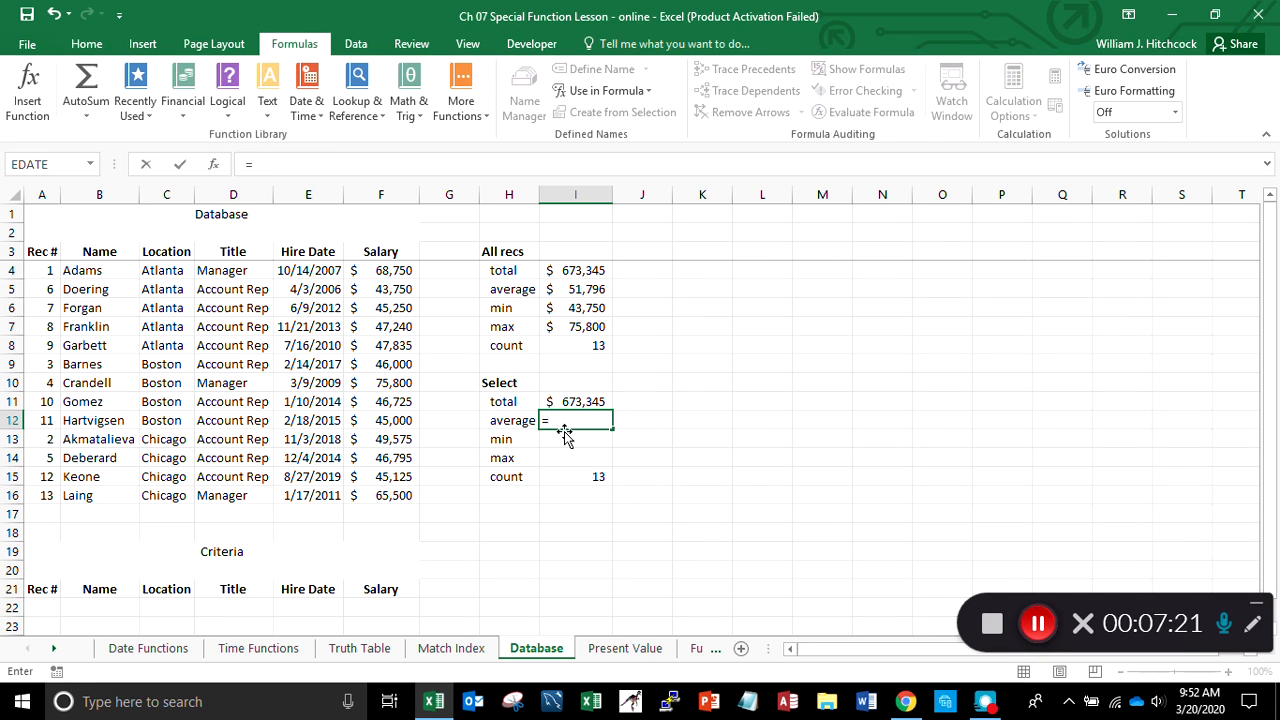
type("da")
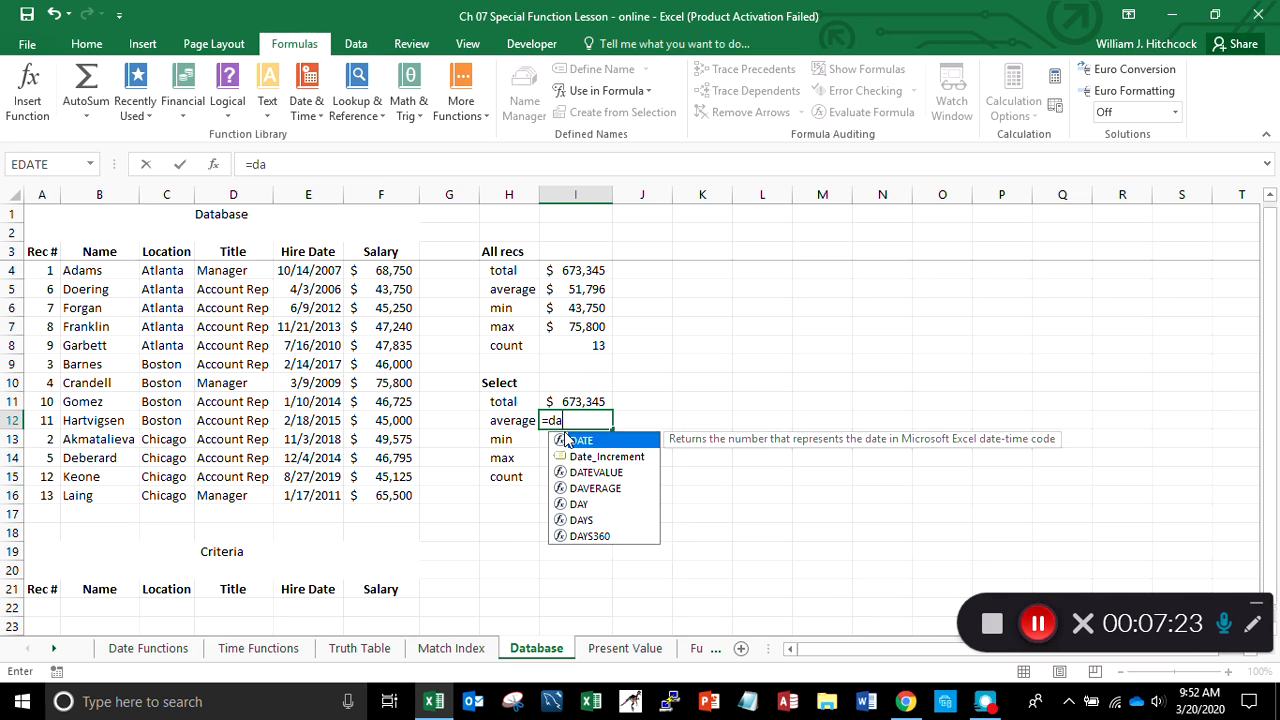
scroll(566, 441, "down", 1)
type("verage")
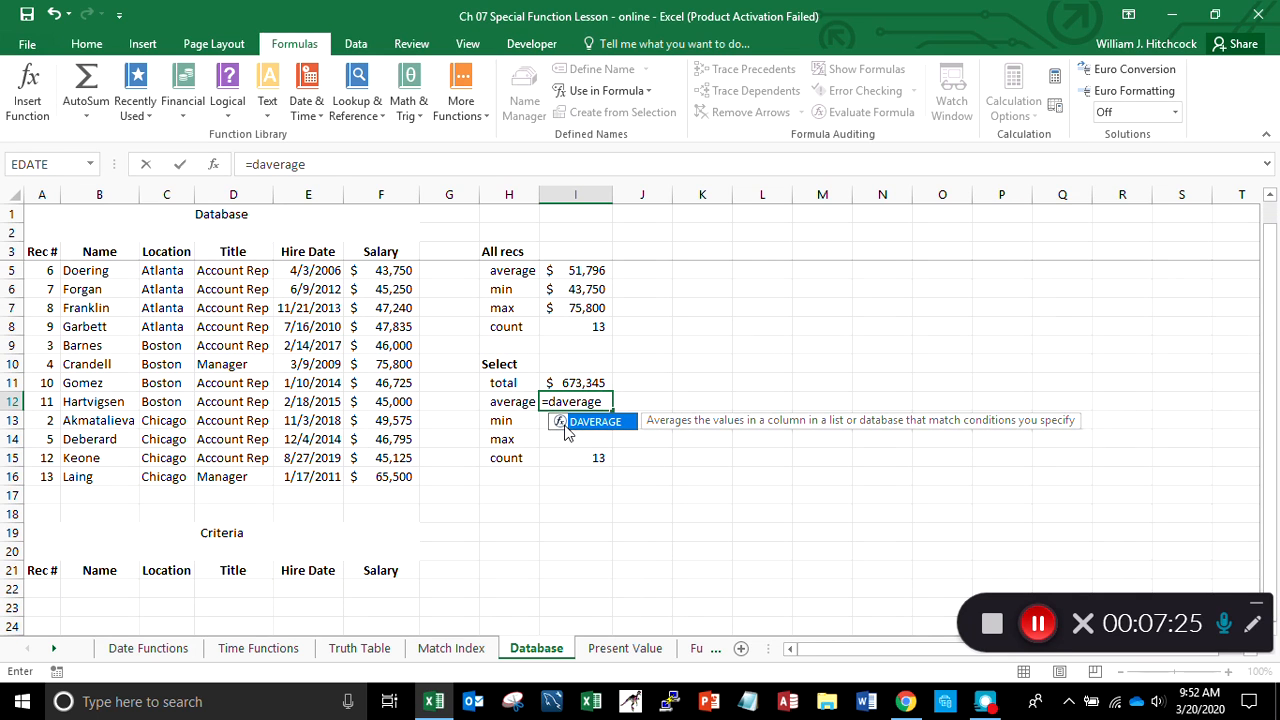
type("(")
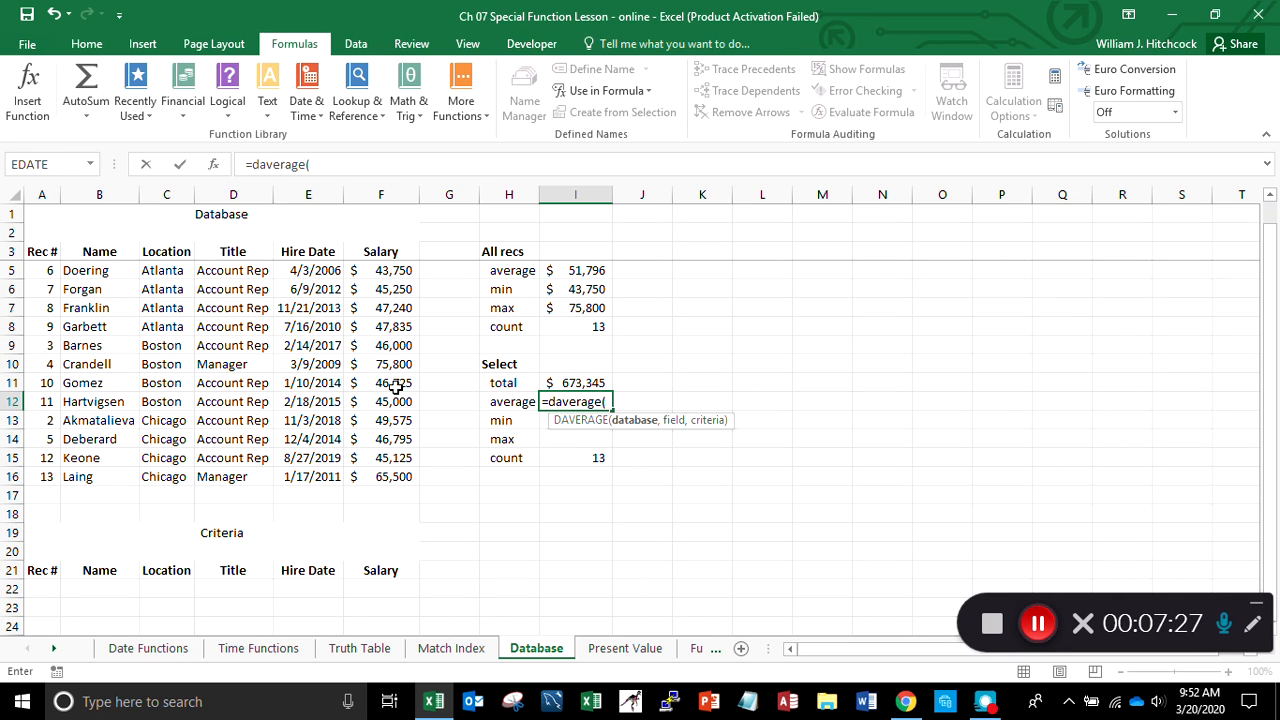
Step: Set the DAVERAGE database argument to A3:F17, covering the headings, all records and the blank row below them
left_click(42, 252)
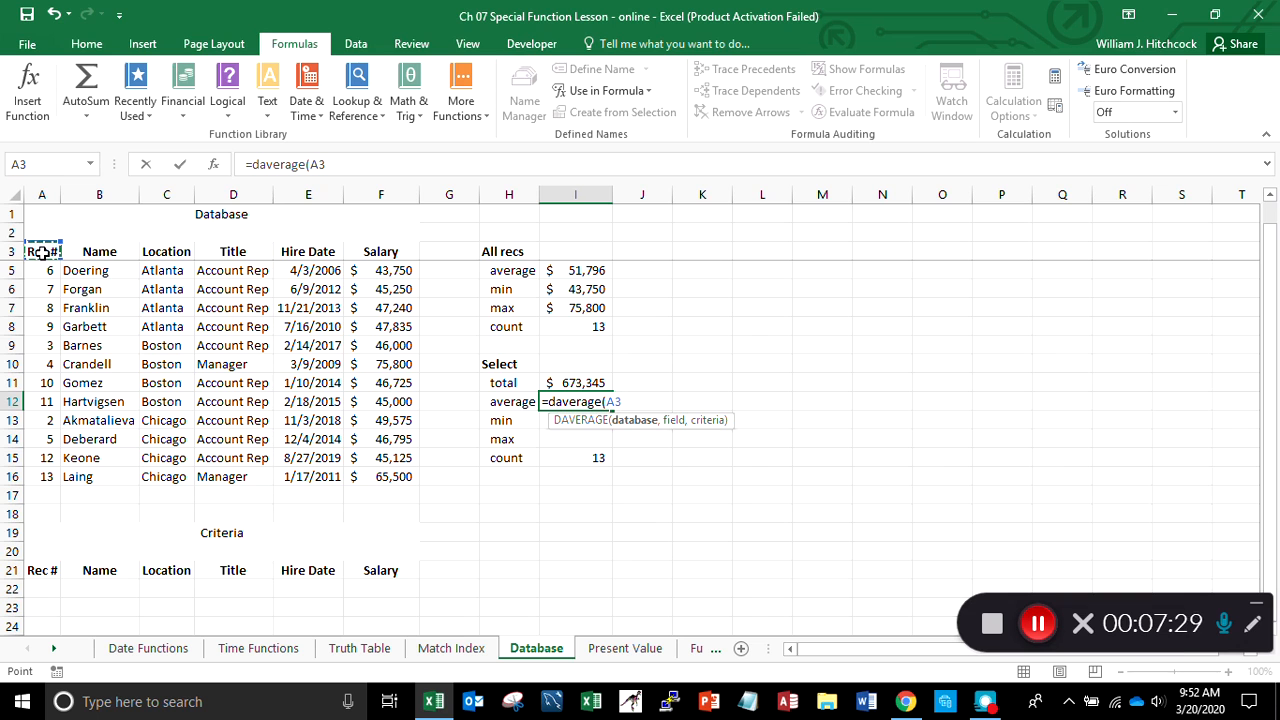
key("End")
key("shift+Down")
key("shift+Down")
key("shift+Right")
key("shift+Right")
key("shift+Right")
key("shift+Right")
key("shift+Right")
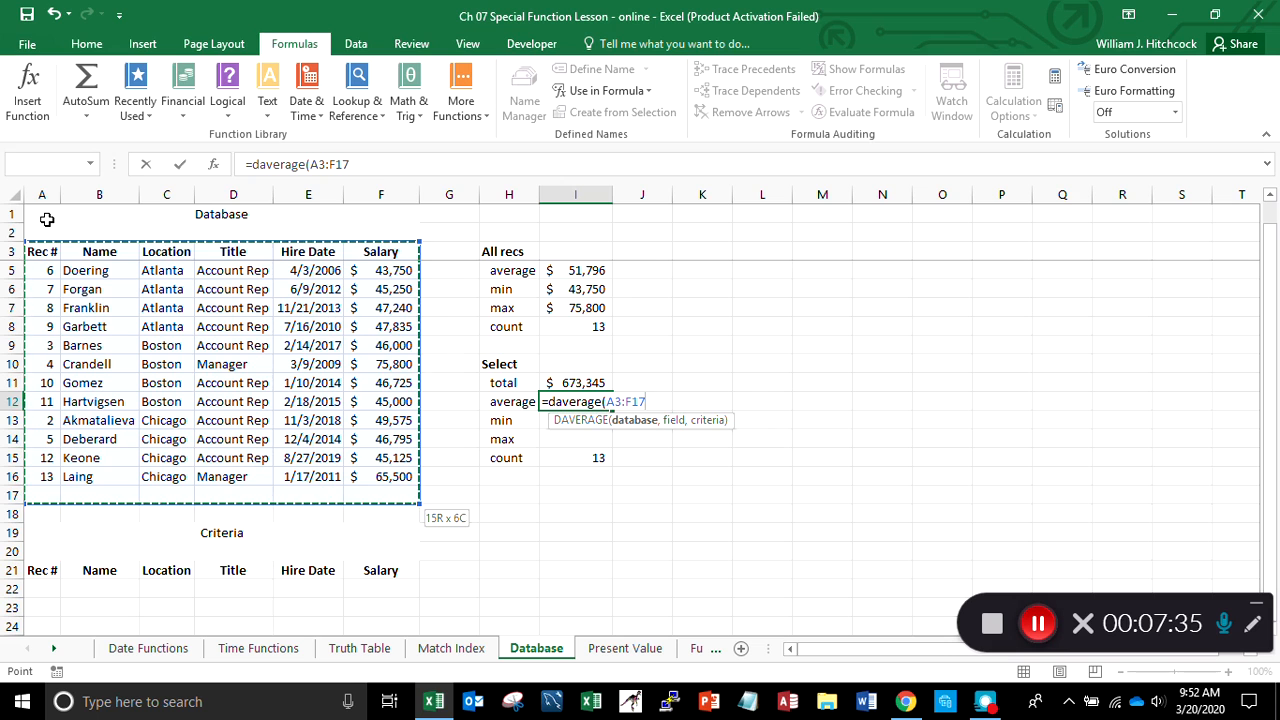
type(",")
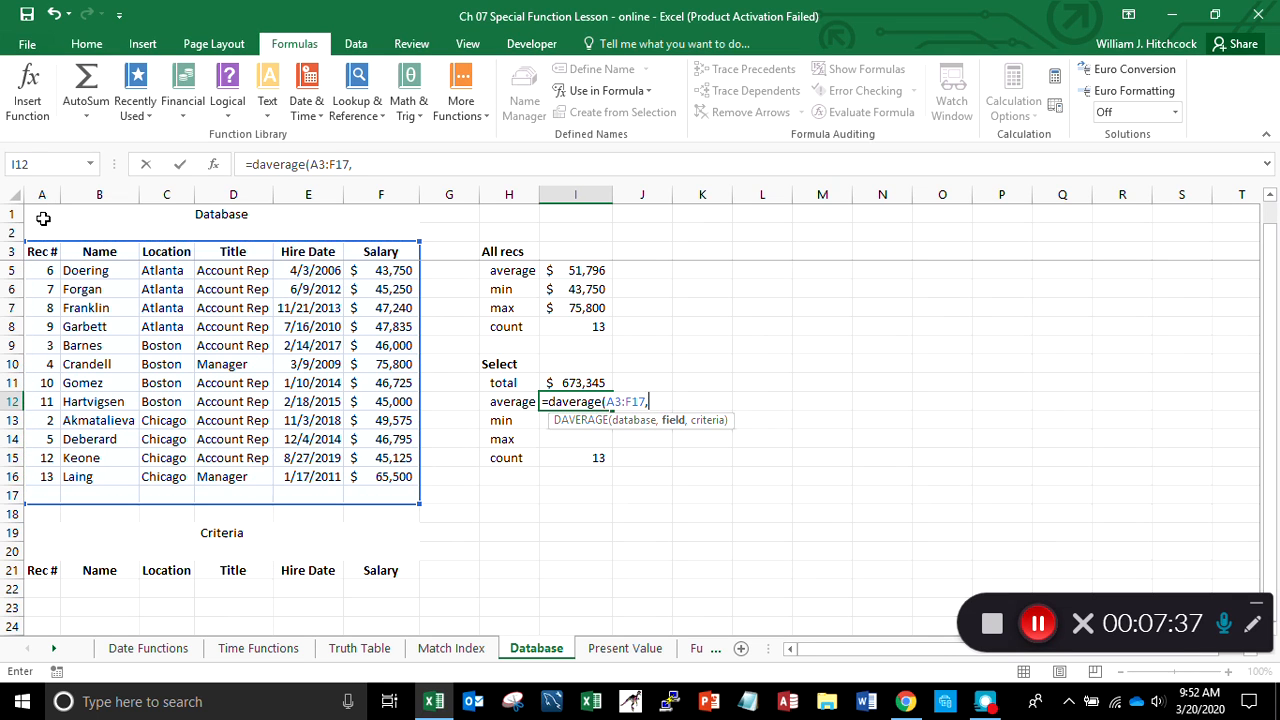
Step: Complete the DAVERAGE formula with the Salary heading F3 as the field and A21:F22 as the criteria
left_click(372, 253)
type(",")
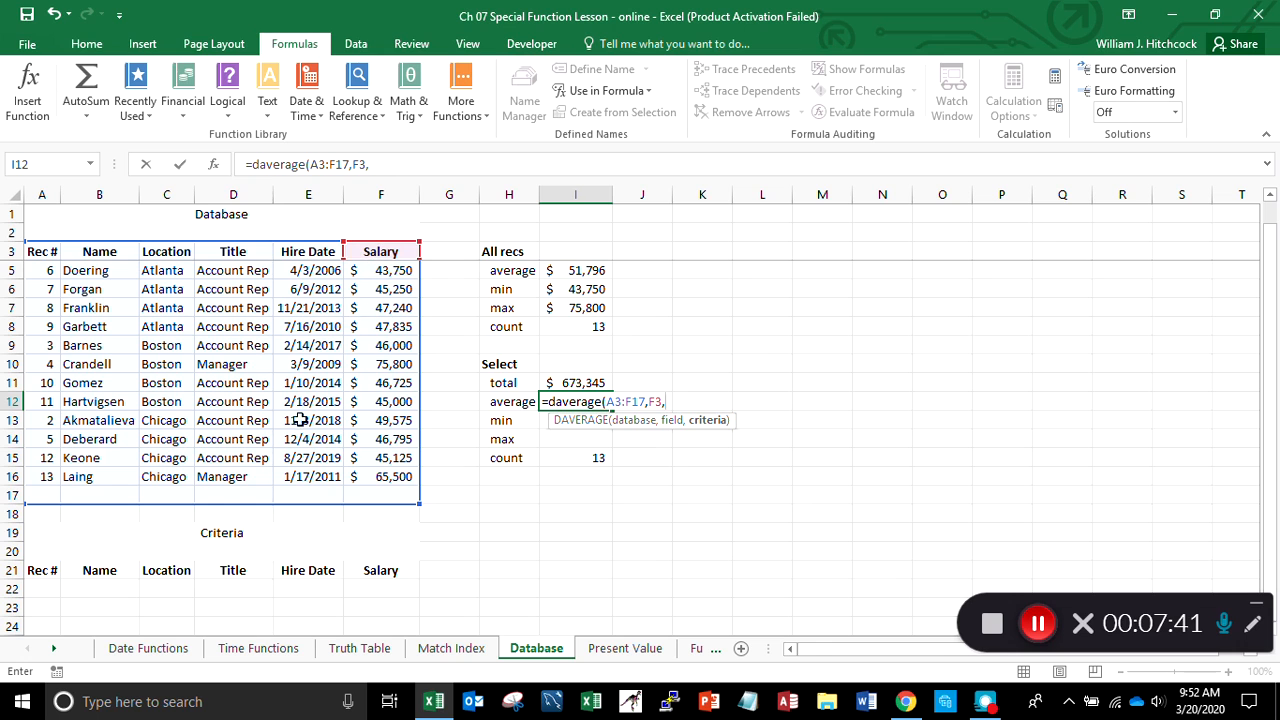
left_click(43, 578)
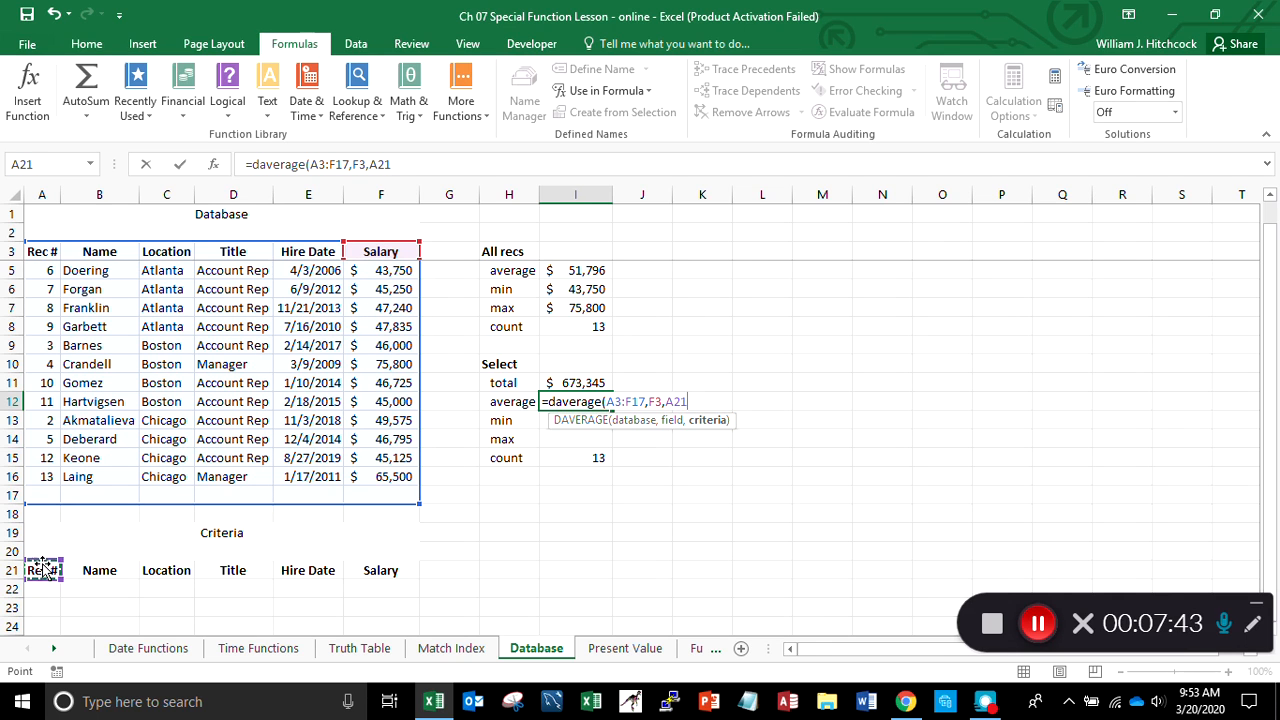
left_click_drag(43, 568, 415, 592)
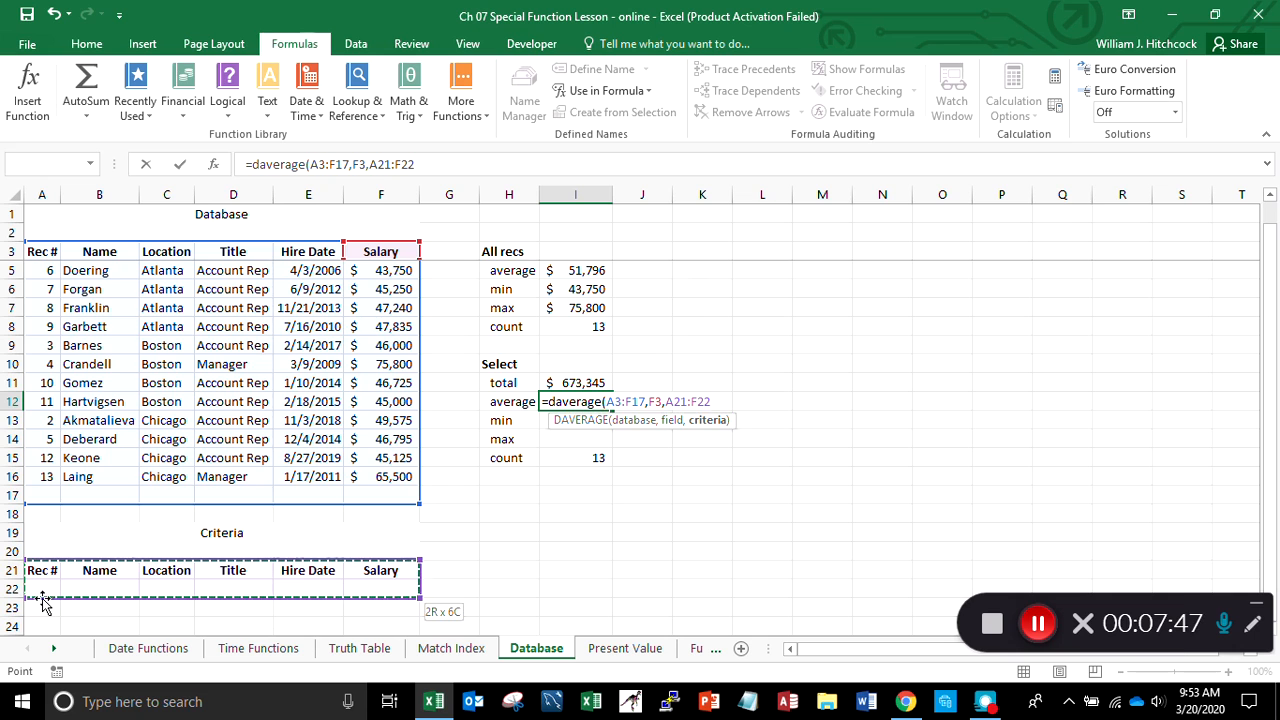
key("Return")
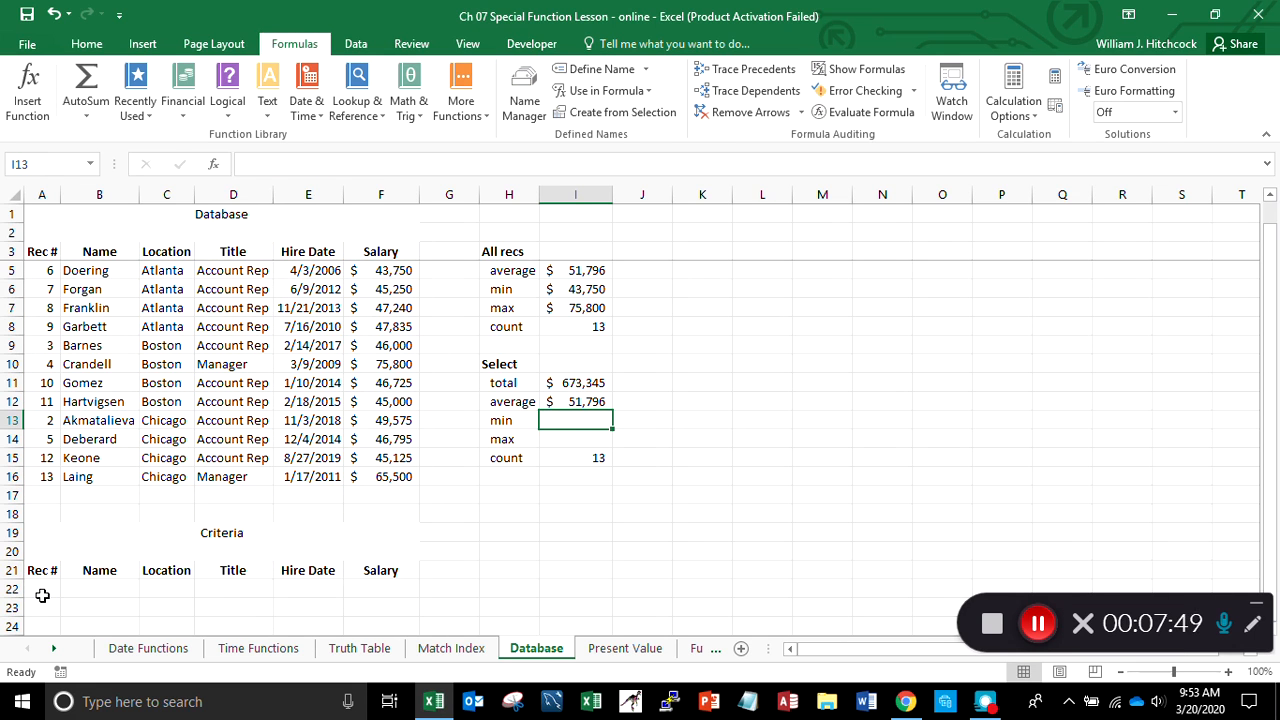
Step: Begin a DMIN formula in I13, the min of the Select block, with A3:F17 as the database argument
type("=min")
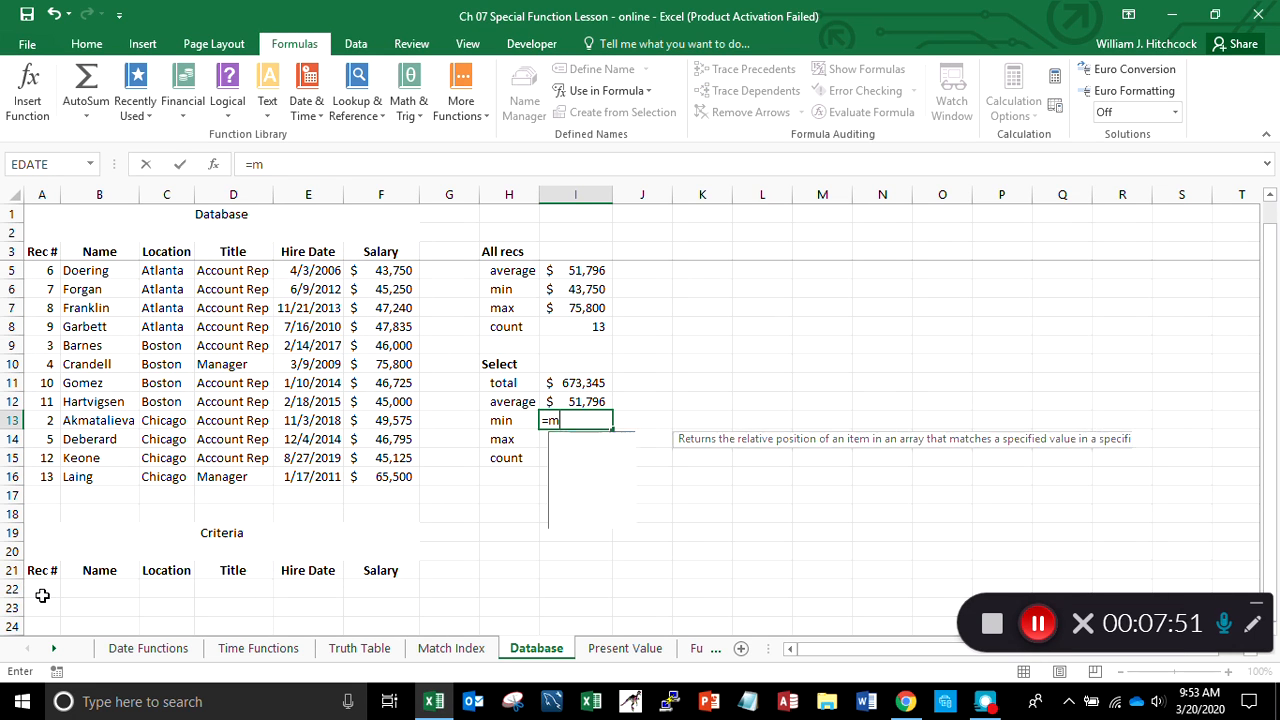
key("BackSpace")
key("BackSpace")
key("BackSpace")
type("dmin(")
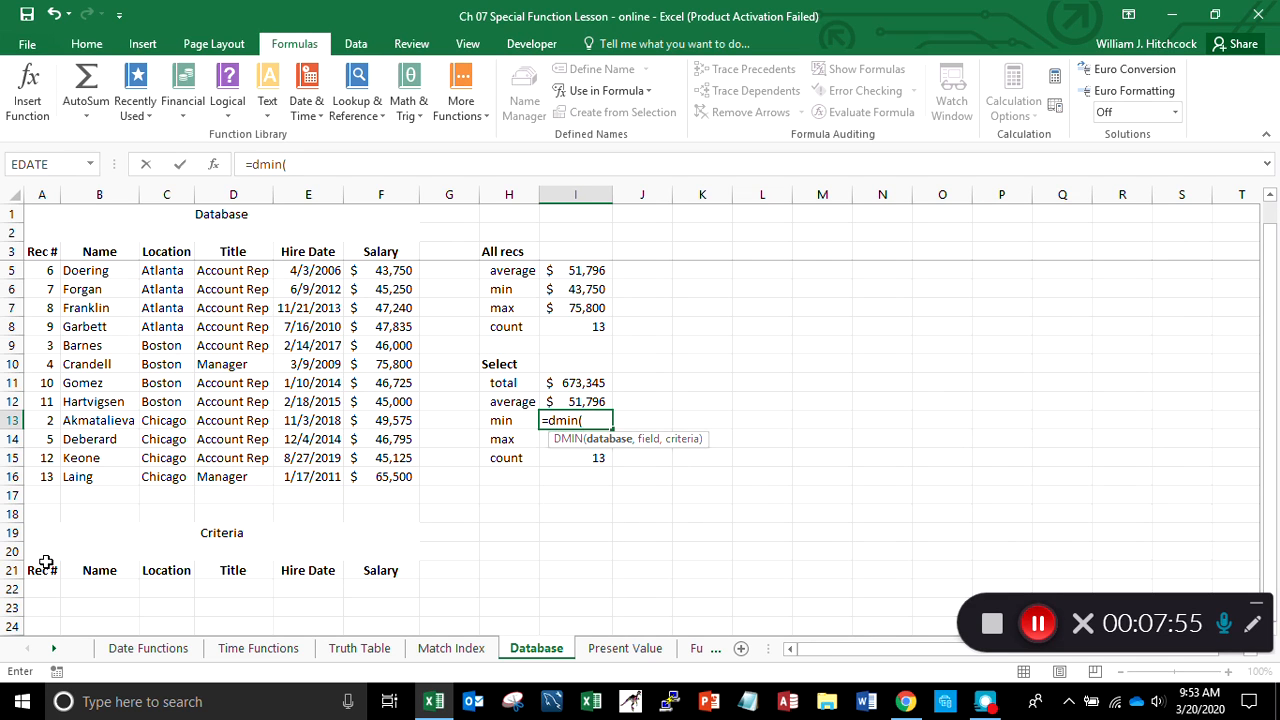
left_click(35, 249)
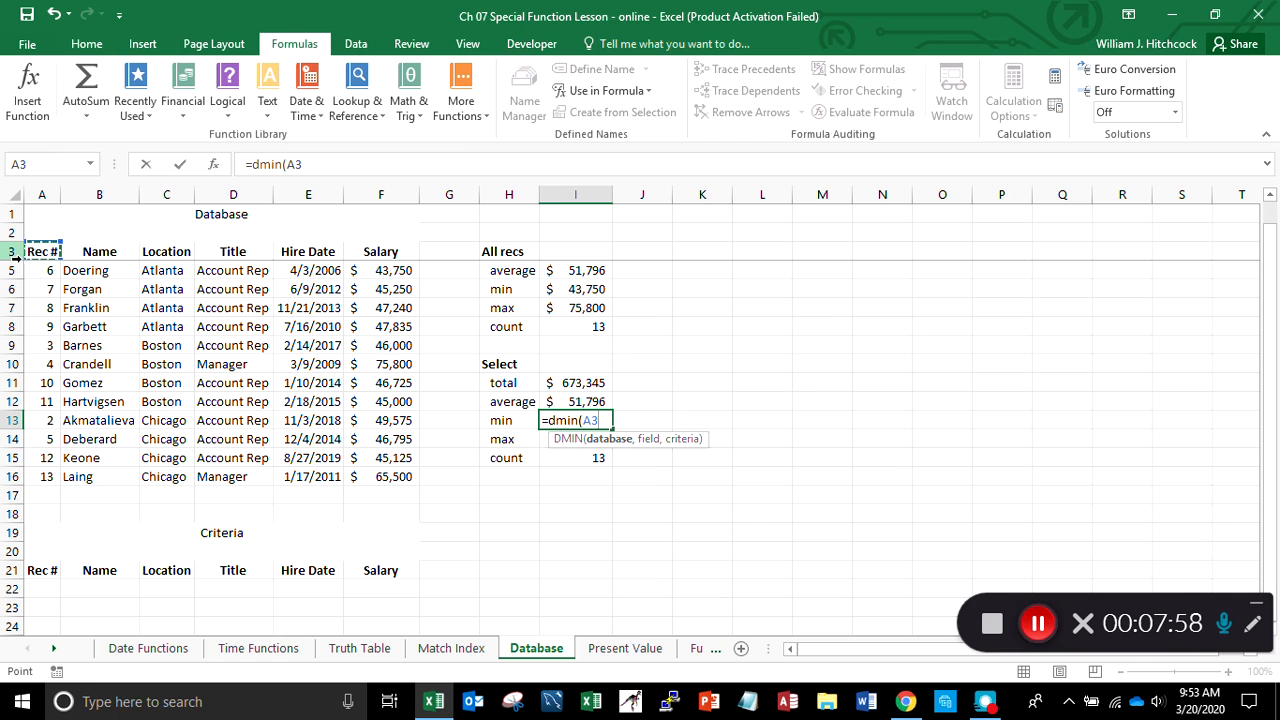
left_click_drag(35, 250, 380, 496)
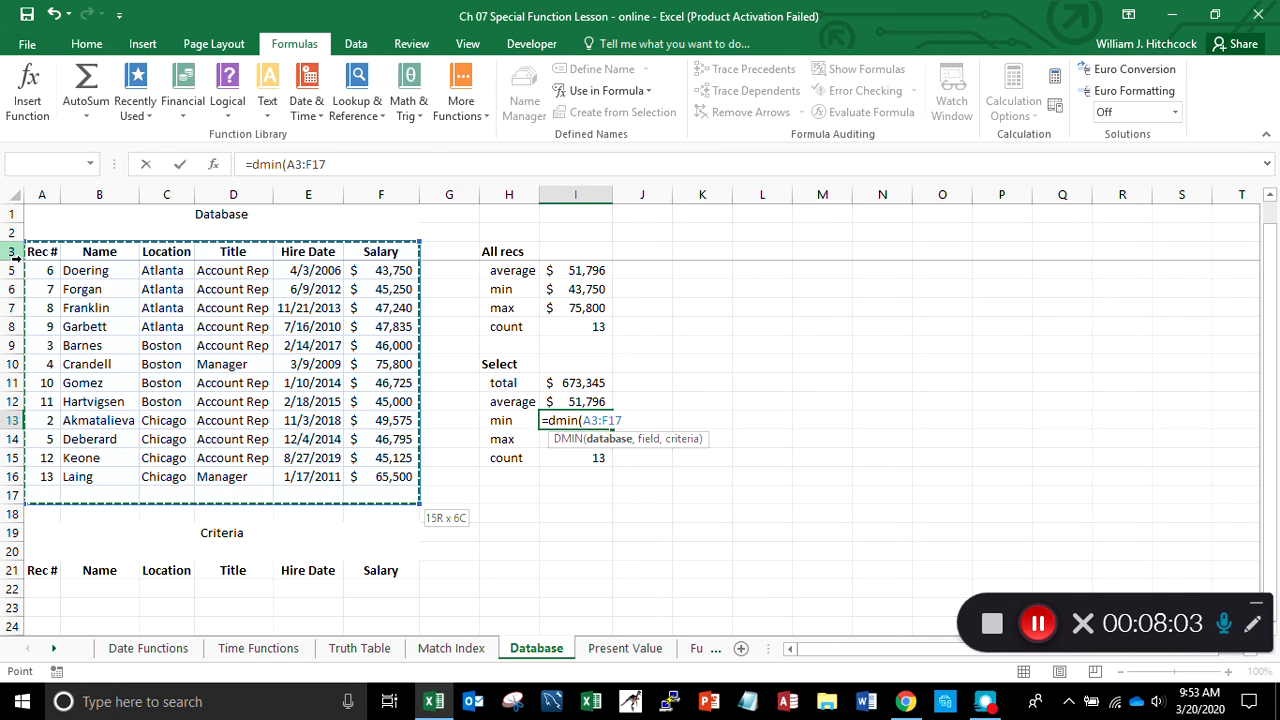
type(",")
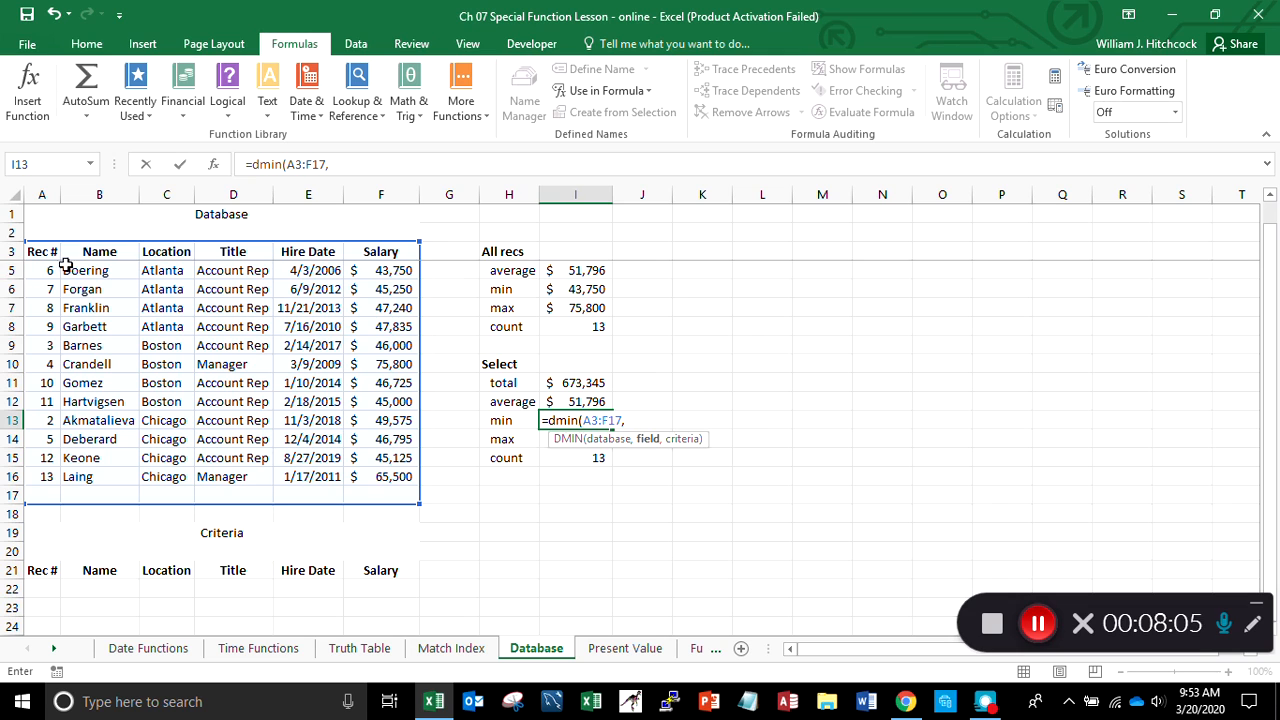
Step: Complete the DMIN formula with the Salary heading F3 as the field and A21:F22 as the criteria
left_click(389, 254)
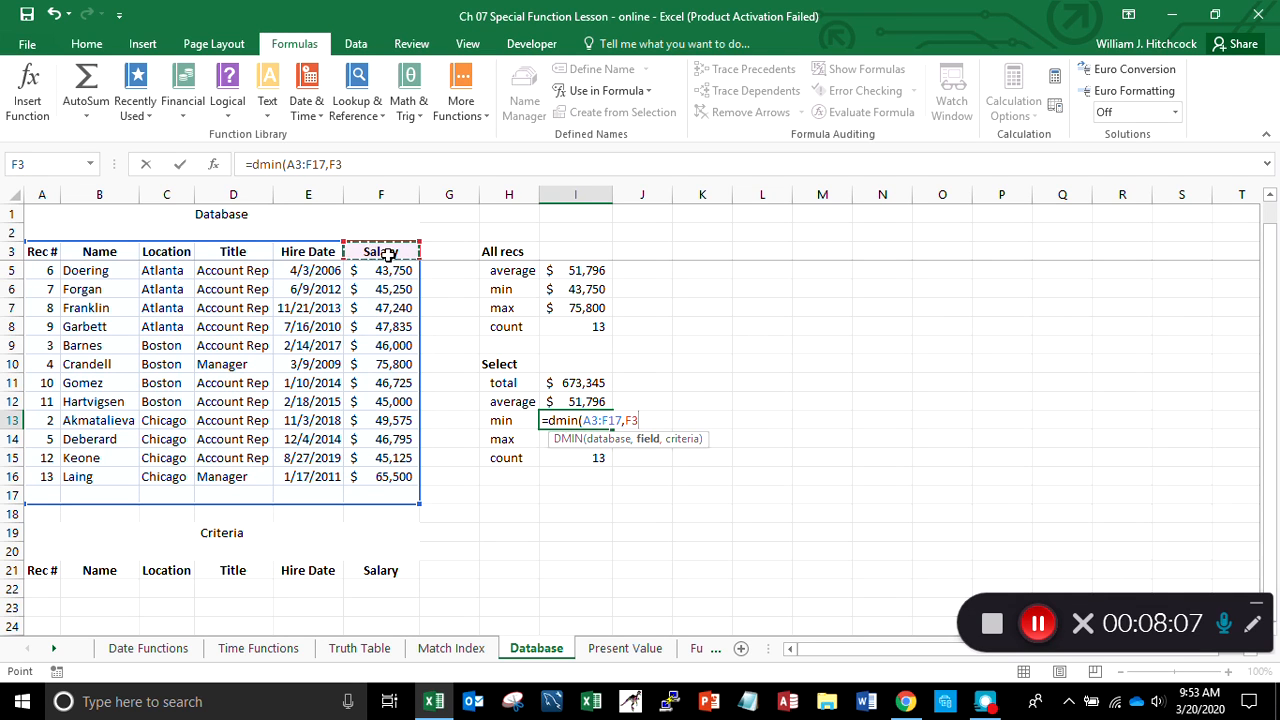
left_click(42, 570)
key("End")
key("shift+Right")
key("shift+Down")
key("Return")
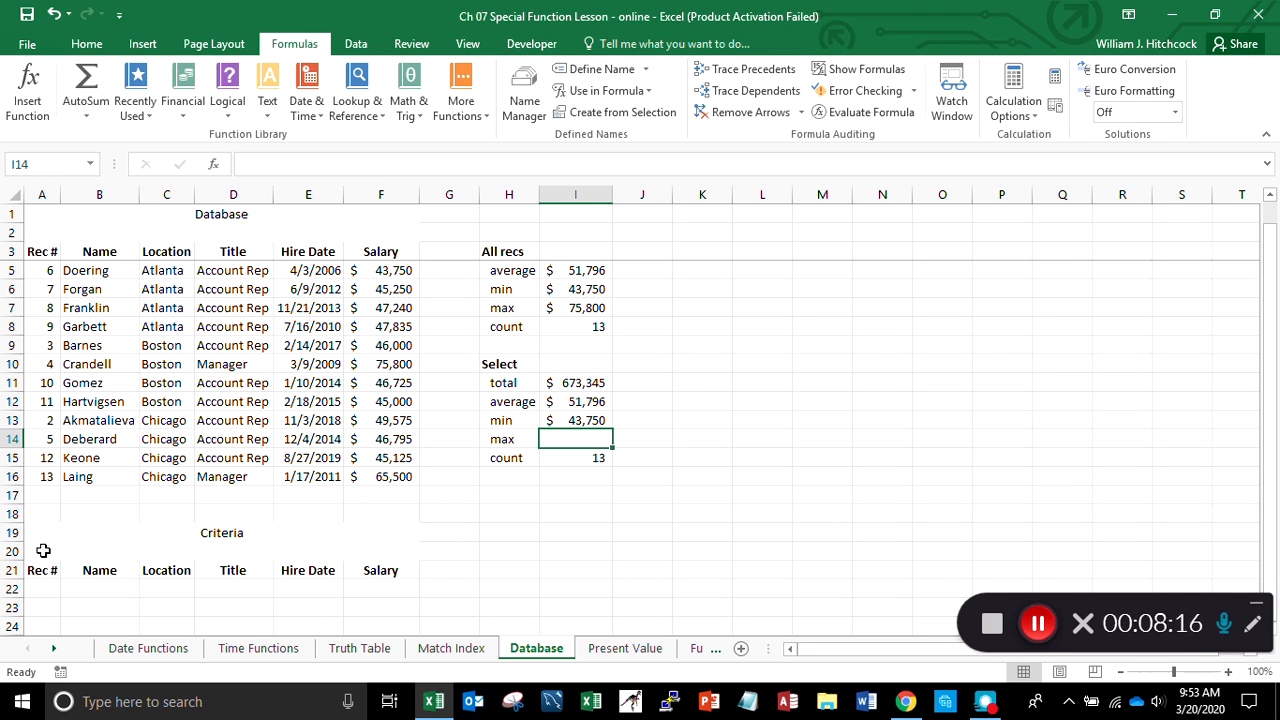
Step: Begin a DMAX formula in I14, the max of the Select block, with A3:F17 as the database argument
type("=")
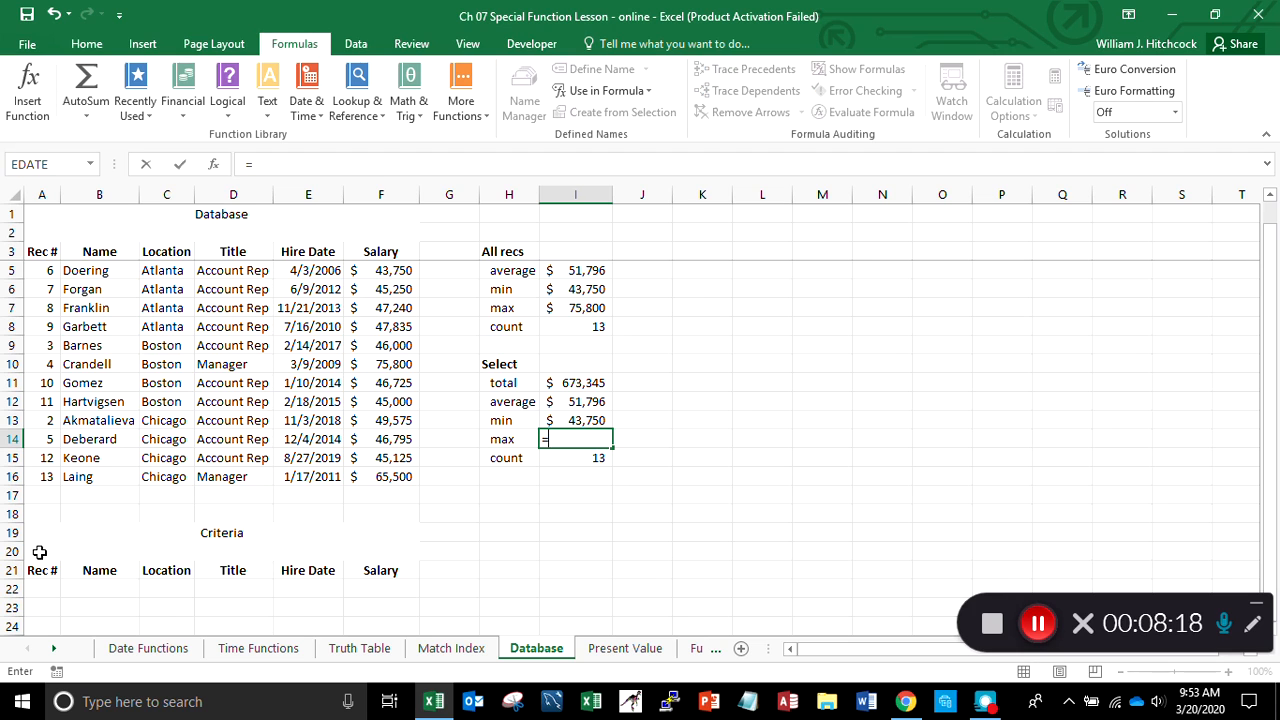
type("dma")
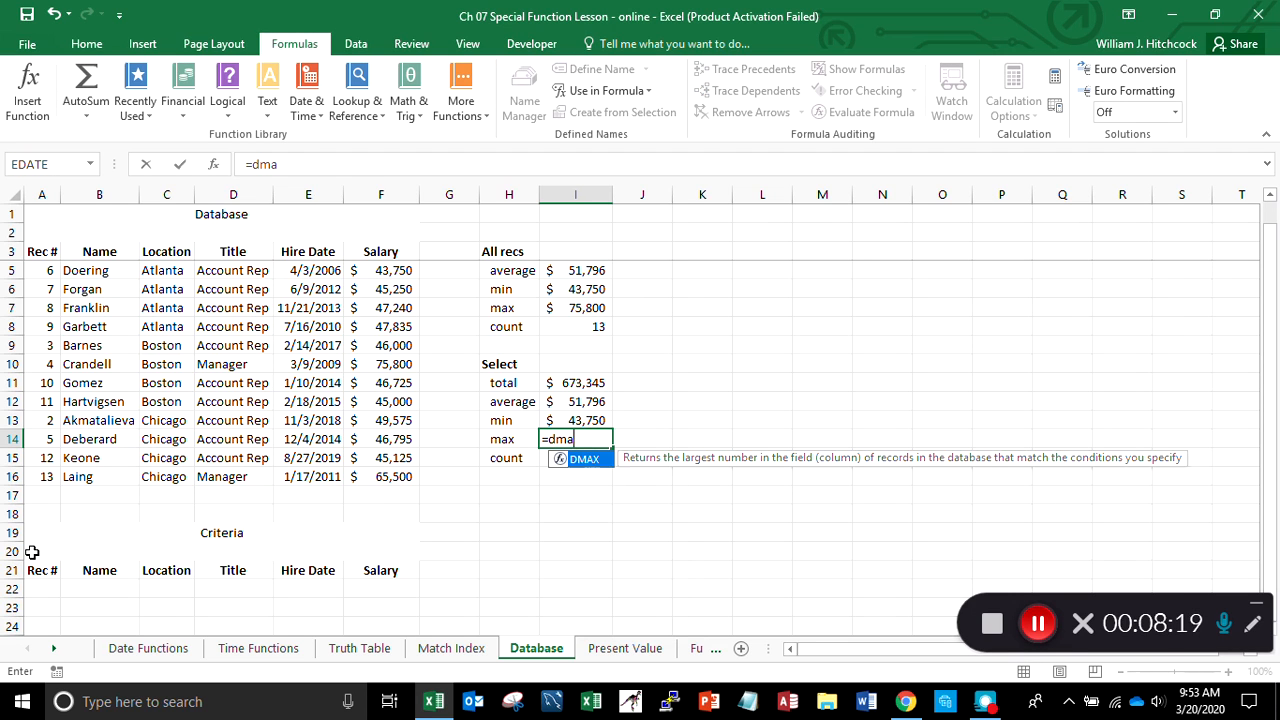
type("x(")
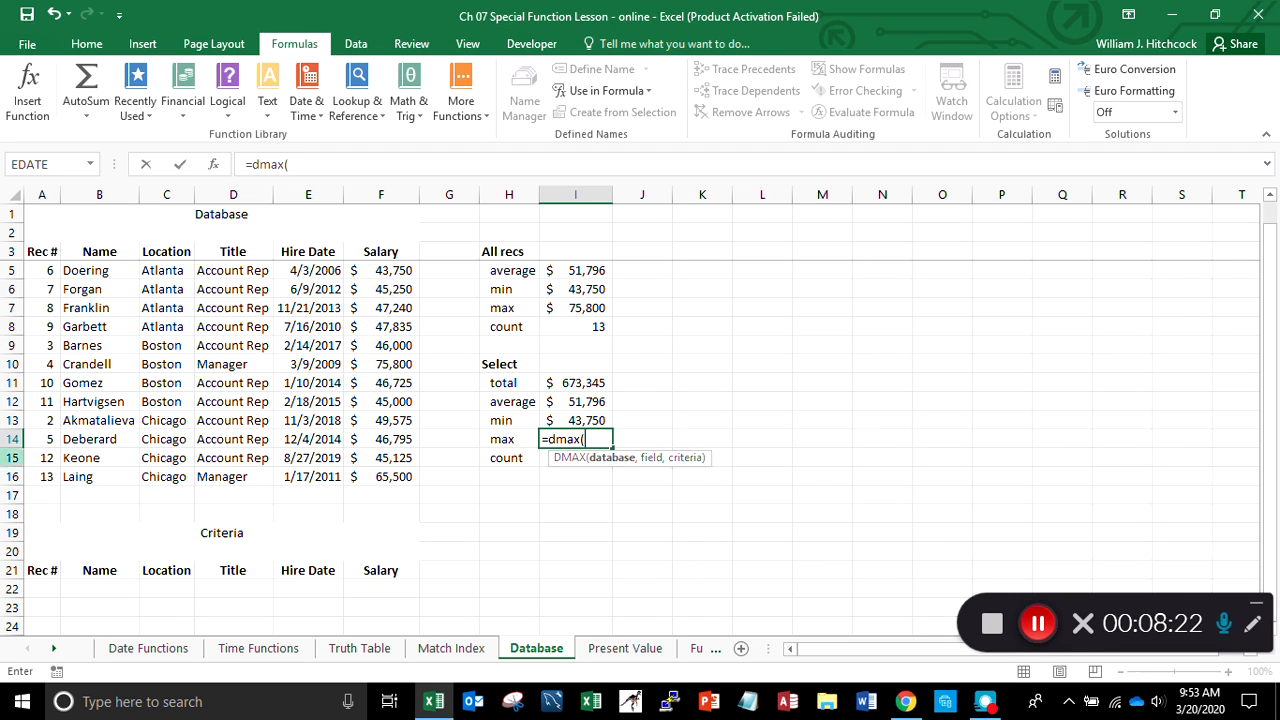
left_click(42, 249)
key("End")
key("shift+Down")
key("shift+Down")
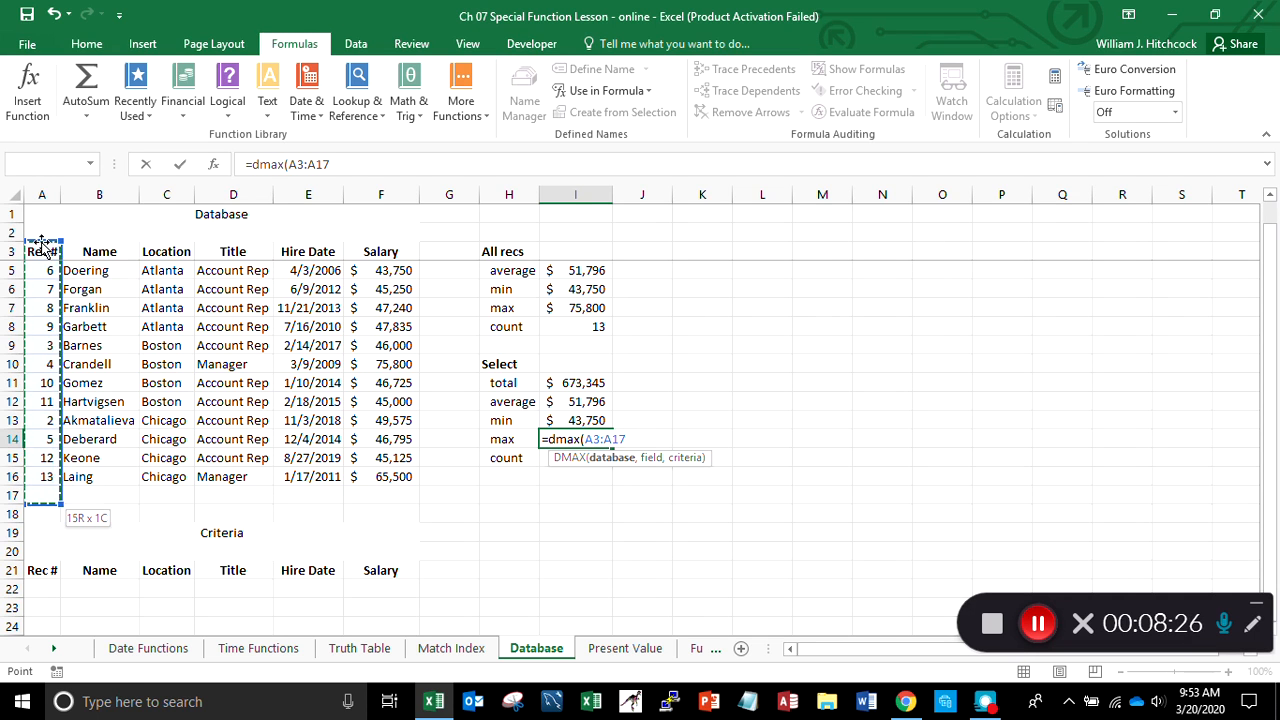
key("End")
key("shift+Right")
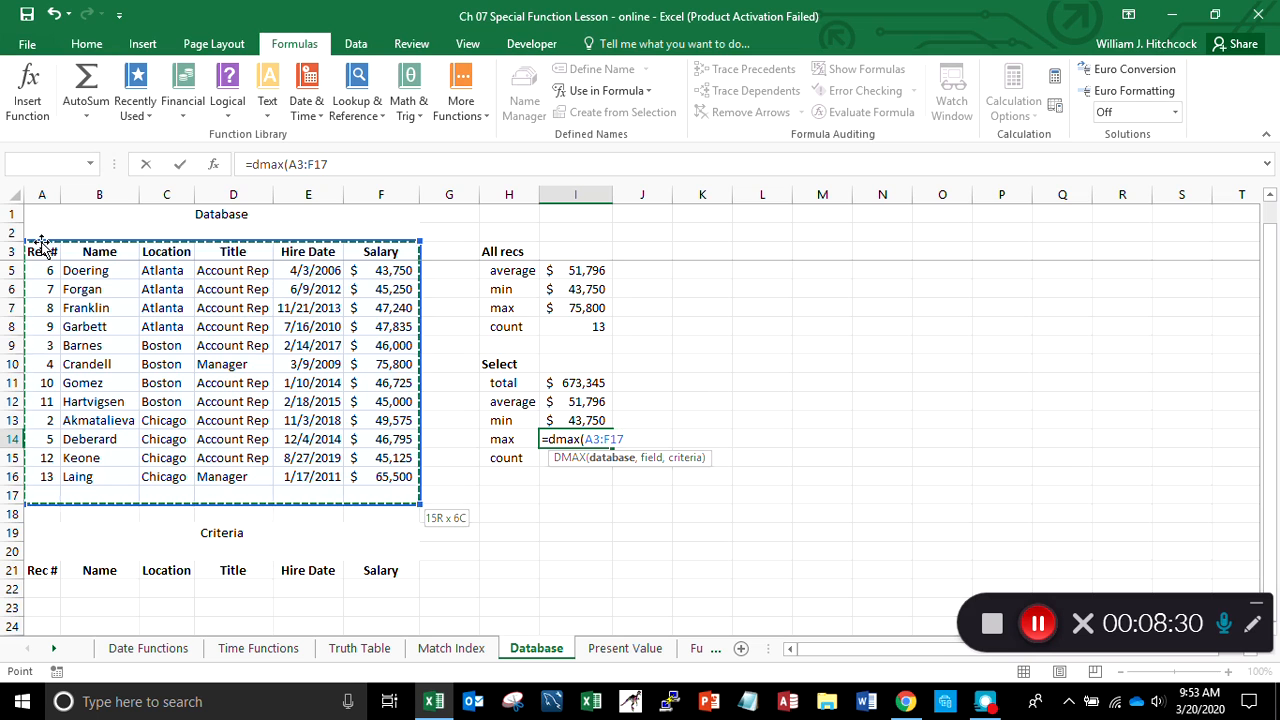
Step: Complete the DMAX formula in I14 with the Salary heading F3 as the field and A21:F22 as the criteria
type(",")
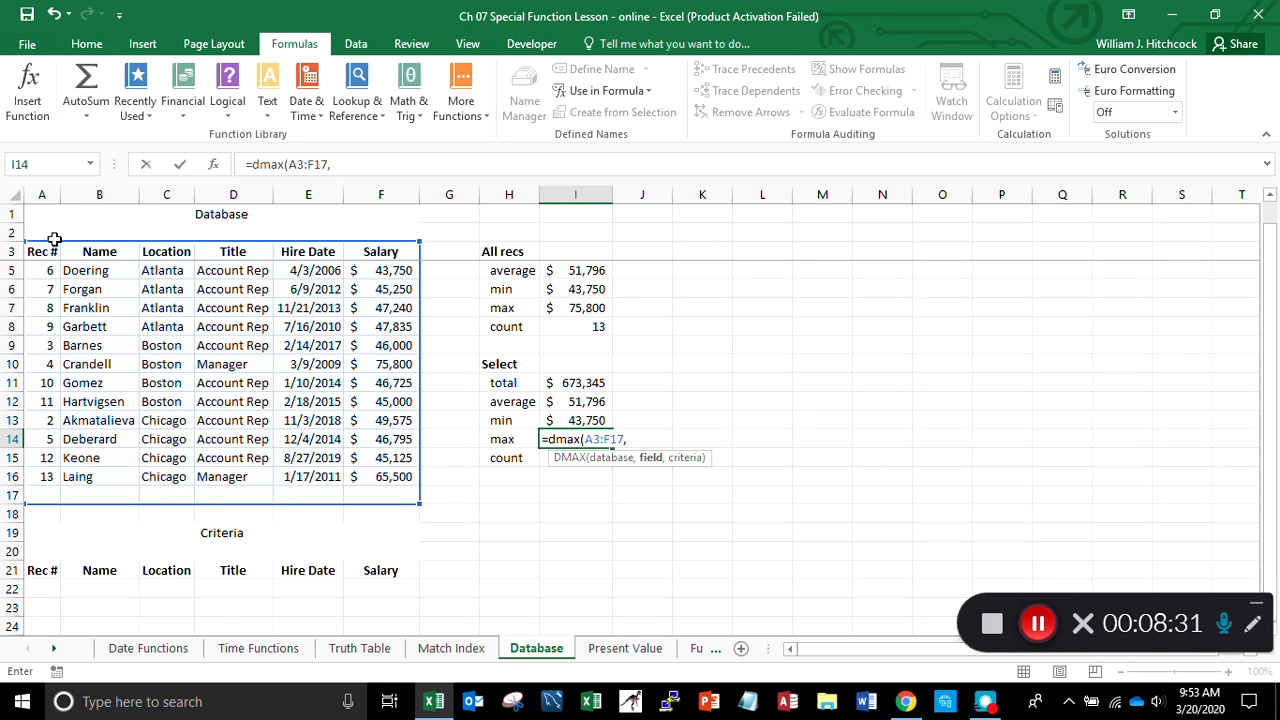
left_click(376, 256)
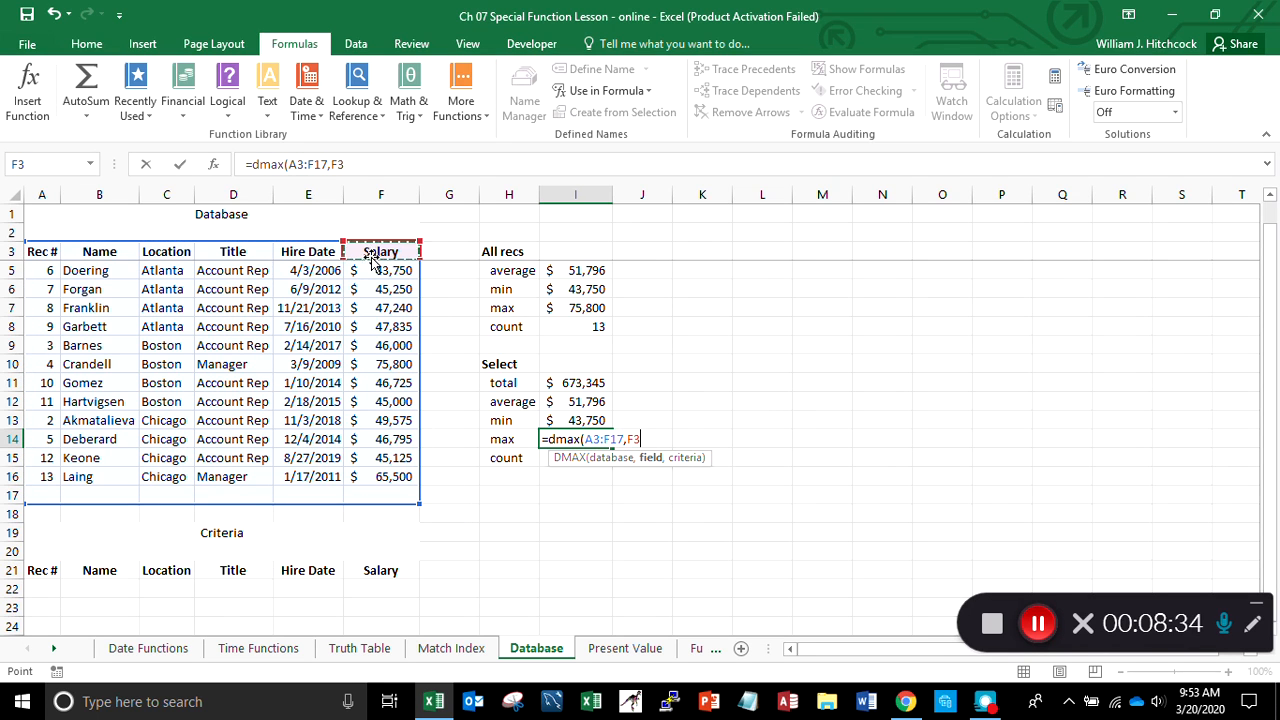
type(",")
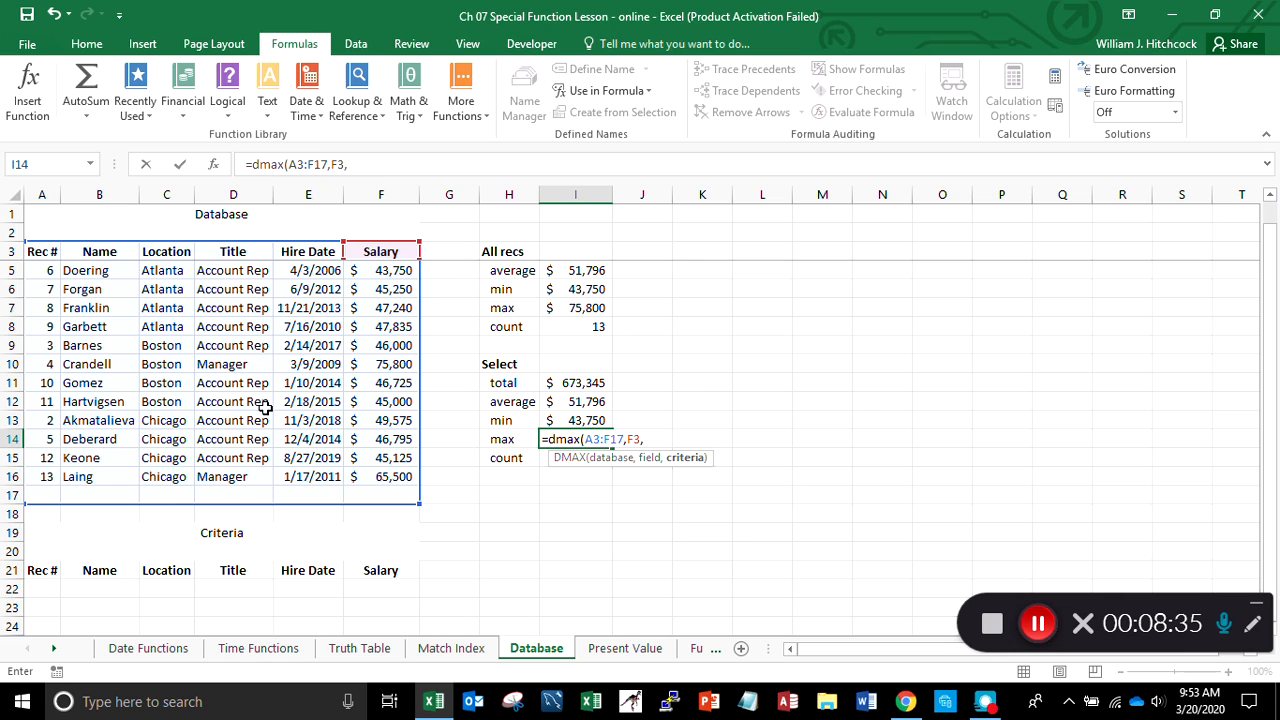
left_click(35, 572)
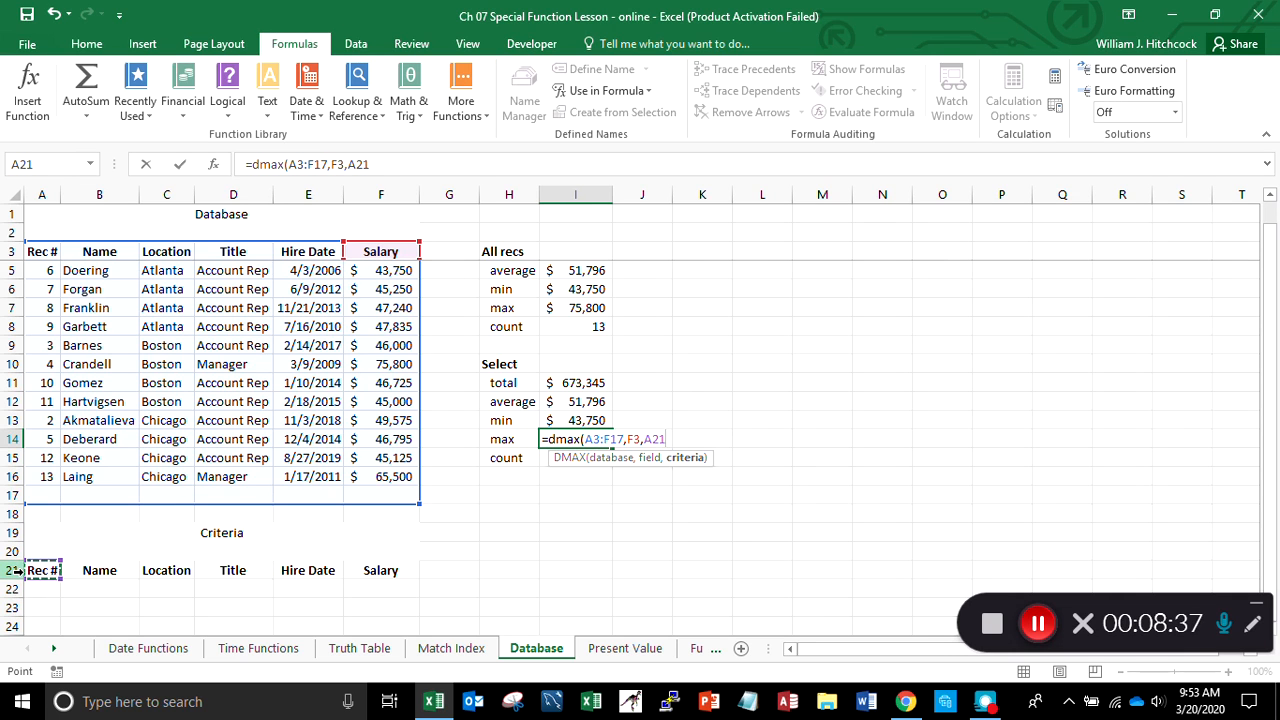
key("End")
key("shift+Right")
key("shift+Down")
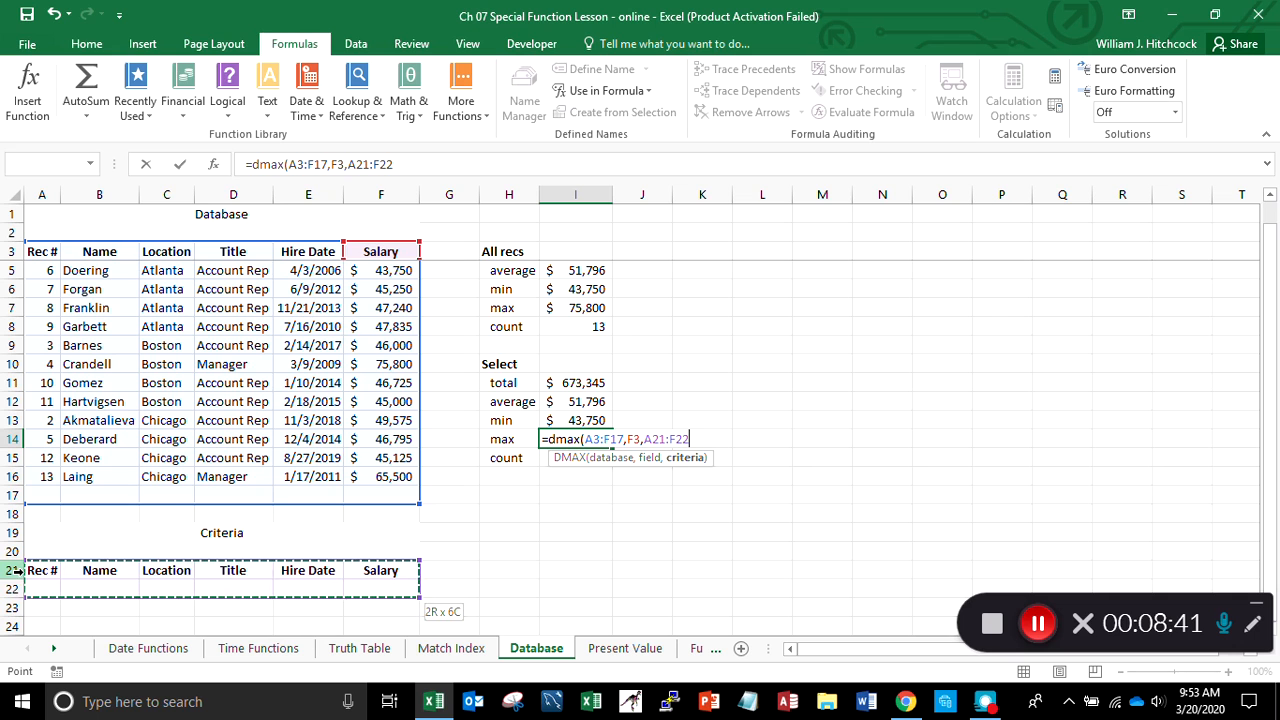
key("ctrl+Return")
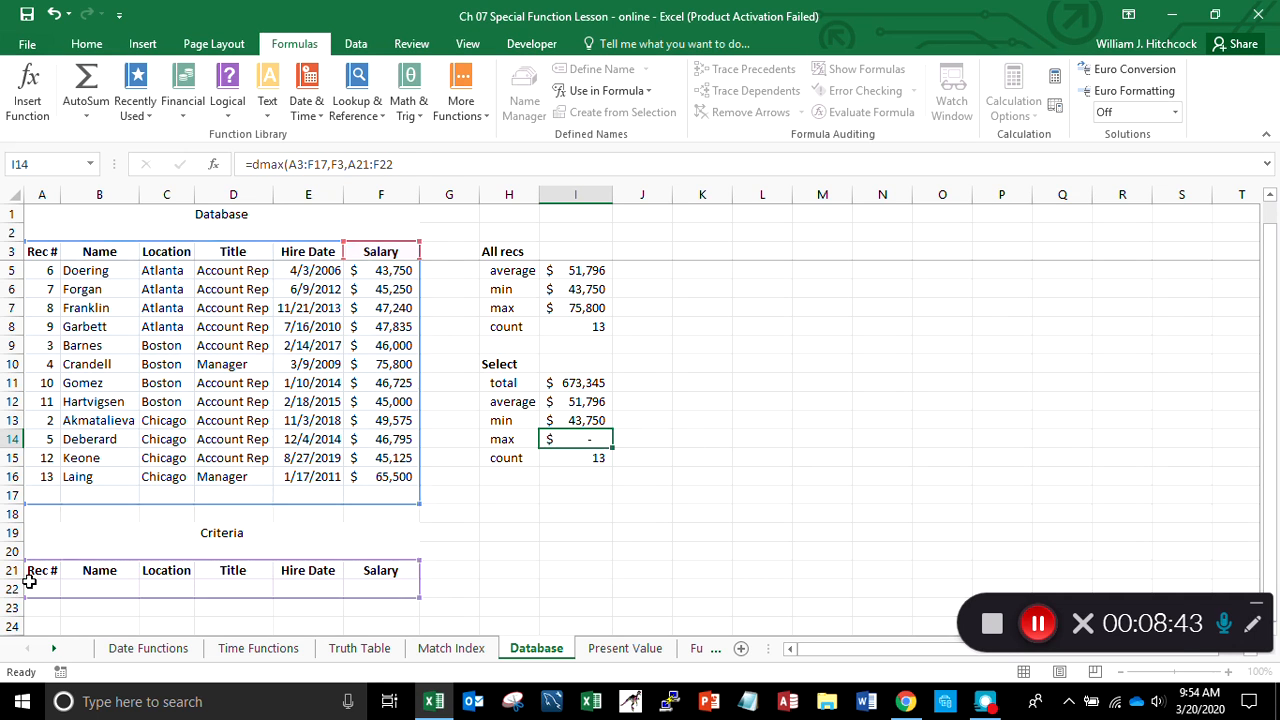
key("Return")
Step: Review the Select and All recs summary formulas in column I up to the first database record
key("Up")
key("Up")
key("Up")
key("Up")
key("Up")
key("Up")
key("Up")
key("Up")
key("Up")
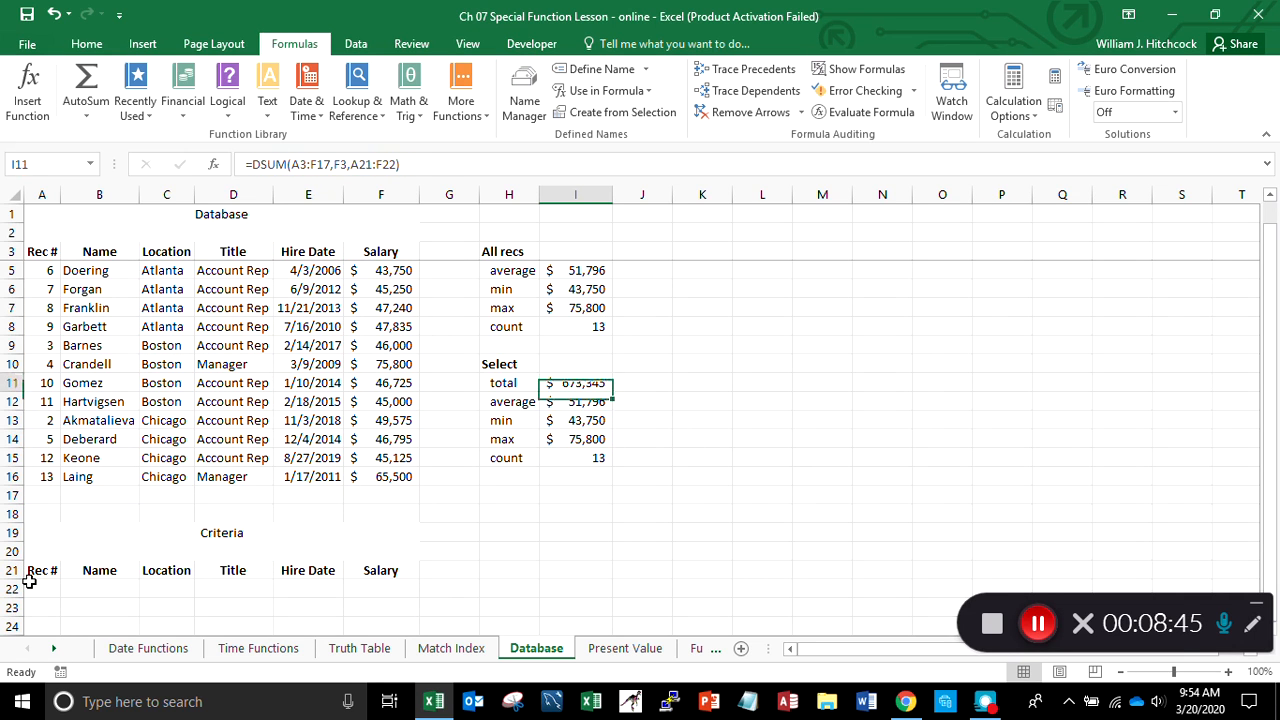
key("Up")
key("Up")
key("Up")
key("Down")
key("Down")
key("Down")
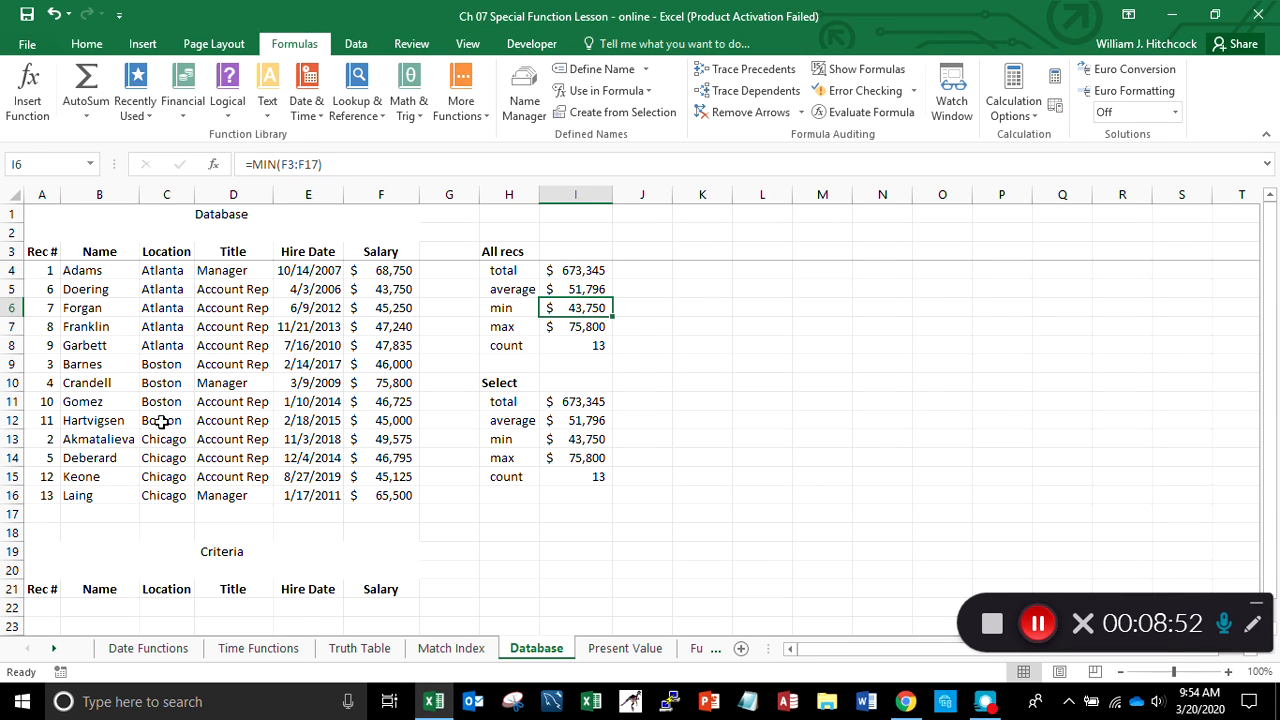
Step: Copy Atlanta from C4 into C22 as the Location criterion
left_click(160, 268)
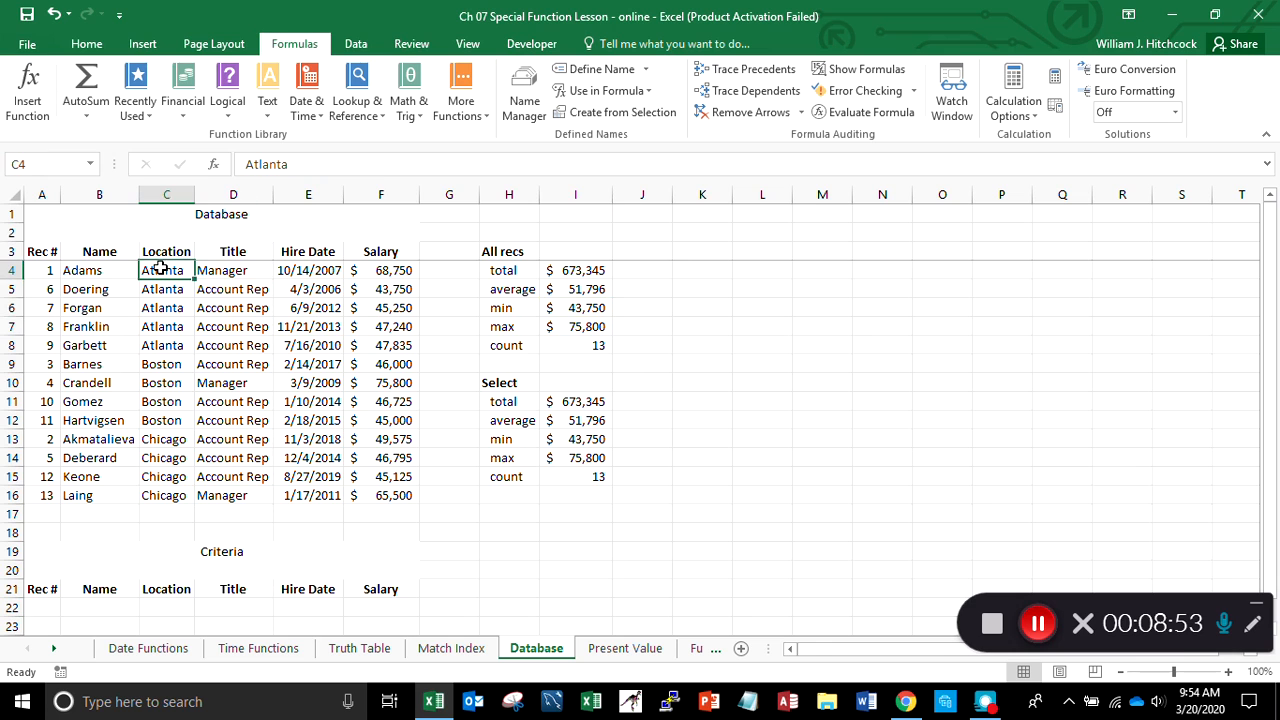
key("ctrl+c")
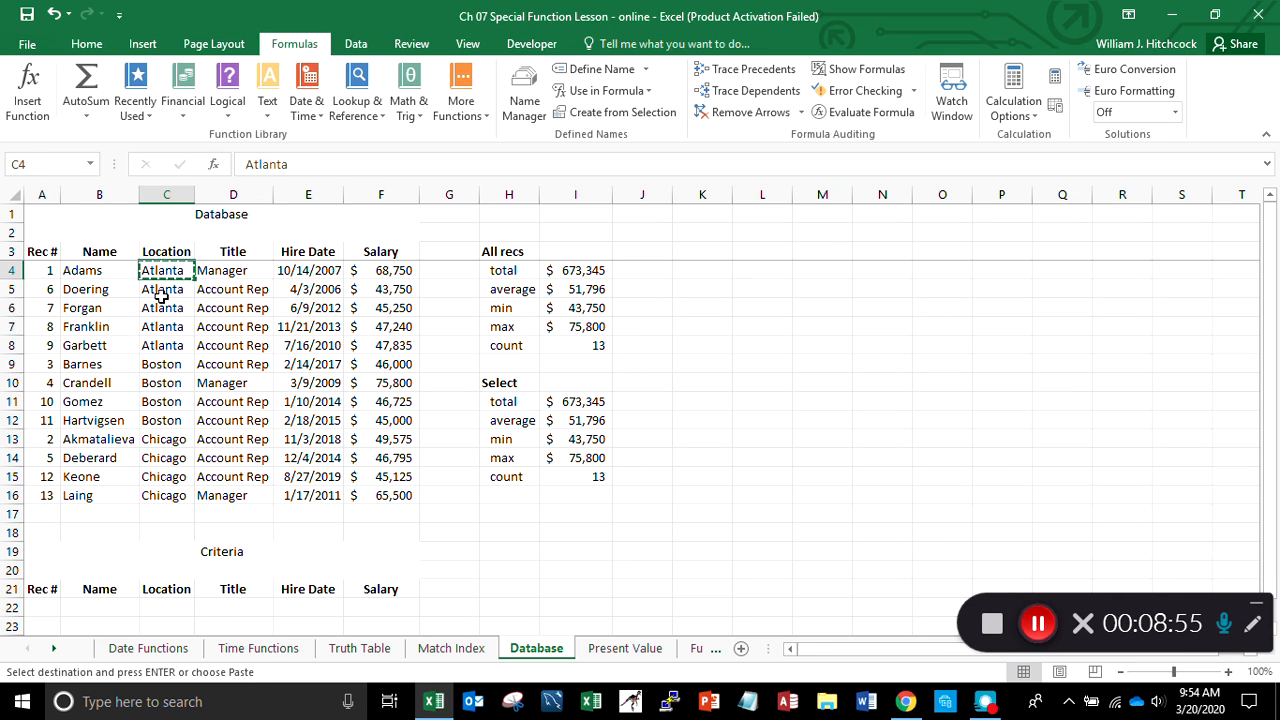
left_click(164, 604)
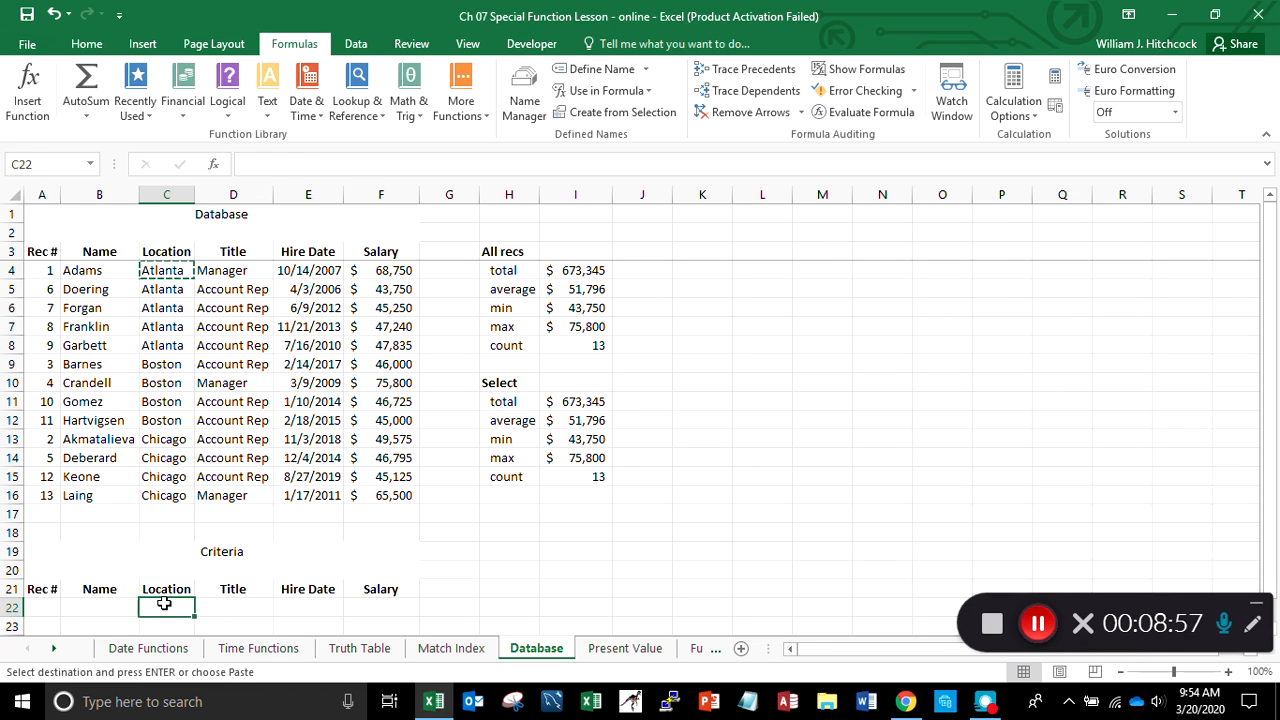
key("Return")
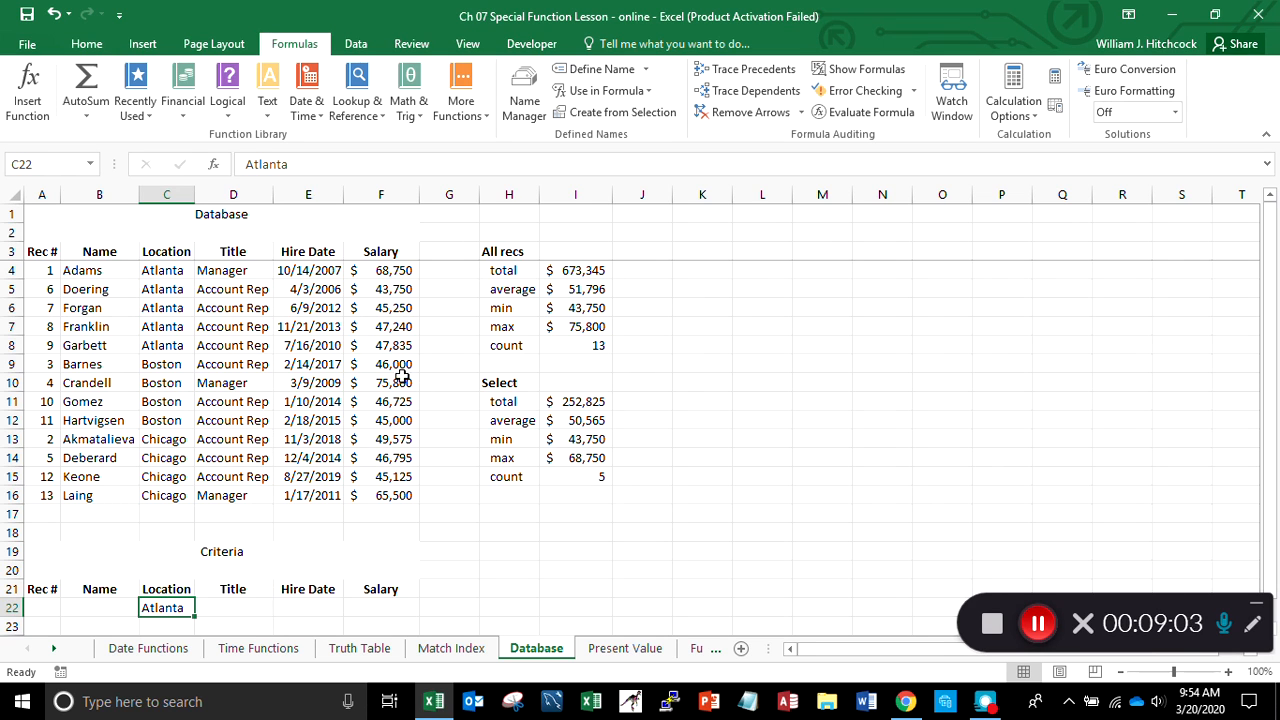
Step: Check the statistics of the Atlanta salaries F4:F8 and view which statistics the status bar can display
left_click_drag(389, 268, 386, 341)
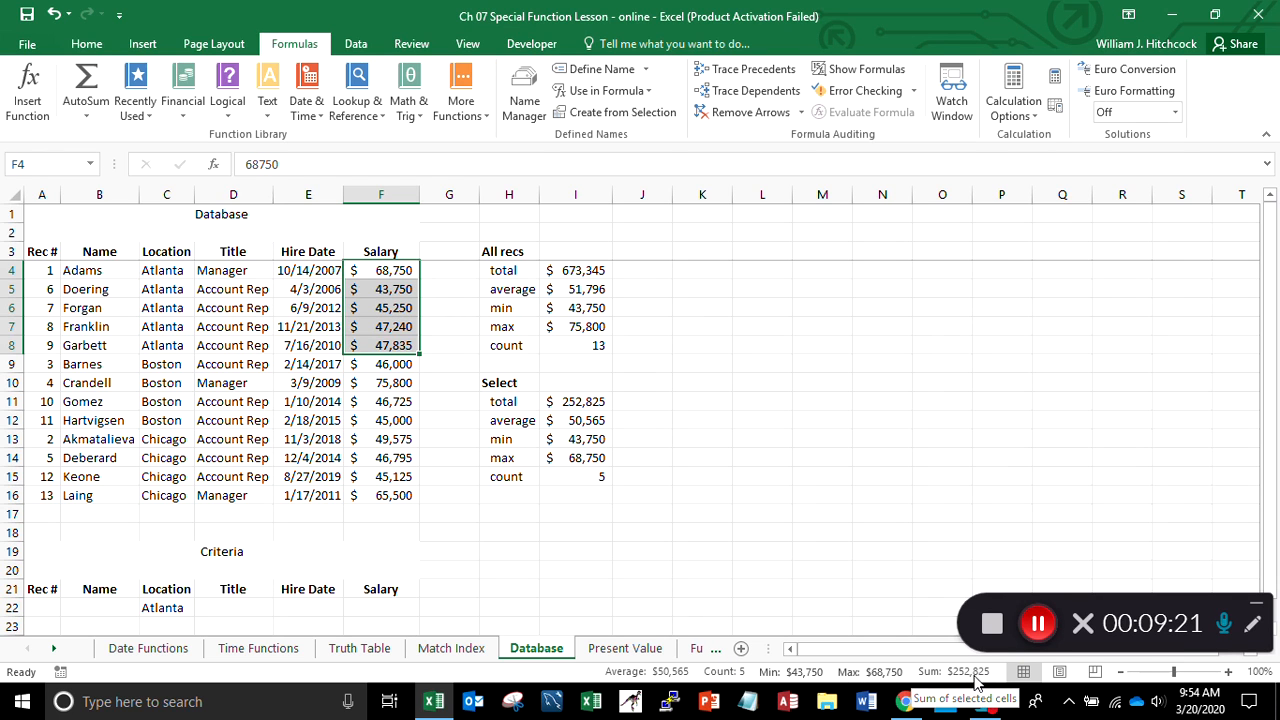
right_click(474, 677)
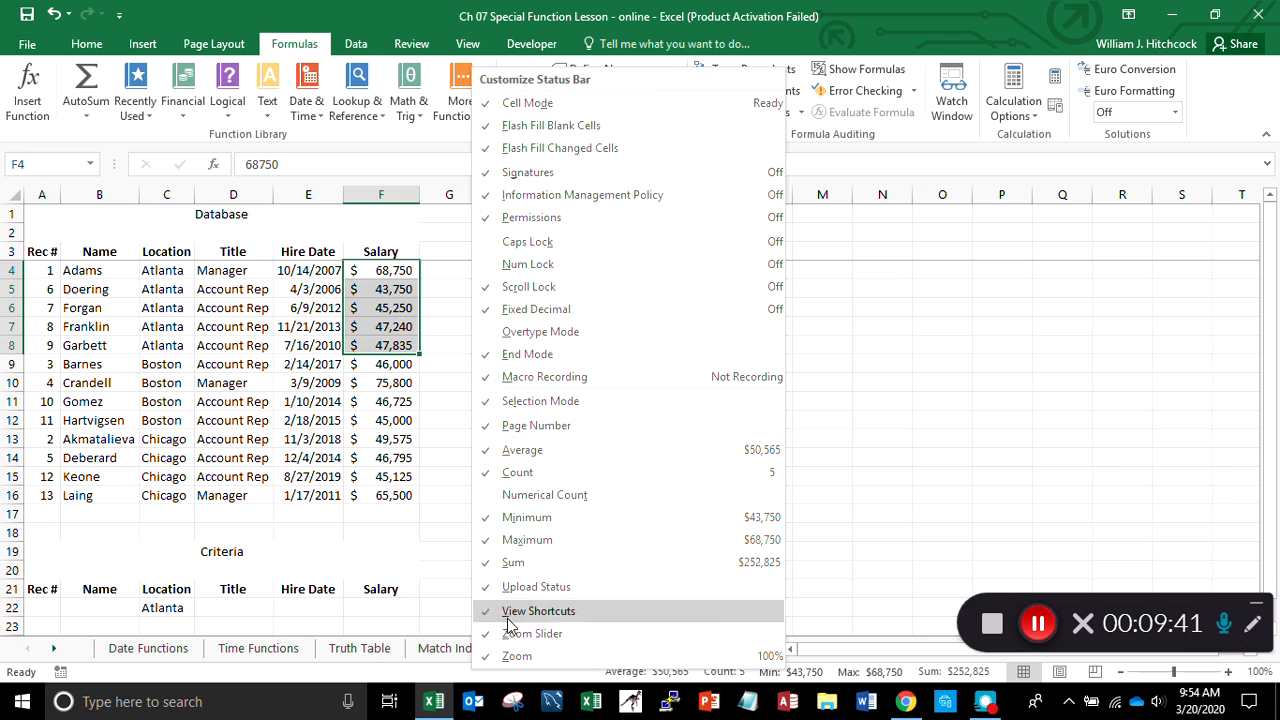
left_click(335, 519)
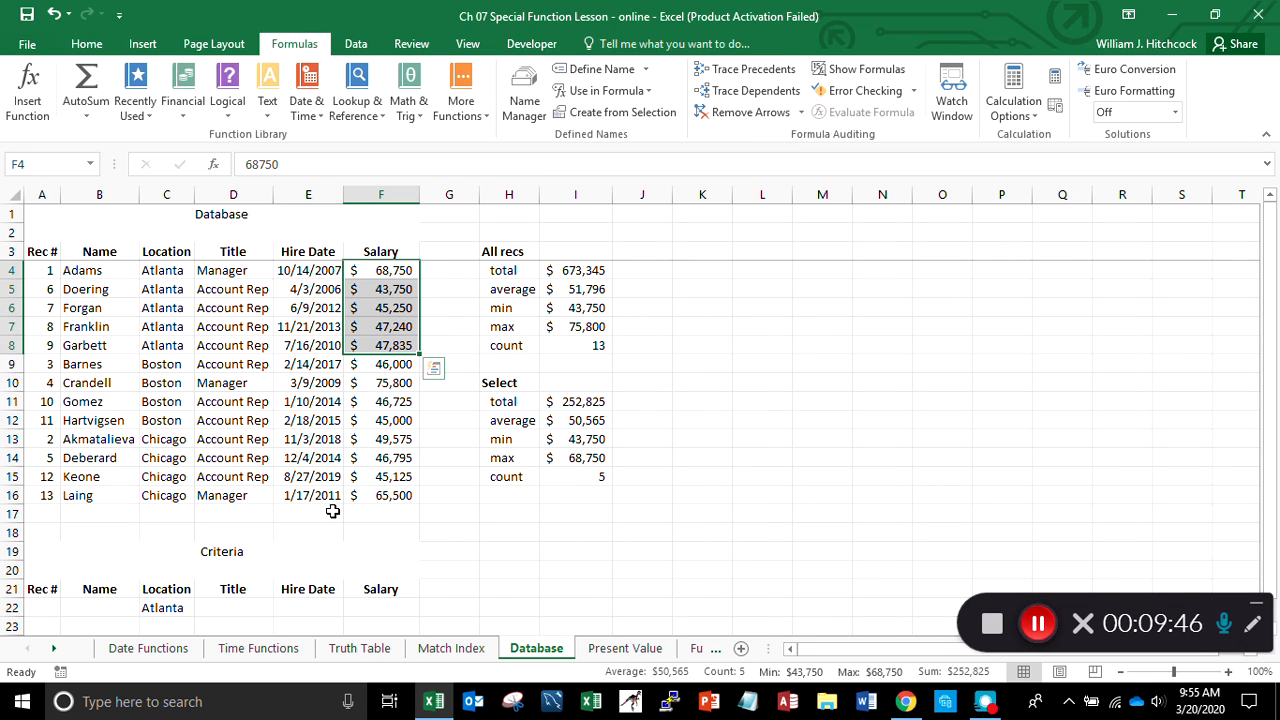
Step: Clear the Location criterion in C22 and enter <50000 as the Salary criterion in F22
left_click(174, 608)
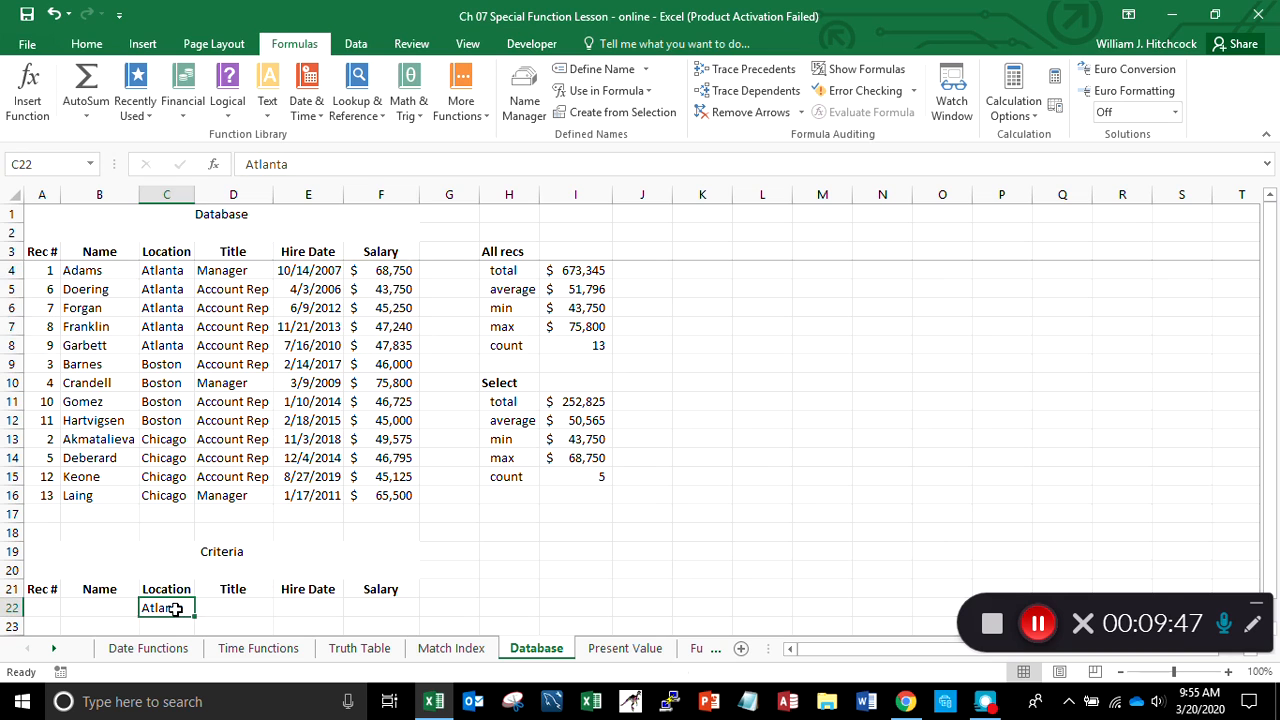
key("Delete")
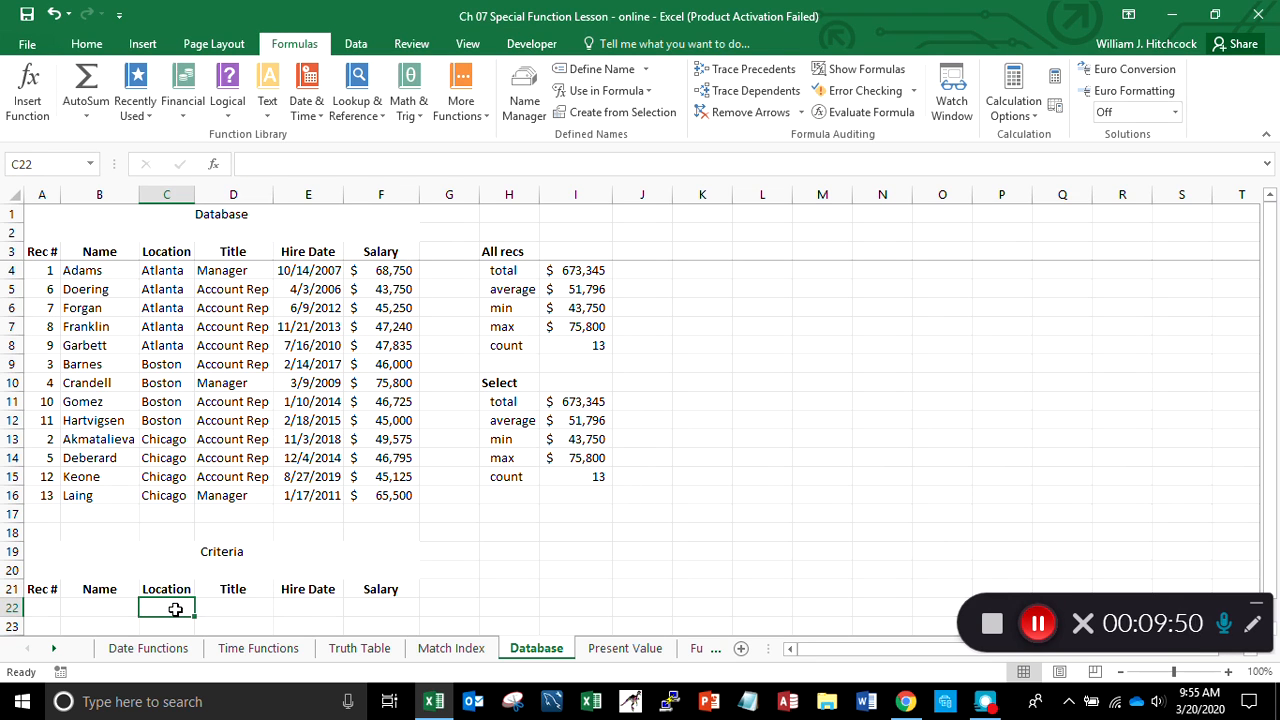
key("Right")
key("Right")
key("Right")
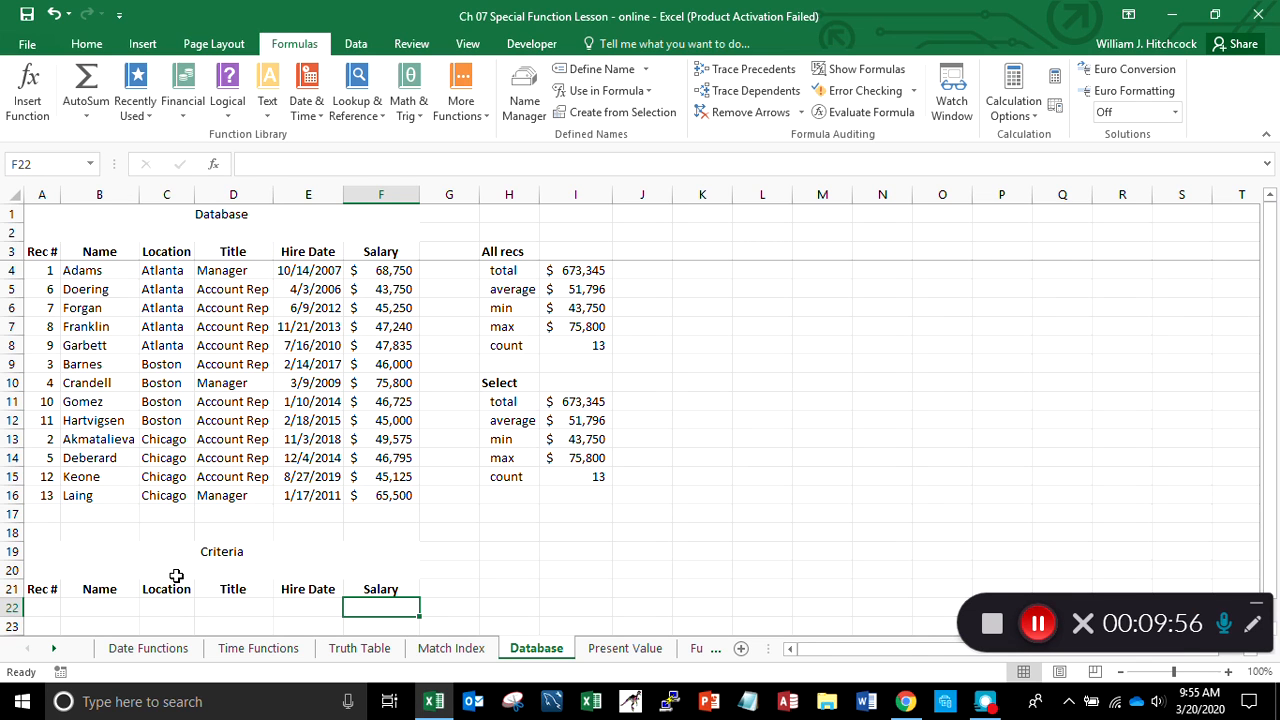
type("<")
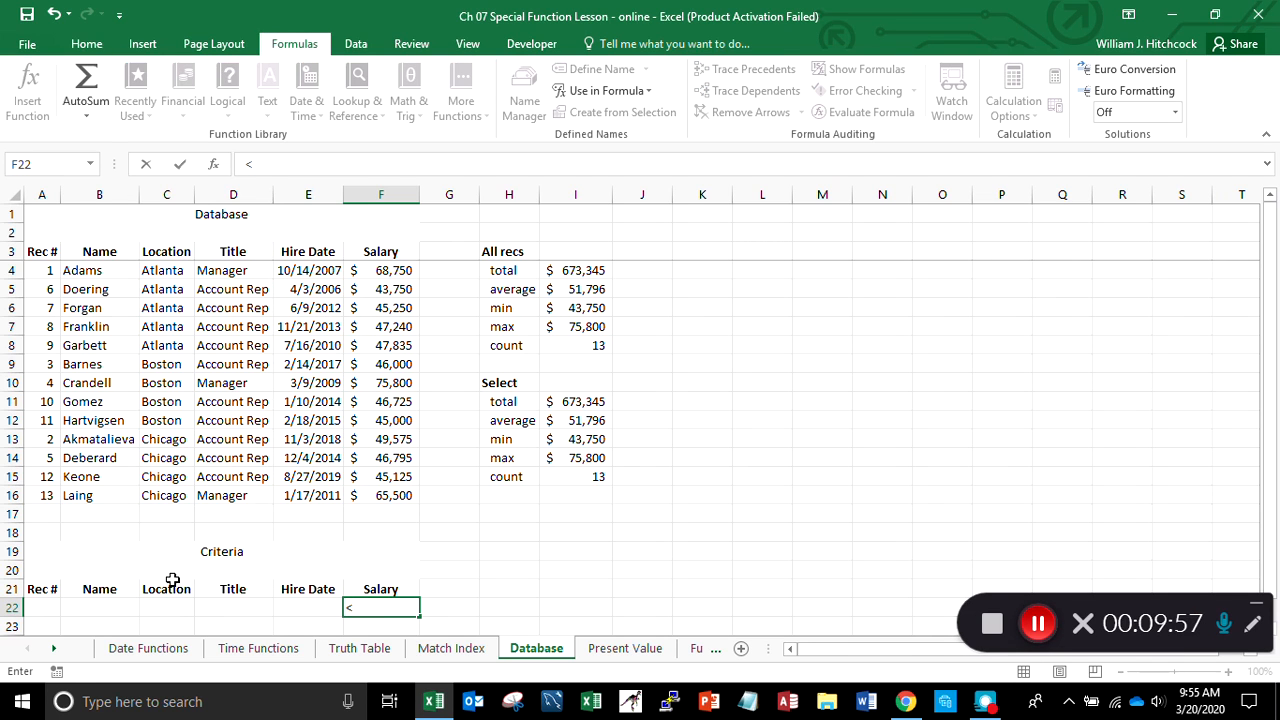
type("50000")
key("Return")
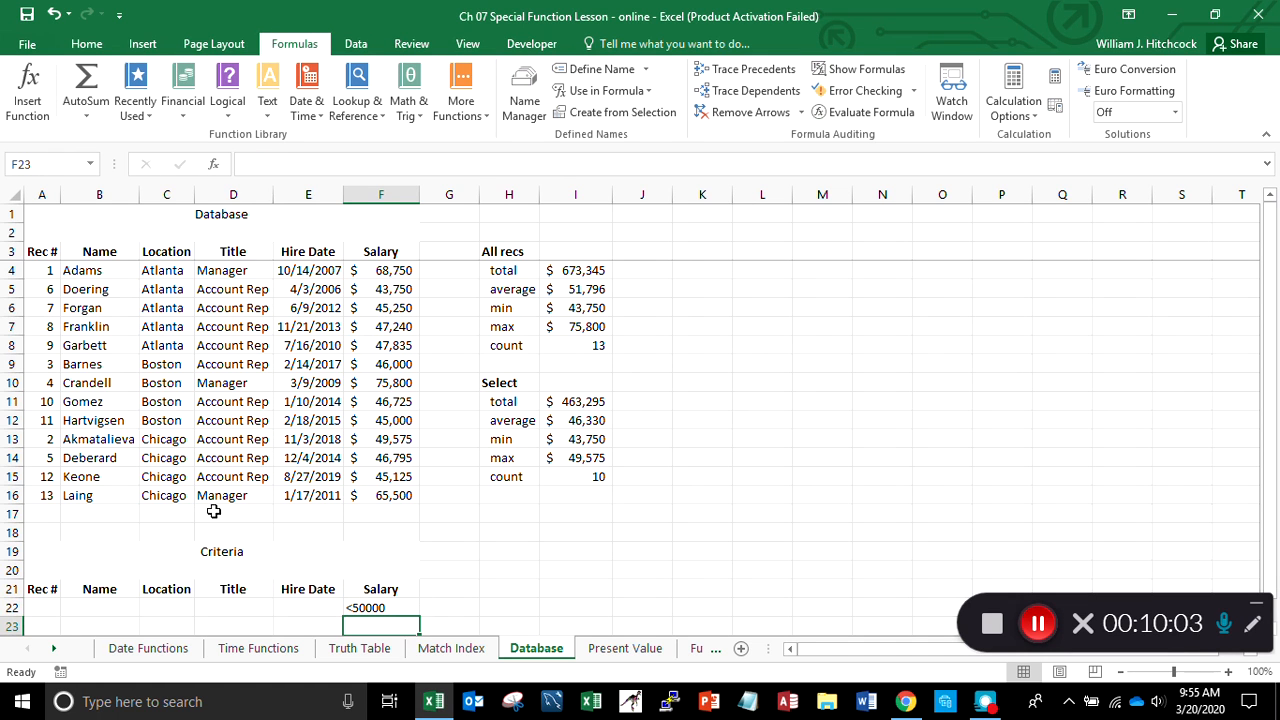
Step: Sort the database records by Salary in ascending order
left_click(386, 270)
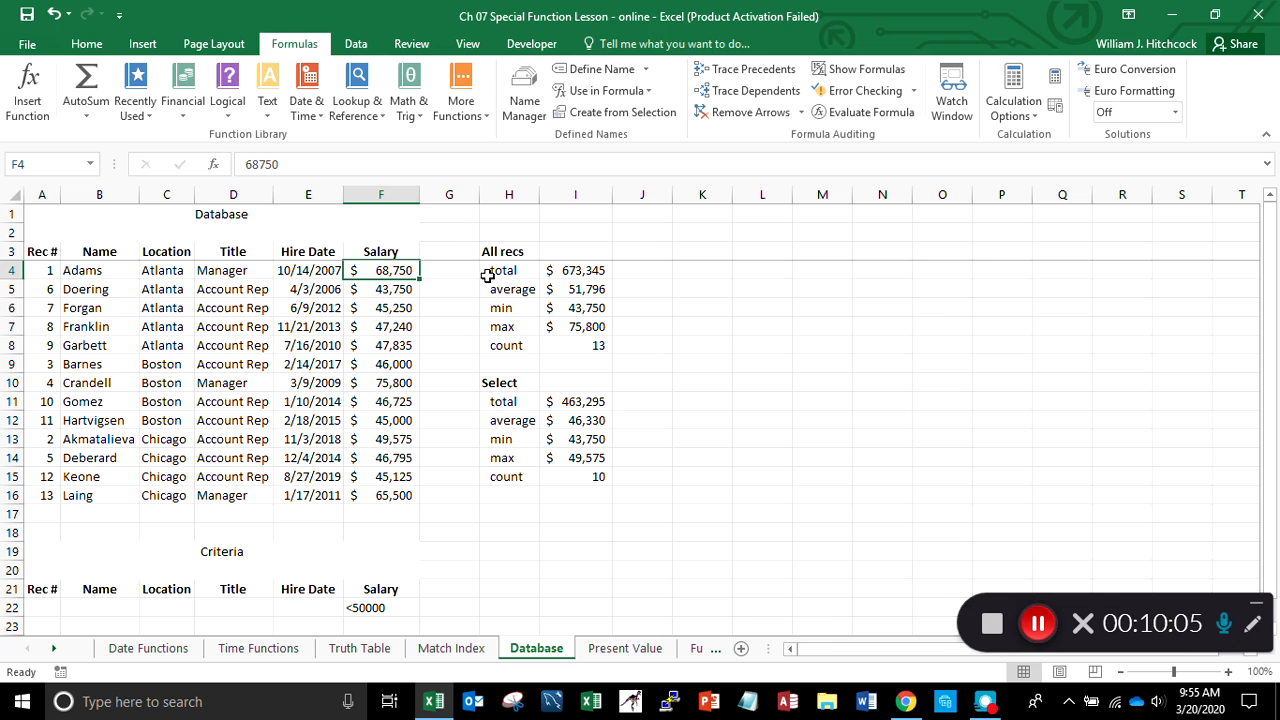
left_click(355, 47)
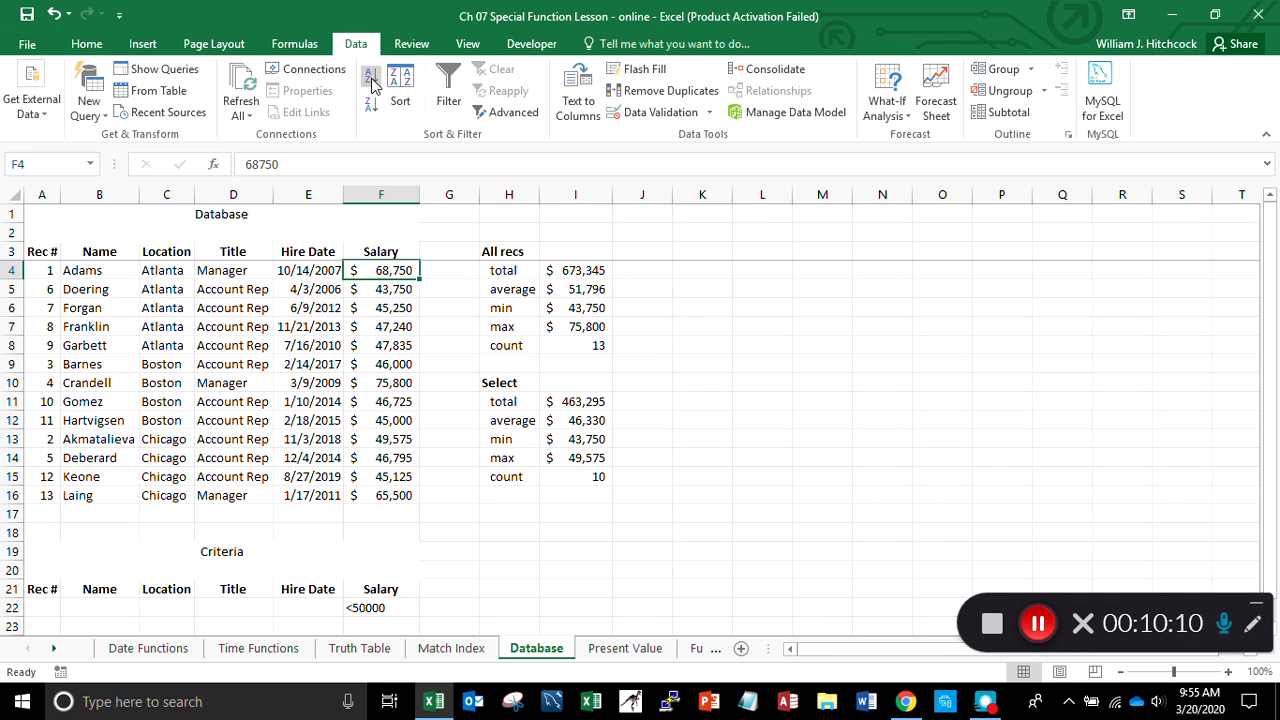
left_click(370, 80)
Step: Select the salaries below 50,000 in F4:F13 to check their statistics against the Select block
key("Up")
key("Down")
key("shift+Down")
key("shift+Down")
key("shift+Down")
key("shift+Down")
key("shift+Down")
key("shift+Down")
key("shift+Down")
key("shift+Down")
key("shift+Down")
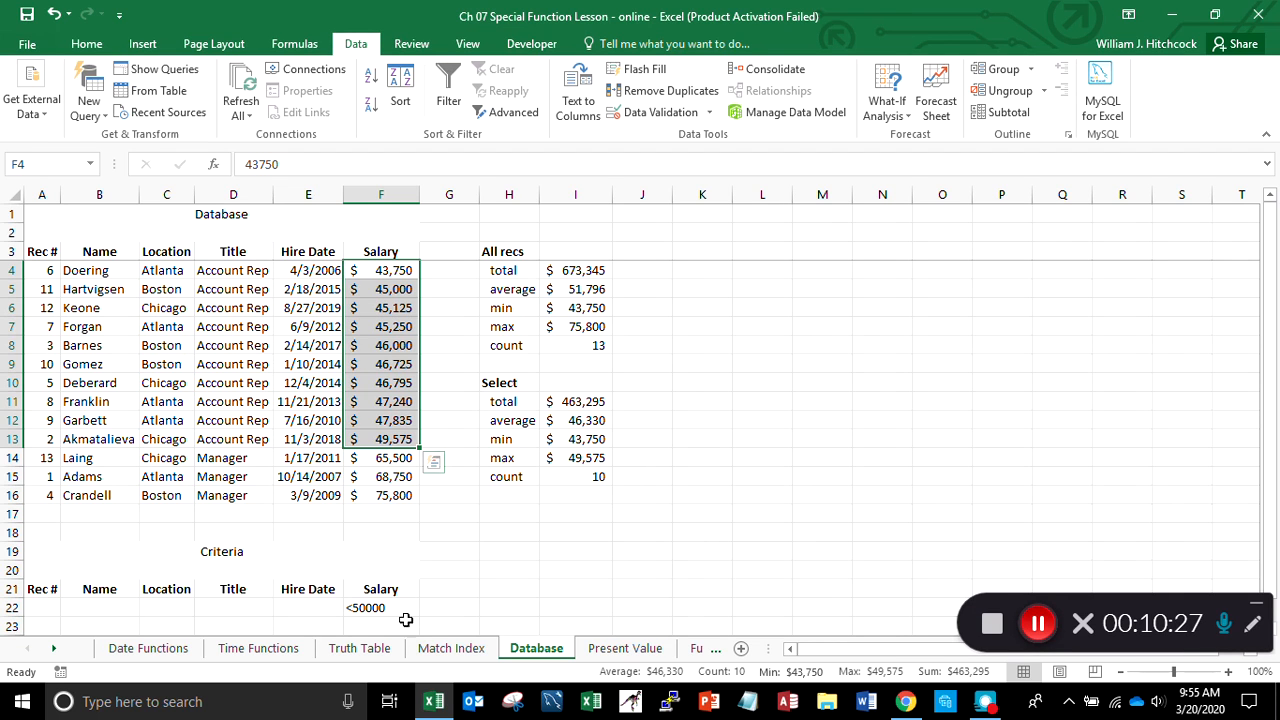
Step: Replace the Salary criterion in F22 with >=46000
left_click(370, 608)
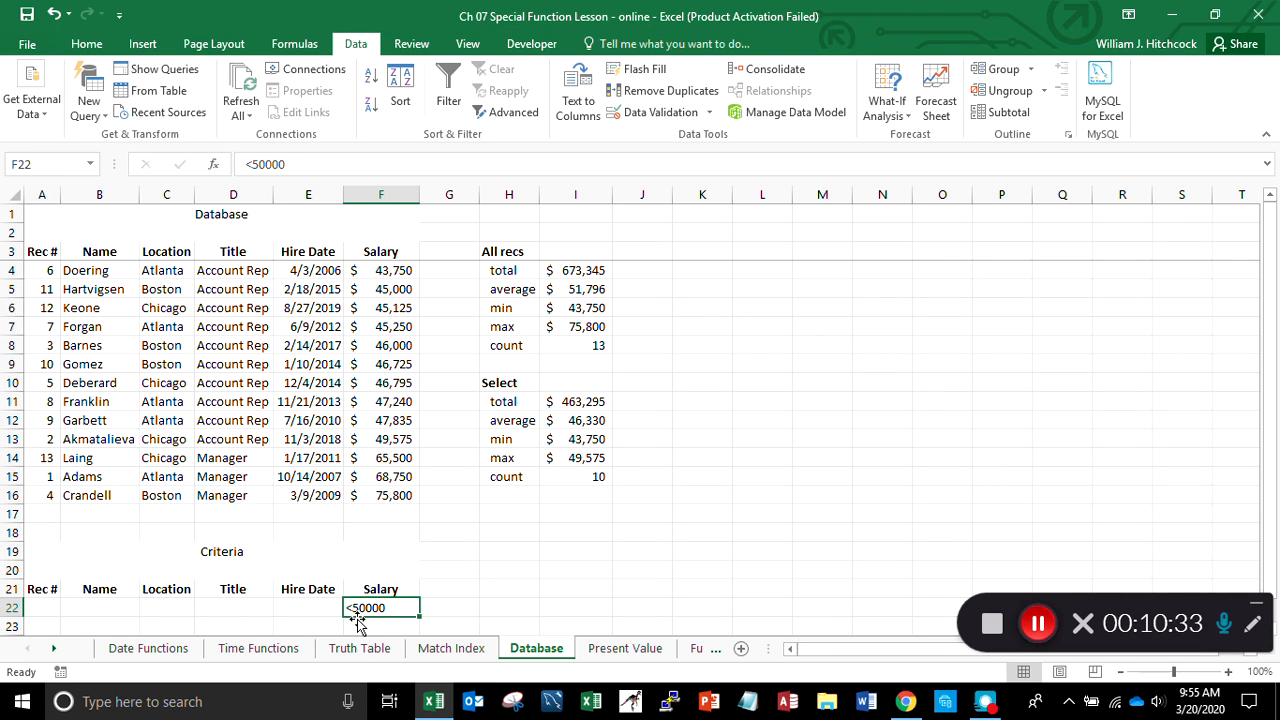
type(">")
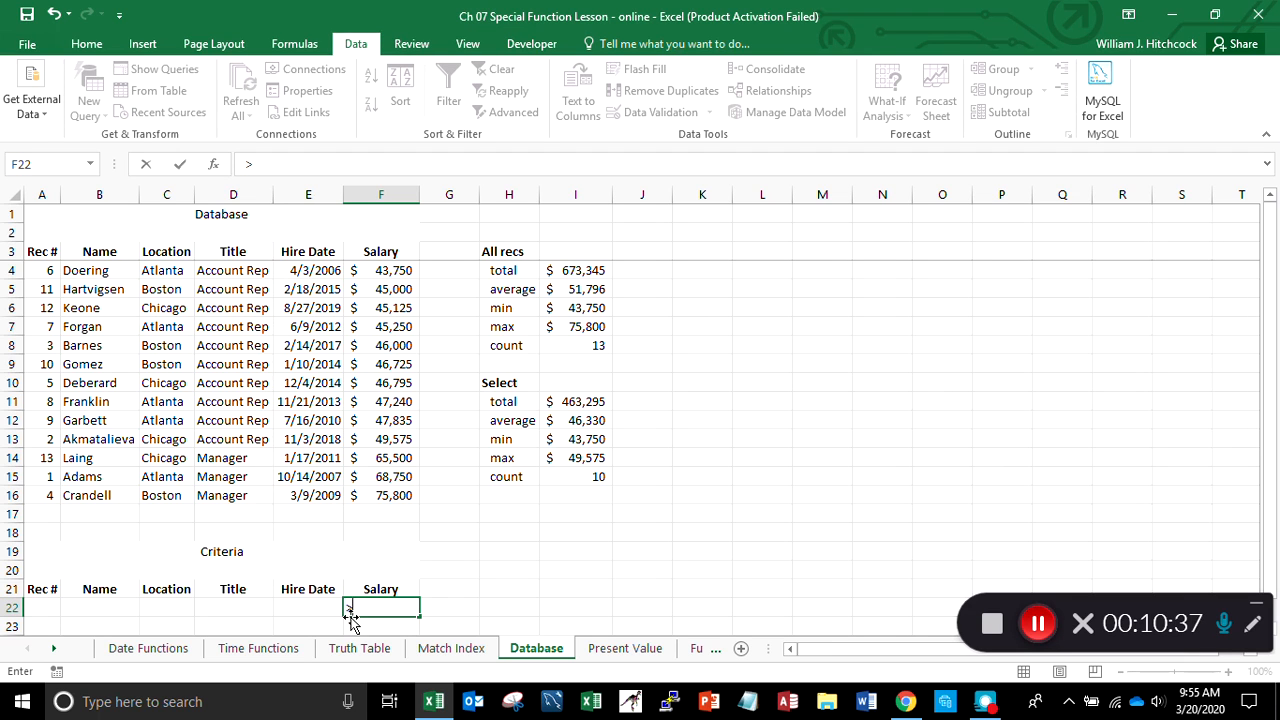
type("=46000")
key("Return")
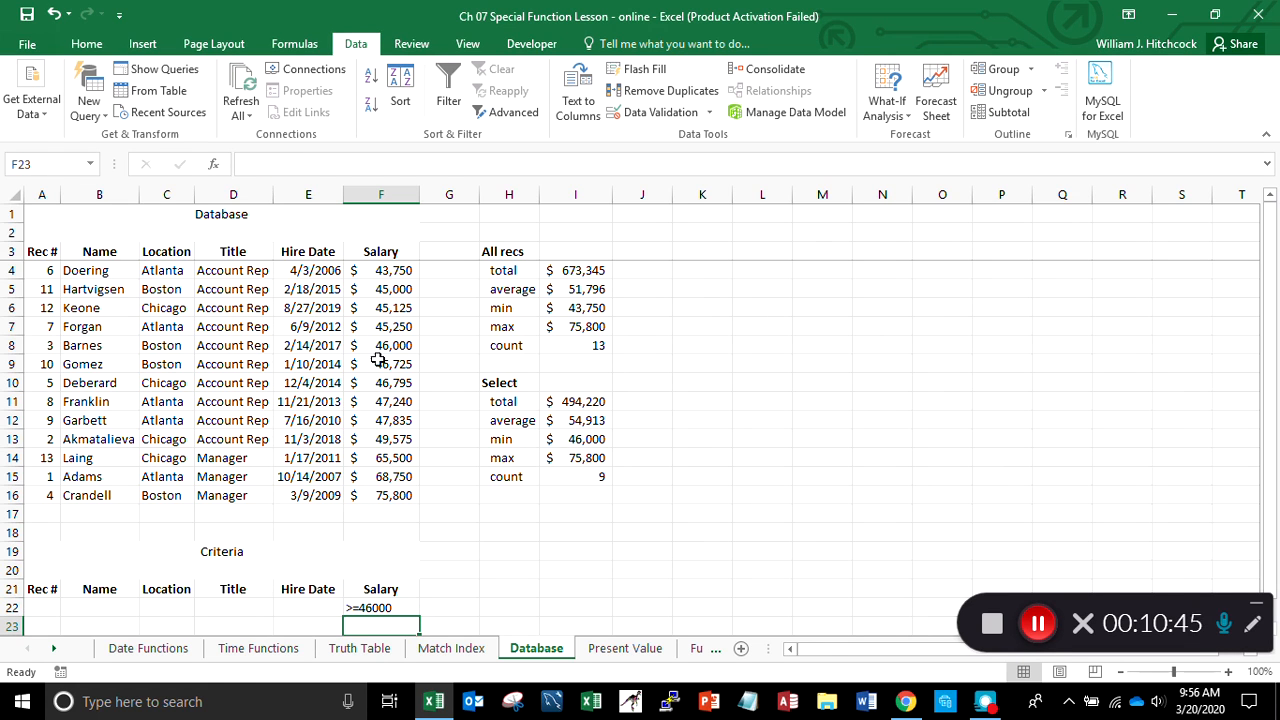
Step: Select the salaries of at least 46,000 in F8:F16 to compare their statistics with the Select block
left_click_drag(375, 345, 373, 364)
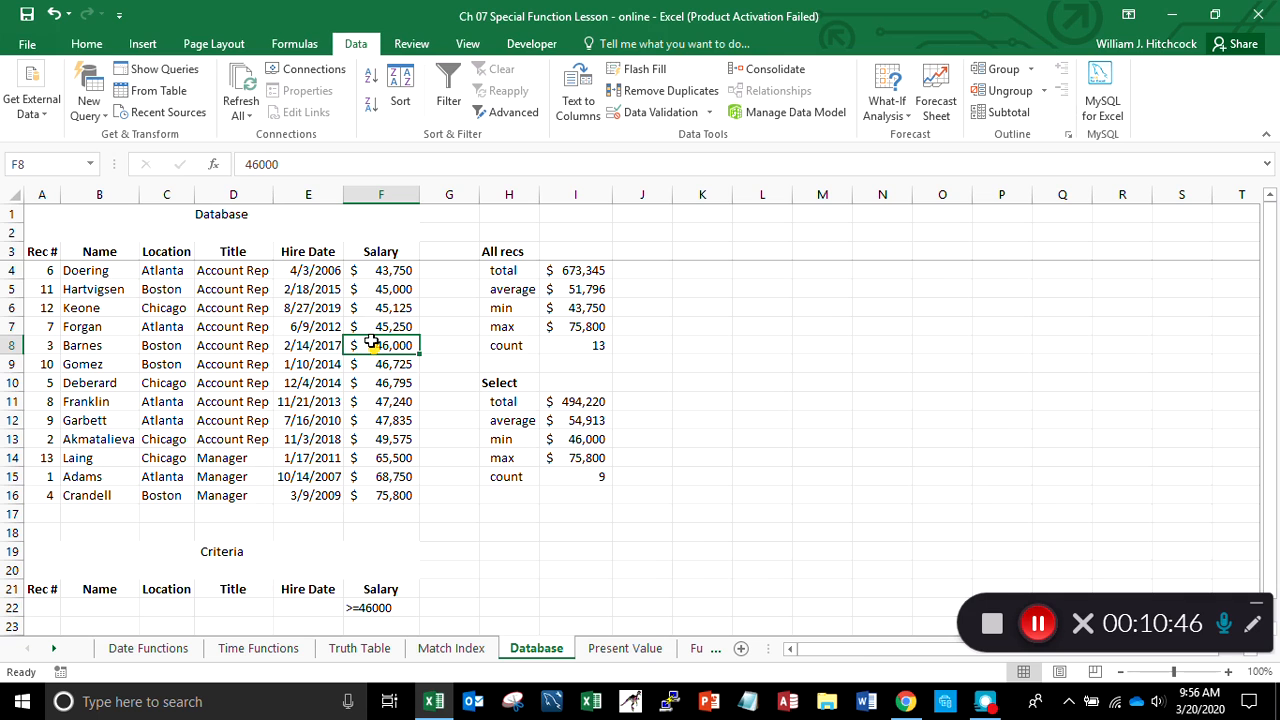
key("shift+Down")
key("shift+Down")
key("shift+Down")
key("shift+Down")
key("shift+Down")
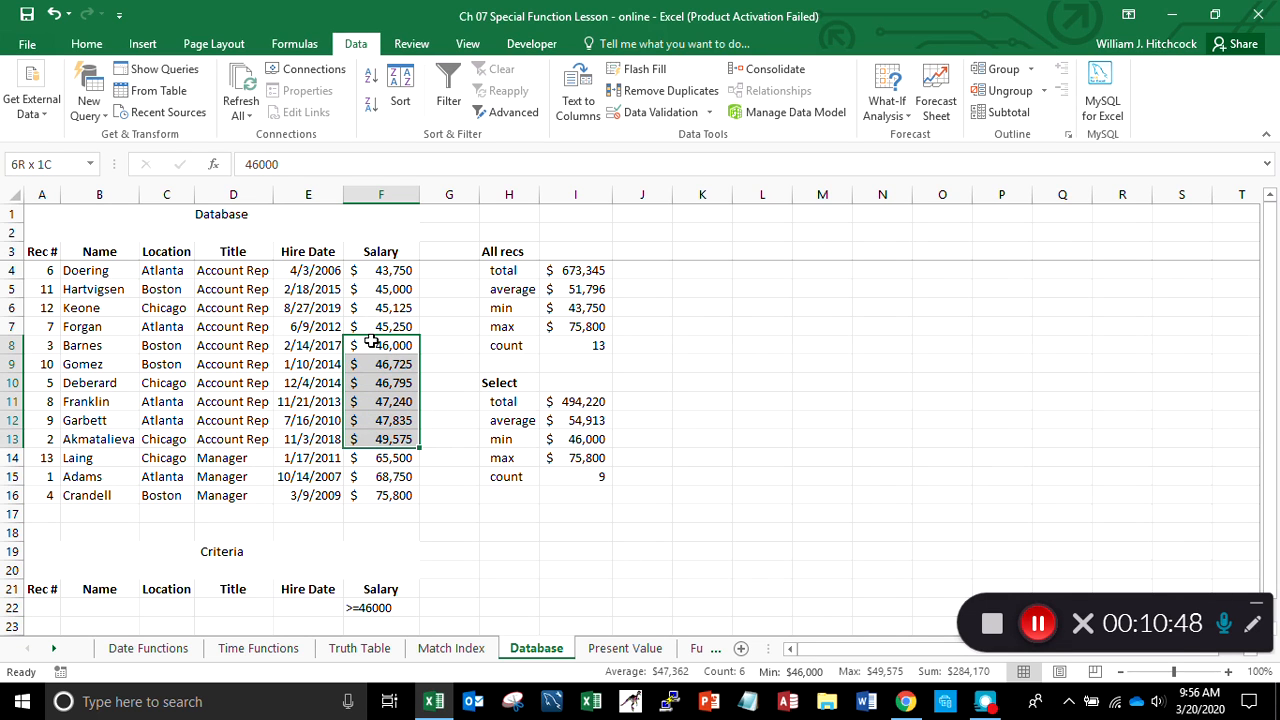
key("shift+Down")
key("shift+Down")
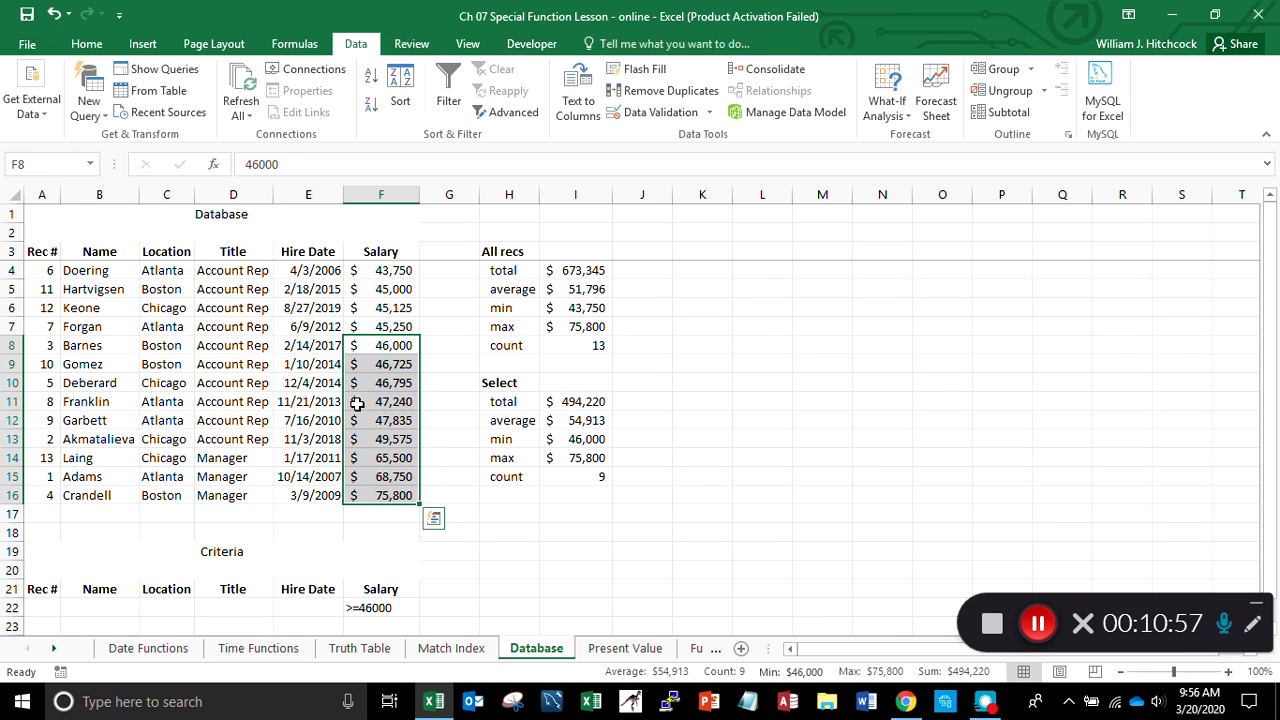
Step: Clear the Salary criterion in F22 and sort the database records by Hire Date in ascending order
left_click(372, 607)
key("Delete")
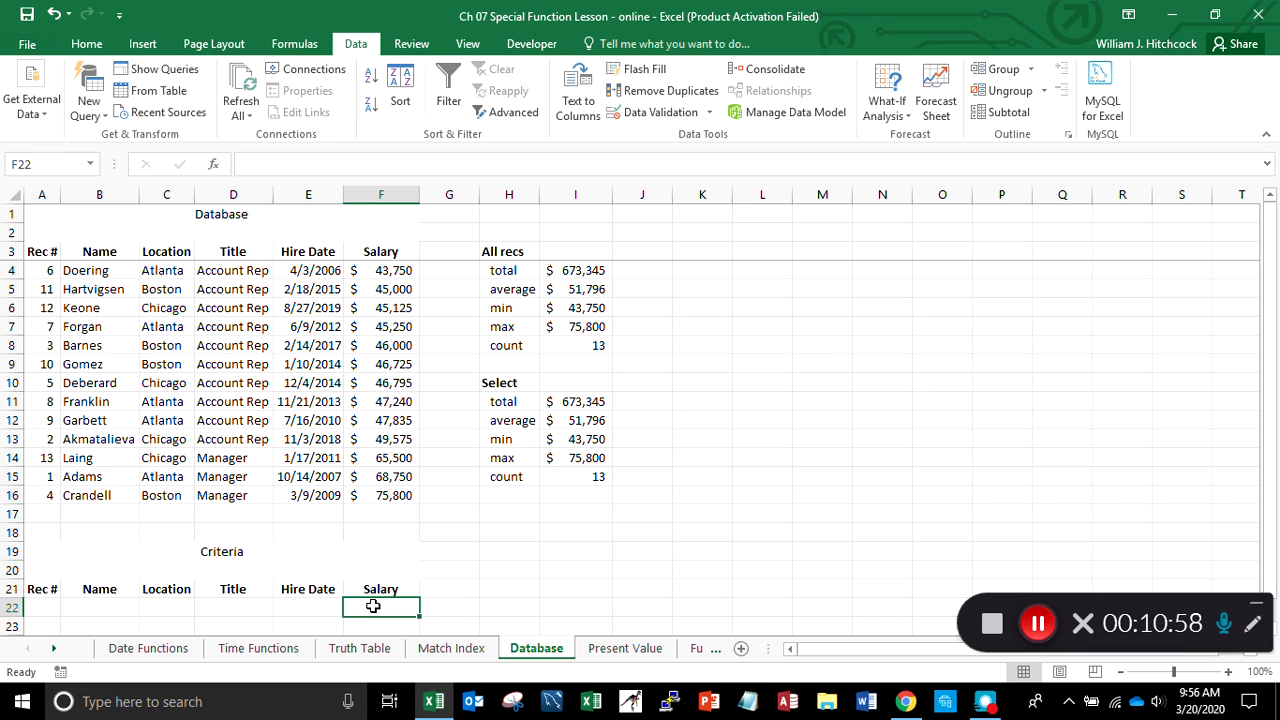
key("Left")
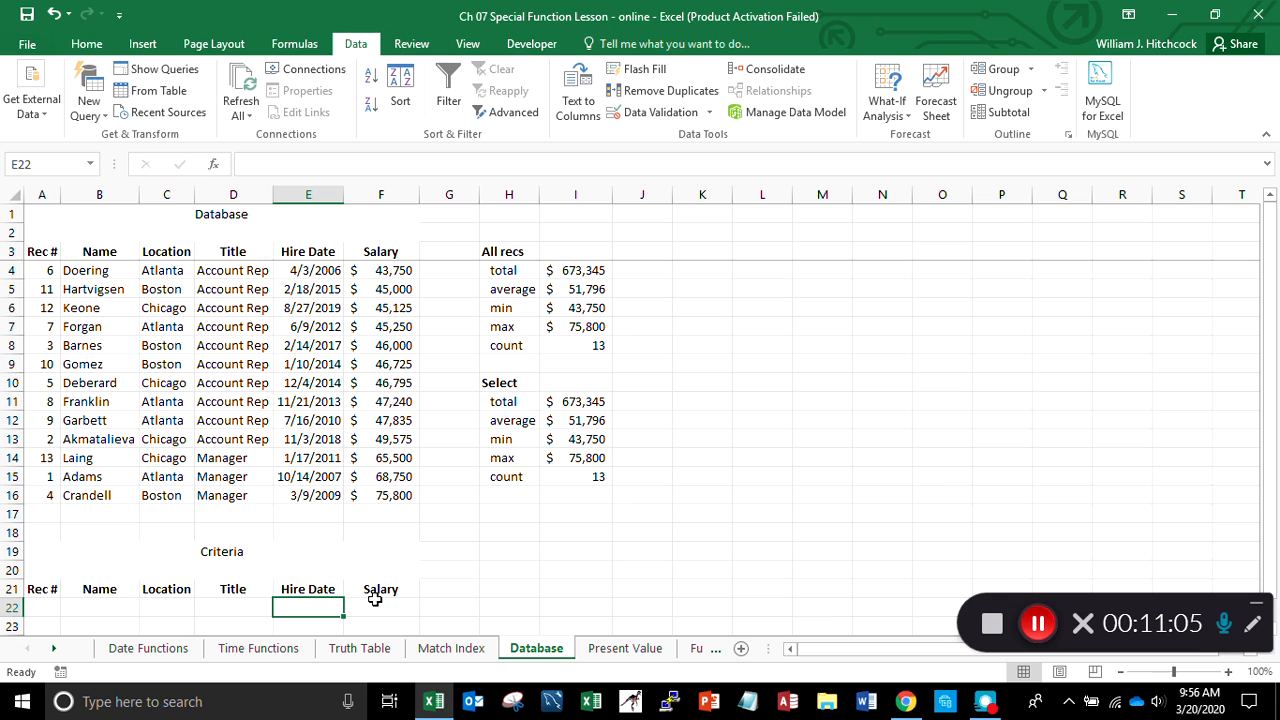
key("Up")
key("Up")
key("Up")
key("Up")
key("Up")
key("Up")
key("Up")
key("Up")
key("Up")
key("Up")
key("Up")
key("Up")
key("Up")
key("Up")
key("Up")
key("Up")
key("Up")
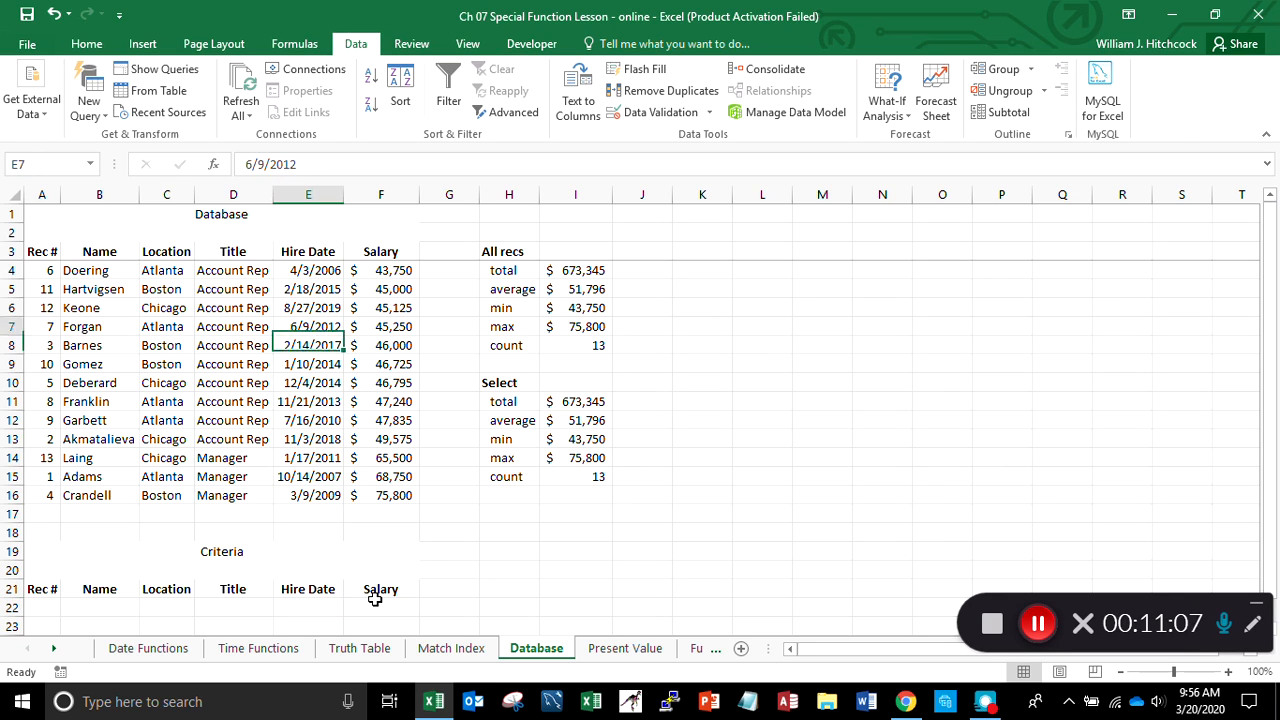
key("Up")
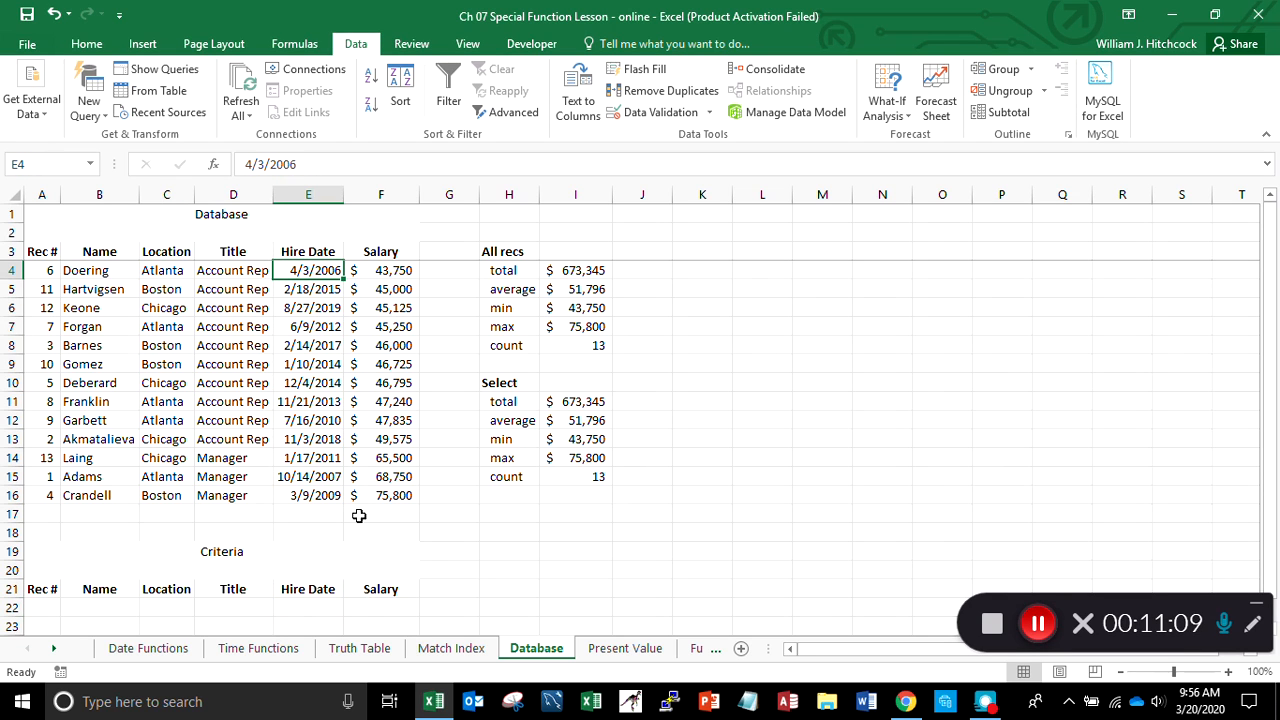
left_click(372, 78)
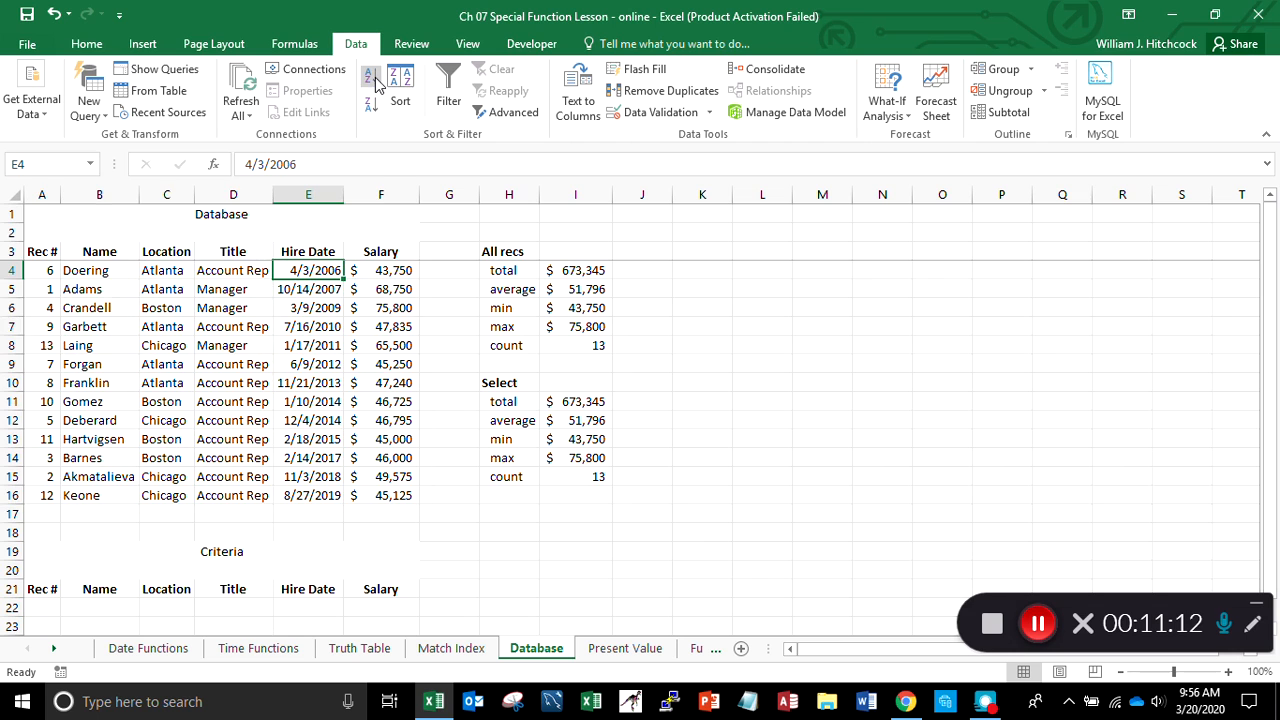
Step: Enter the Hire Date criterion <1/1/2010 in E22
key("Down")
key("Down")
key("Down")
key("Down")
key("Down")
key("Down")
key("Down")
key("Down")
key("Down")
key("Down")
key("Down")
key("Down")
key("Down")
key("Down")
key("Down")
key("Down")
key("Down")
key("Down")
key("Down")
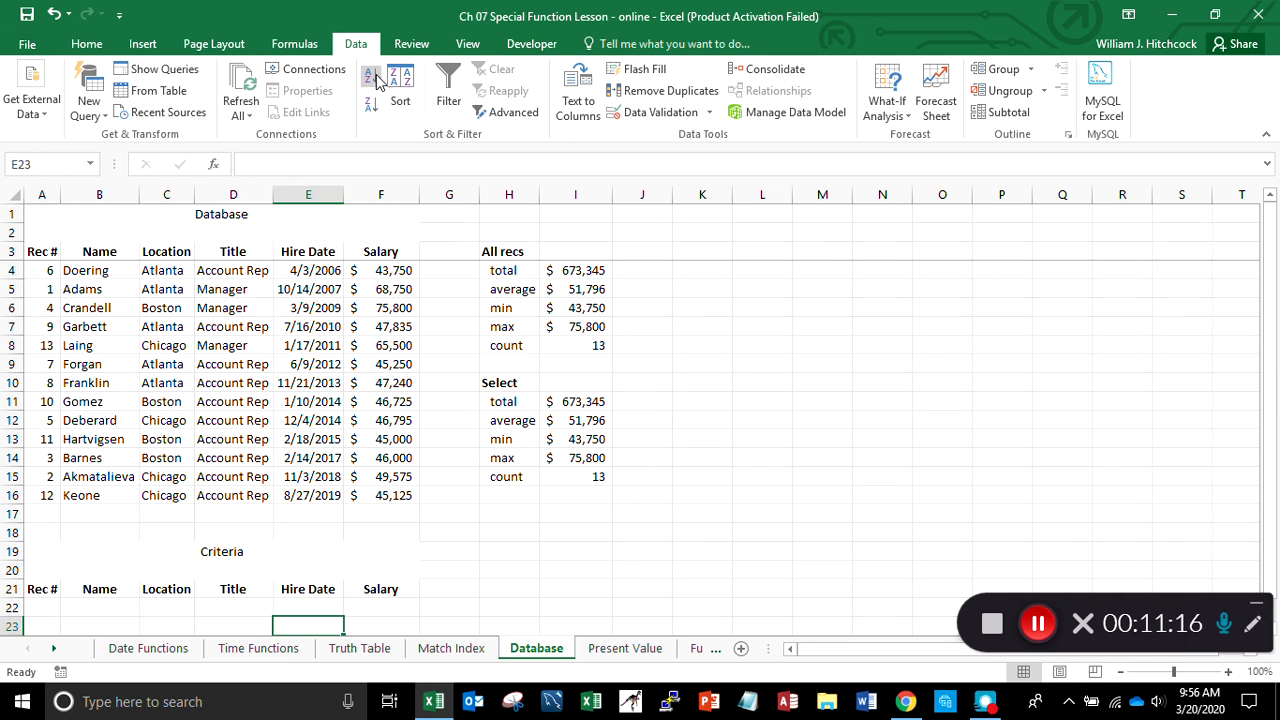
key("Up")
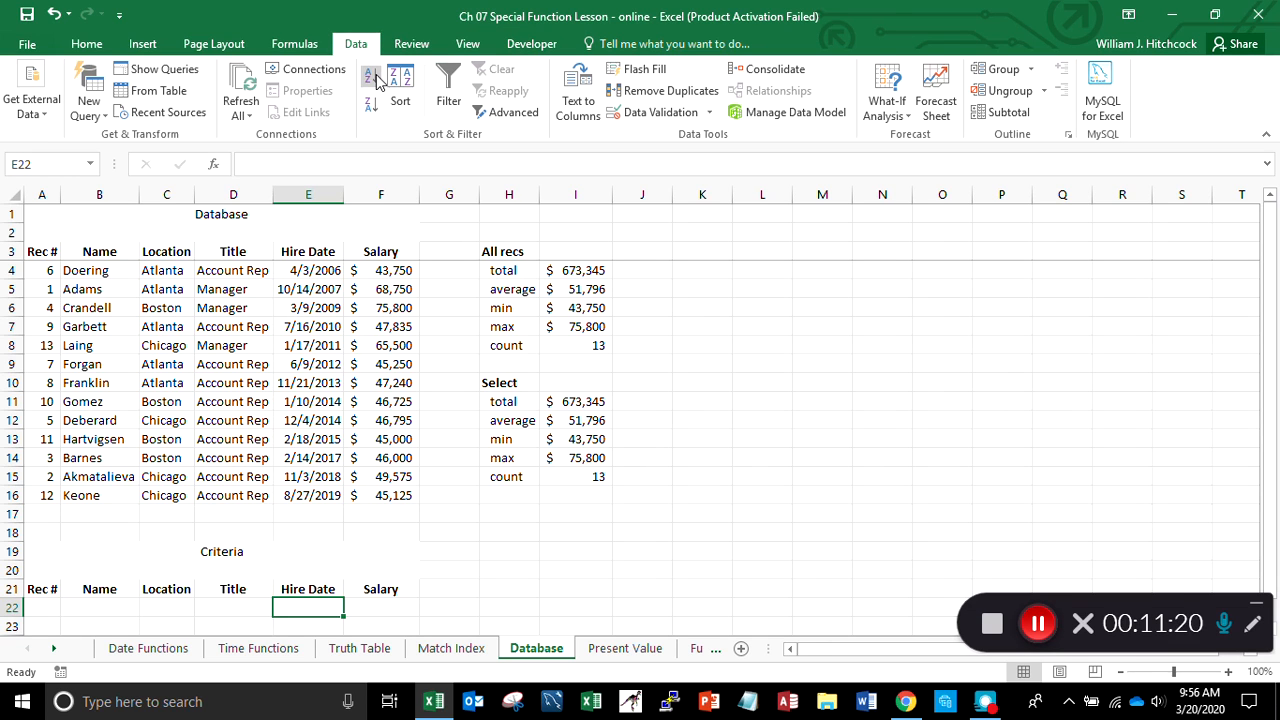
type("<")
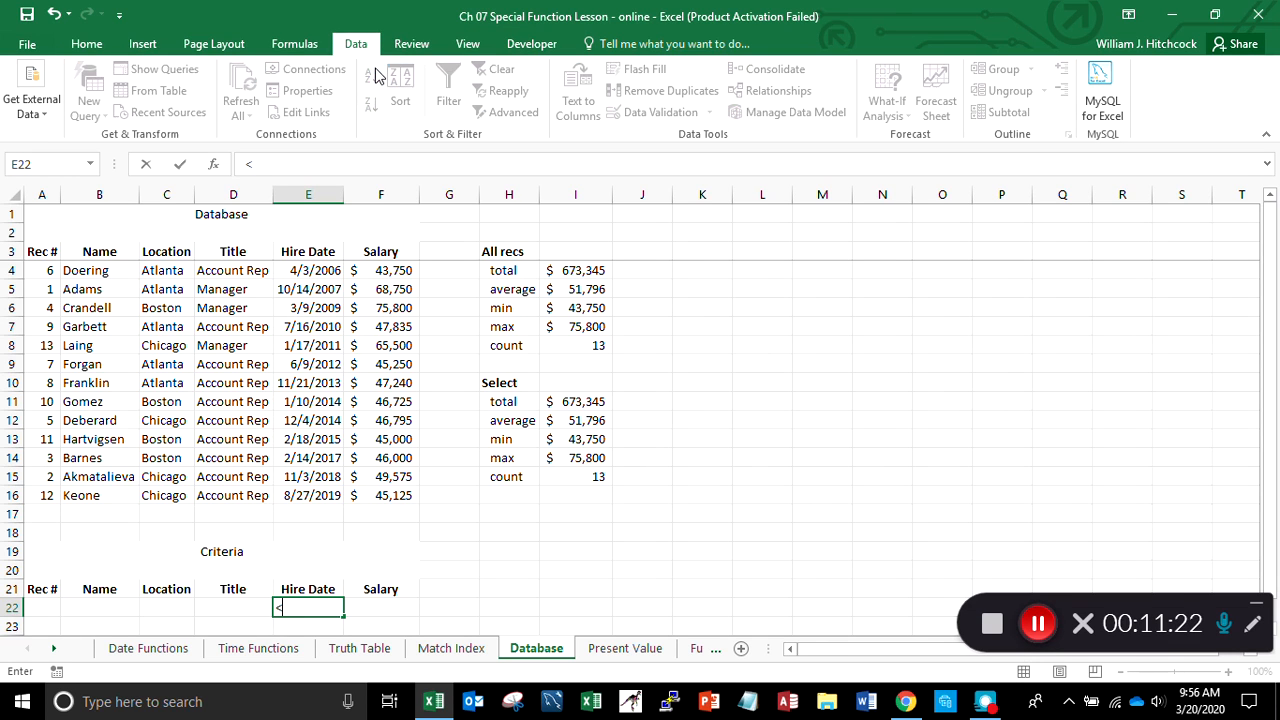
type("1/1/2010")
key("Return")
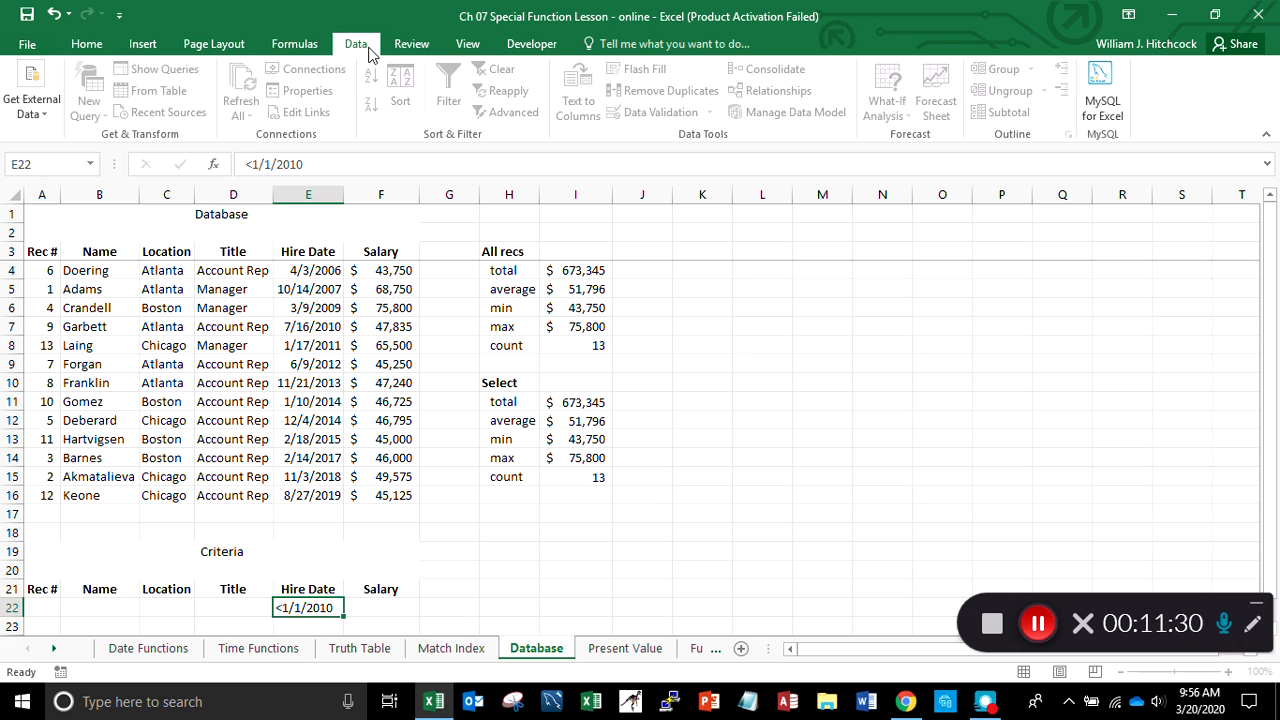
Step: Select the hire dates before 2010 in E4:E6 to compare their count with the Select block
key("Up")
key("Up")
key("Up")
key("Up")
key("Up")
key("Up")
key("Up")
key("Up")
key("Up")
key("Up")
key("Up")
key("Up")
key("Up")
key("Up")
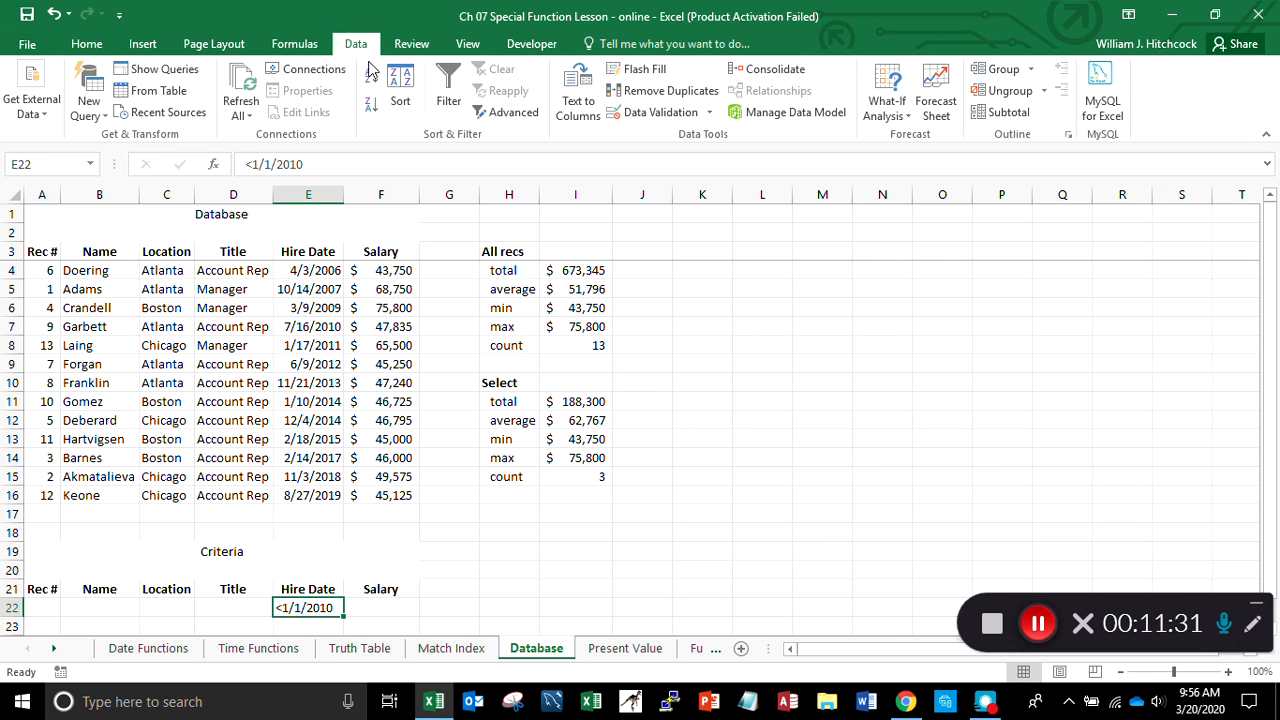
key("Up")
key("Up")
key("Up")
key("Up")
key("Up")
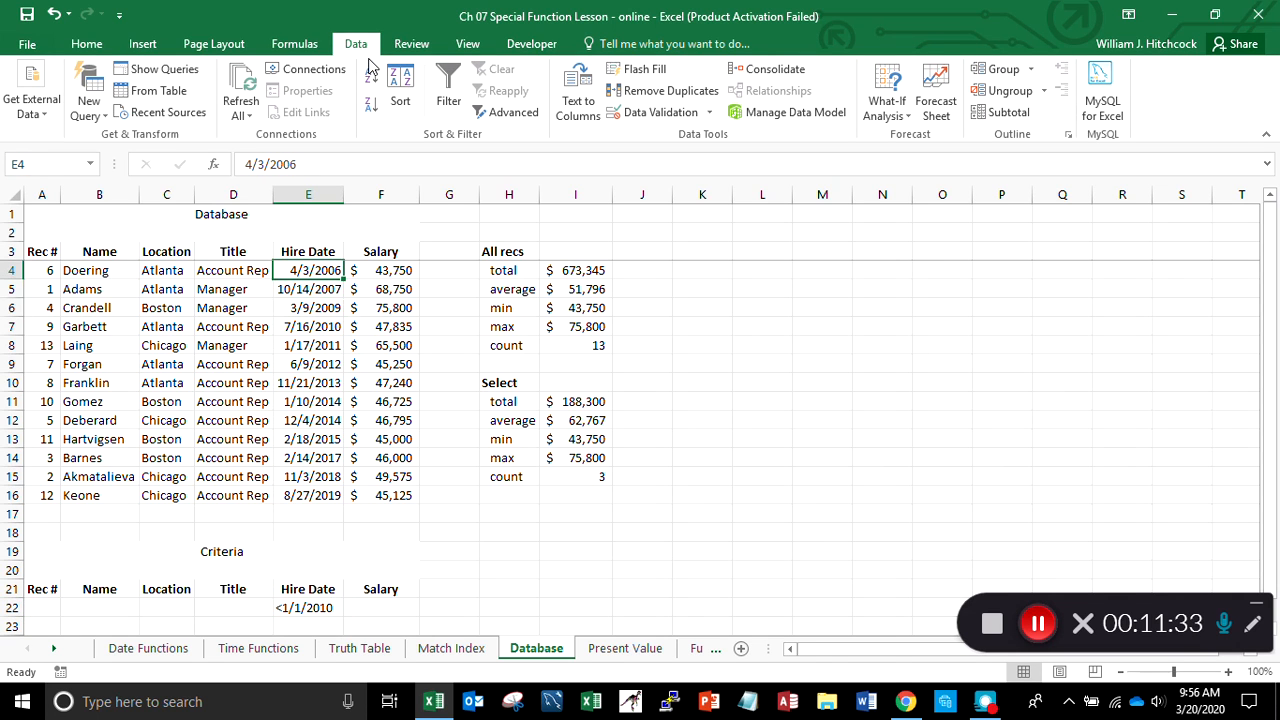
key("shift+Down")
key("shift+Down")
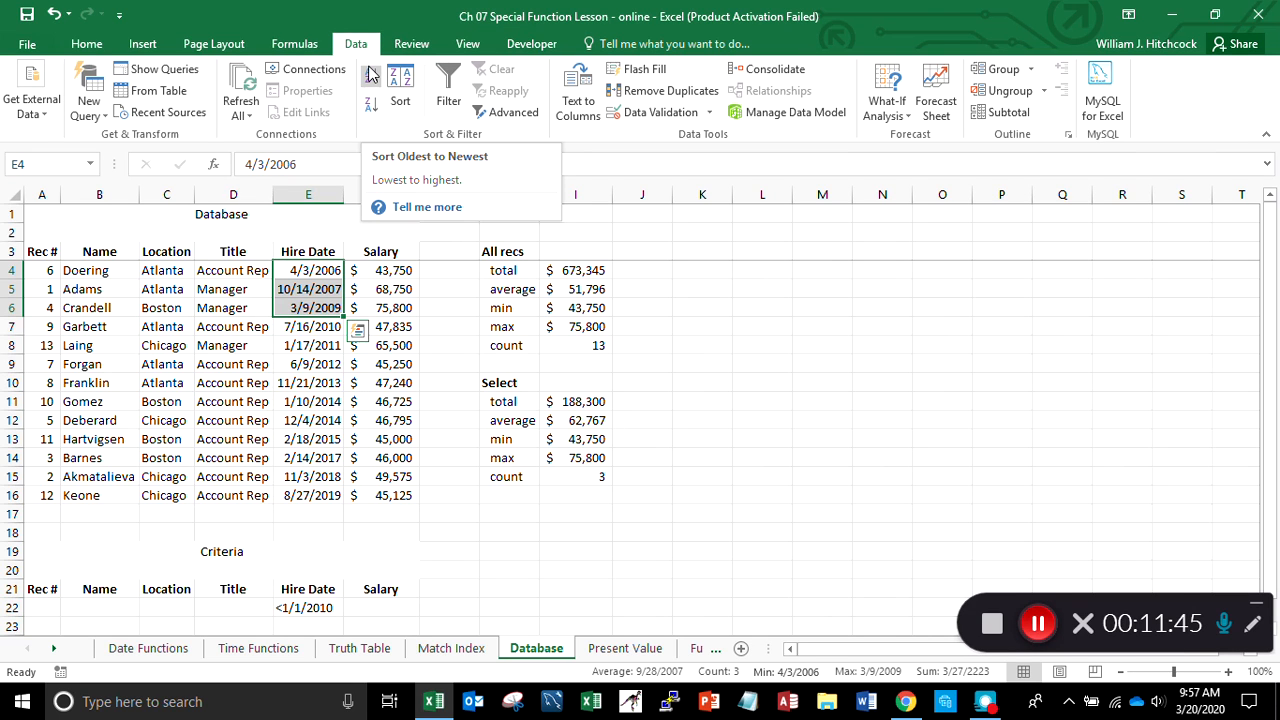
Step: Copy the Database title and column headings in A1:F3 to the area below the criteria, starting at A25
key("Up")
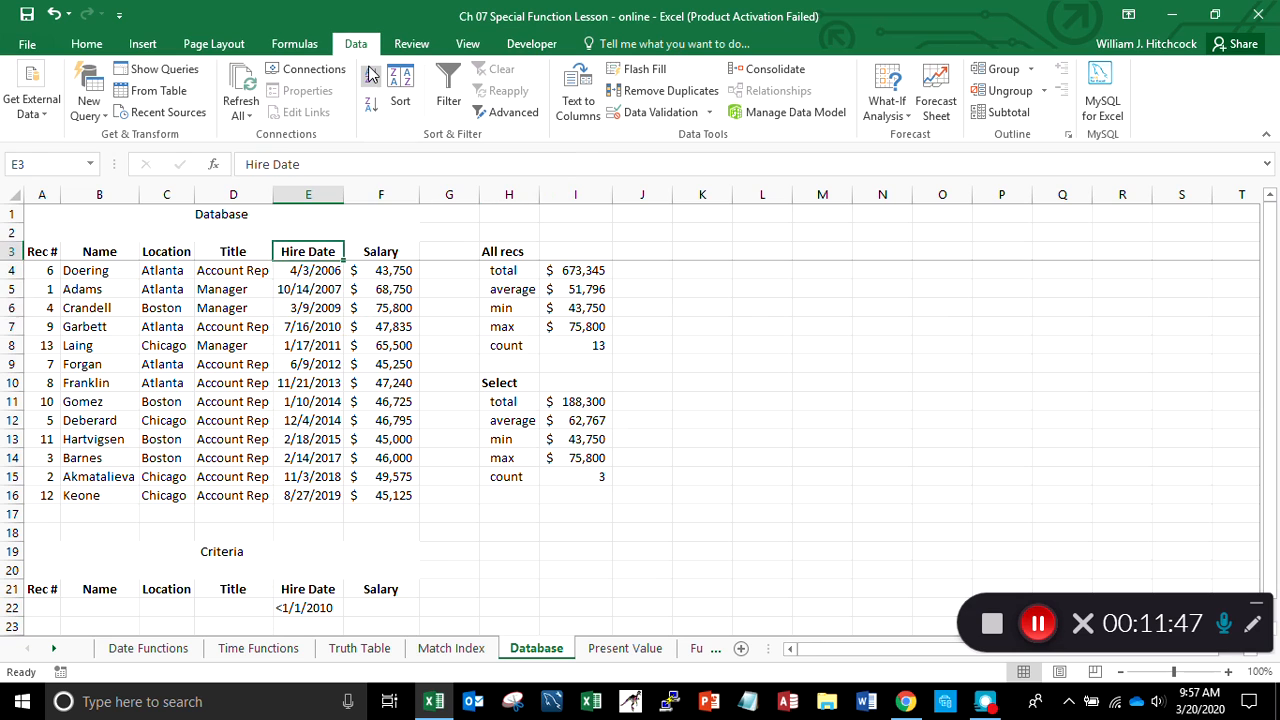
key("Up")
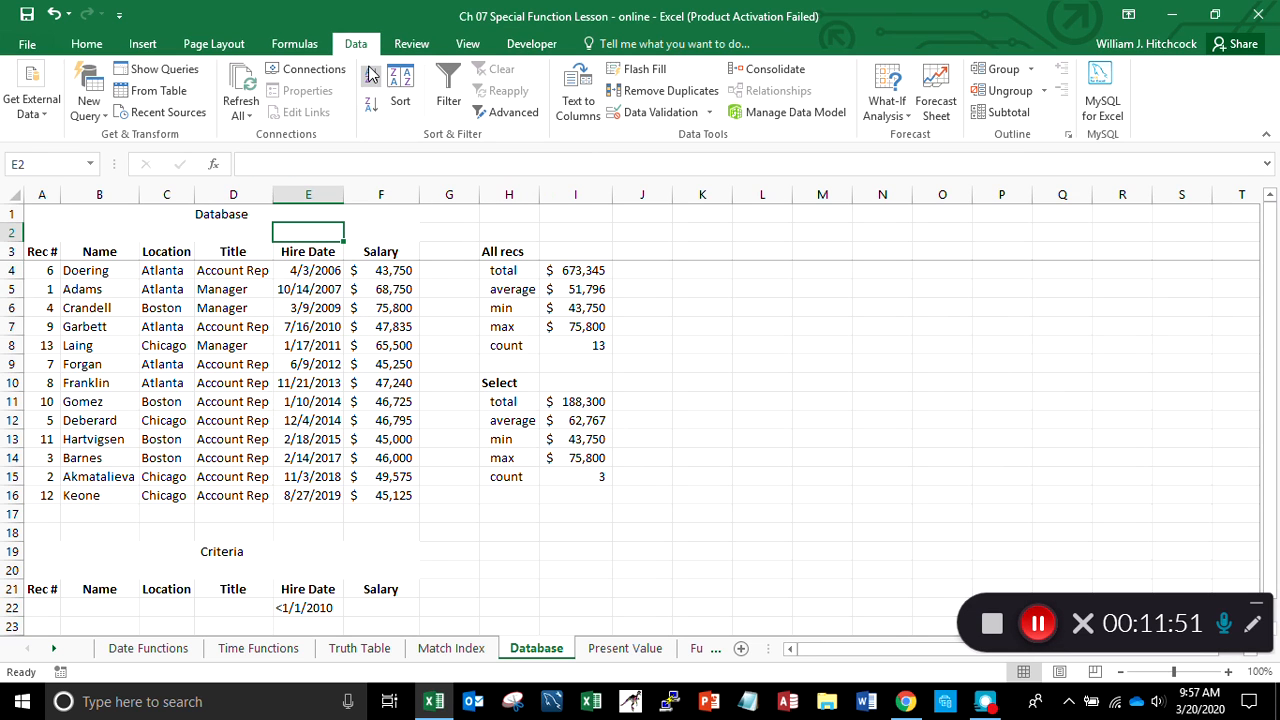
key("Up")
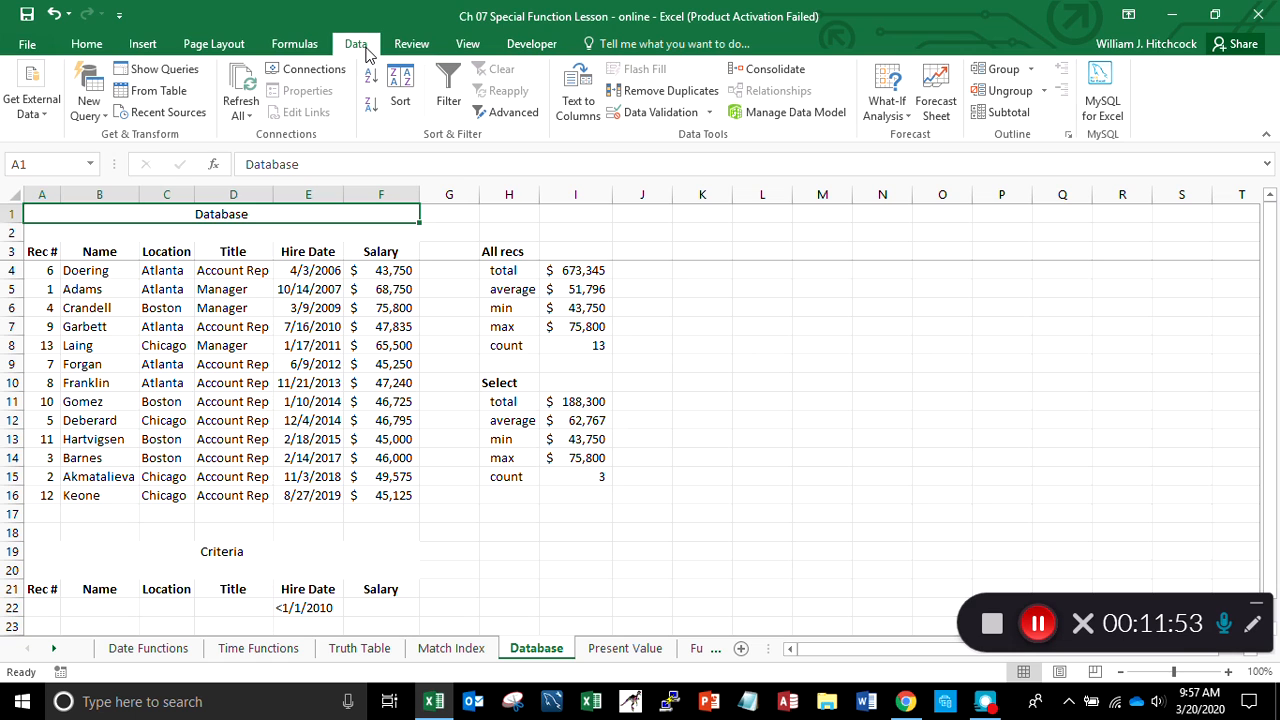
key("shift+Down")
key("shift+Down")
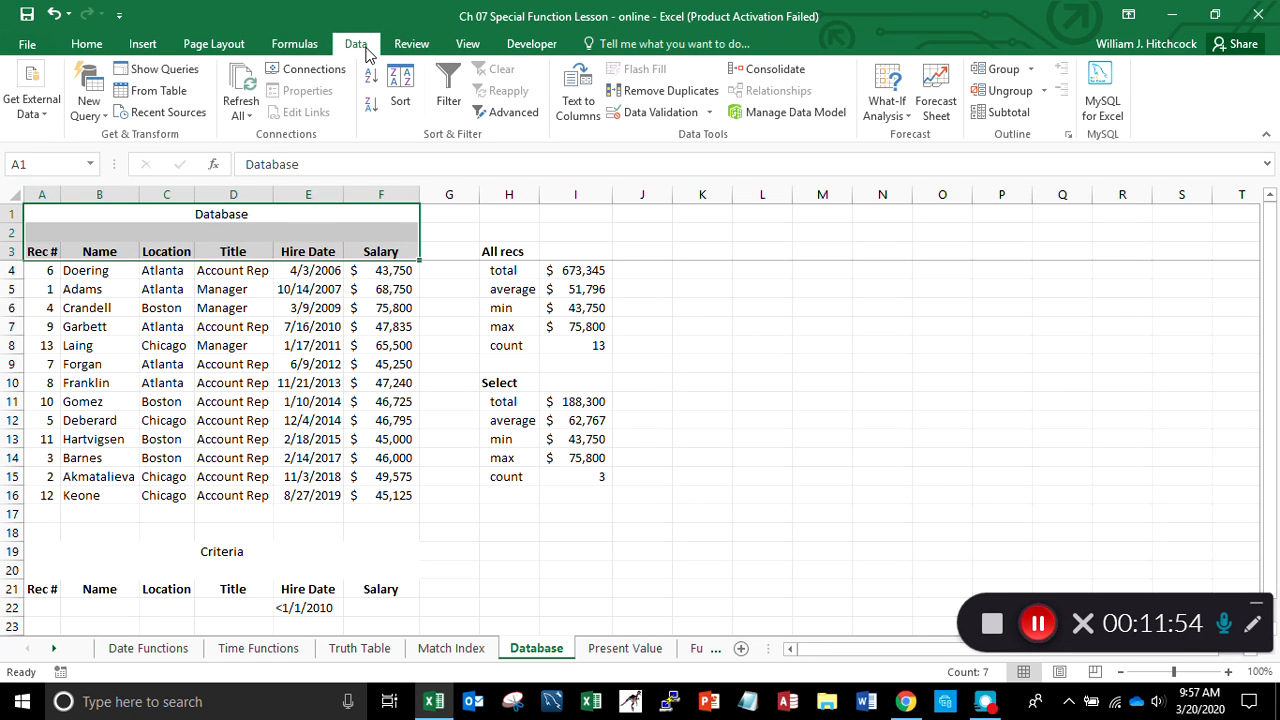
key("ctrl+c")
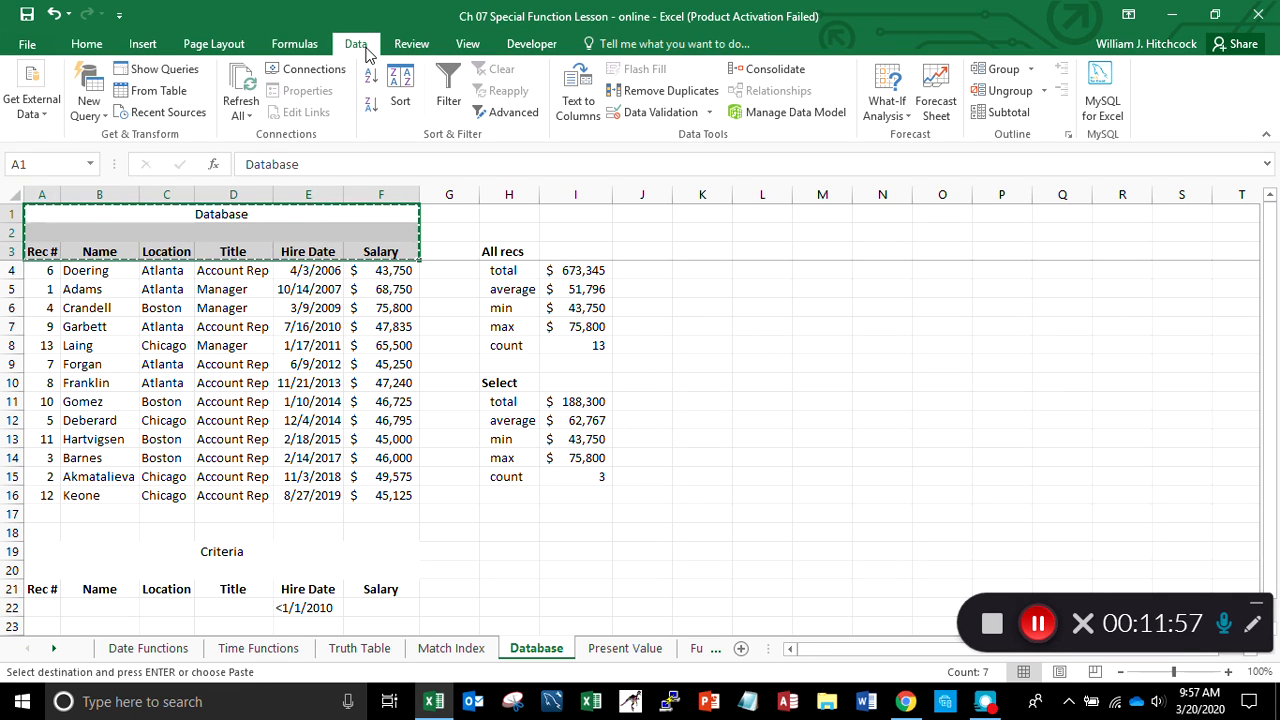
key("Down")
key("Down")
key("Down")
key("Down")
key("Down")
key("Down")
key("Down")
key("Down")
key("Down")
key("Down")
key("Down")
key("Down")
key("Down")
key("Down")
key("Down")
key("Down")
key("Down")
key("Down")
key("Down")
key("Down")
key("Down")
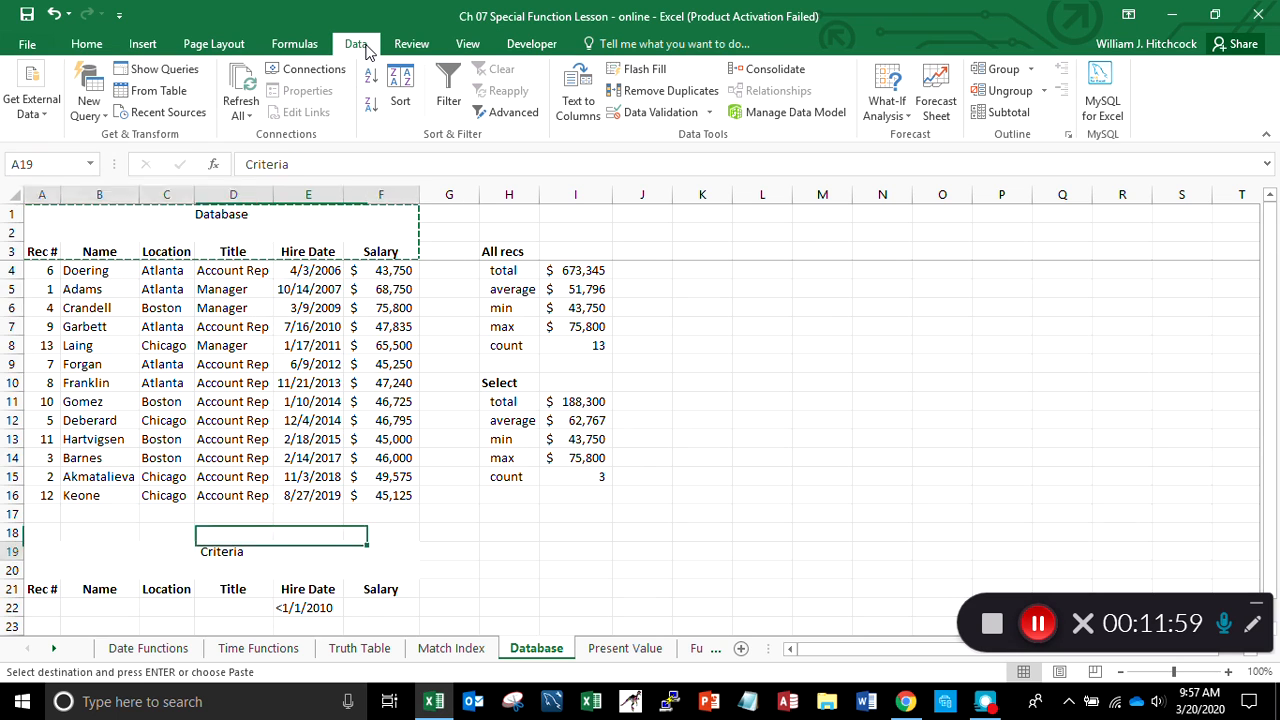
key("Left")
key("Left")
key("Left")
key("Left")
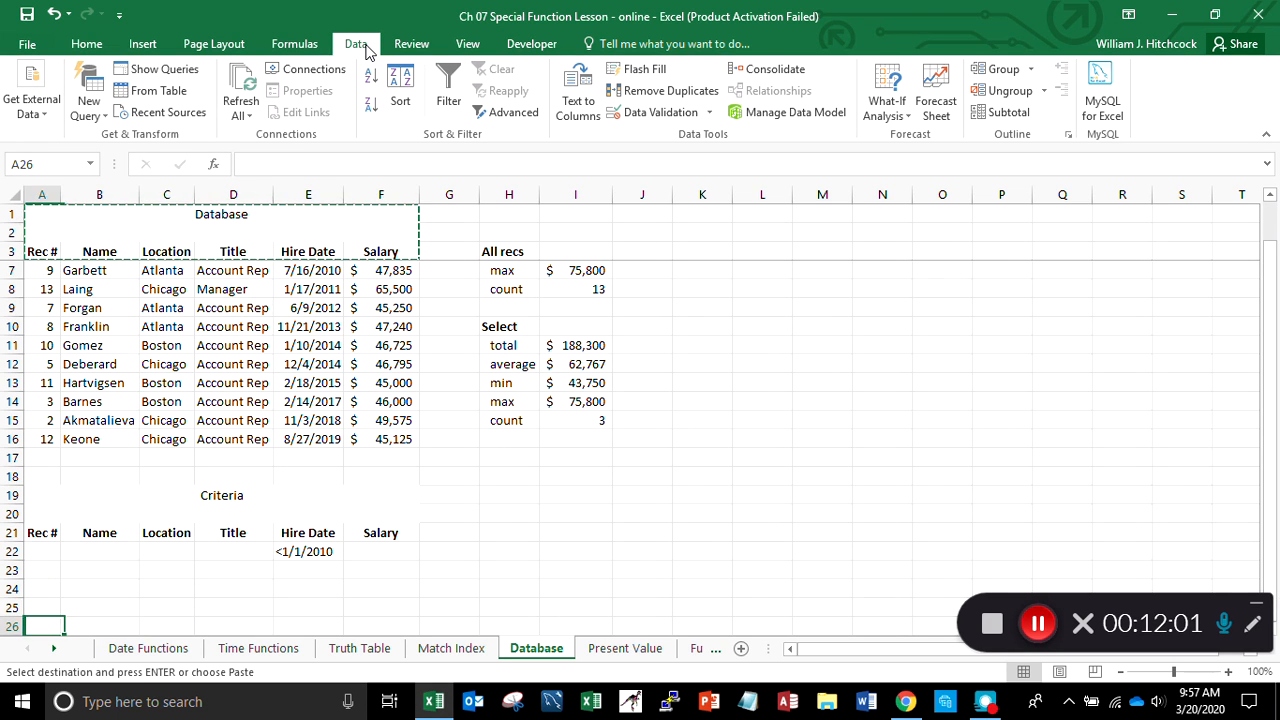
key("Up")
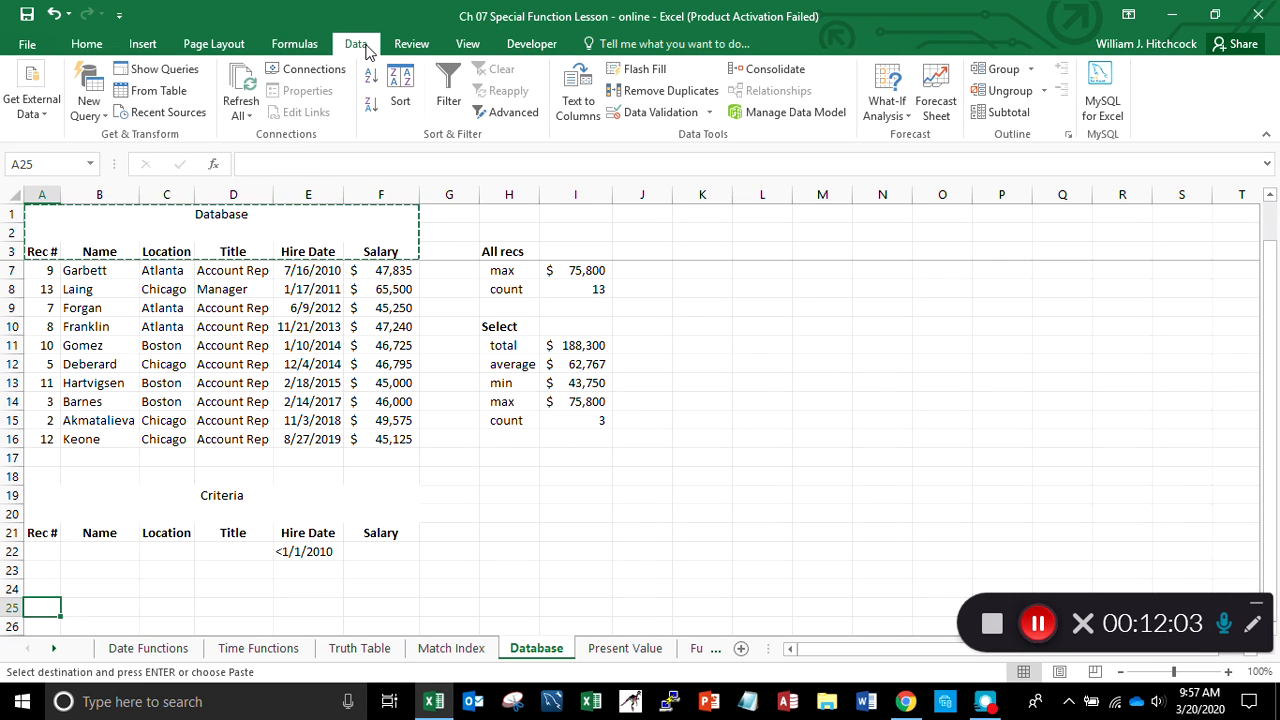
key("Return")
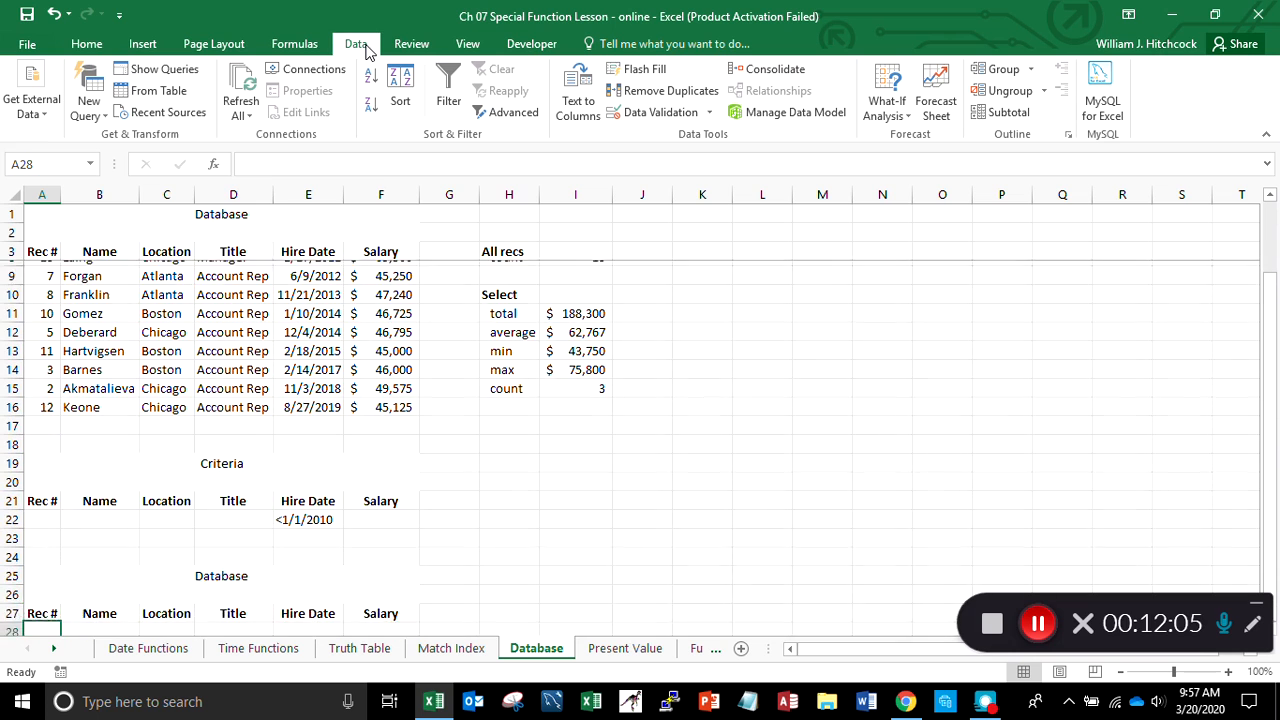
Step: Retitle the copied heading in A25 as Extract Area and save the workbook
type("Ex")
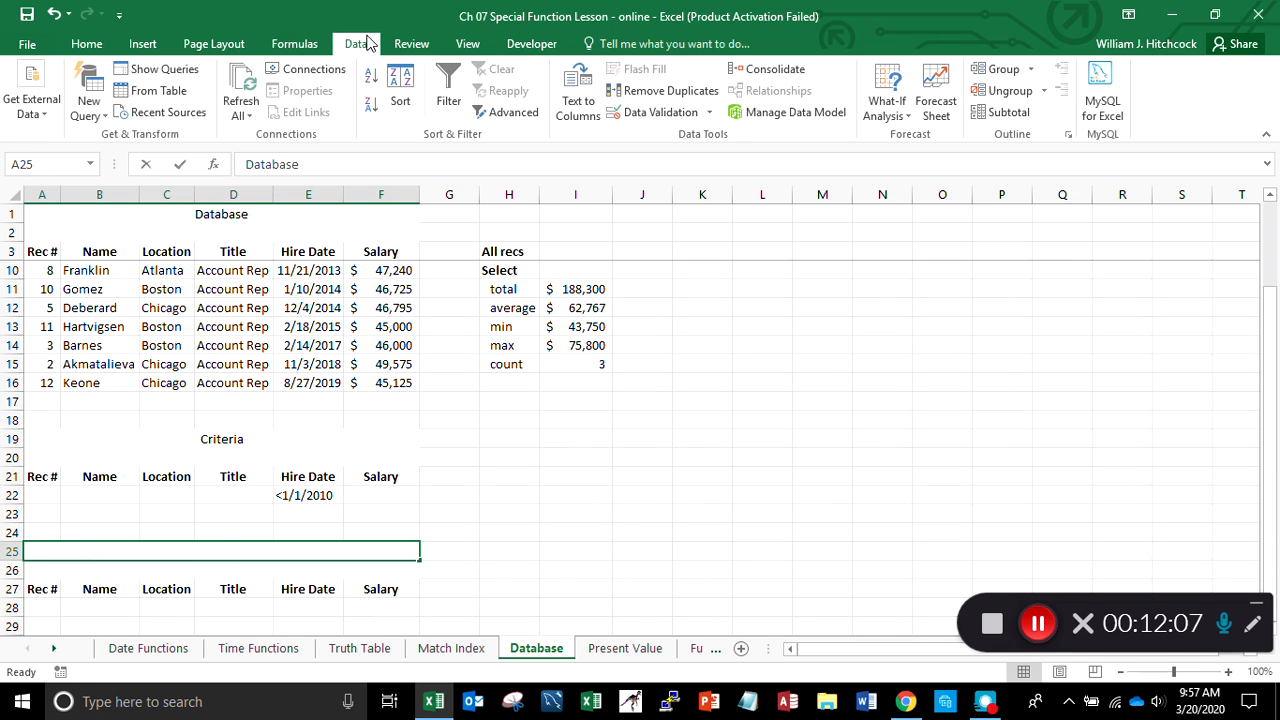
type("tract")
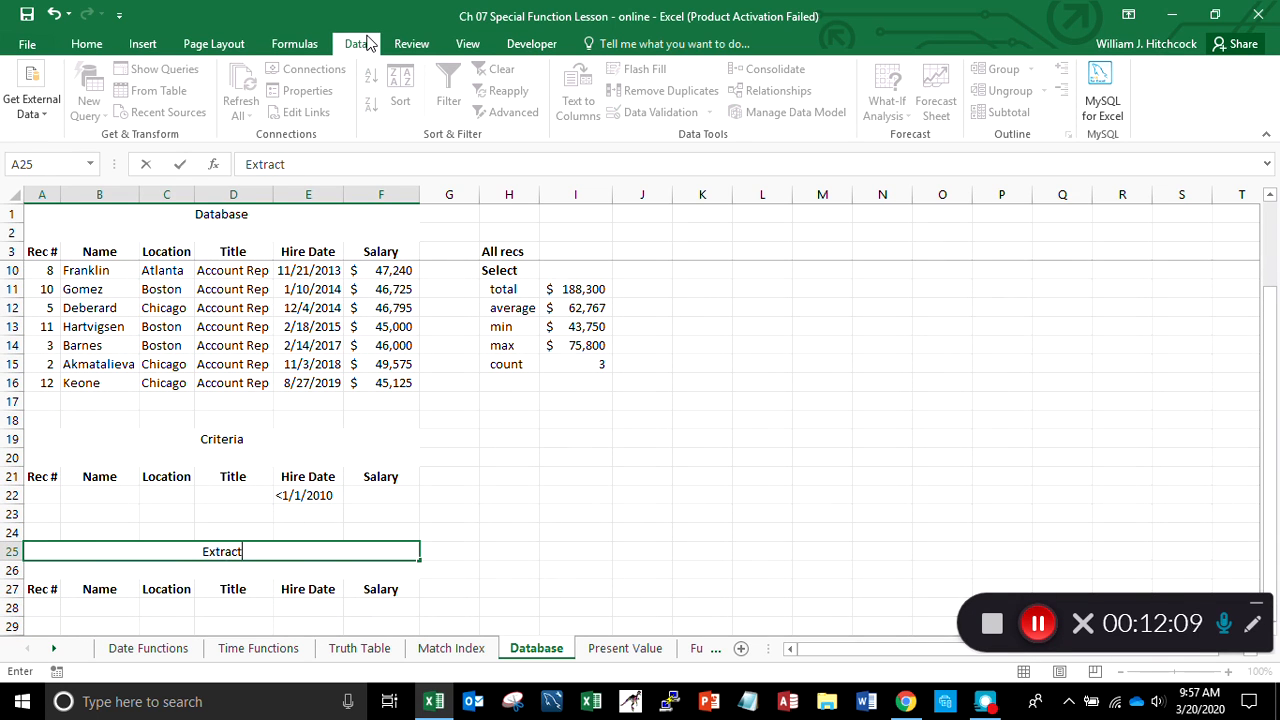
type(" Area")
key("Return")
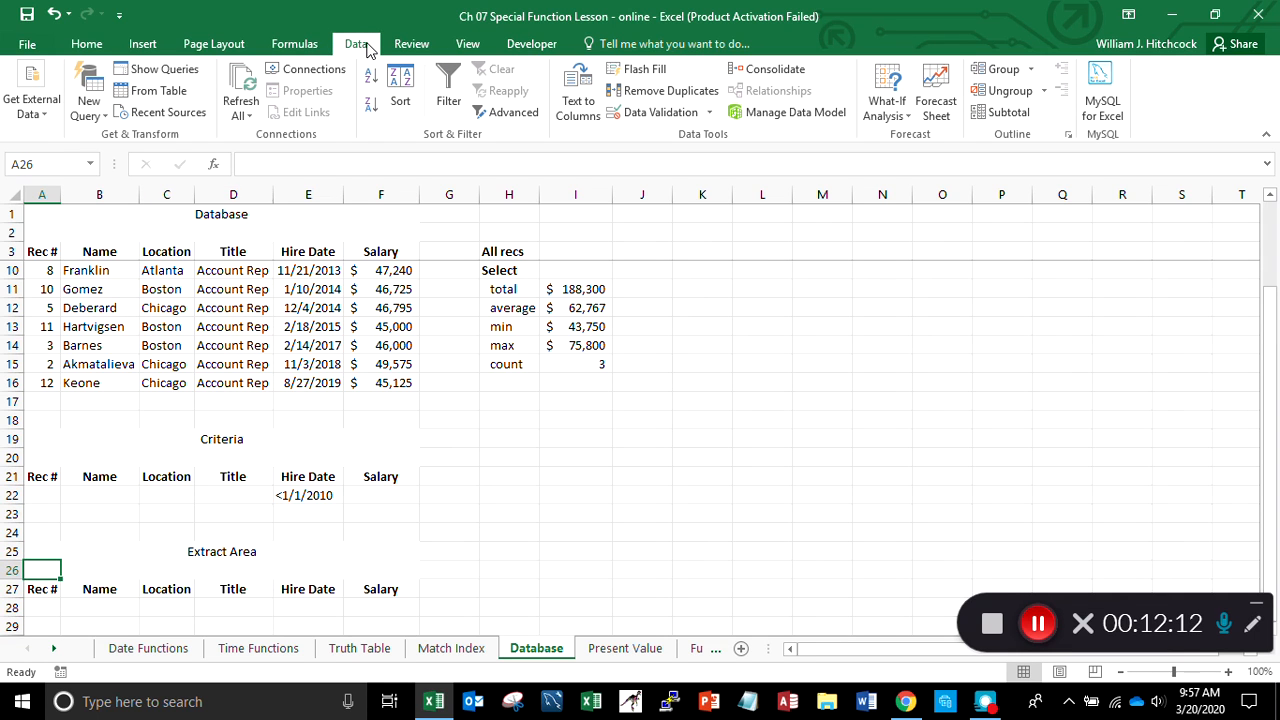
key("ctrl+Home")
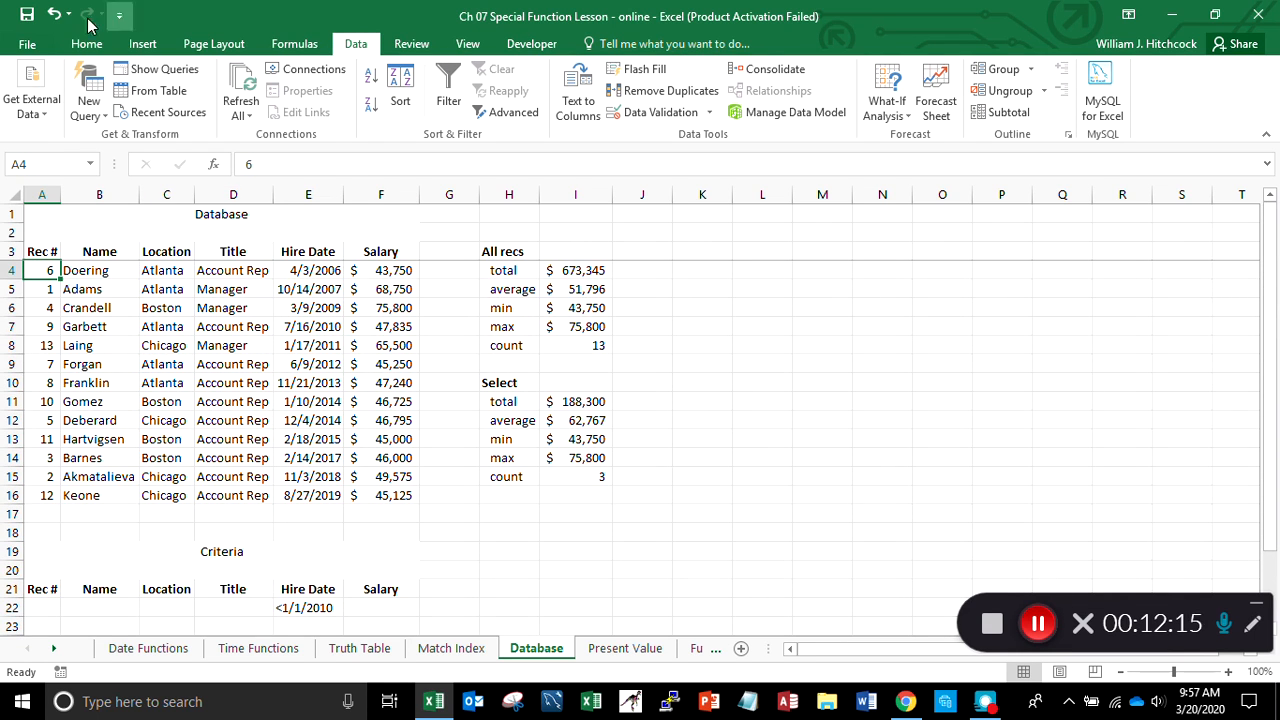
left_click(26, 14)
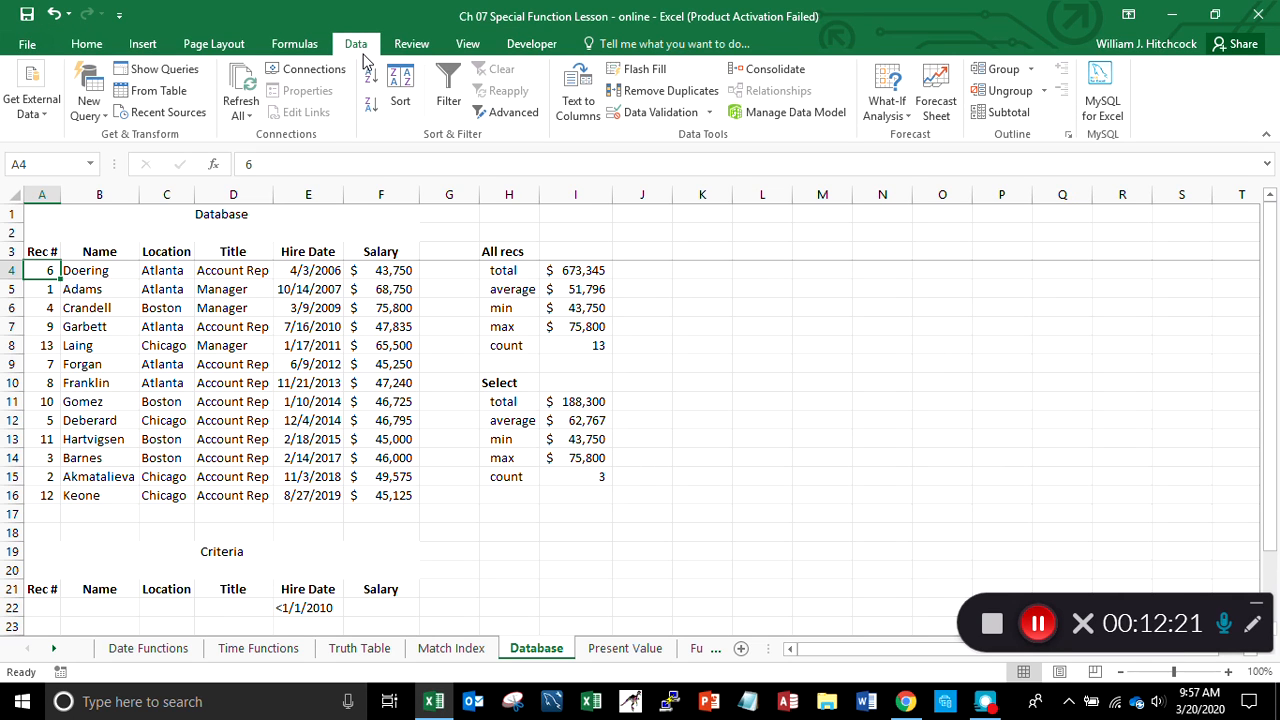
Step: Start an Advanced Filter on the database that copies to another location, with the list range extended to A3:F17
left_click(513, 112)
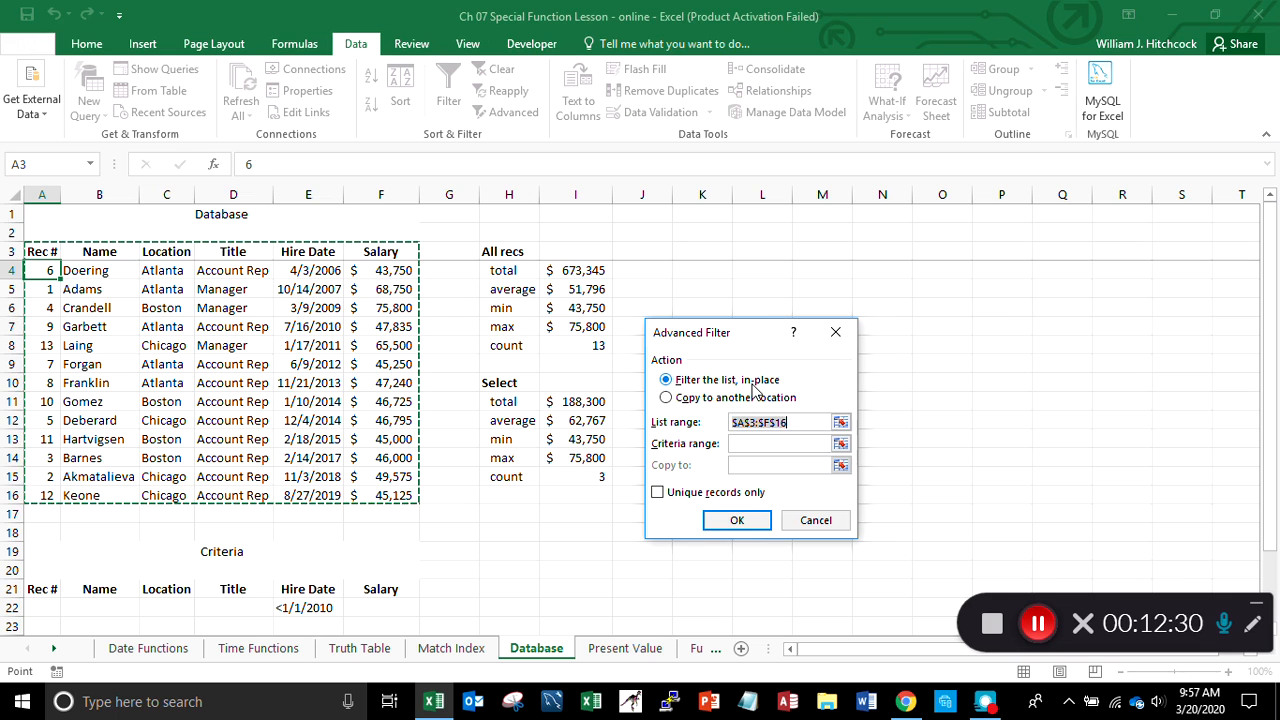
left_click(666, 398)
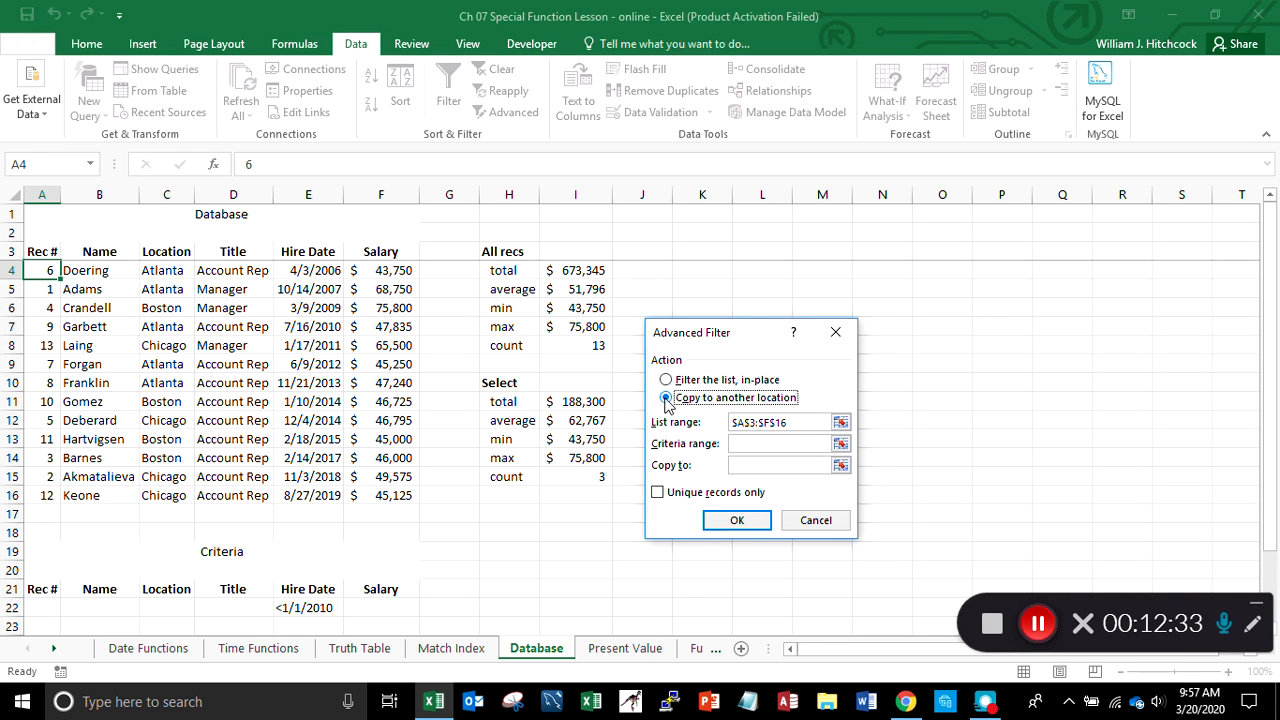
key("Tab")
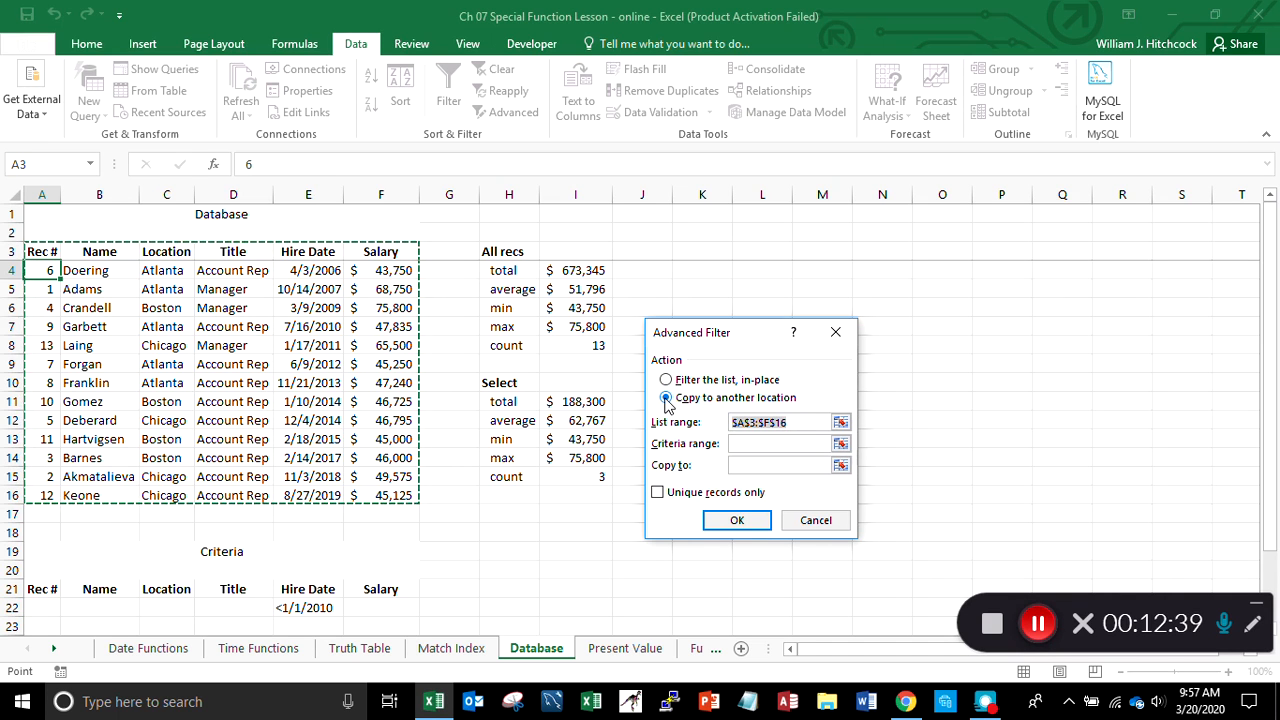
key("shift+Down")
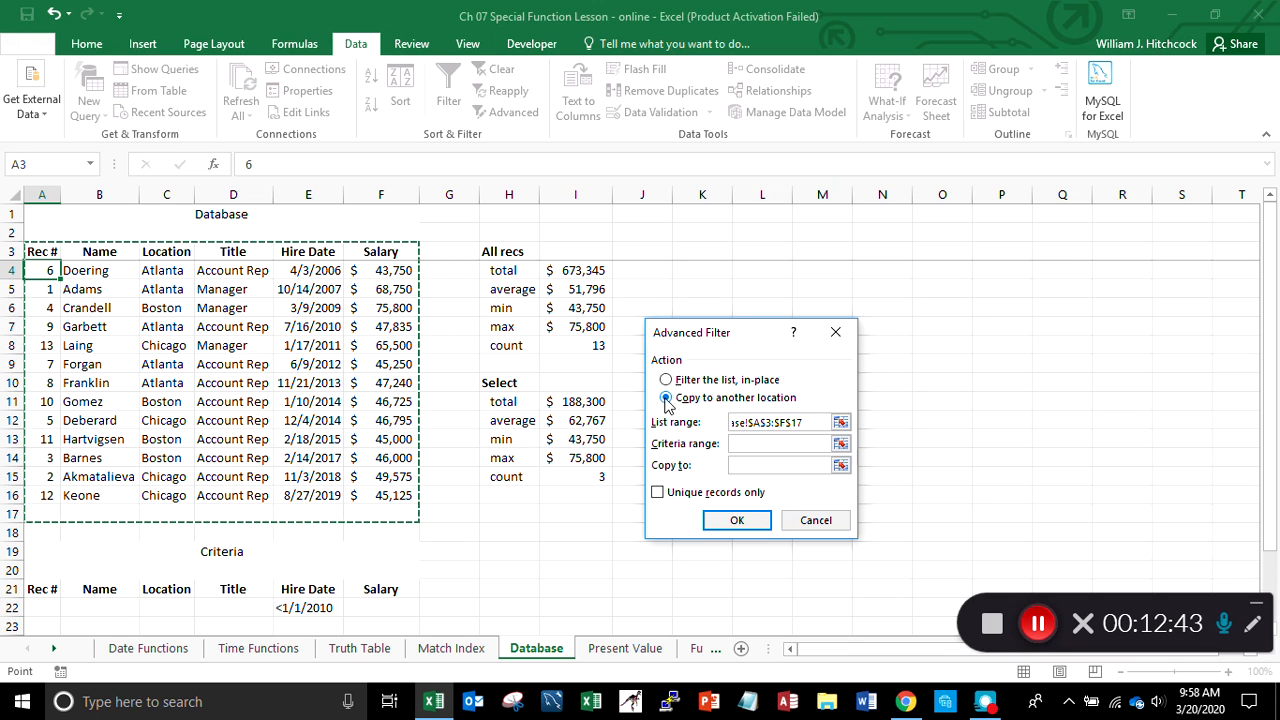
Step: Set the Advanced Filter's criteria range to the Criteria headings and the row below them, A21:F22
left_click(743, 444)
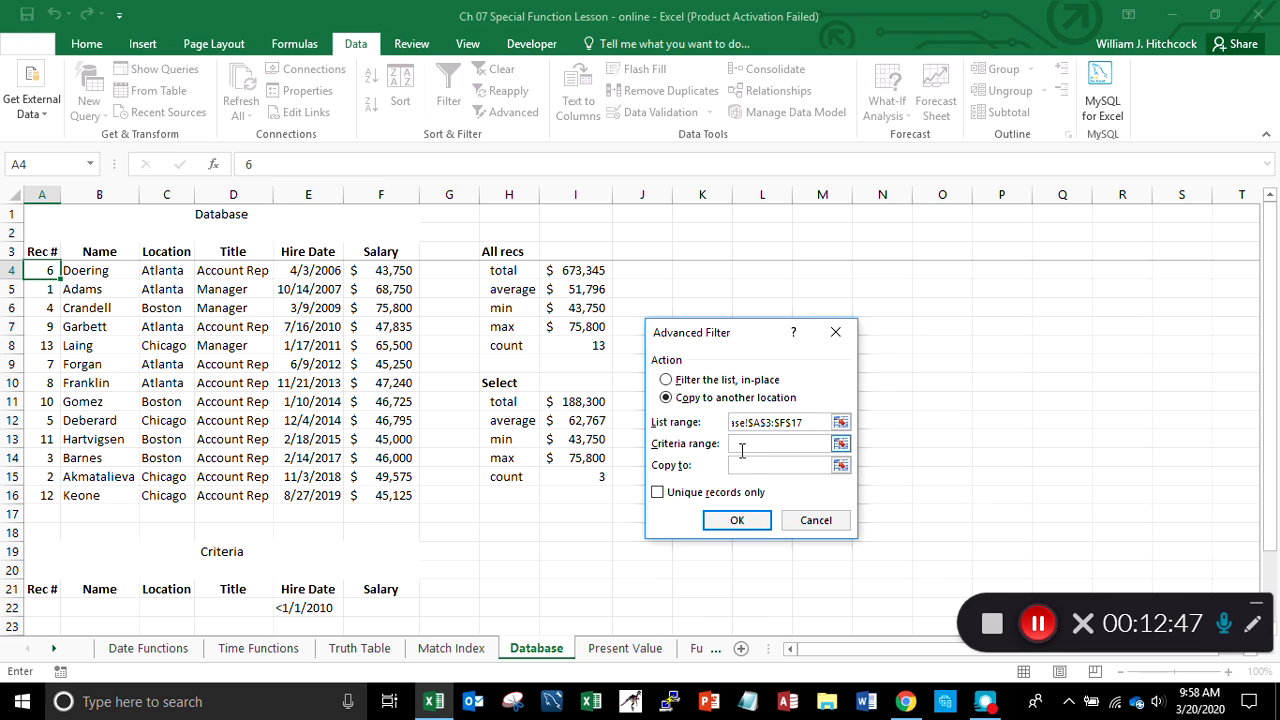
left_click_drag(42, 590, 308, 589)
key("shift+Right")
key("shift+Down")
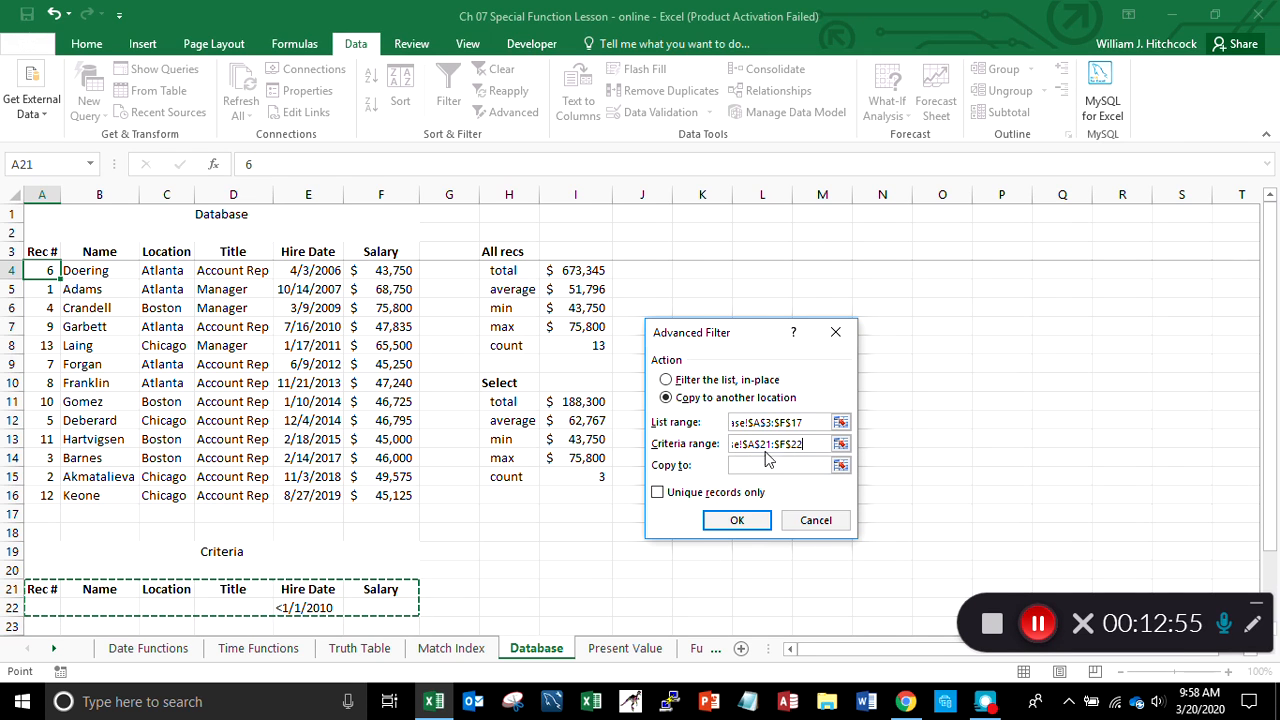
Step: Set the Advanced Filter's copy destination to the Extract Area headings in A27:F27 and run the filter
left_click(744, 466)
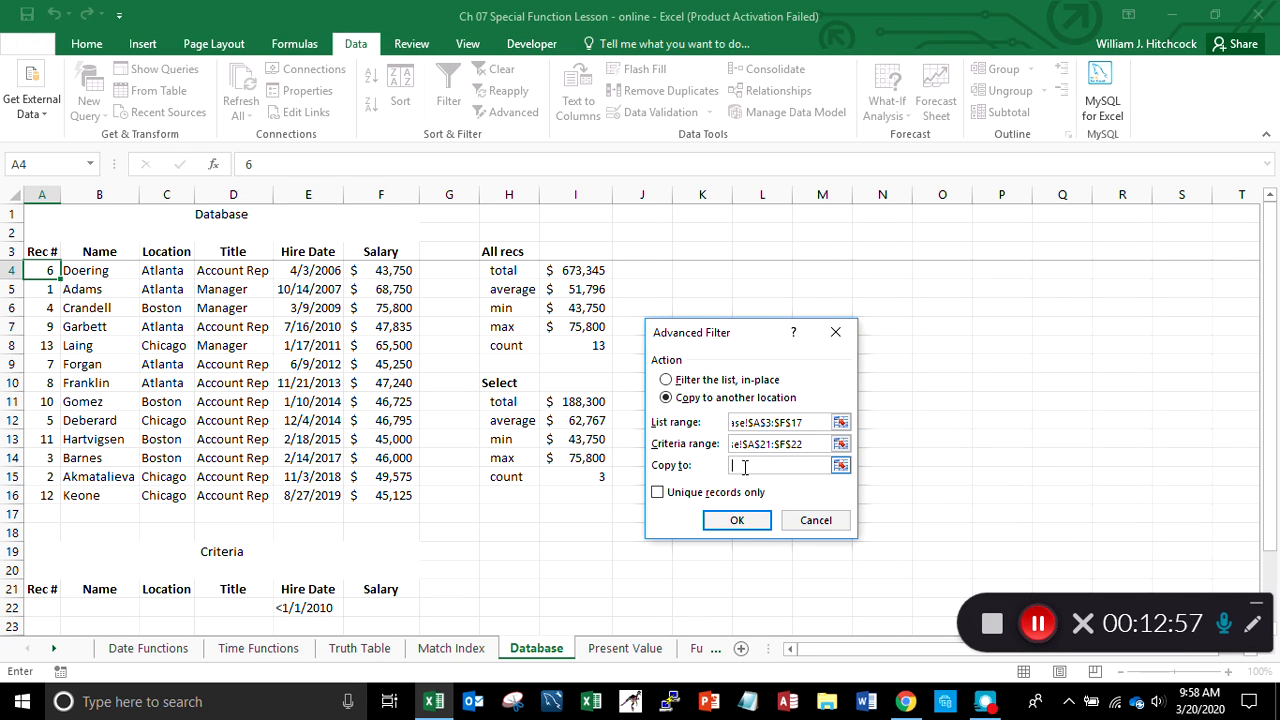
left_click(1273, 535)
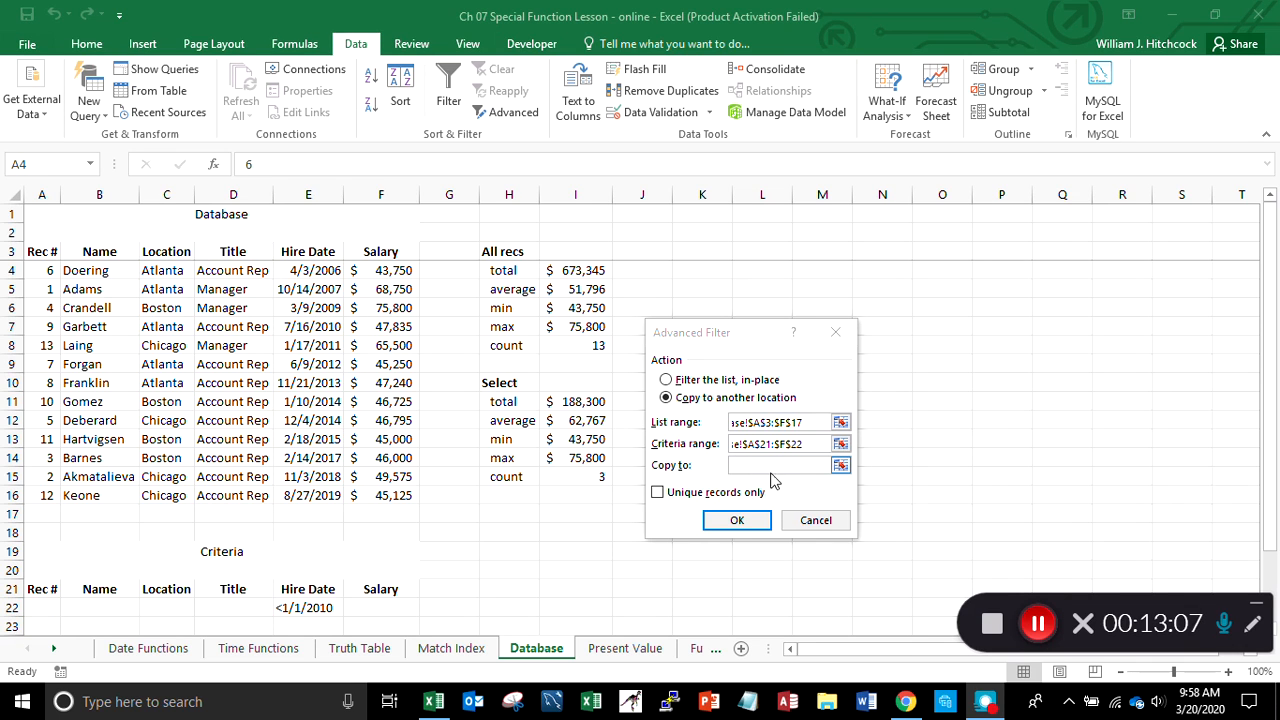
left_click(752, 465)
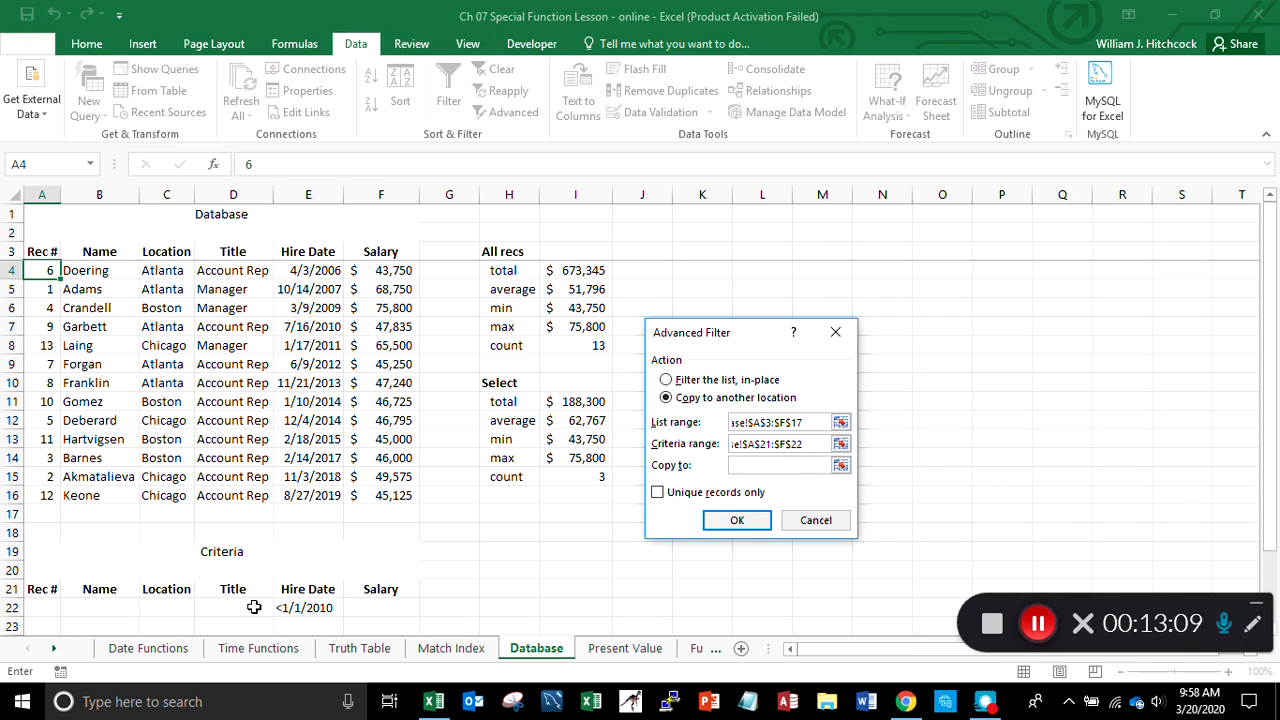
left_click(32, 626)
scroll(32, 626, "down", 3)
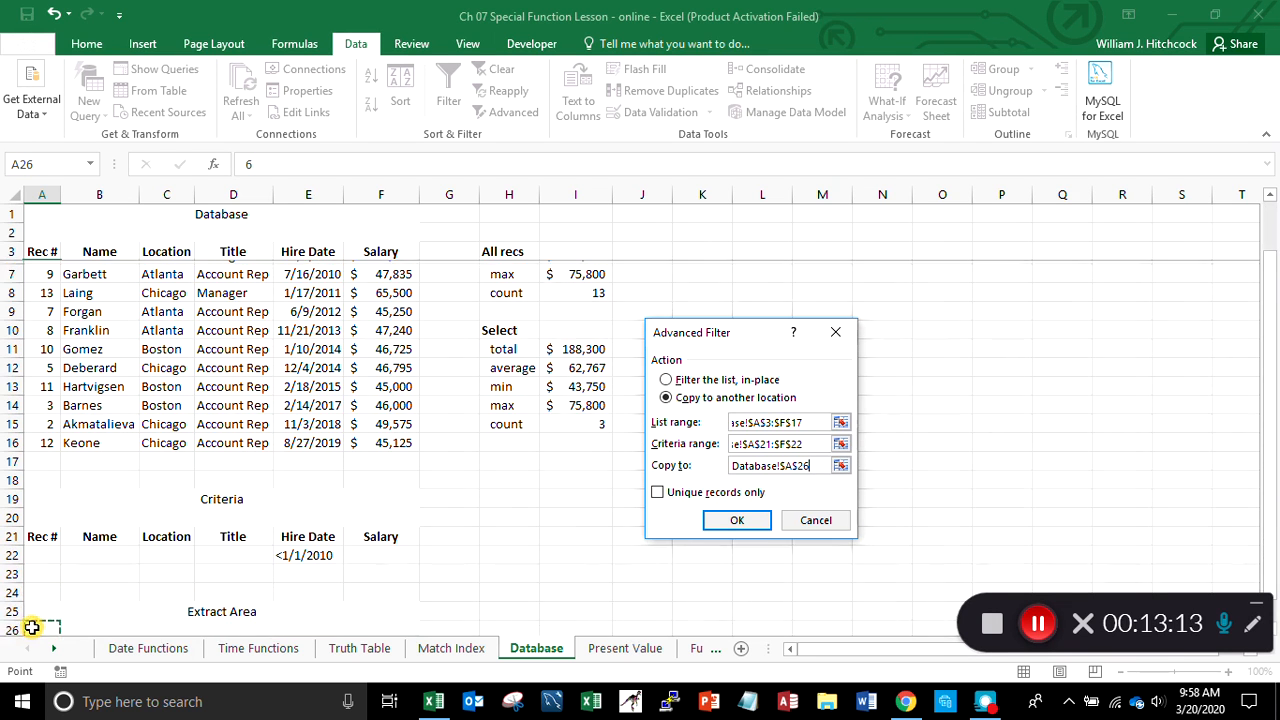
key("Up")
key("Up")
key("Up")
key("Up")
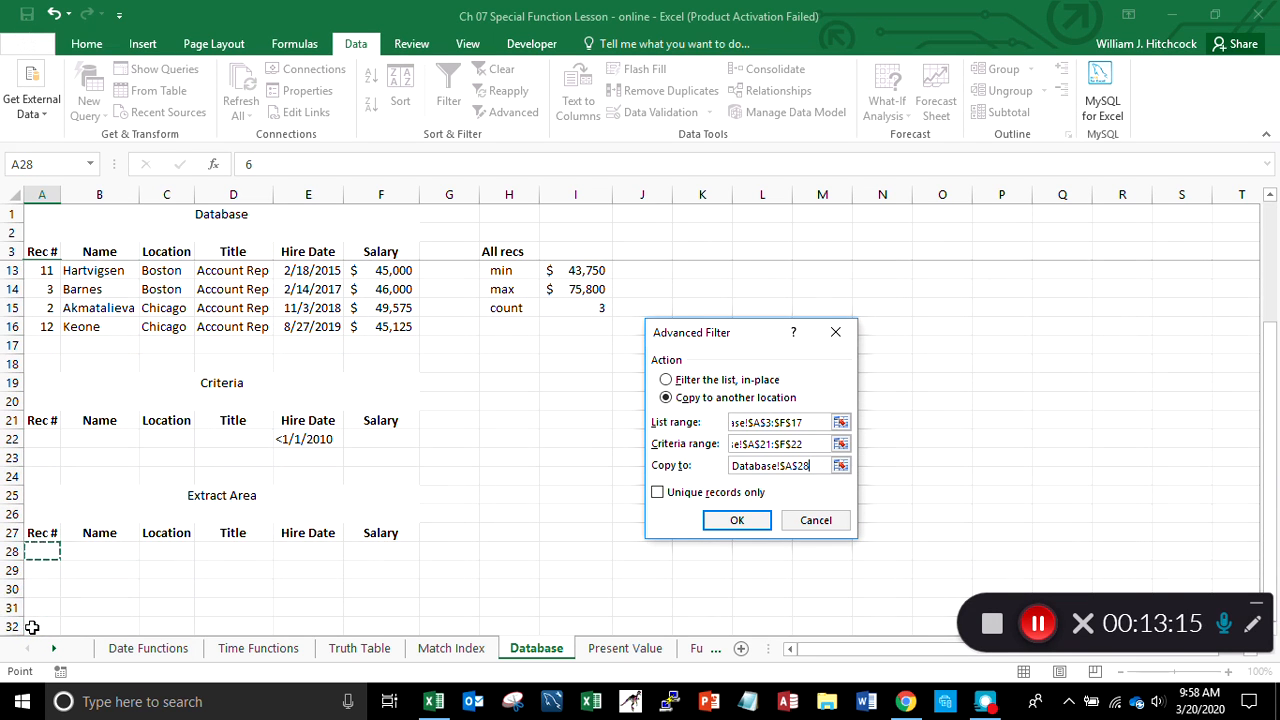
key("shift+Right")
key("shift+Right")
key("shift+Right")
key("shift+Right")
key("shift+Right")
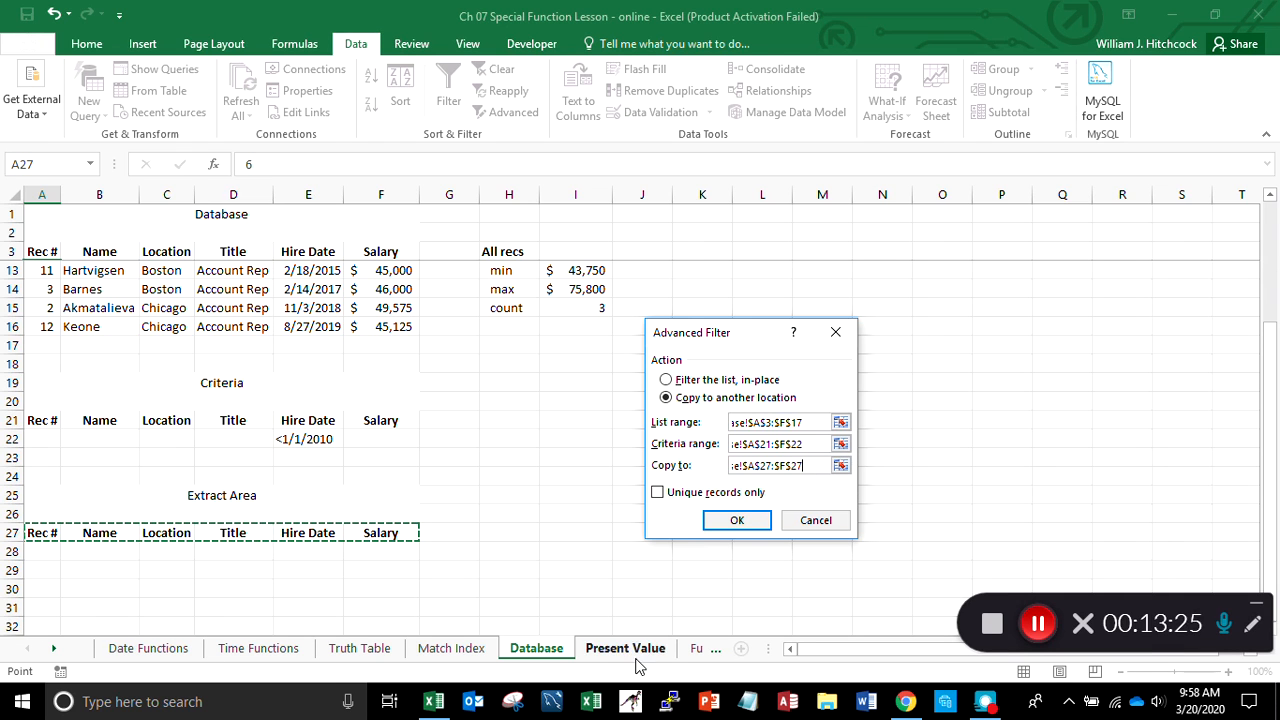
left_click(739, 527)
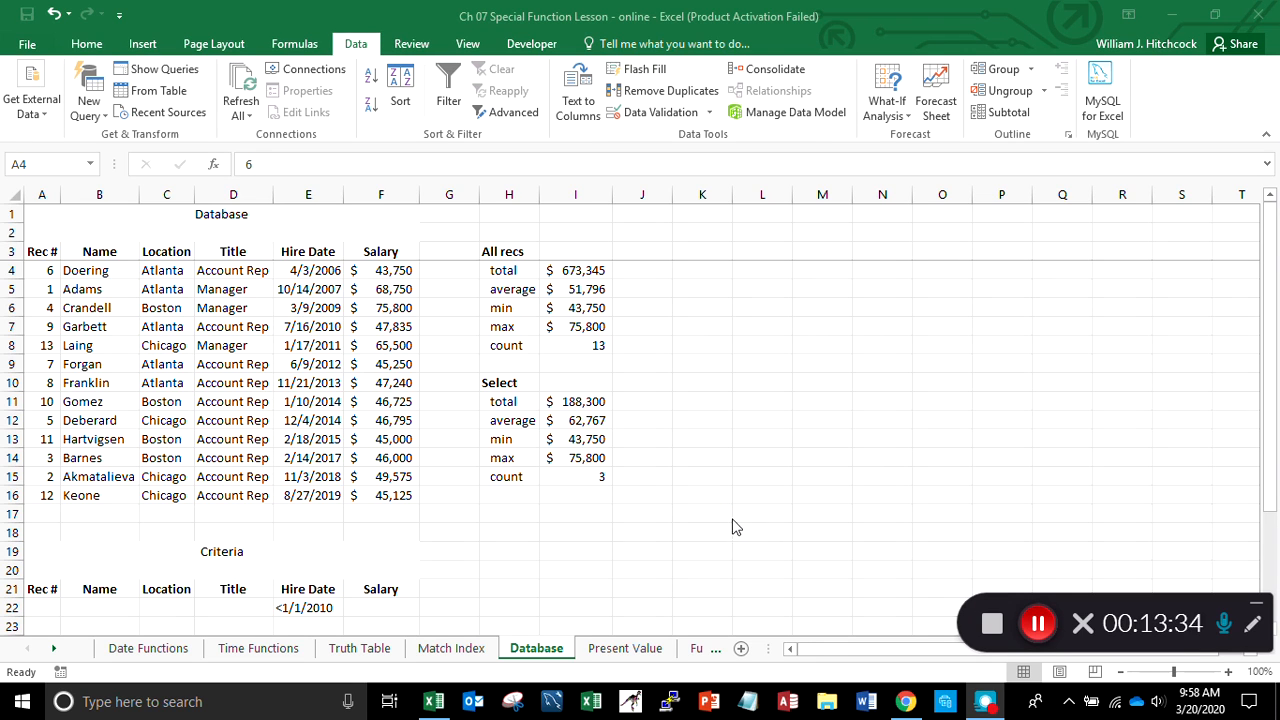
left_click(127, 515)
left_click(127, 515)
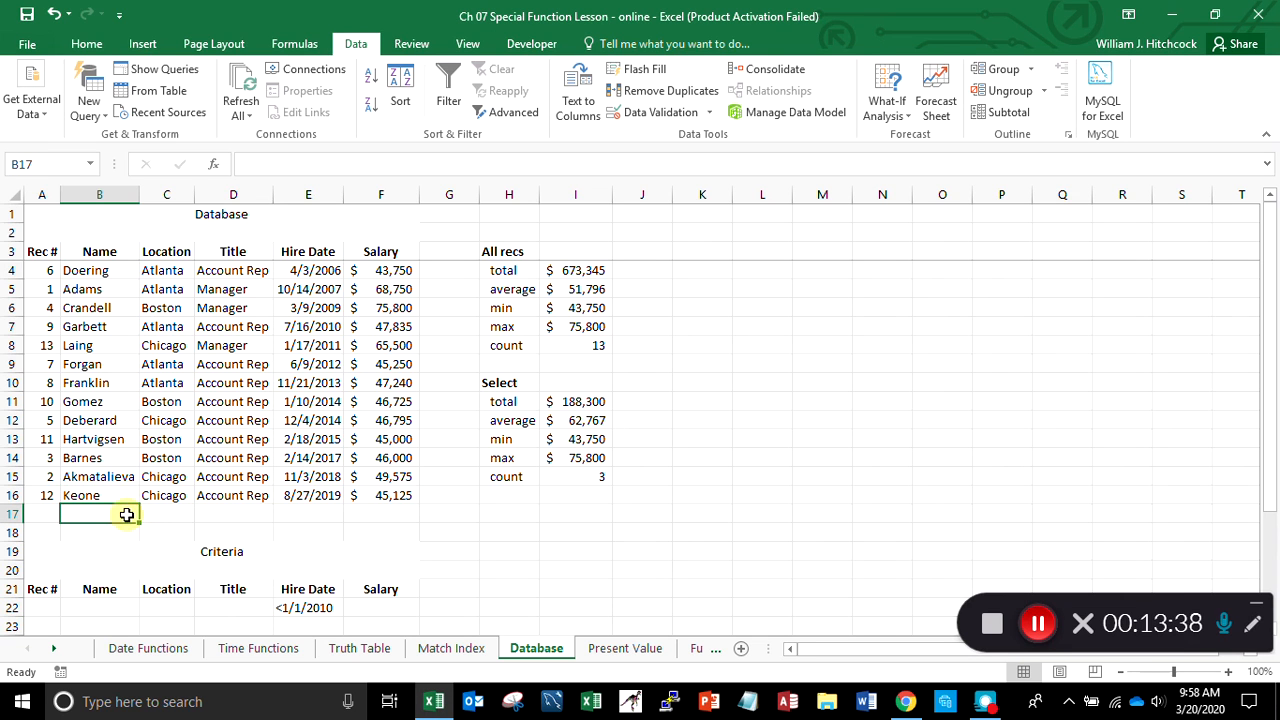
Step: Examine the records copied beneath the Extract Area headings against the Hire Date criterion
key("Down")
key("Down")
key("Down")
key("Down")
key("Down")
key("Down")
key("Down")
key("Down")
key("Down")
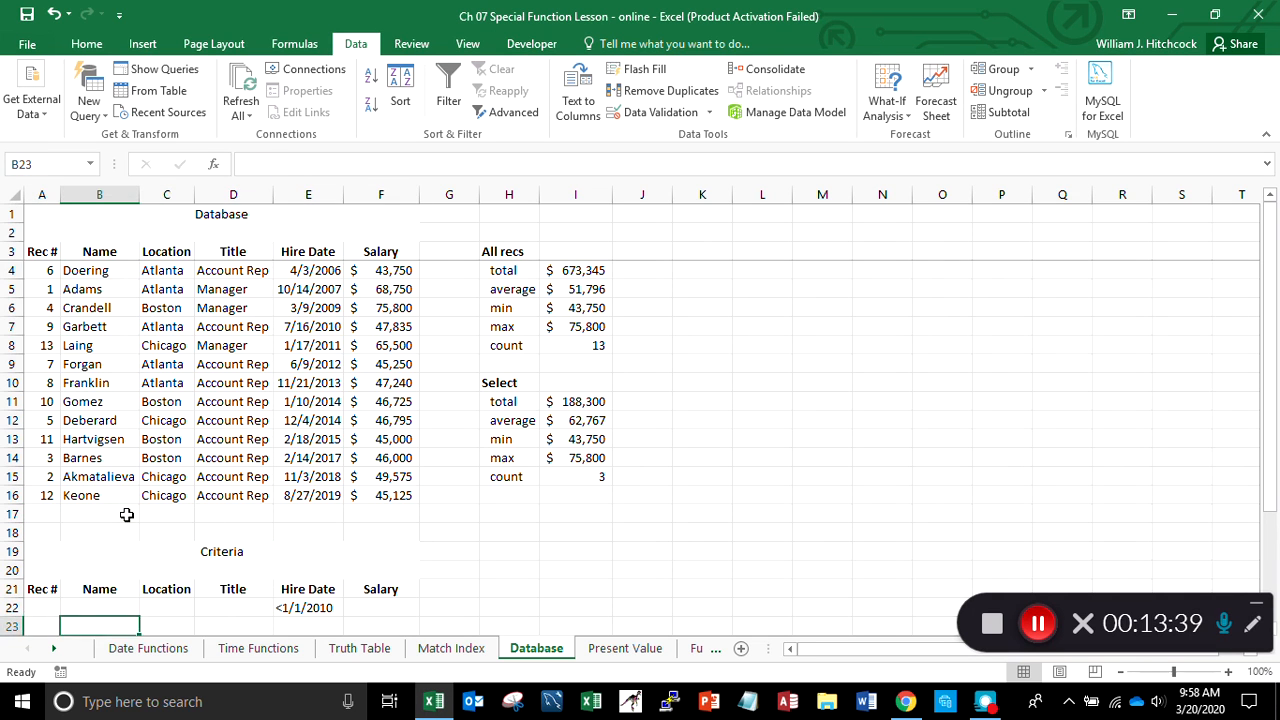
key("Down")
key("Down")
key("Down")
key("Down")
key("Down")
key("Down")
key("Down")
key("Down")
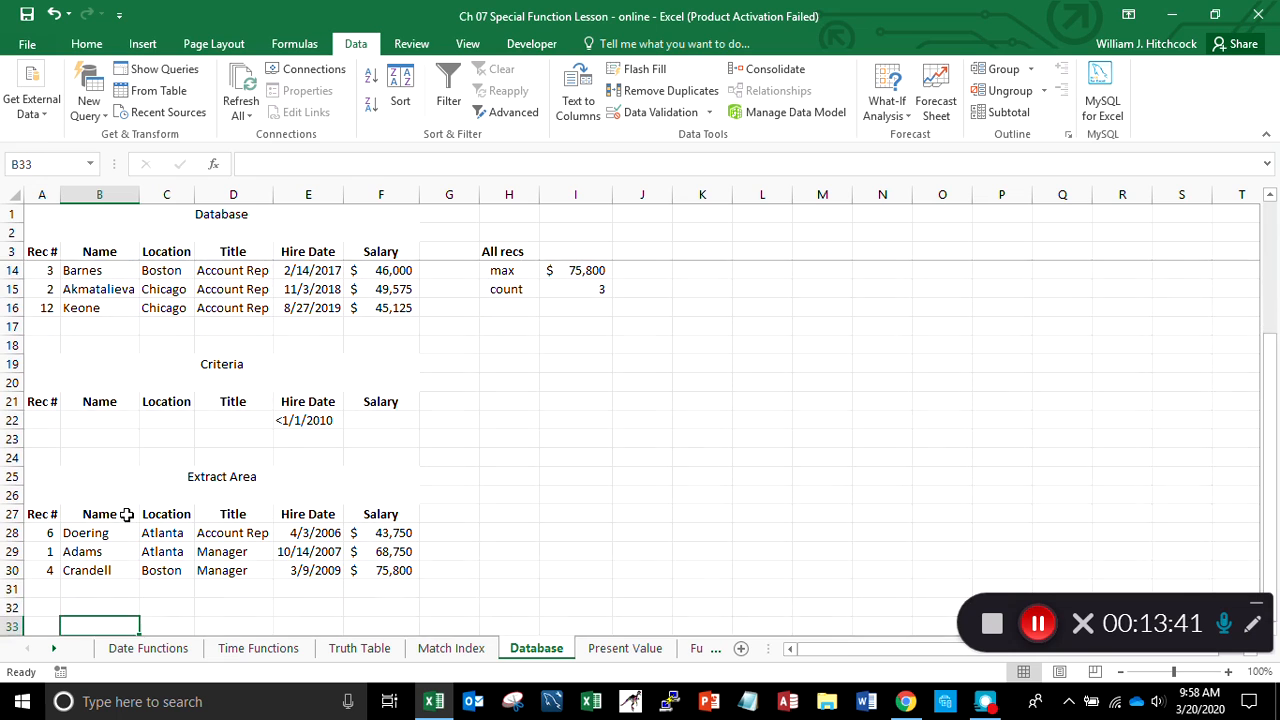
key("Up")
key("Up")
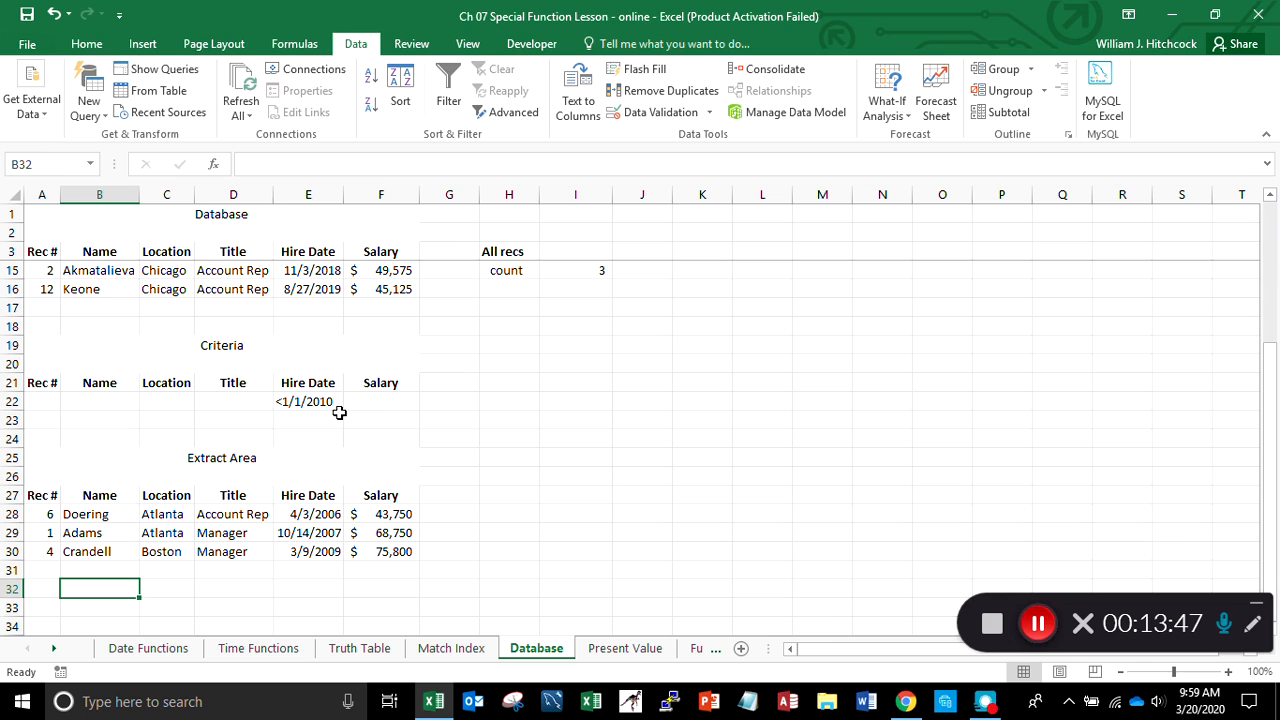
key("Down")
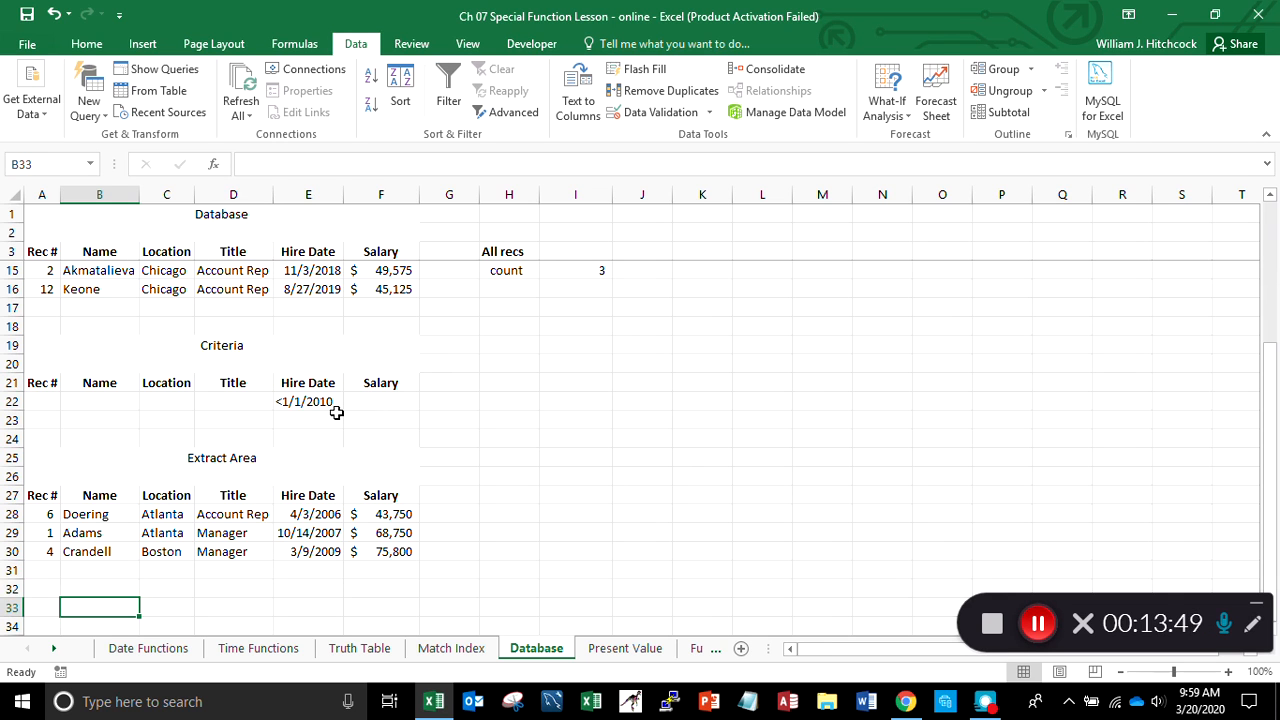
Step: Change the Hire Date criterion in E22 to <1/1/2007
key("ctrl+Home")
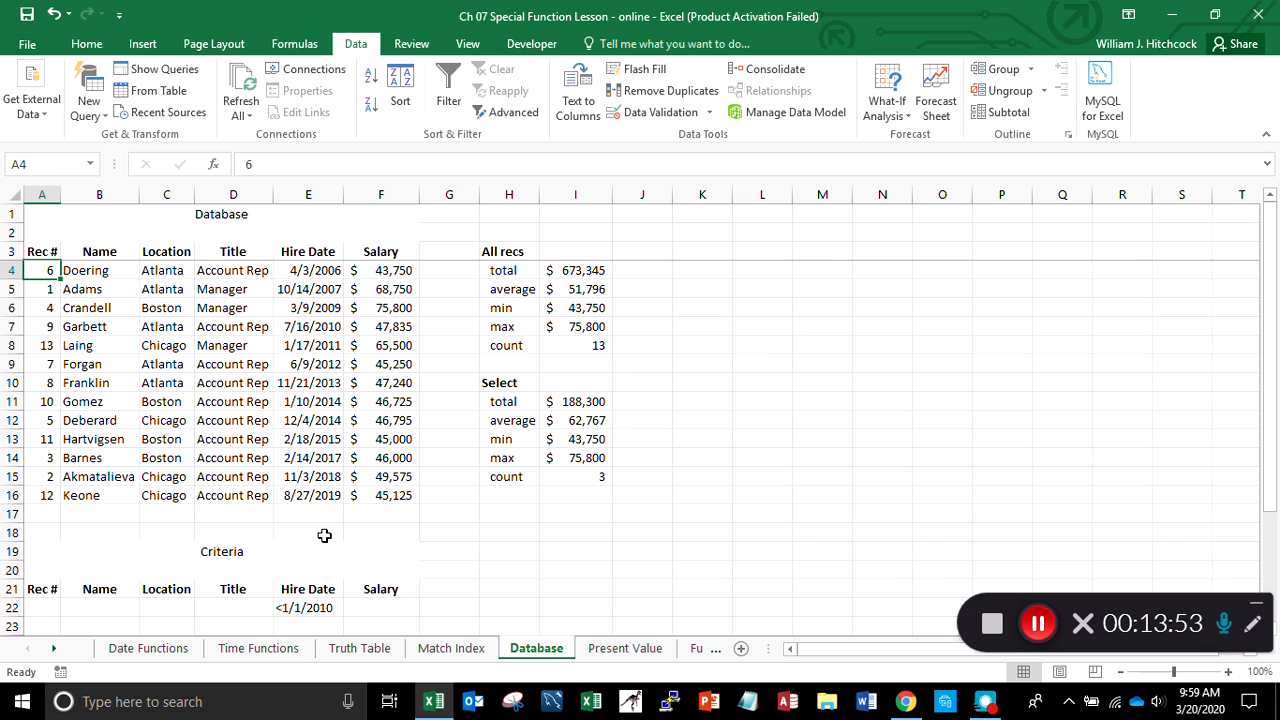
left_click(314, 608)
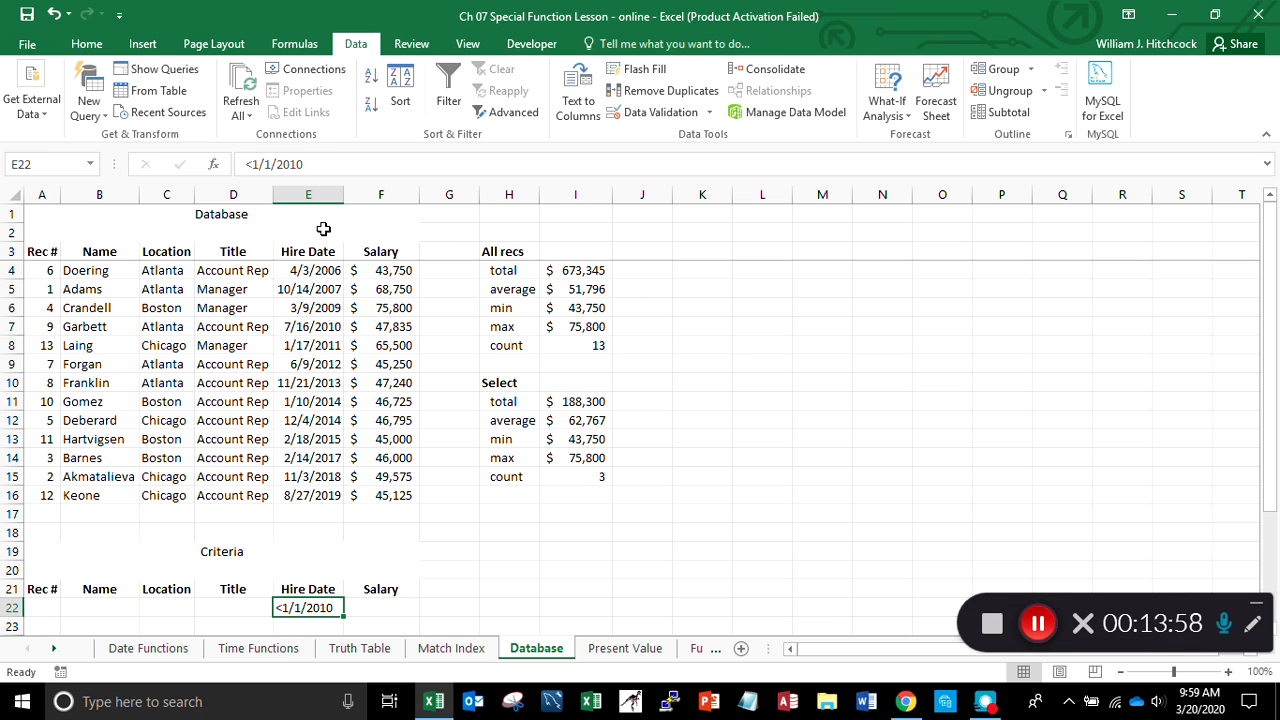
left_click(324, 164)
key("BackSpace")
key("BackSpace")
type("0")
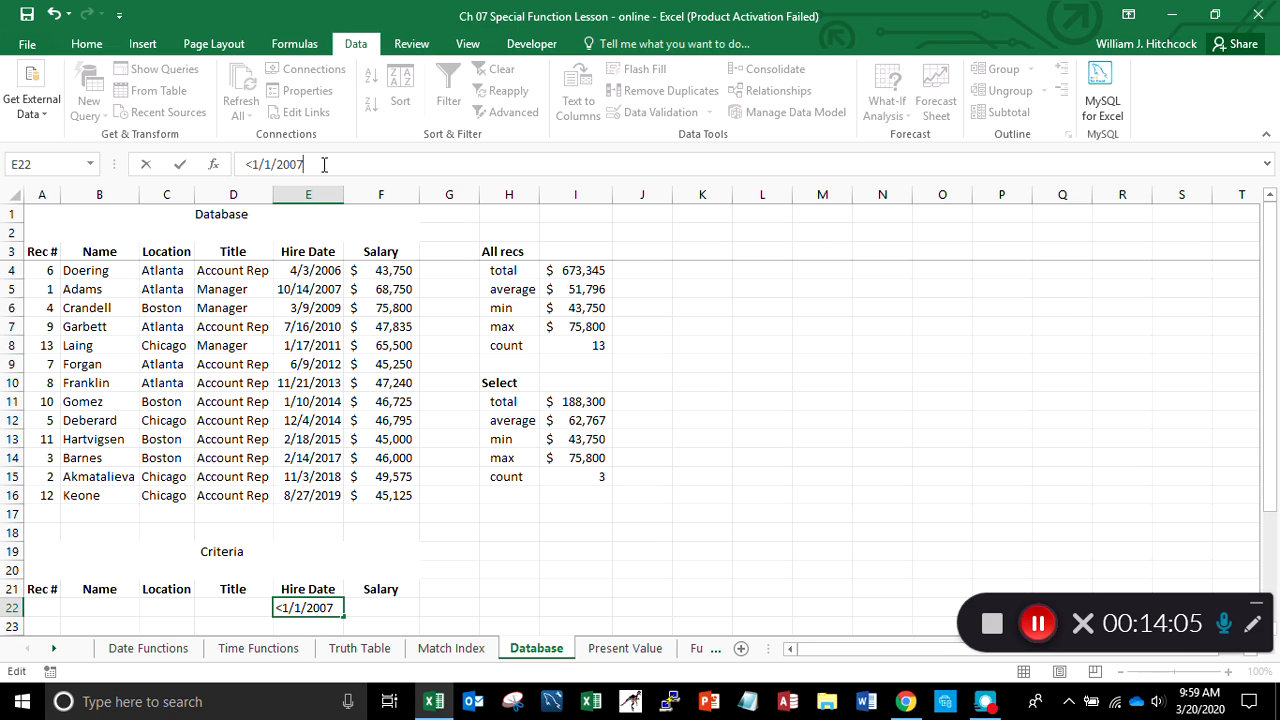
key("BackSpace")
key("Return")
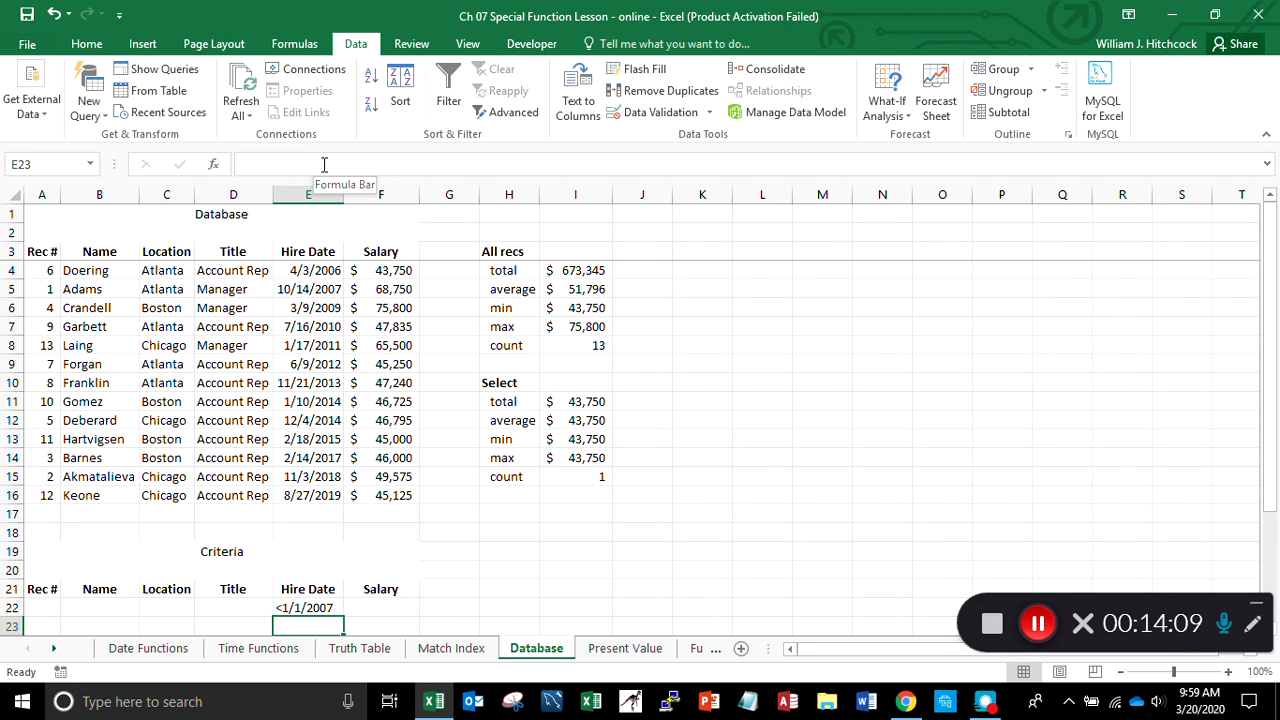
Step: Examine the Extract Area records to see whether they follow the edited Hire Date criterion
key("Down")
key("Down")
key("Down")
key("Down")
key("Down")
key("Down")
key("Down")
key("Down")
key("Down")
key("Down")
key("Down")
key("Down")
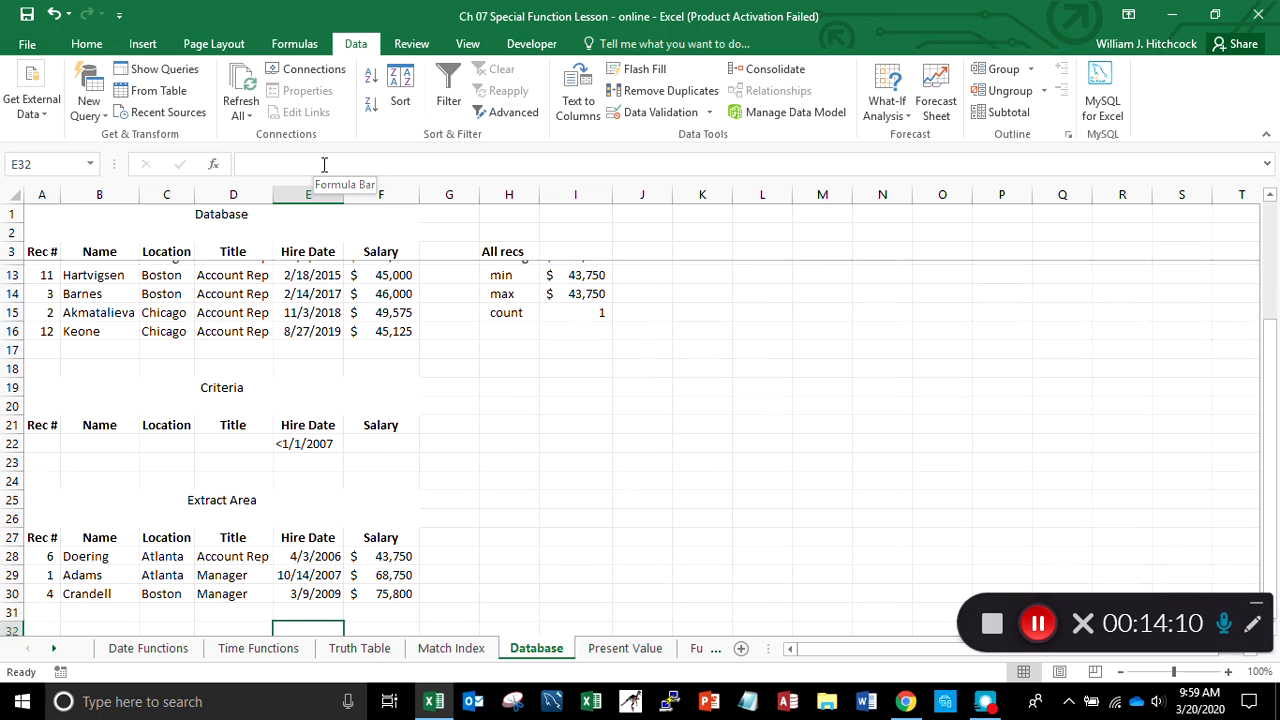
key("Up")
key("Up")
key("Up")
key("Up")
key("Up")
key("Up")
key("Up")
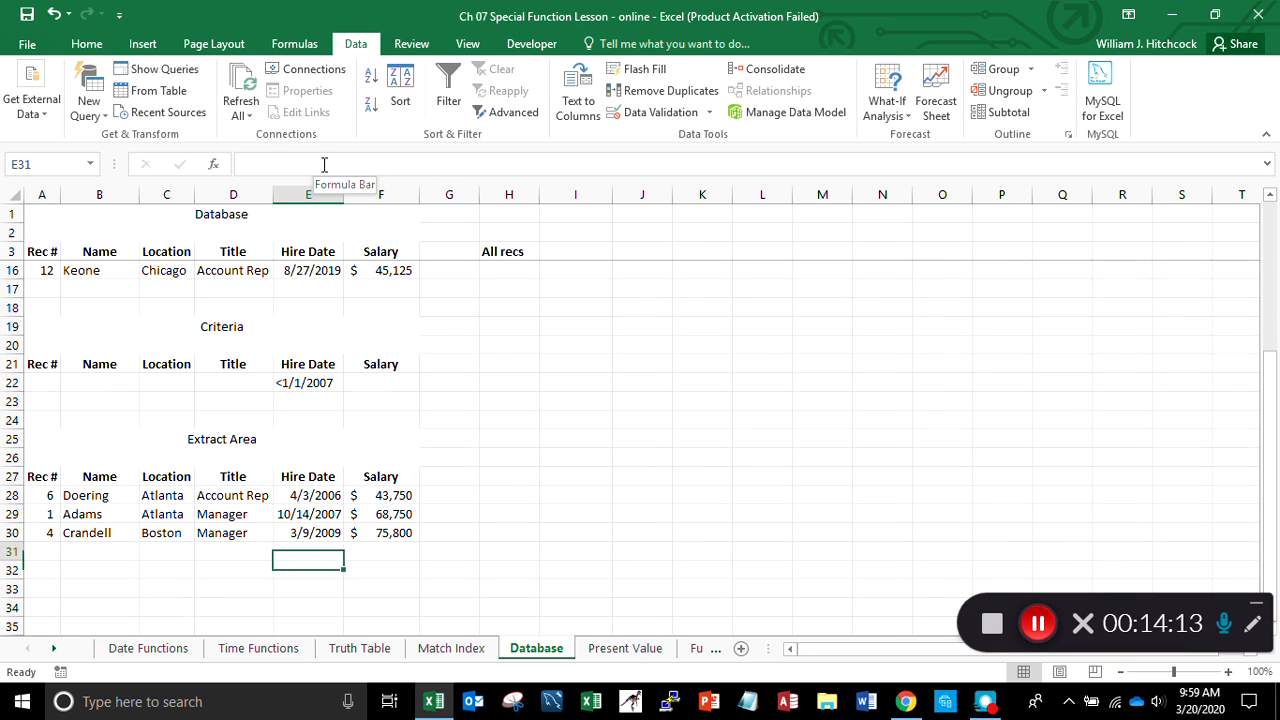
key("Up")
key("Up")
key("Up")
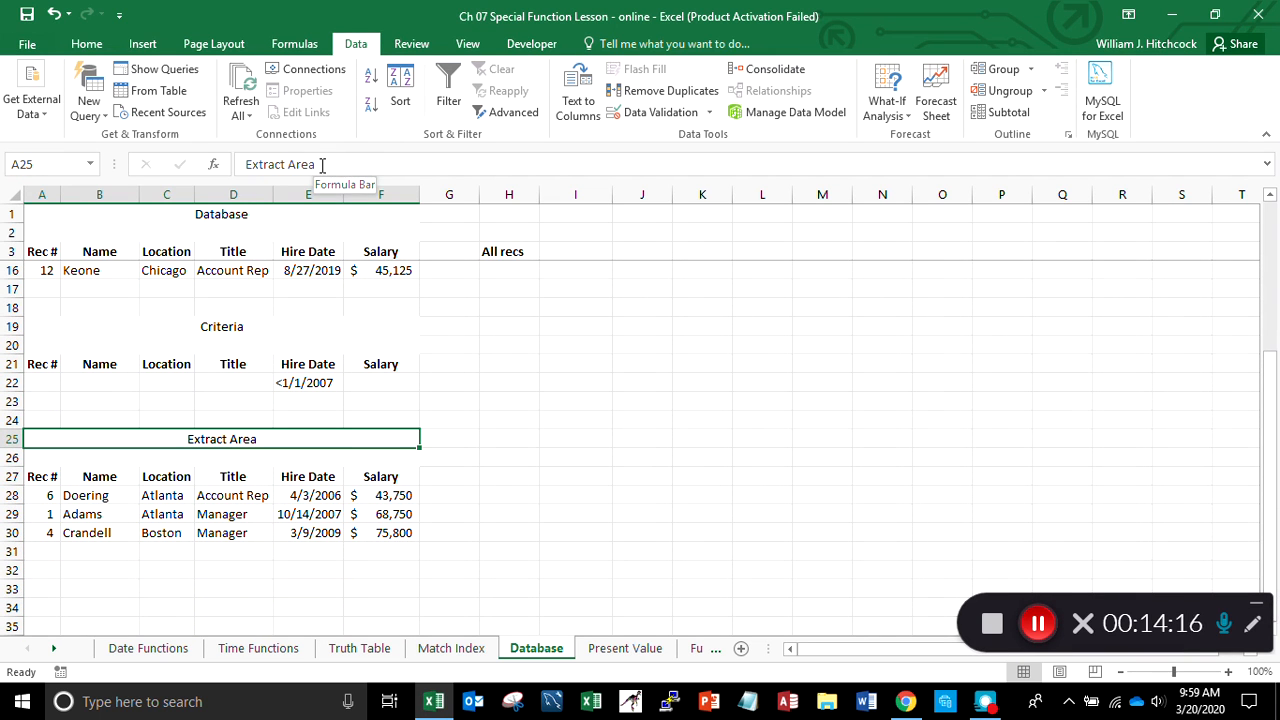
Step: Rerun the Advanced Filter with the edited criterion, copying to another location with list A3:F17, criteria A21:F22 and destination A27:F27
left_click(505, 113)
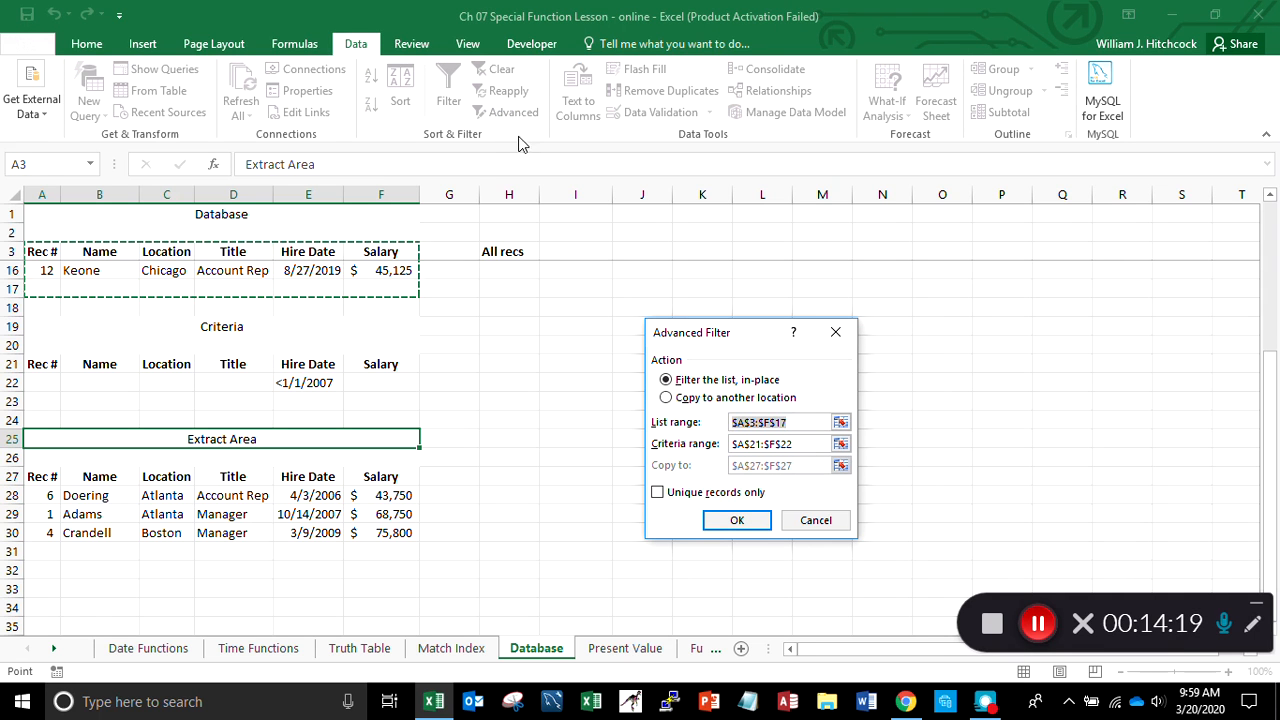
left_click(667, 398)
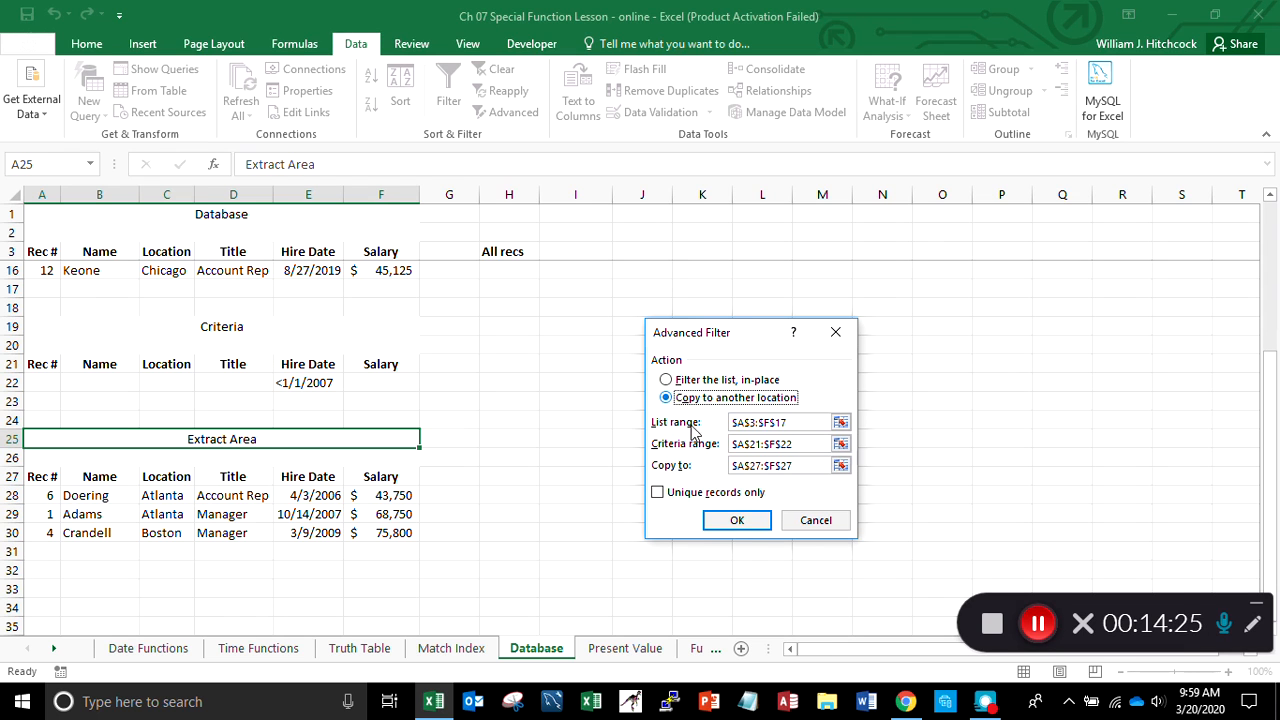
left_click(740, 522)
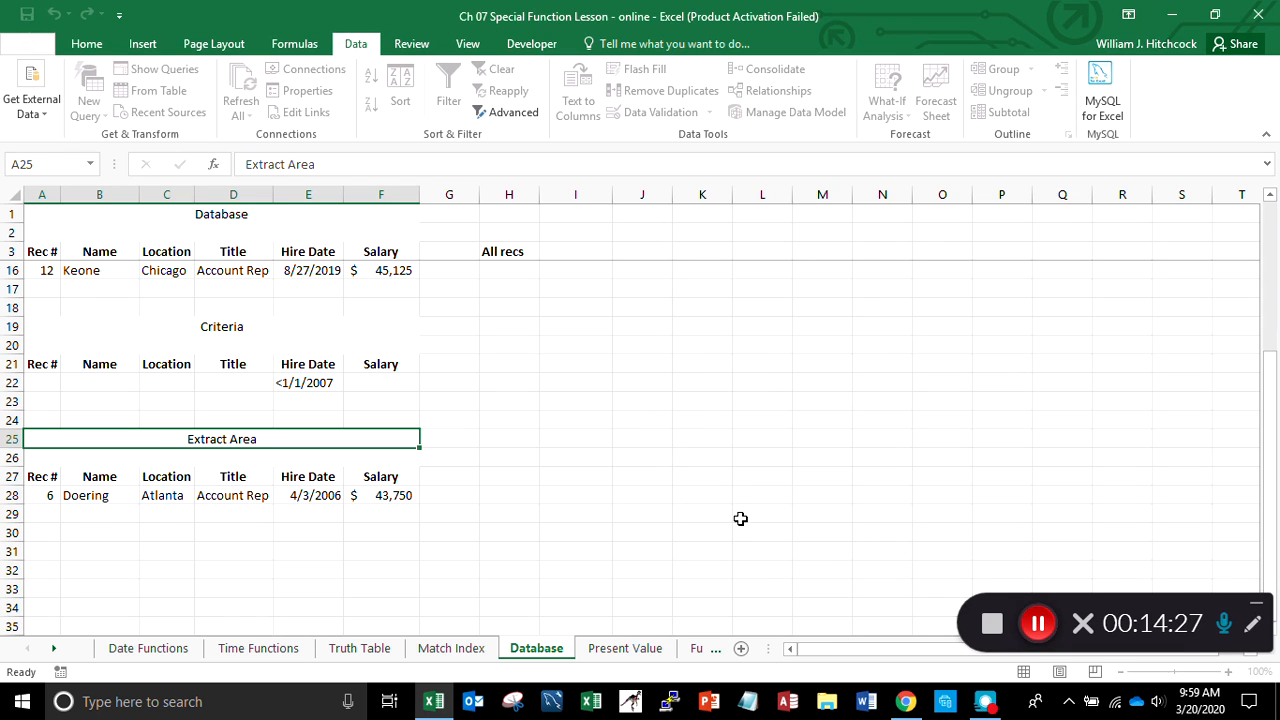
Step: Enter the text "other data" in cell B32, a few rows below the extracted records
key("Down")
key("Down")
key("Down")
key("Down")
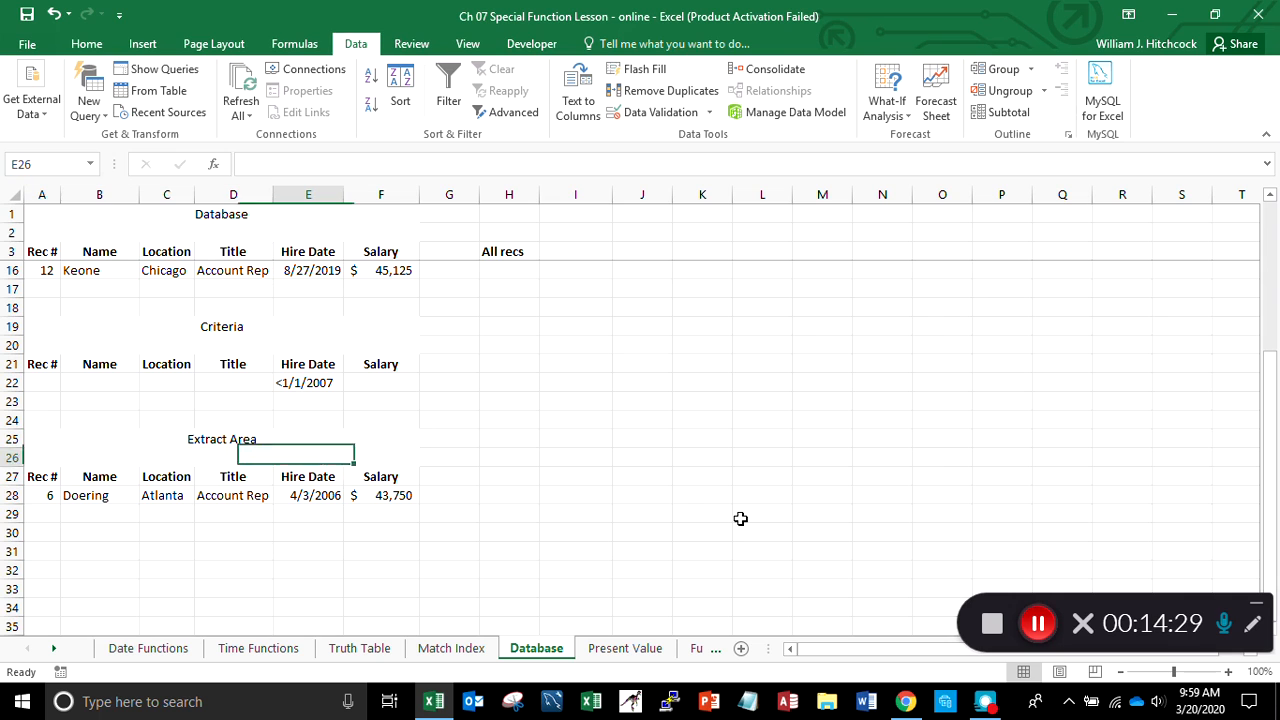
key("Down")
key("Down")
key("Down")
key("Down")
key("Down")
key("Down")
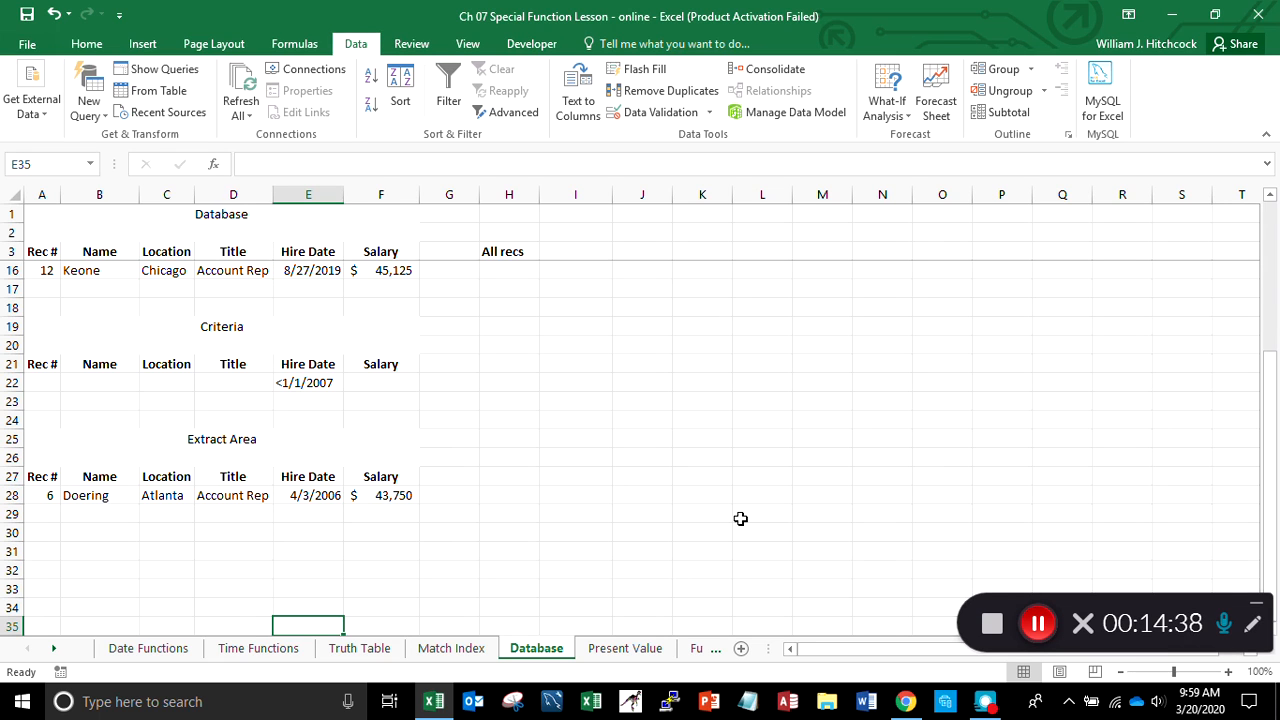
key("Left")
key("Left")
key("Left")
key("Up")
key("Up")
key("Up")
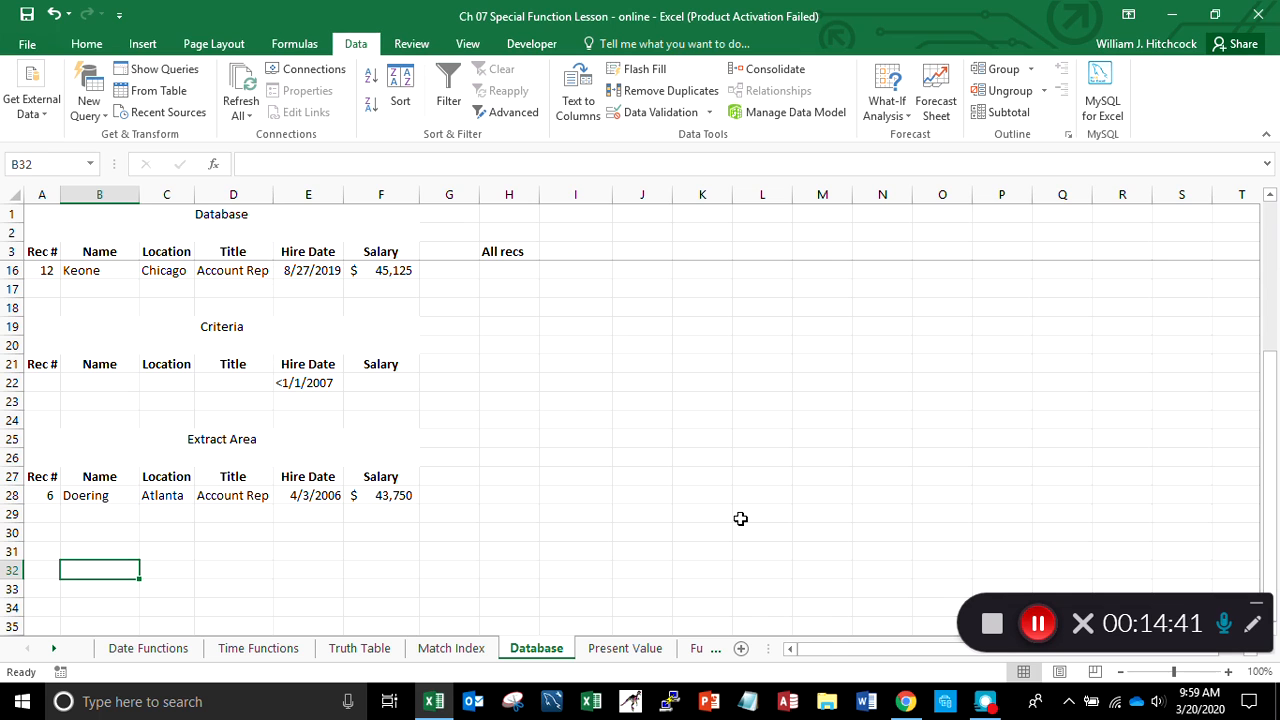
type("other data")
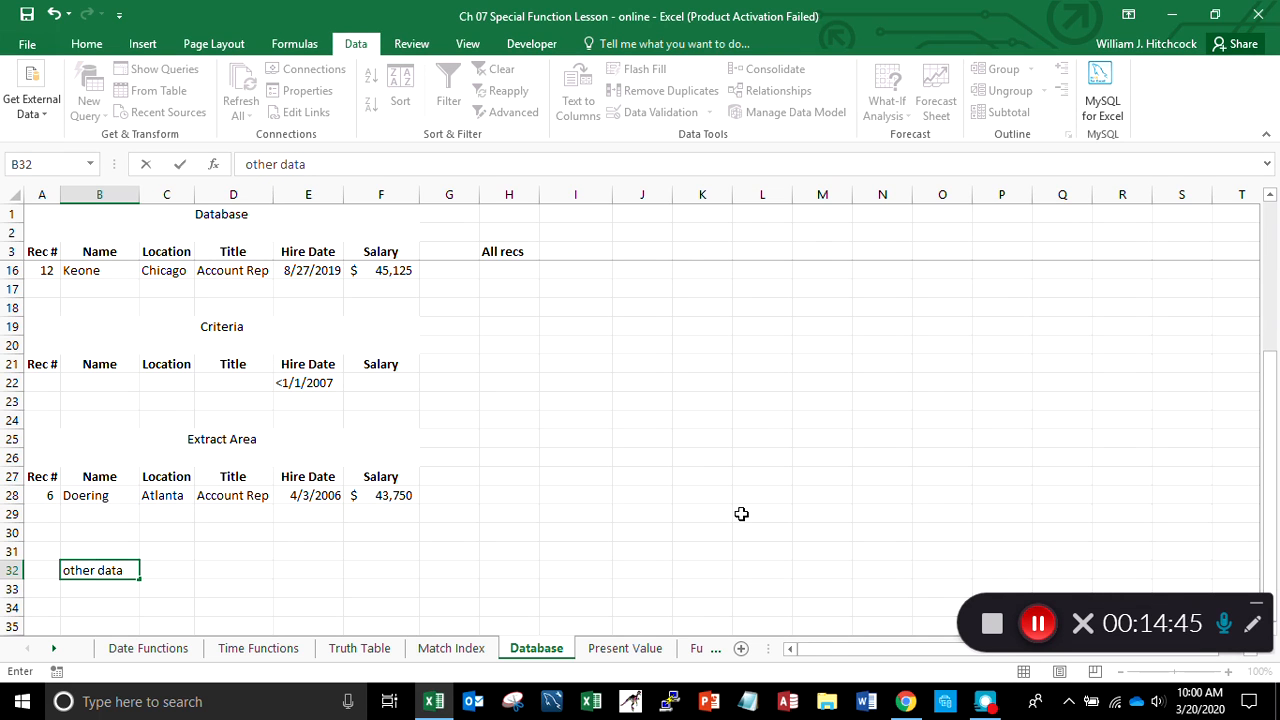
key("Return")
Step: Run the Advanced Filter once more with the same ranges, copying the results to A27:F27 above the text in B32
key("Up")
key("Up")
key("Up")
key("Up")
key("Up")
key("Up")
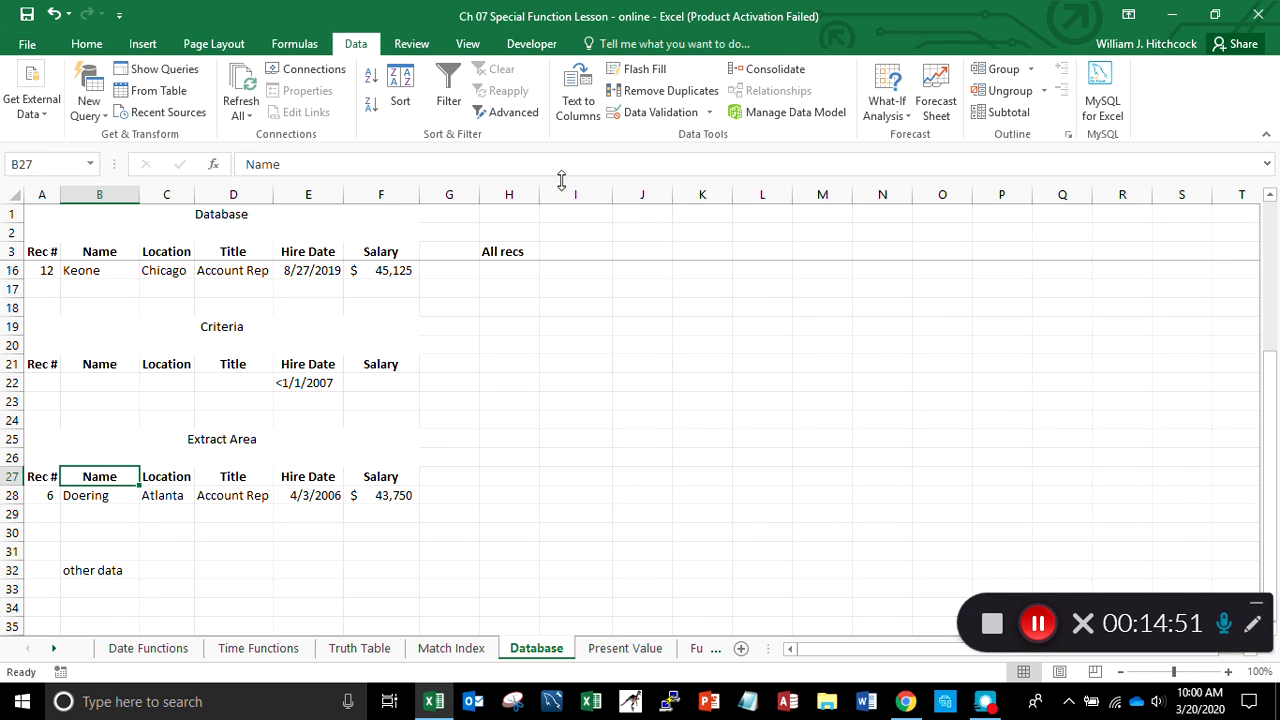
left_click(493, 118)
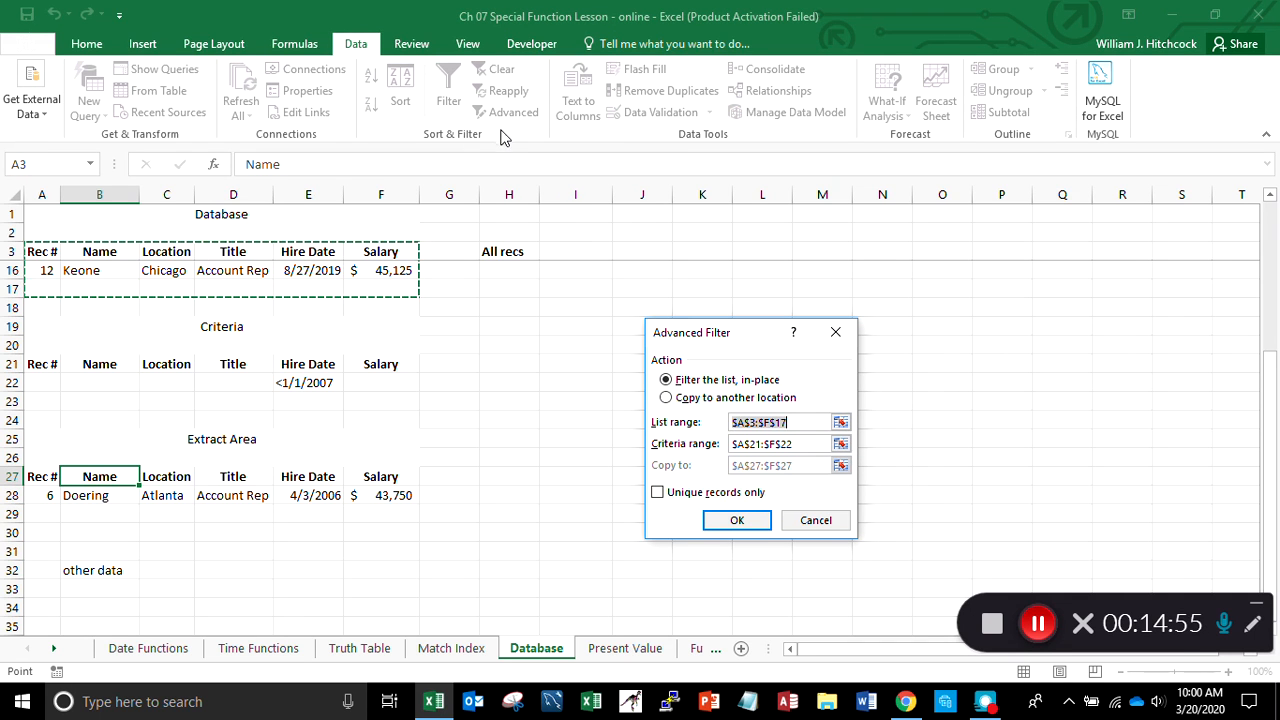
left_click(665, 398)
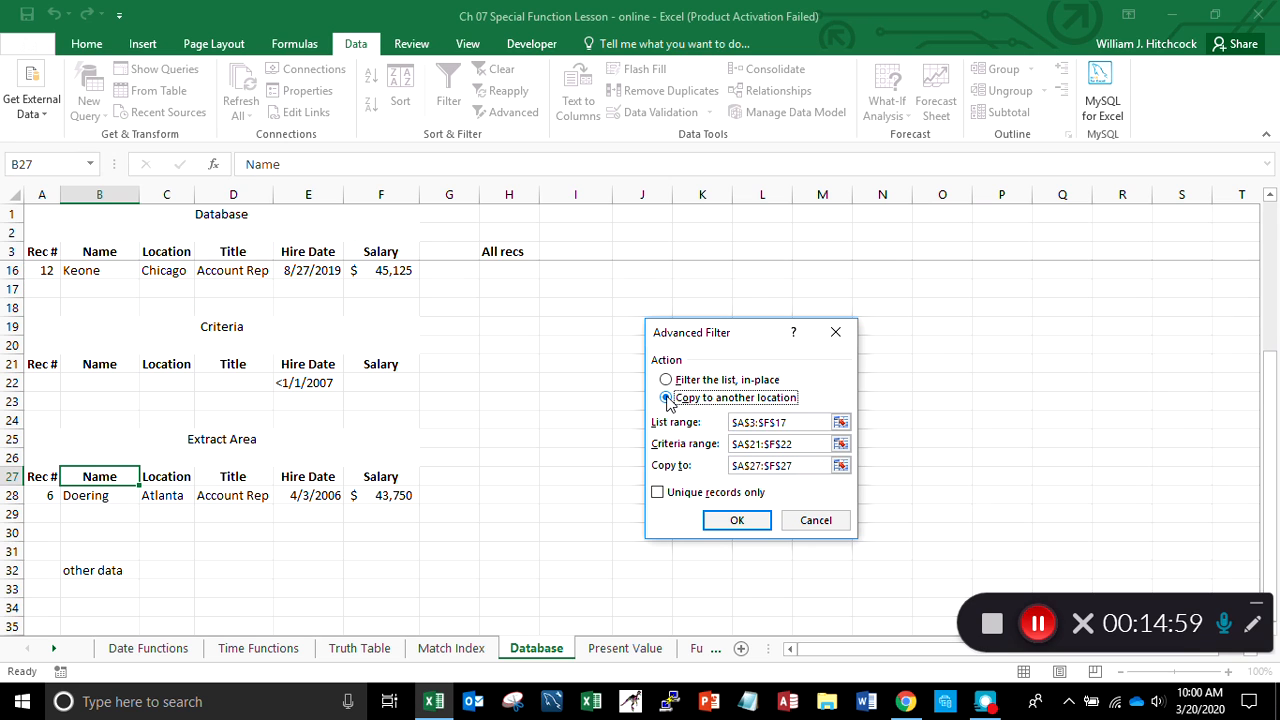
left_click(716, 524)
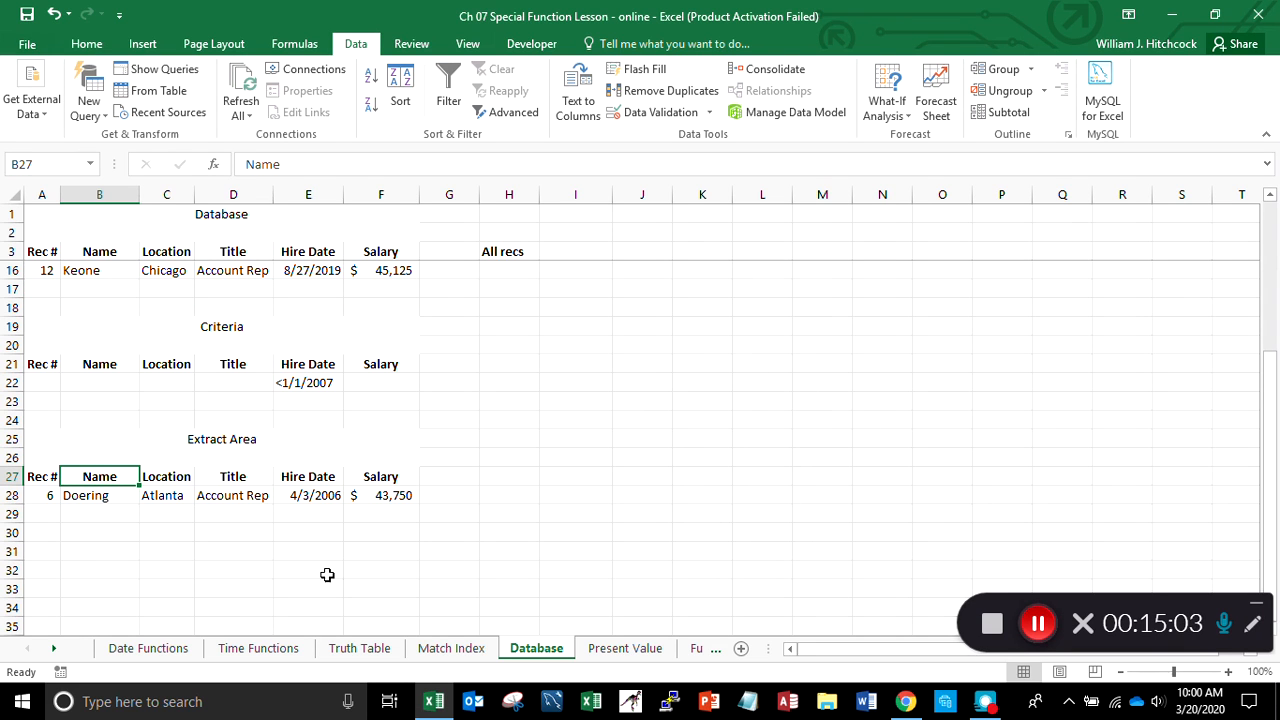
Step: Check cell B32 below the Extract Area for the test text and return to the first database record in A4
key("Down")
key("Down")
key("Down")
key("Down")
key("Down")
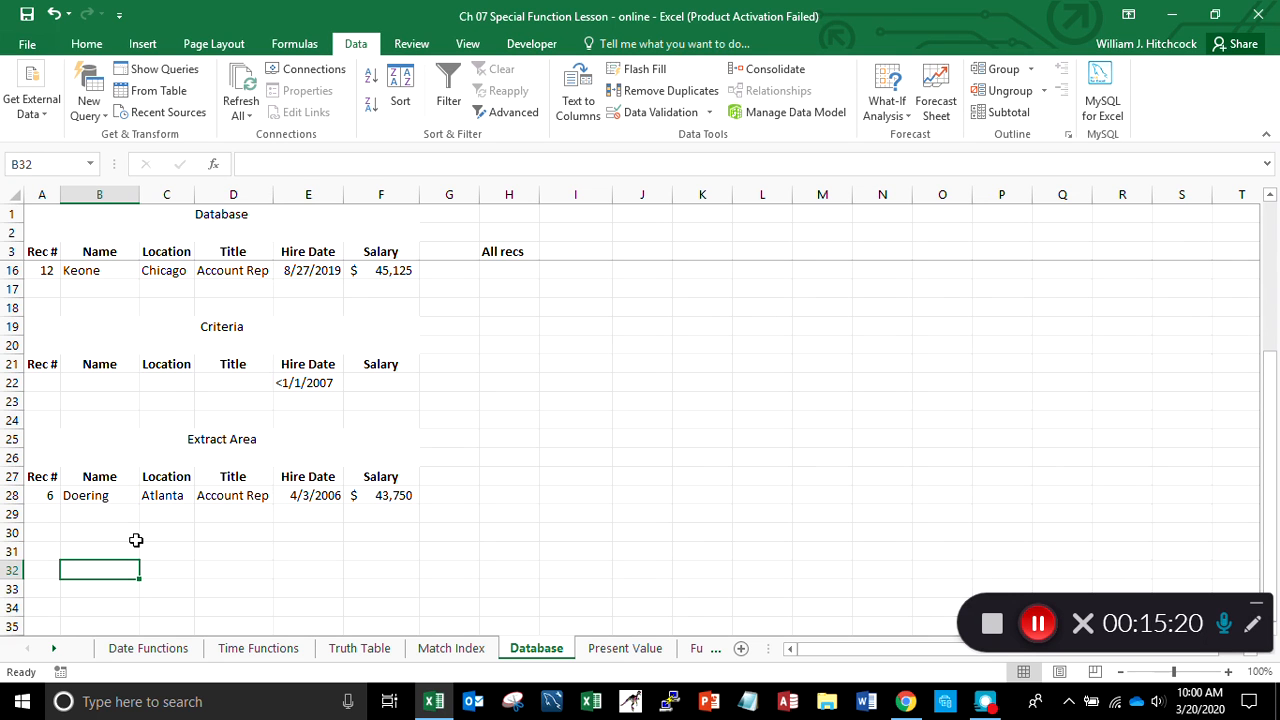
key("ctrl+Home")
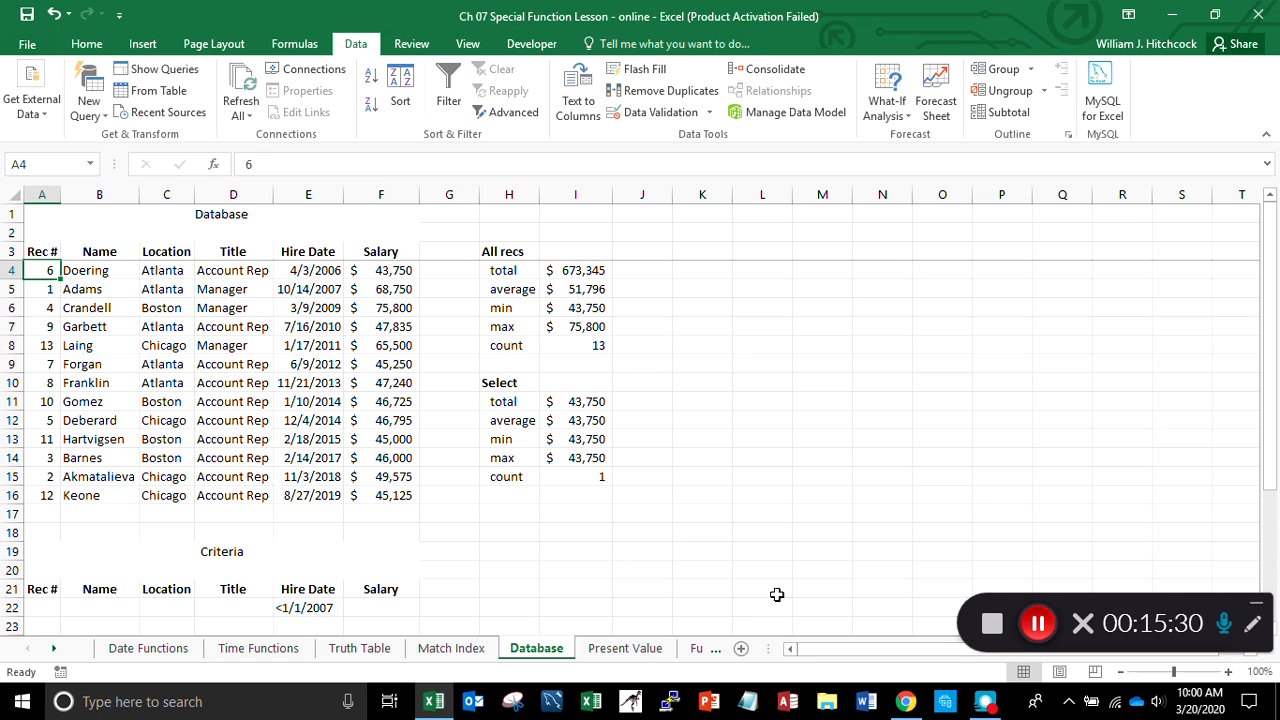
left_click(1001, 638)
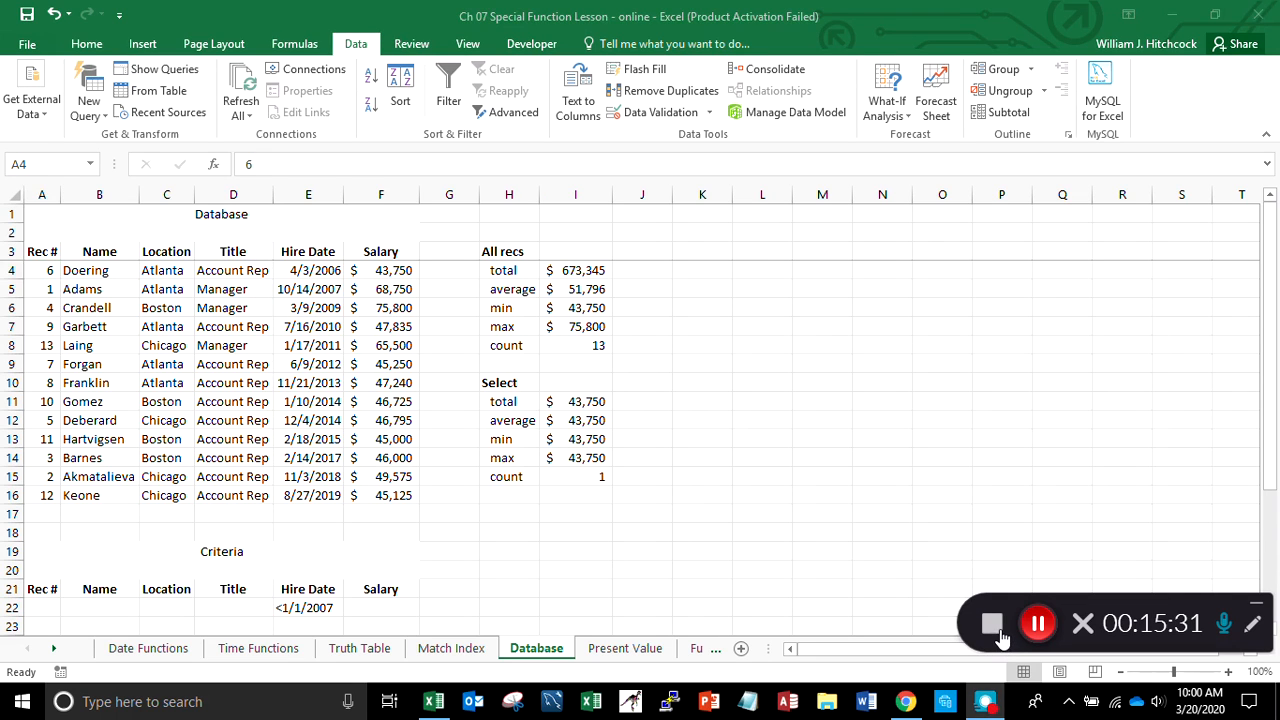